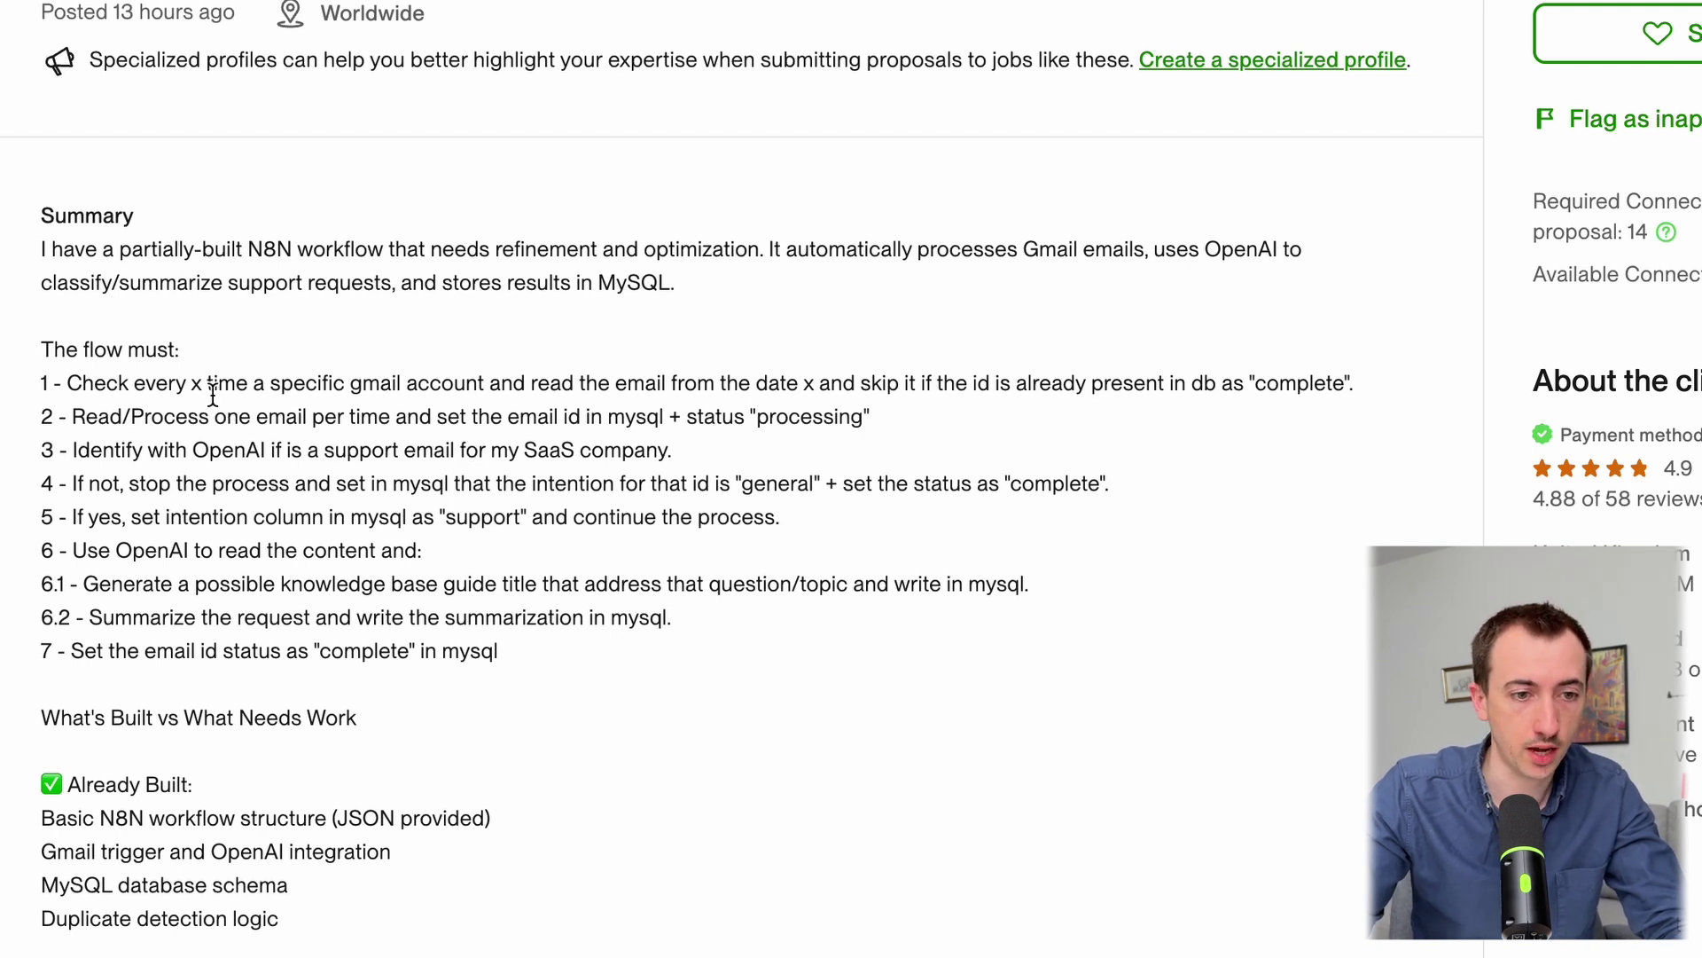
Read the job post's list of flow requirements, from the scheduled Gmail check to the knowledge base guide title
left_click_drag(146, 382, 699, 383)
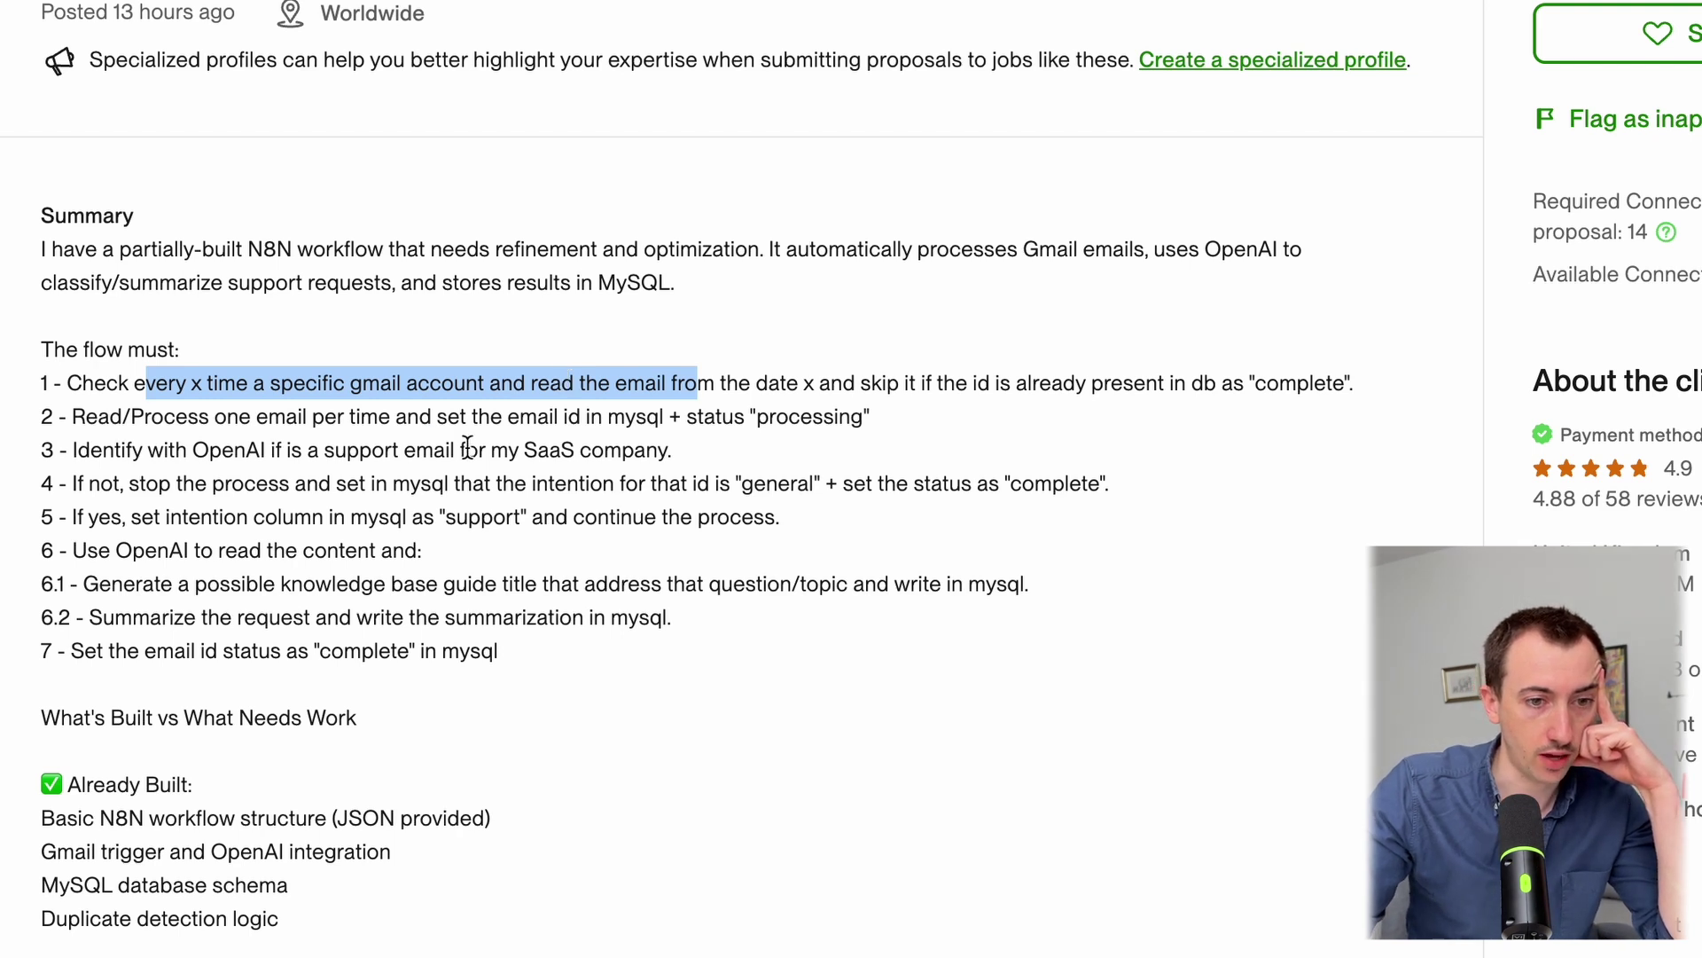
left_click_drag(322, 450, 674, 454)
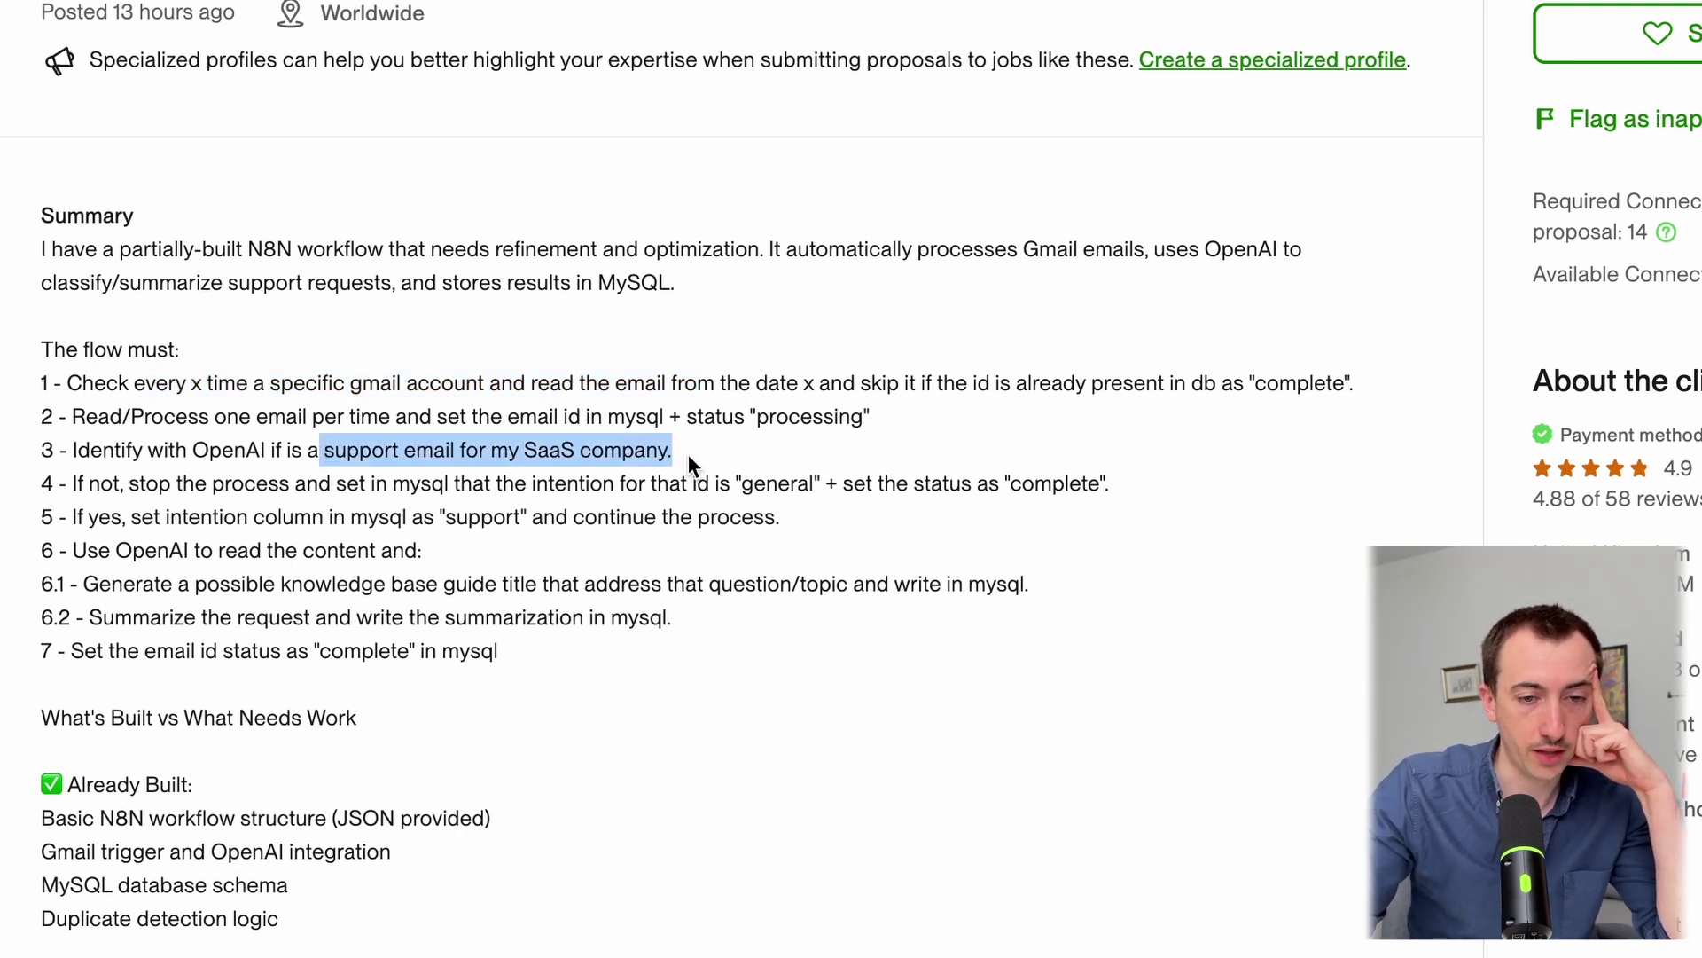
triple_click(634, 417)
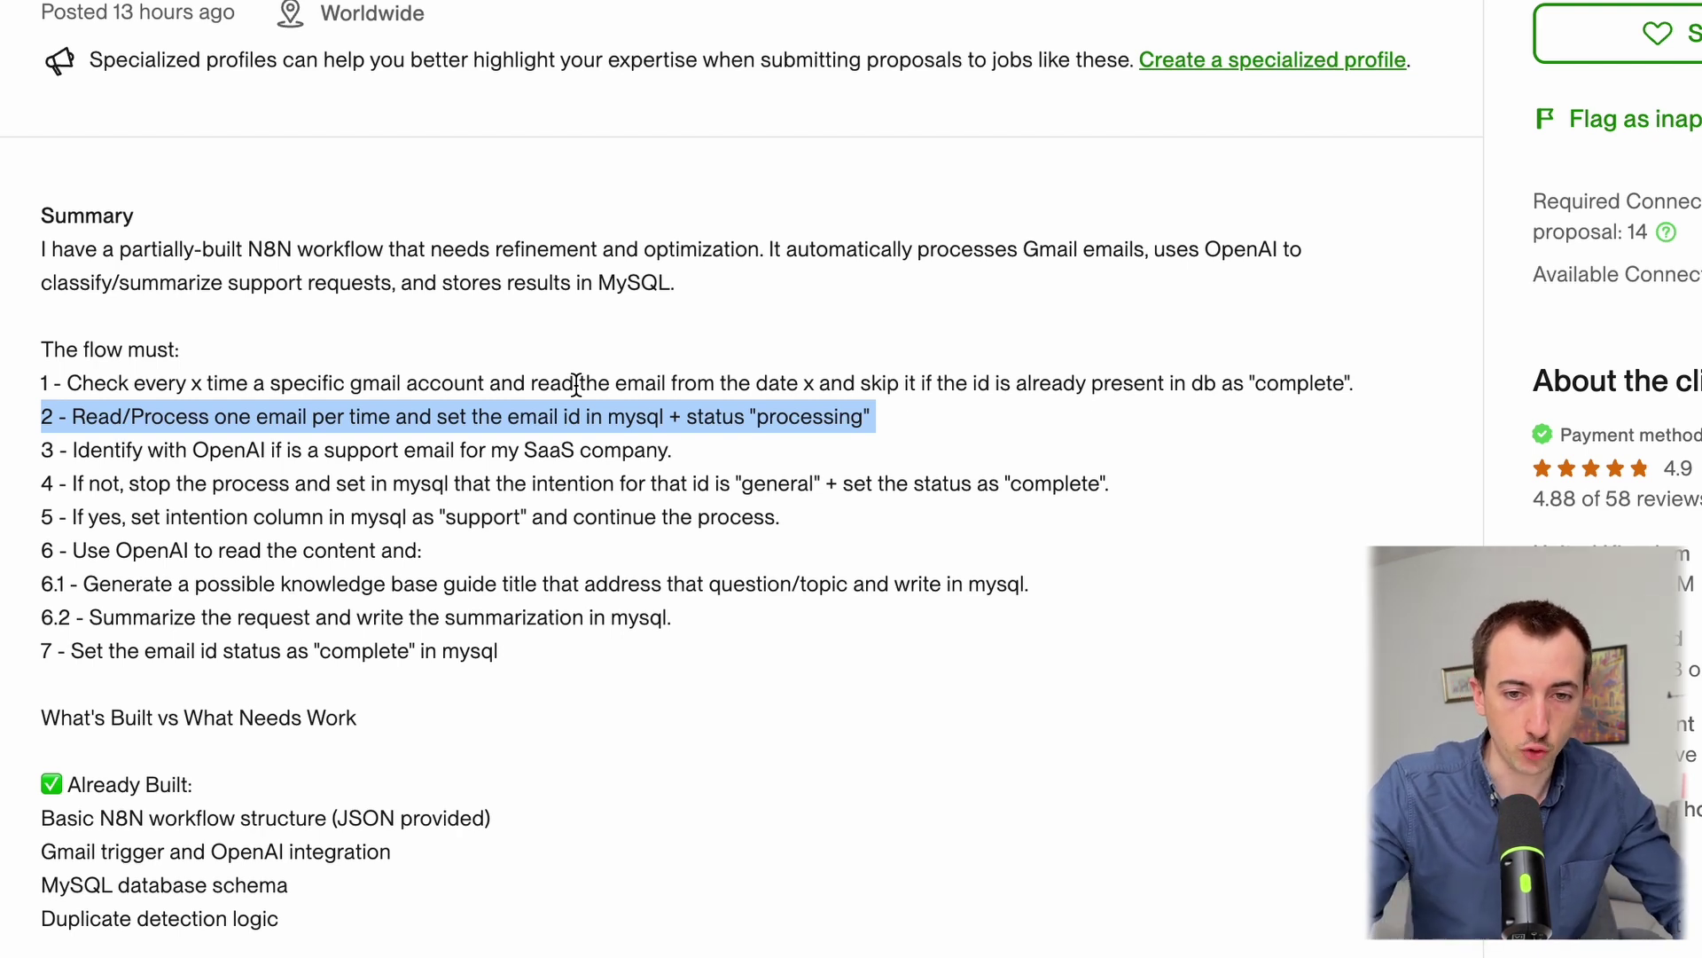
double_click(409, 387)
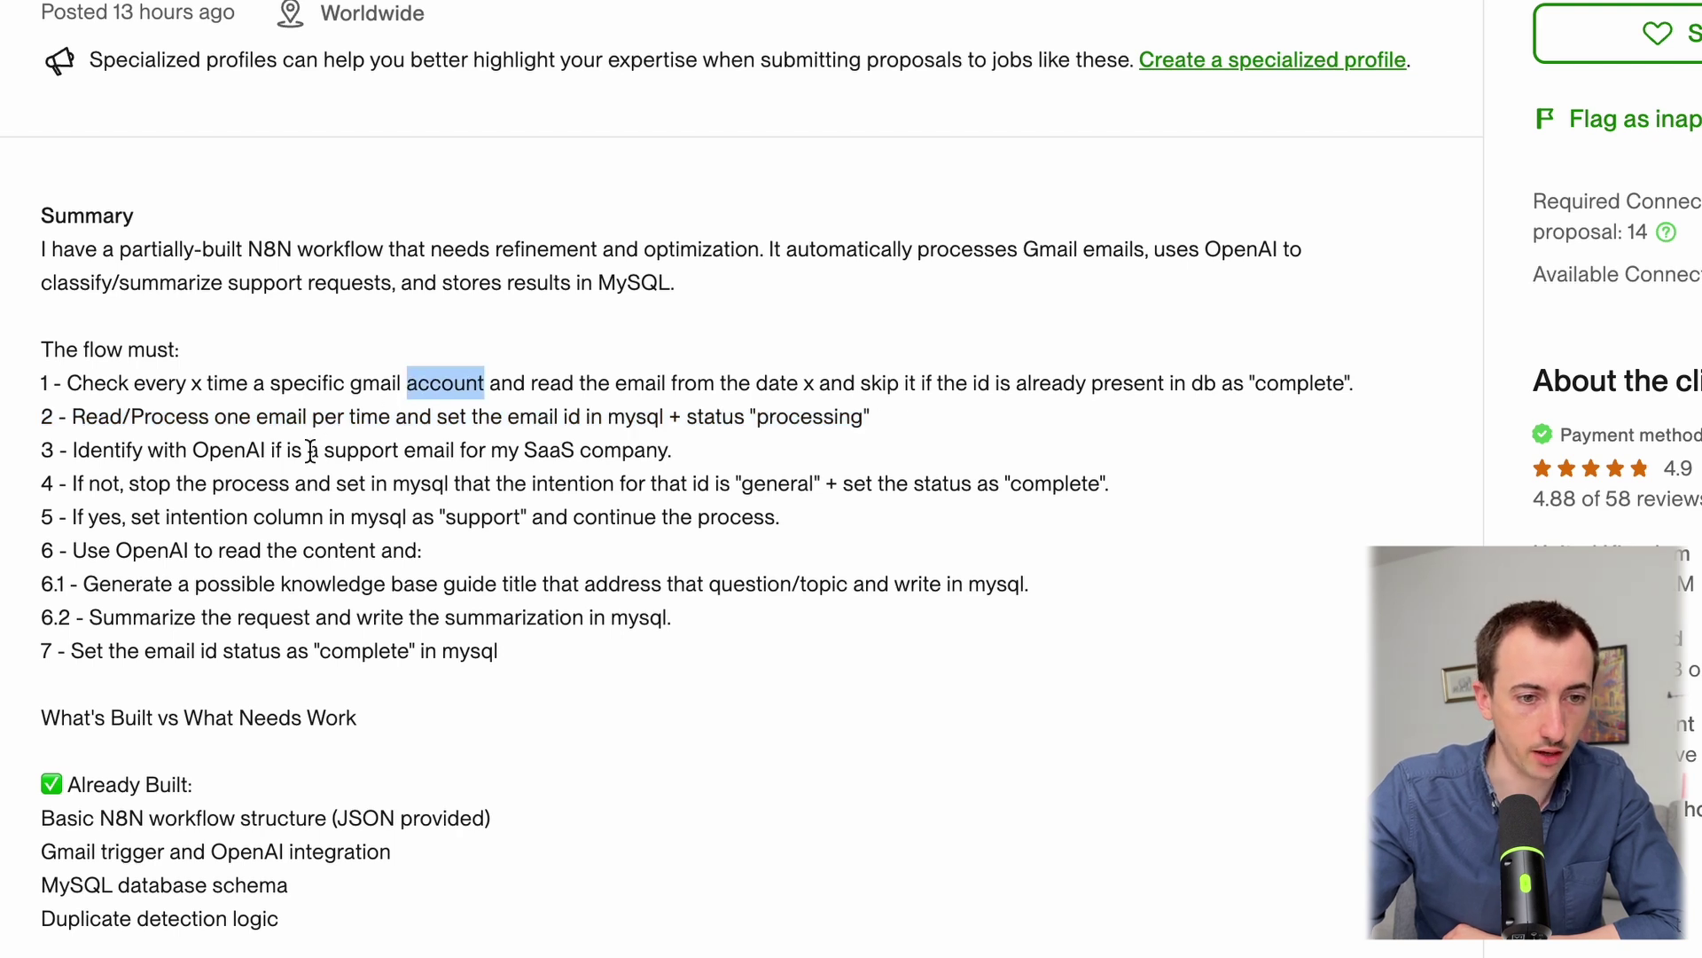
left_click_drag(310, 452, 671, 452)
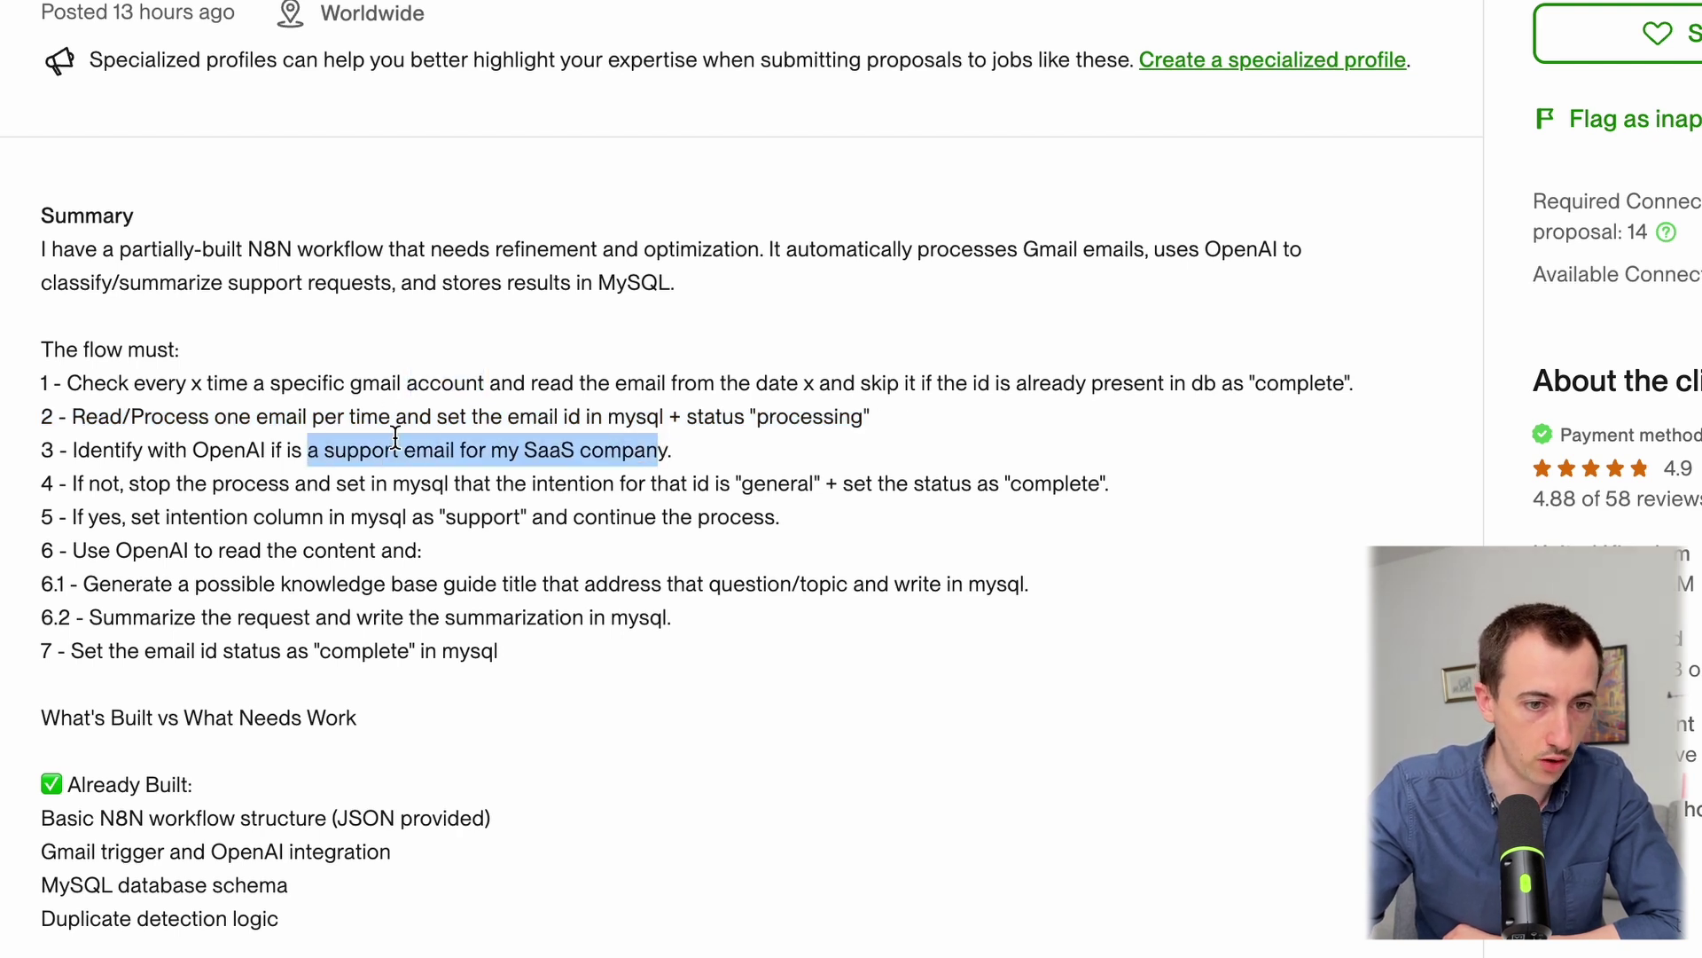
left_click(532, 481)
scroll(532, 481, "down", 1)
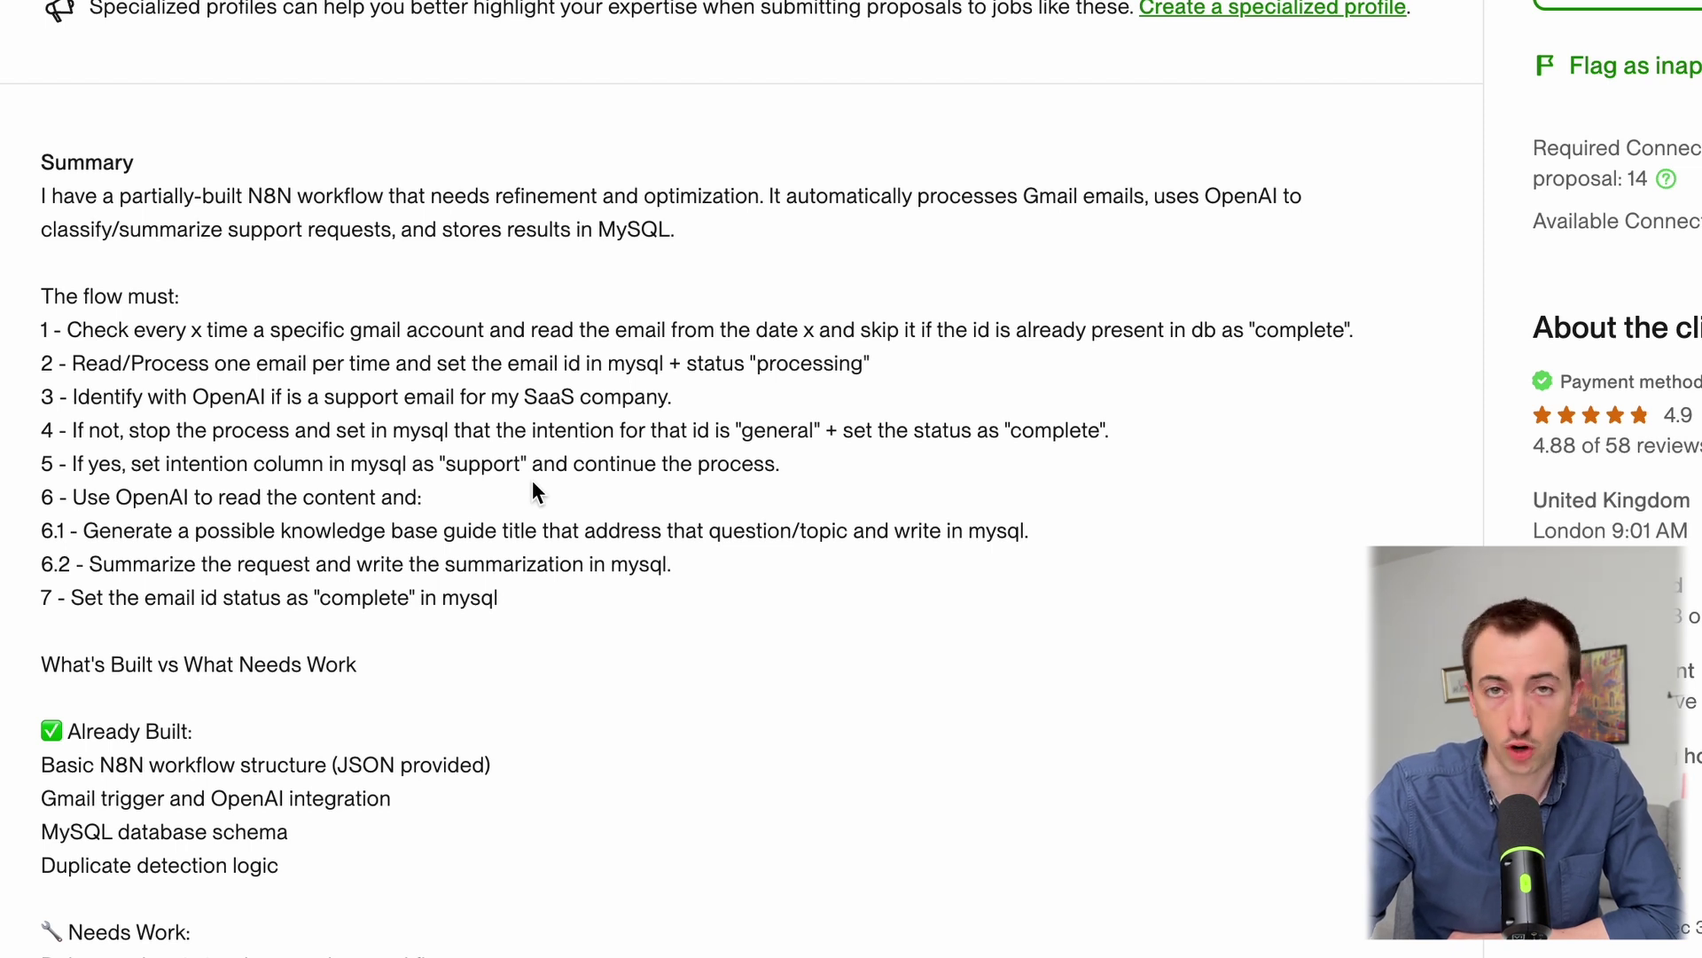
double_click(487, 462)
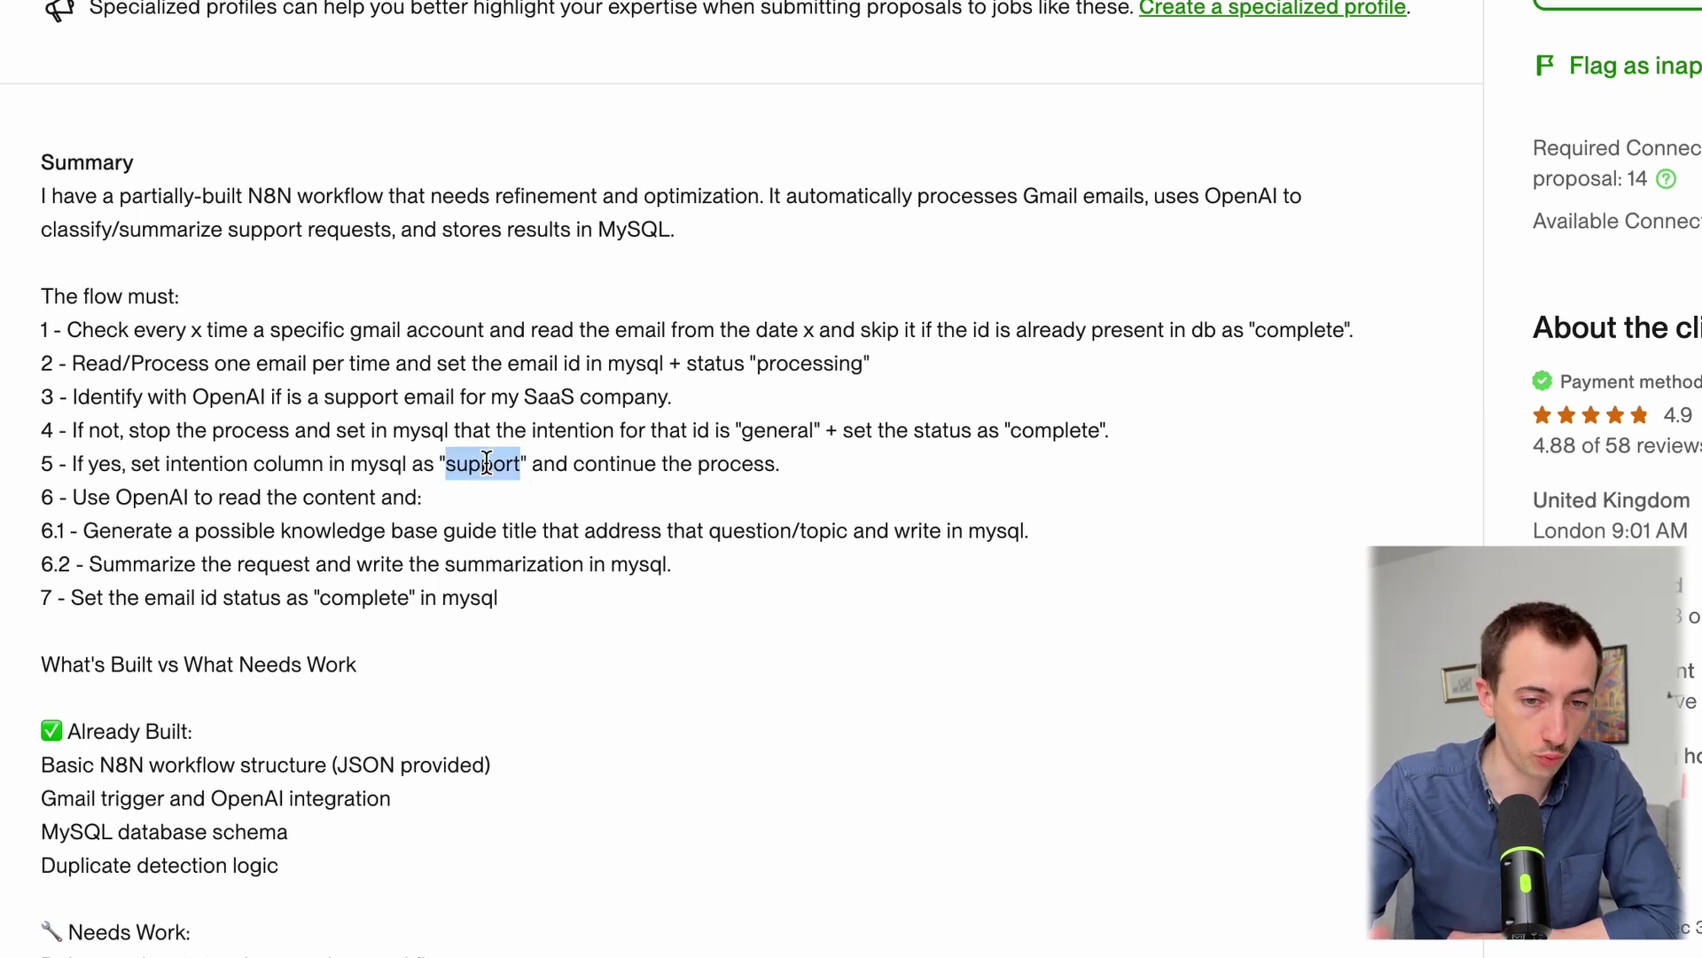
double_click(780, 429)
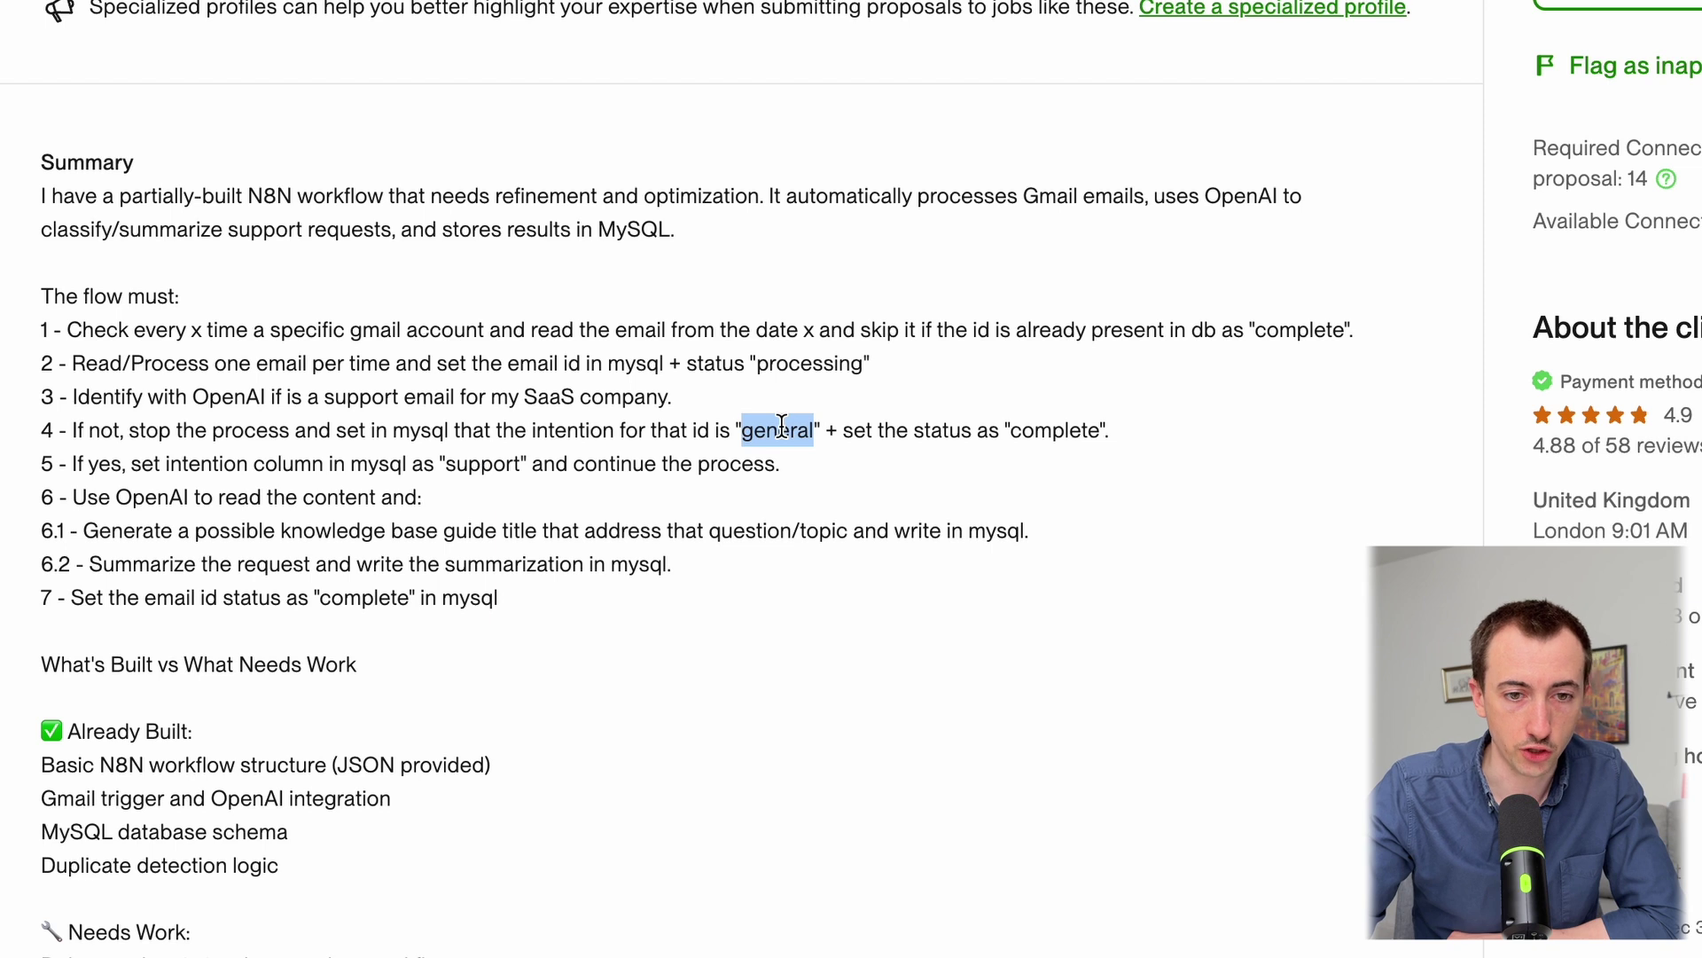
scroll(497, 425, "down", 1)
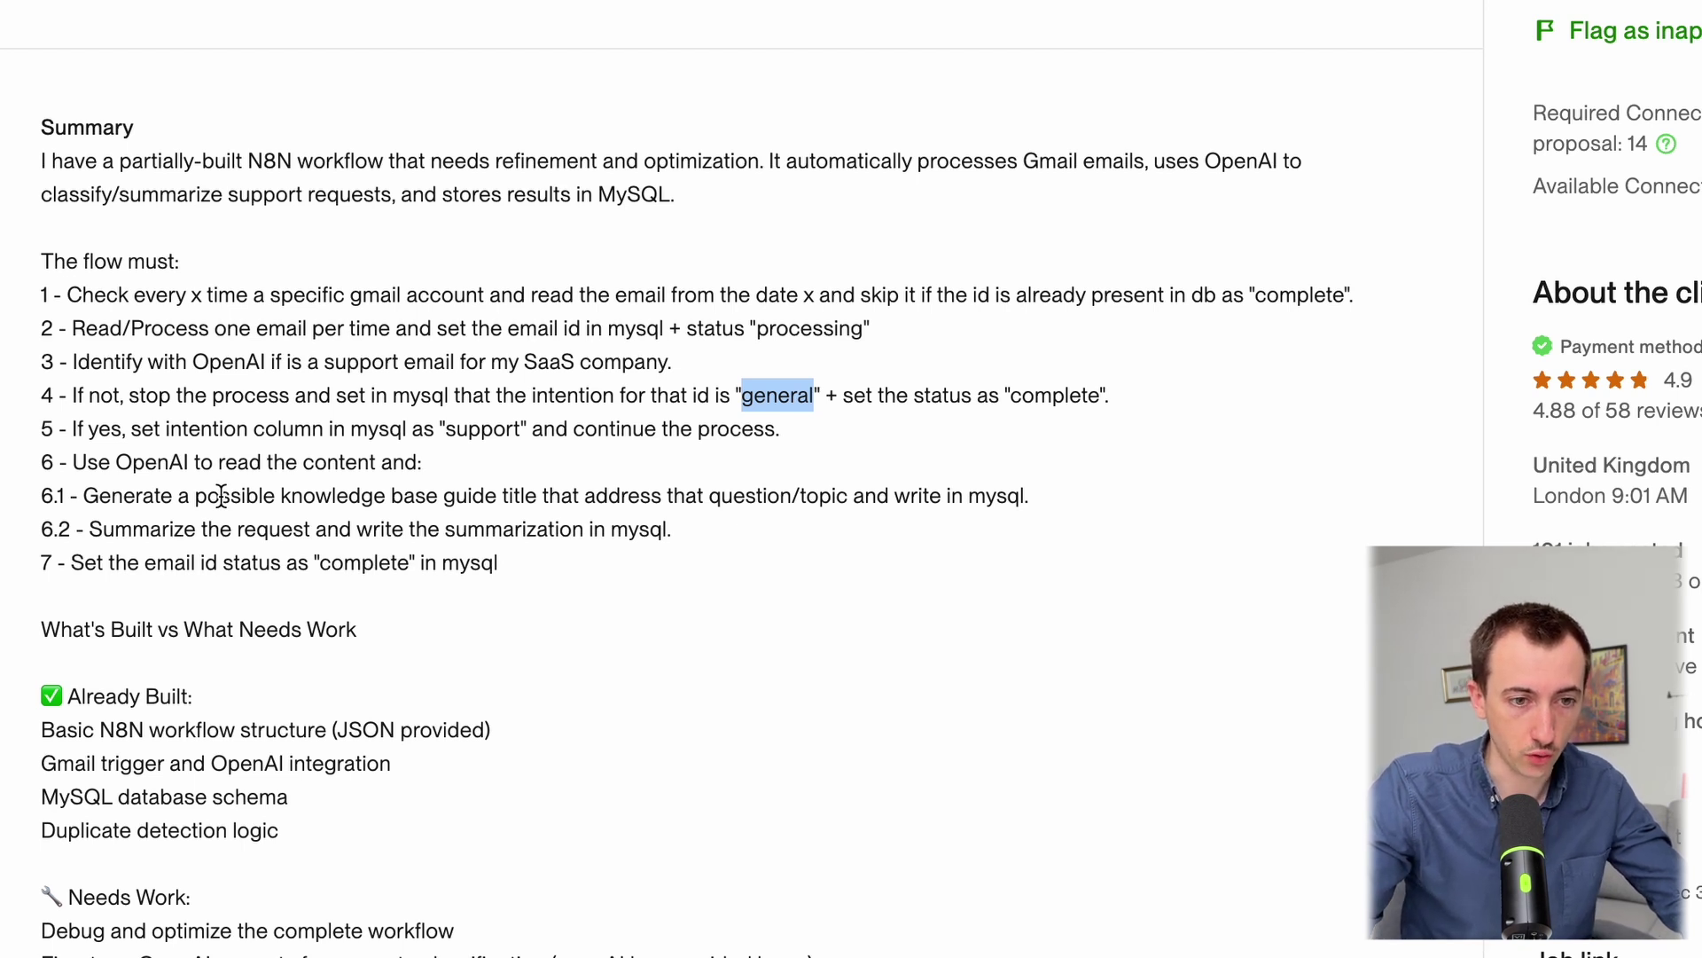
triple_click(379, 501)
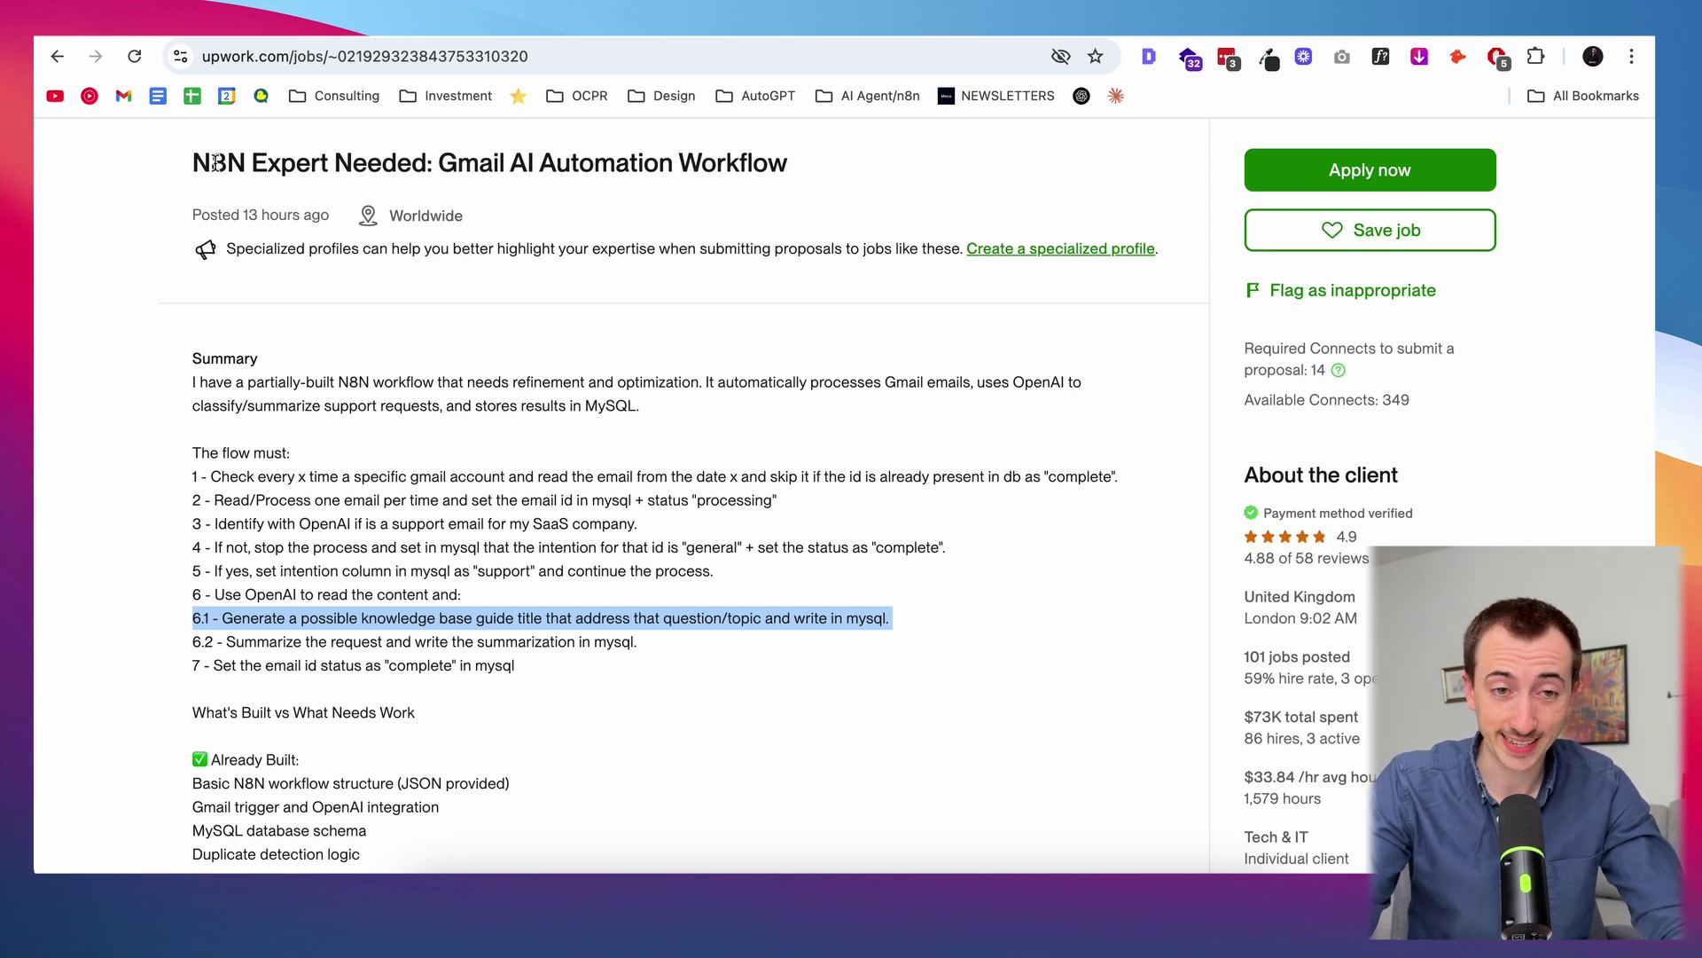
Review the first requirement in the Upwork job post and add a Schedule Trigger as the n8n workflow's first node
key("ctrl+Tab")
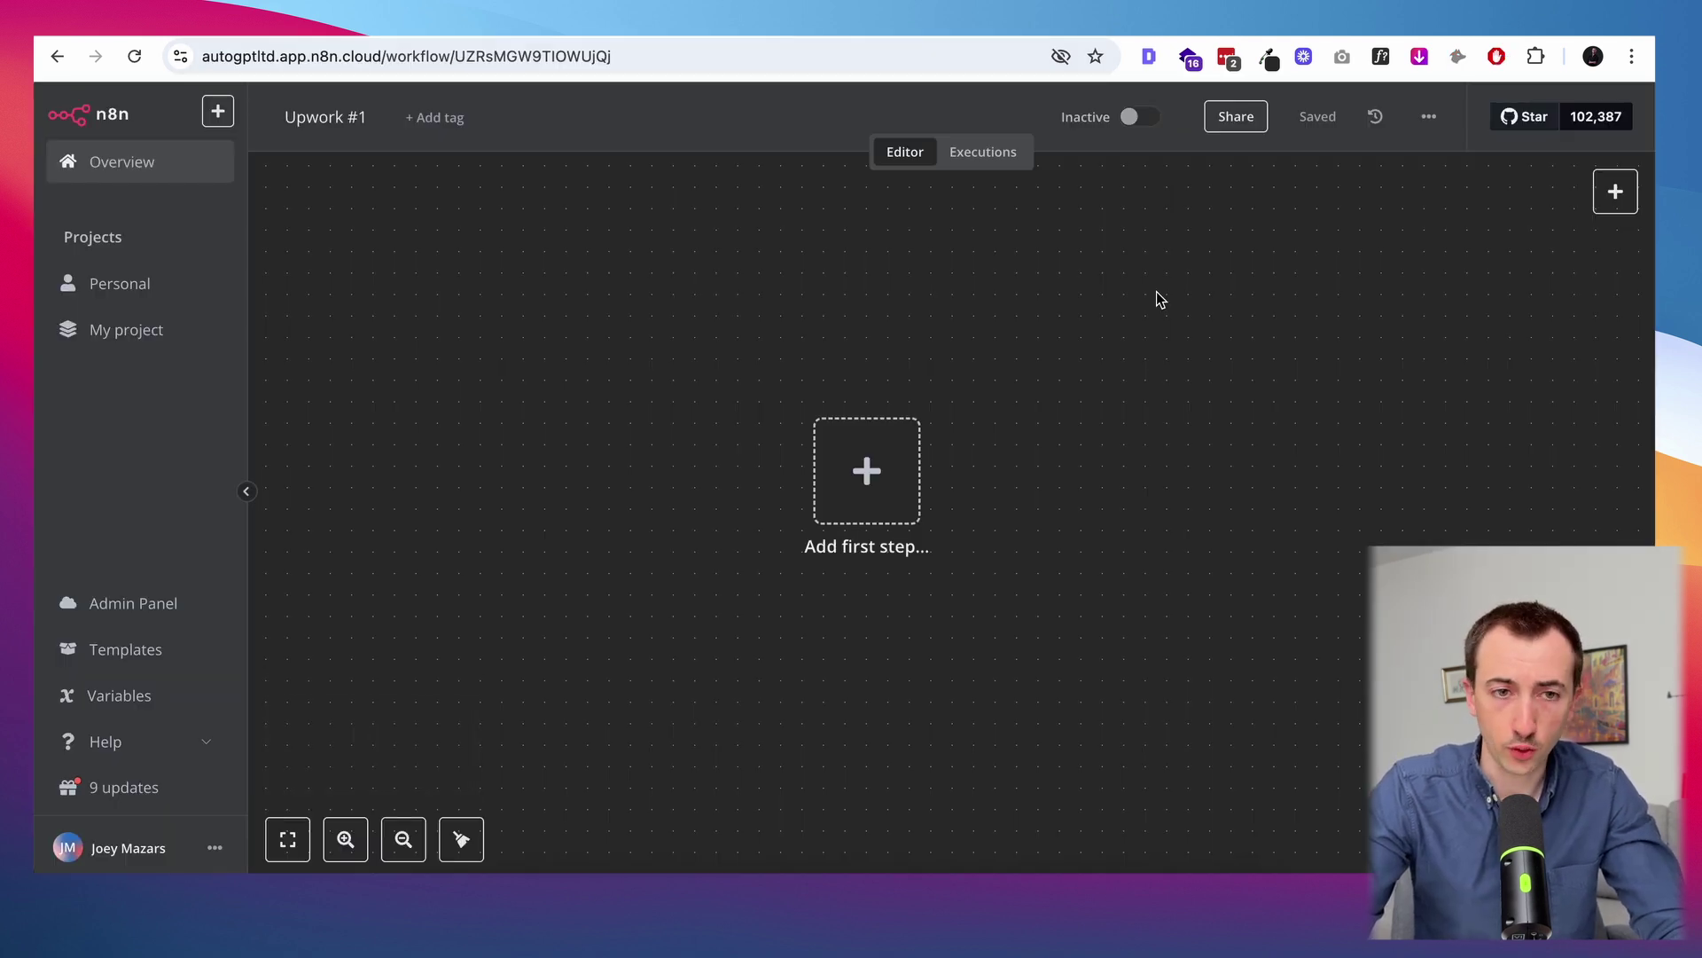
key("ctrl+shift+Tab")
double_click(374, 442)
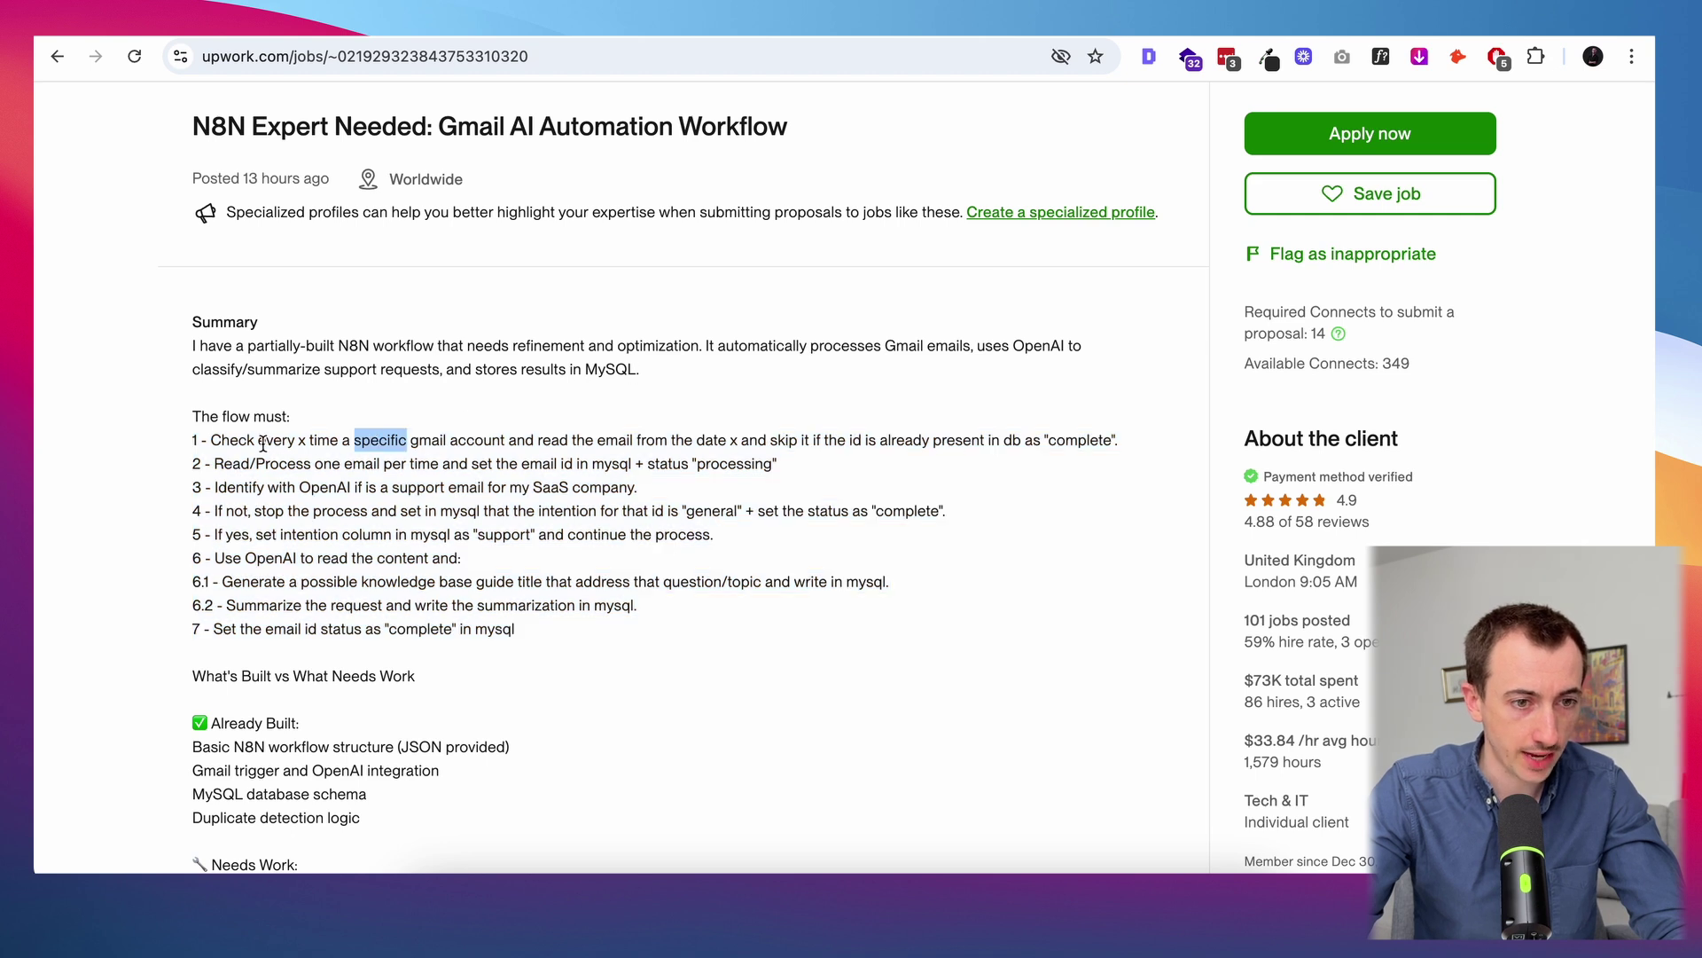
left_click_drag(260, 442, 388, 443)
key("ctrl+Tab")
left_click(853, 444)
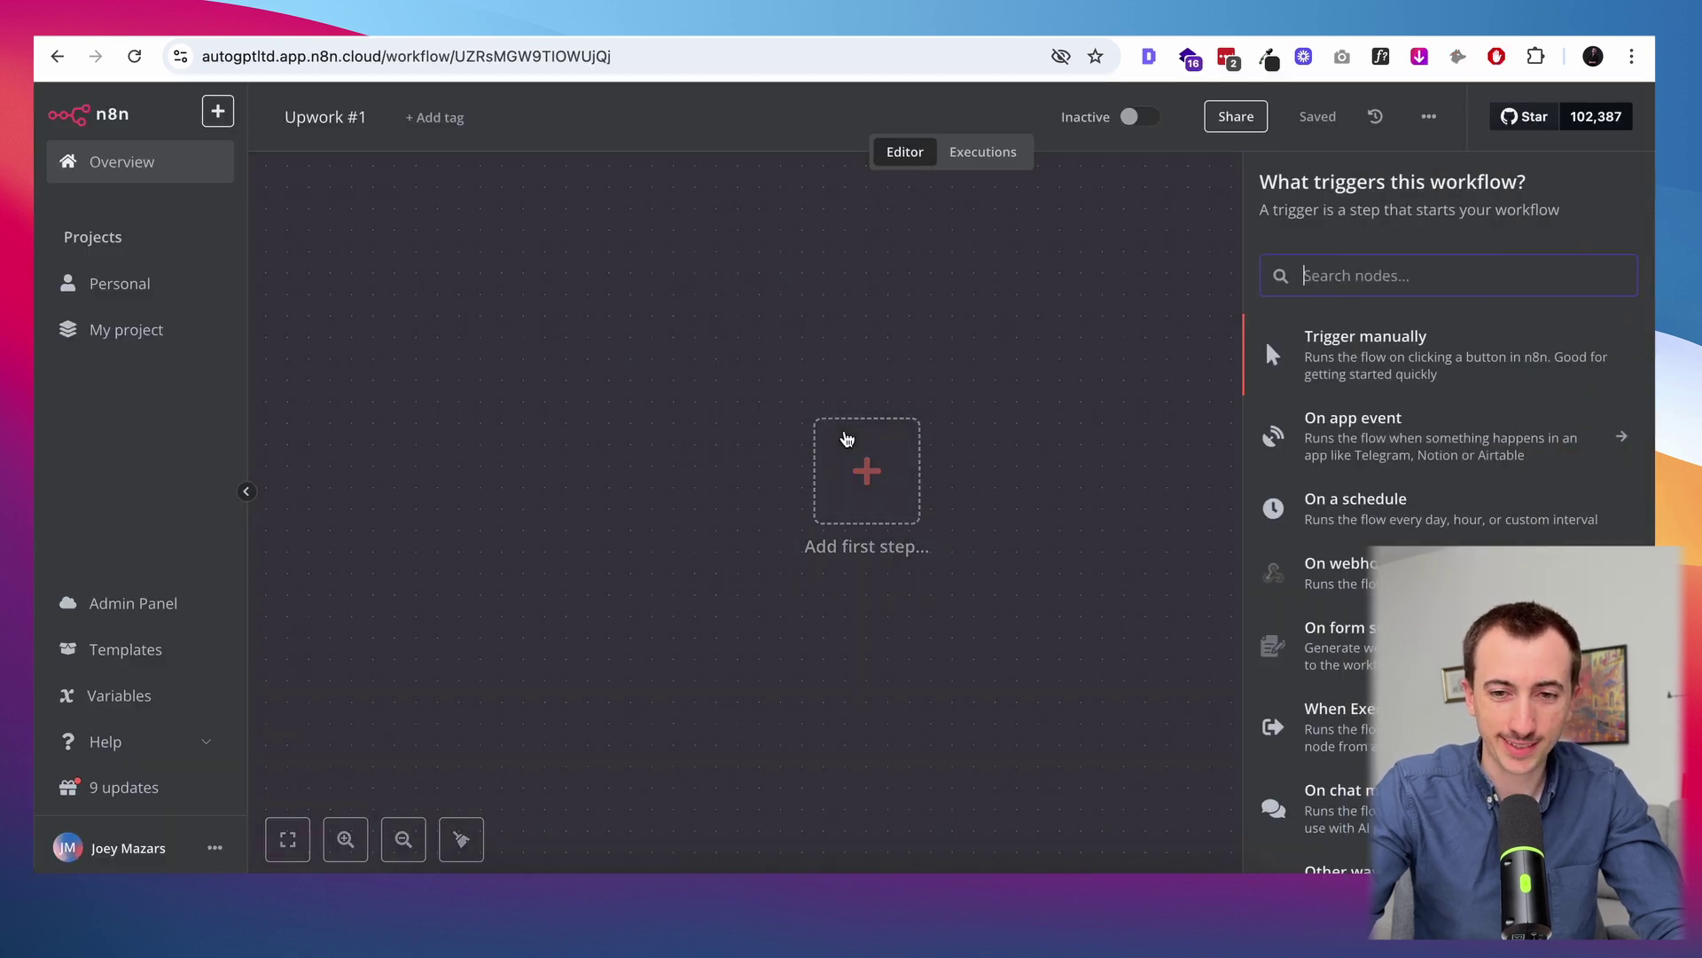
type("schedul")
left_click(1370, 341)
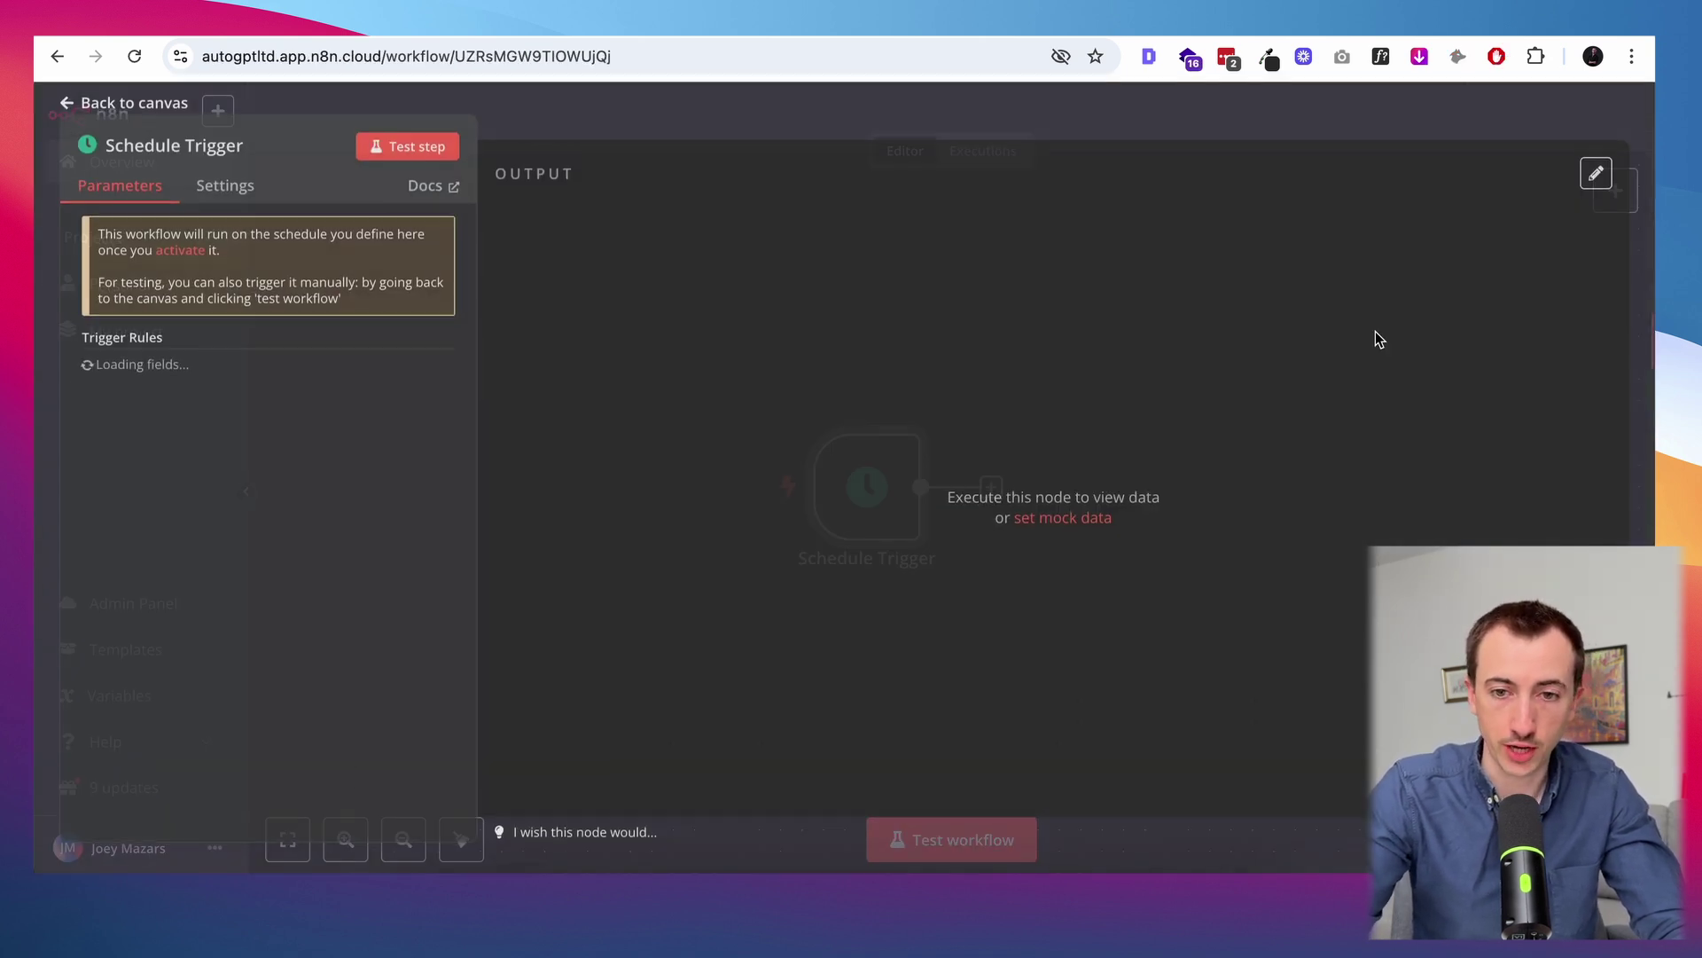
Set the Schedule Trigger to run every 15 minutes and test the step
left_click(174, 408)
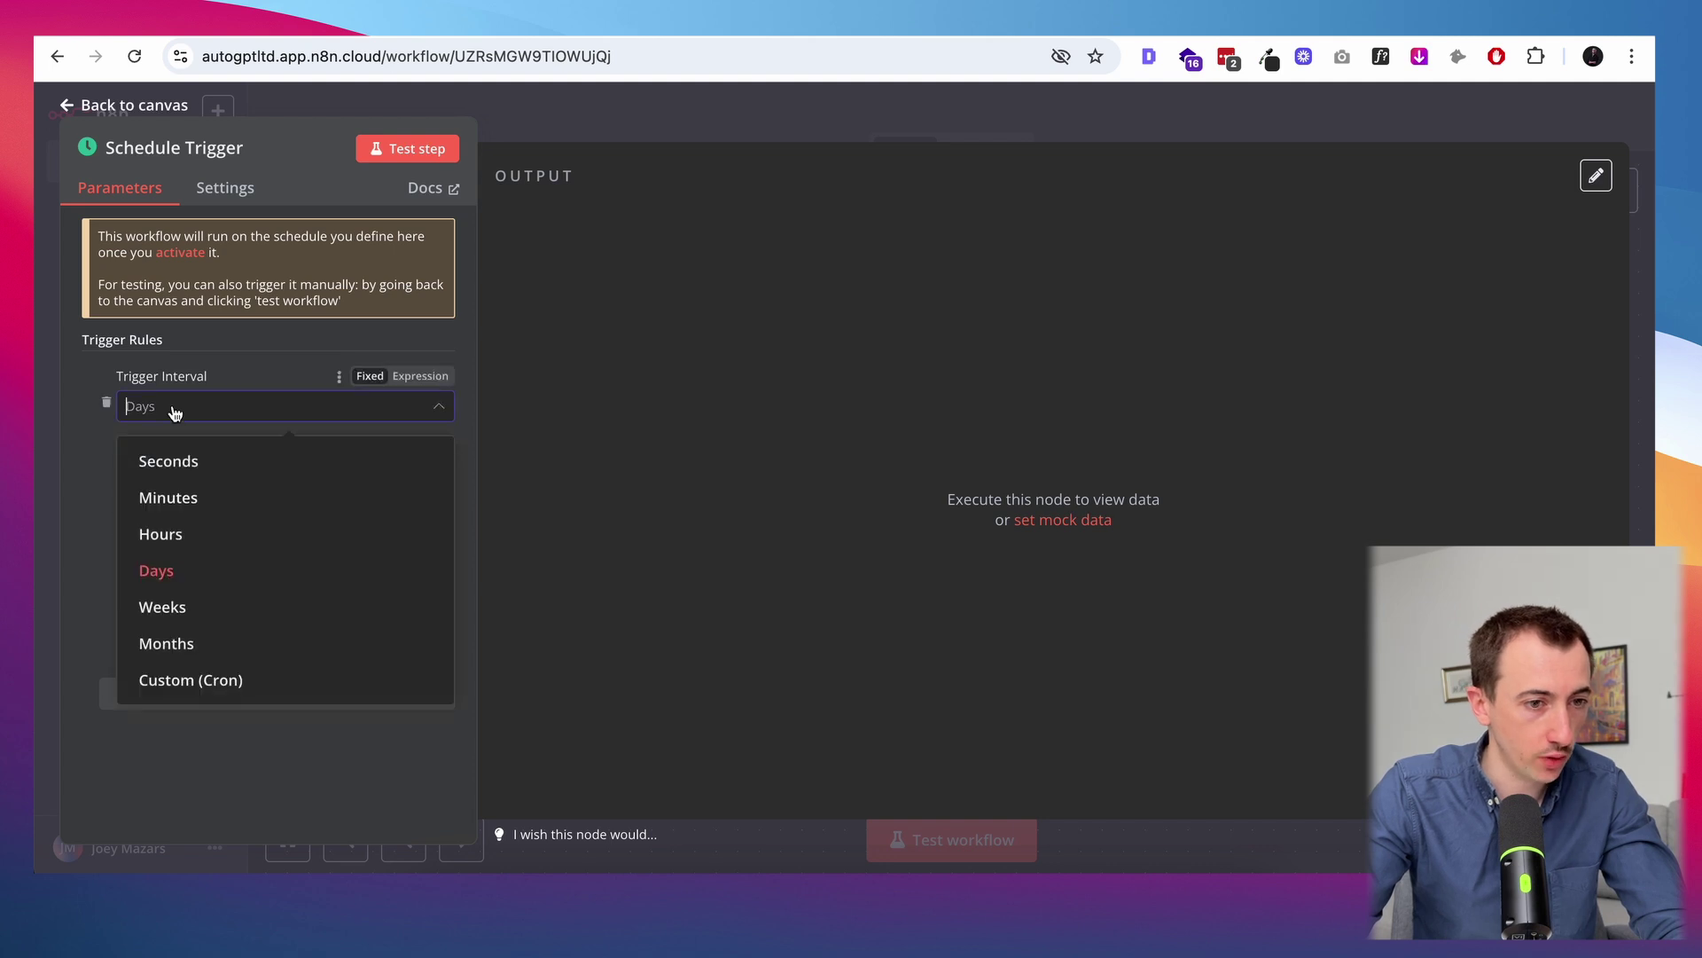
left_click(175, 494)
left_click(131, 476)
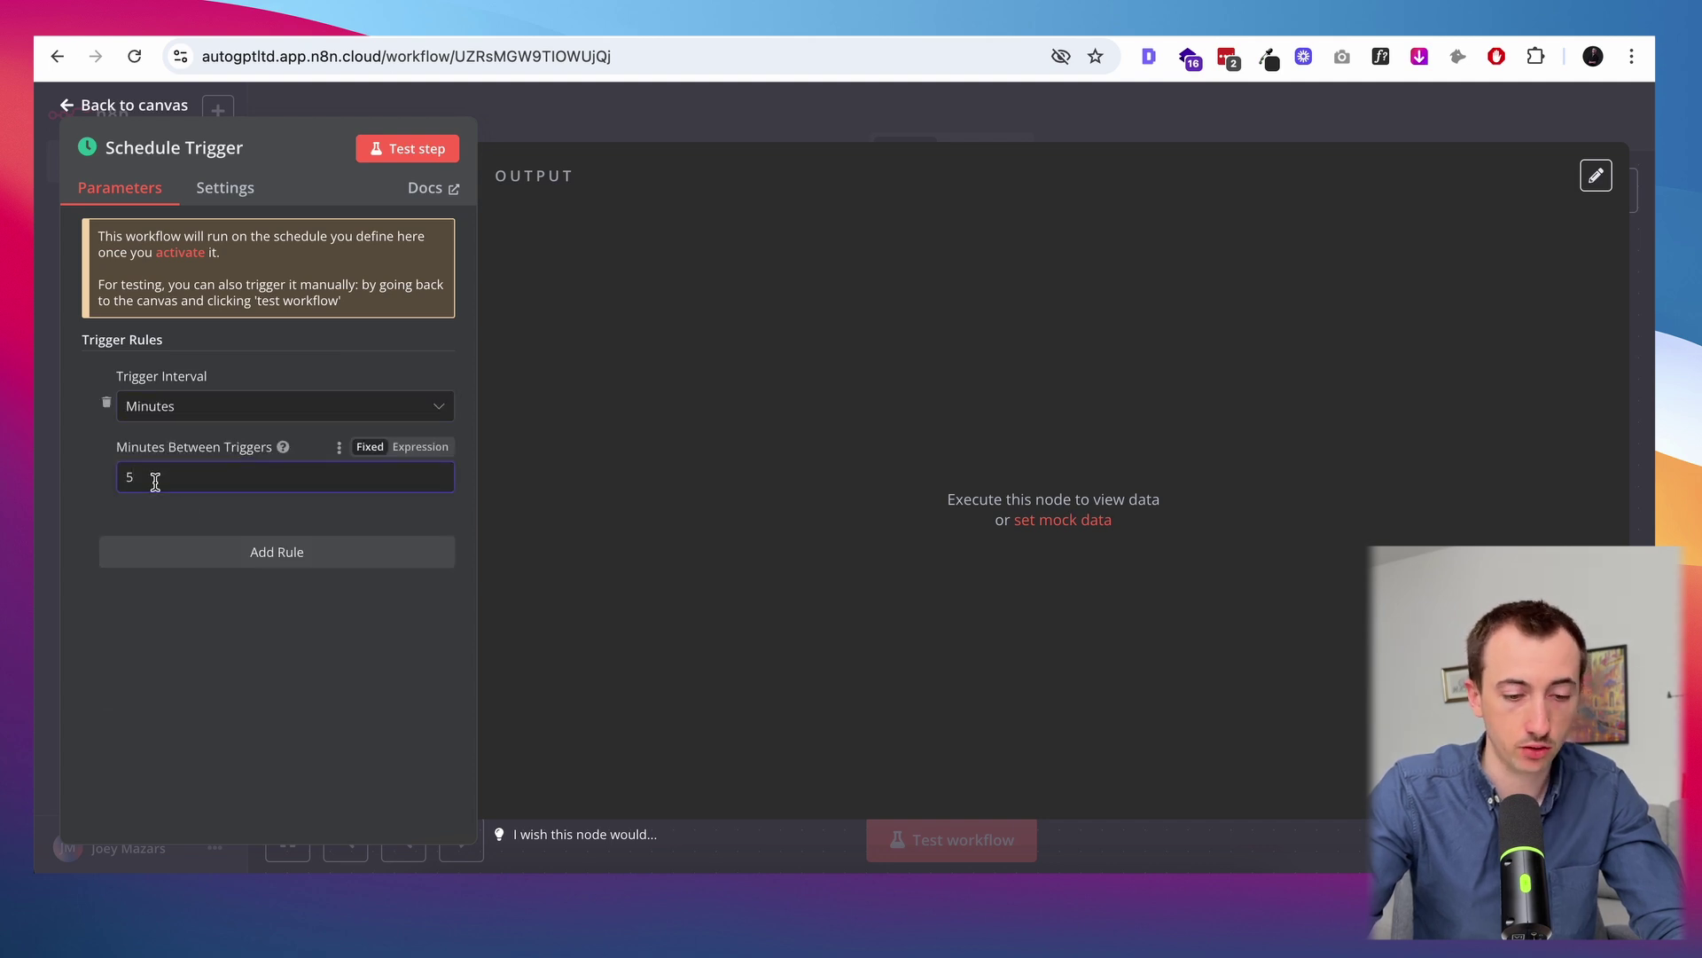
type("1")
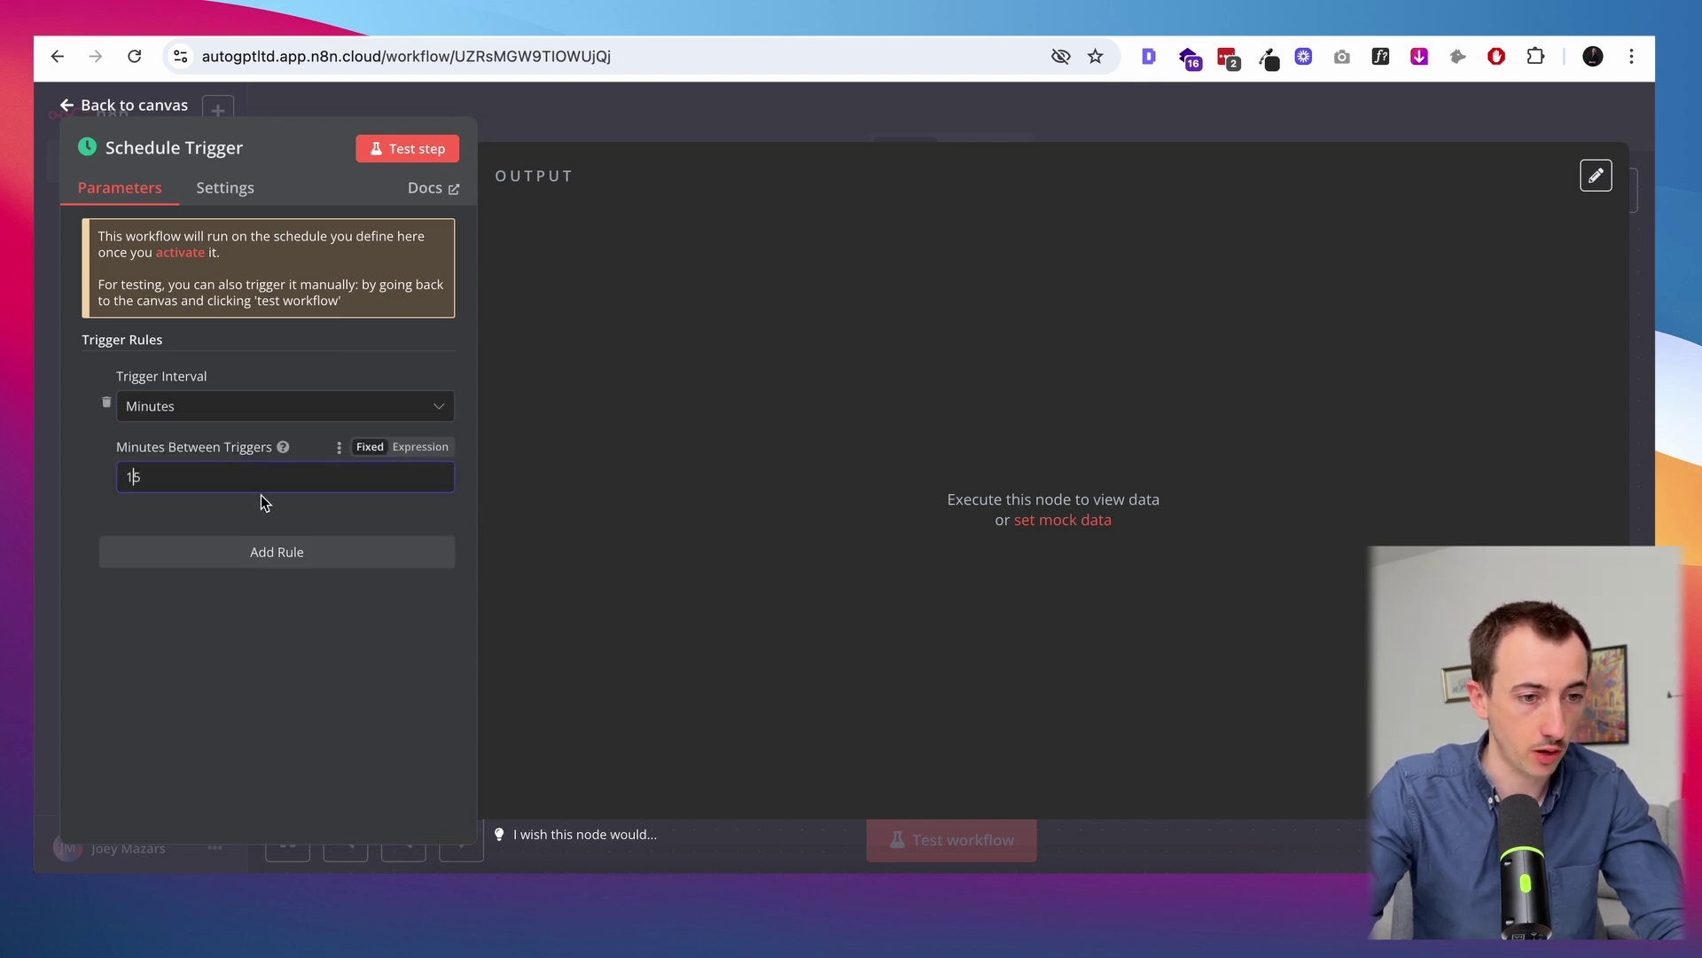
left_click(409, 151)
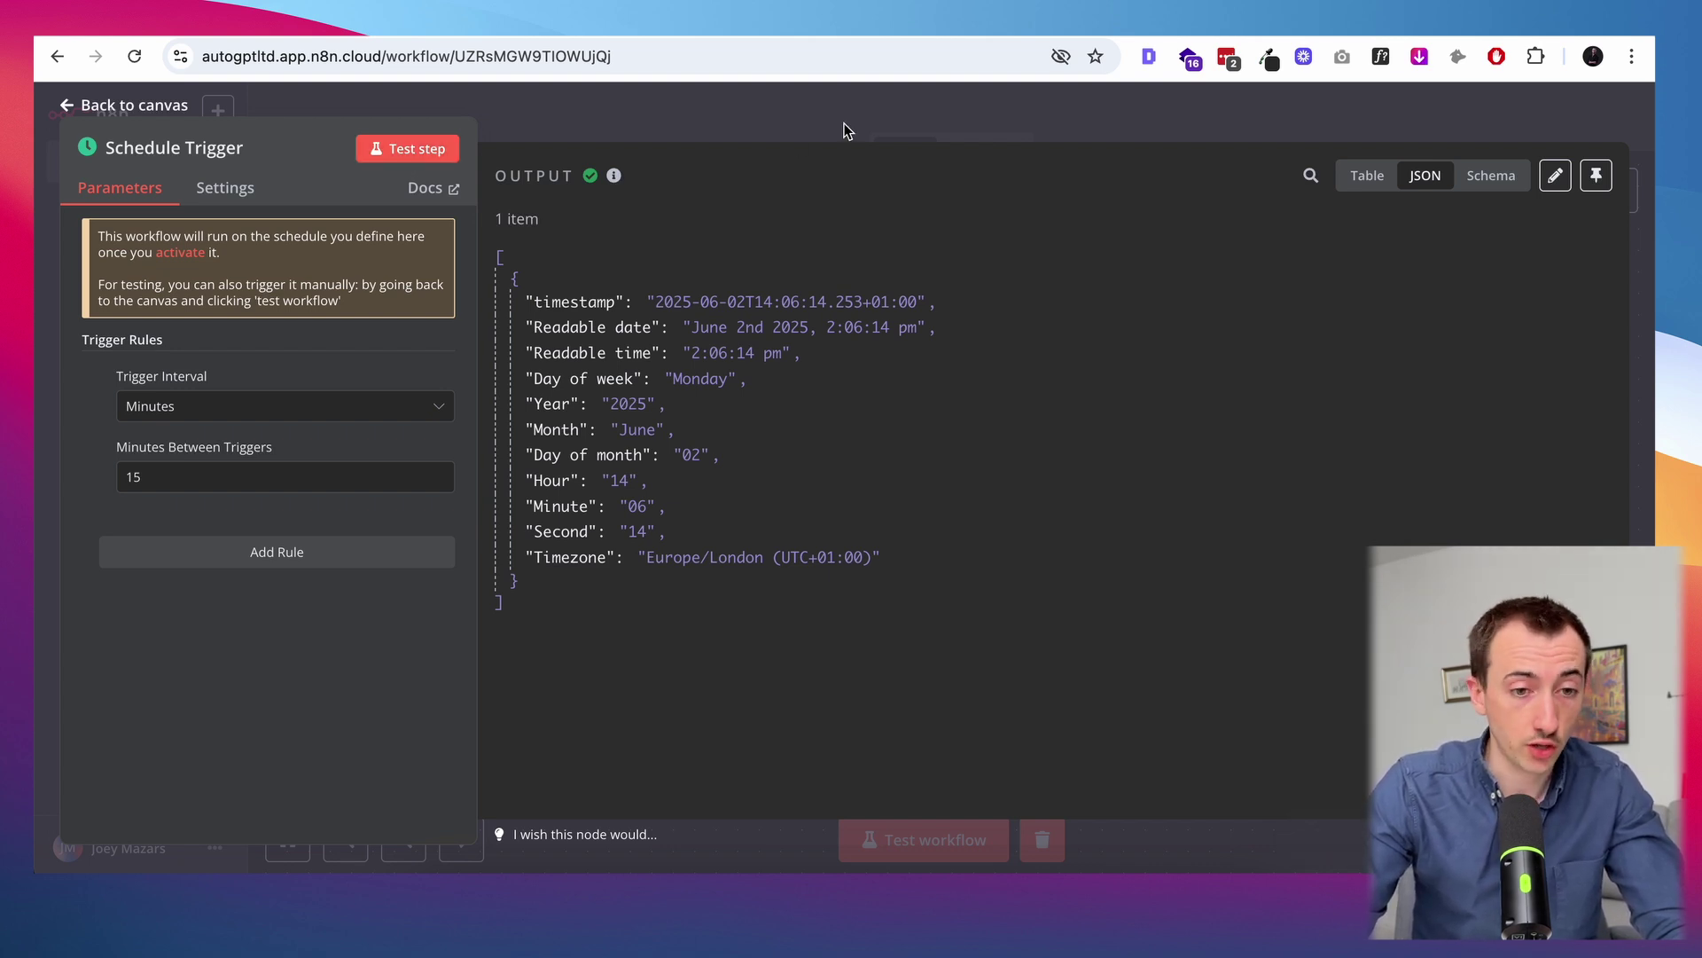
Add a Gmail node with the Get many messages action after the Schedule Trigger
left_click(793, 119)
type("gmail")
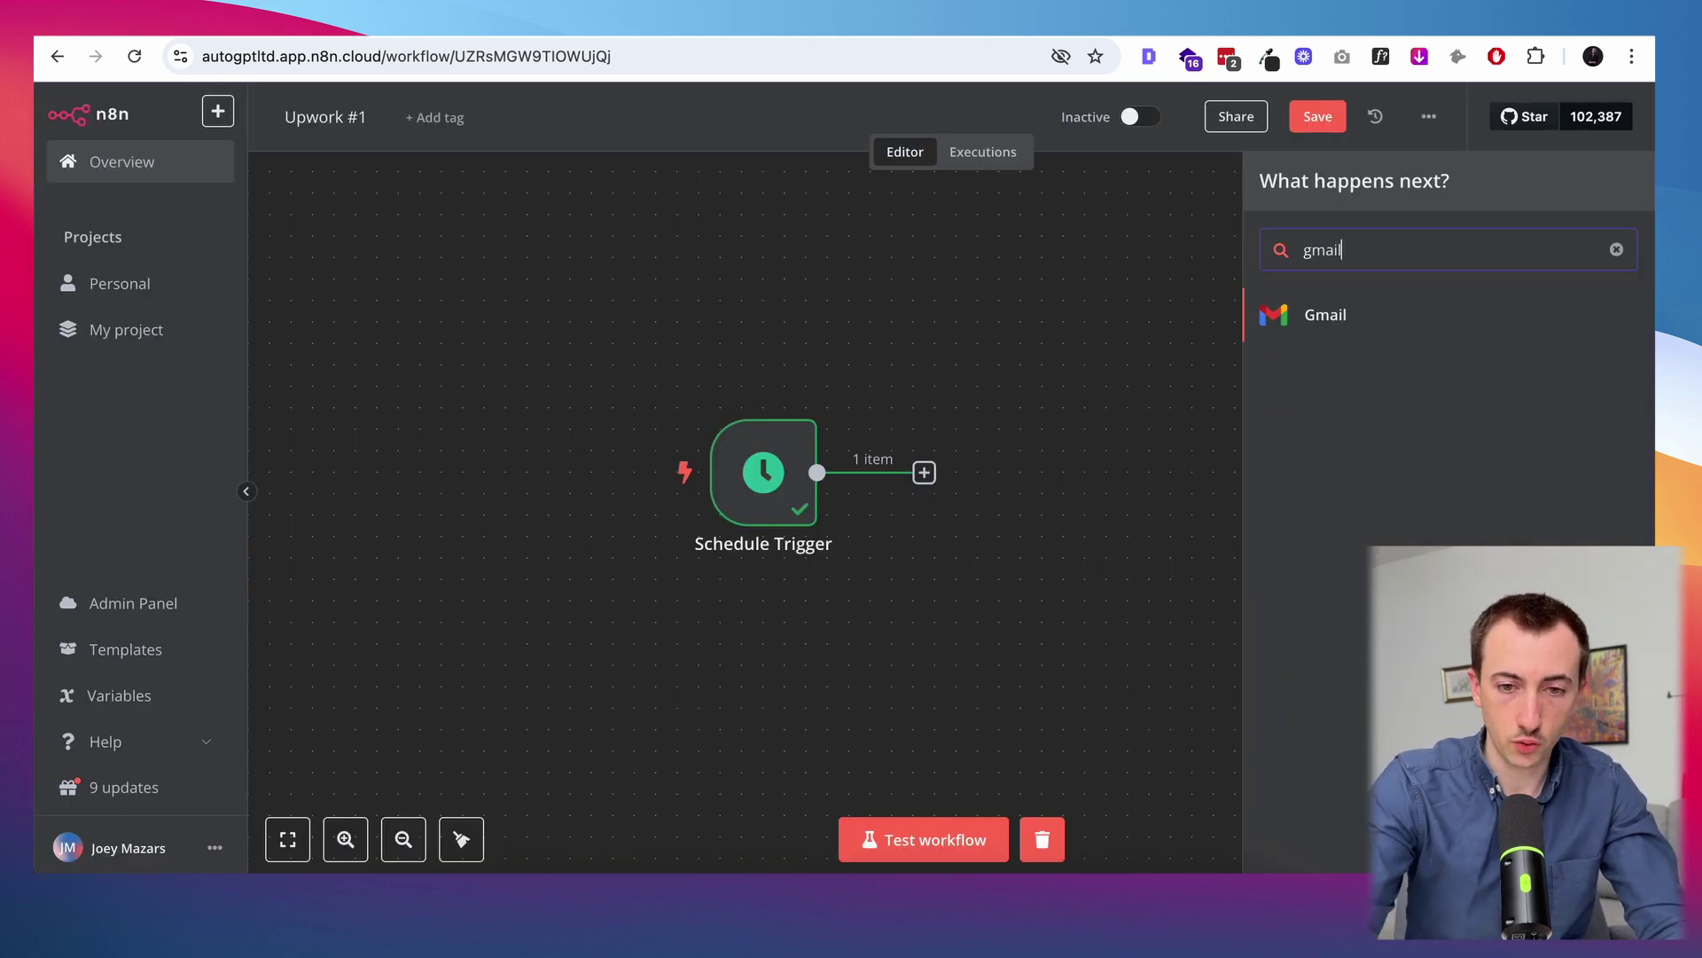
left_click(1312, 314)
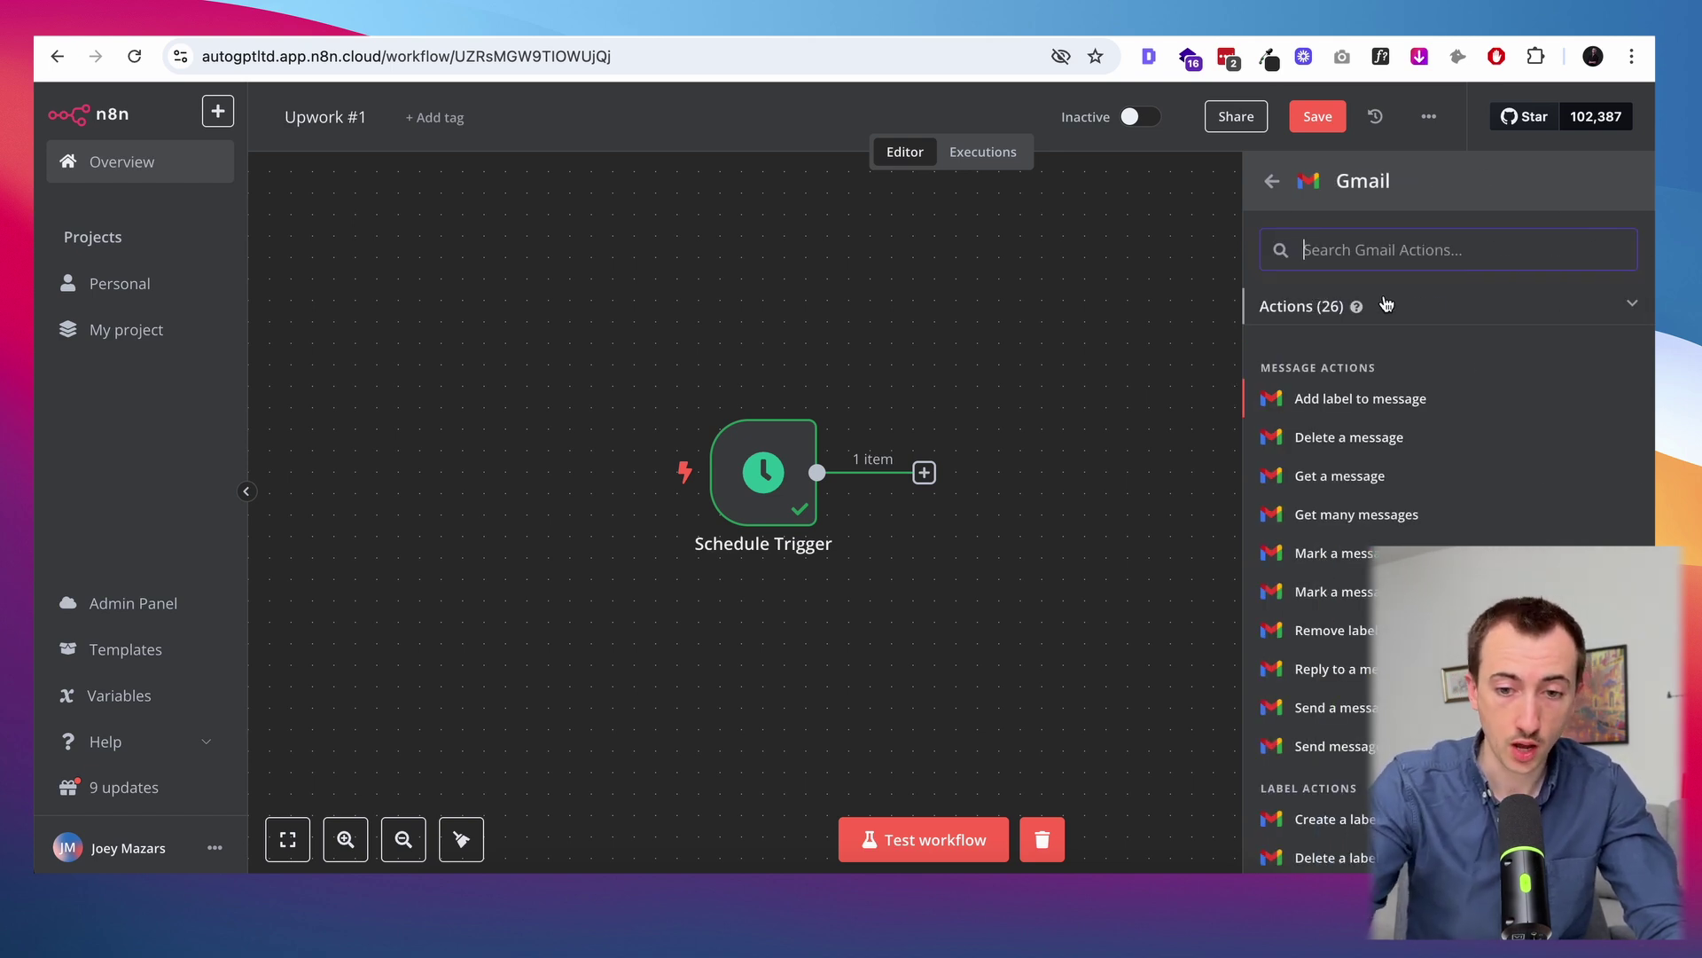
type("get")
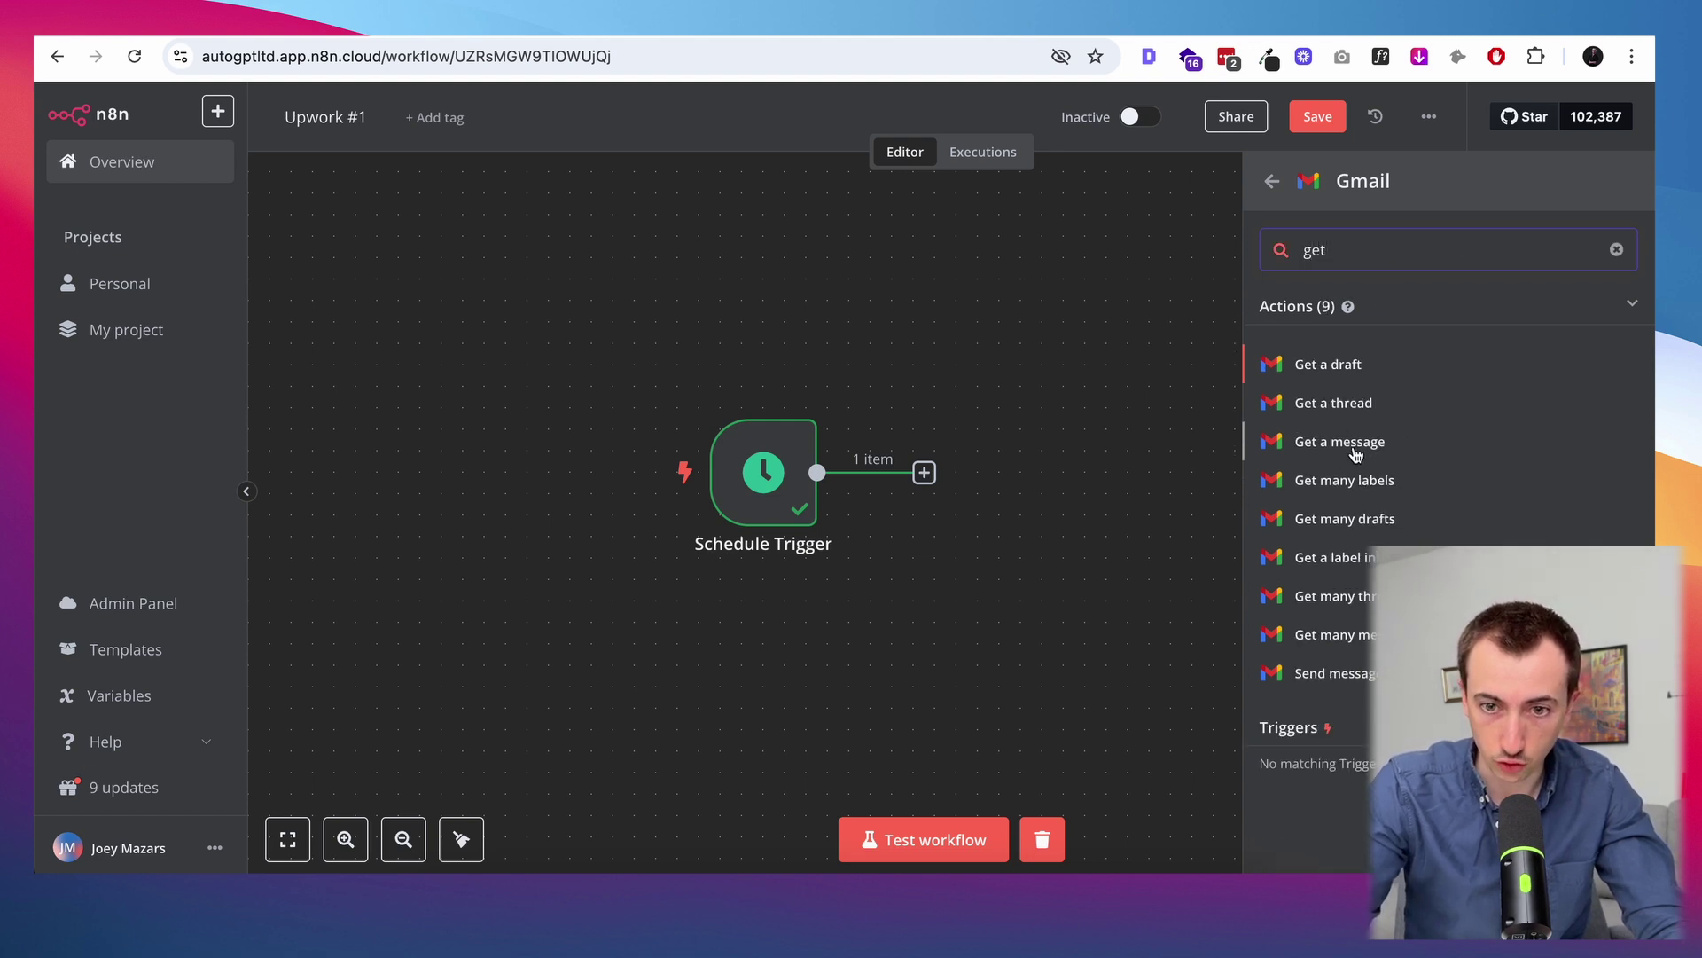
left_click(1335, 634)
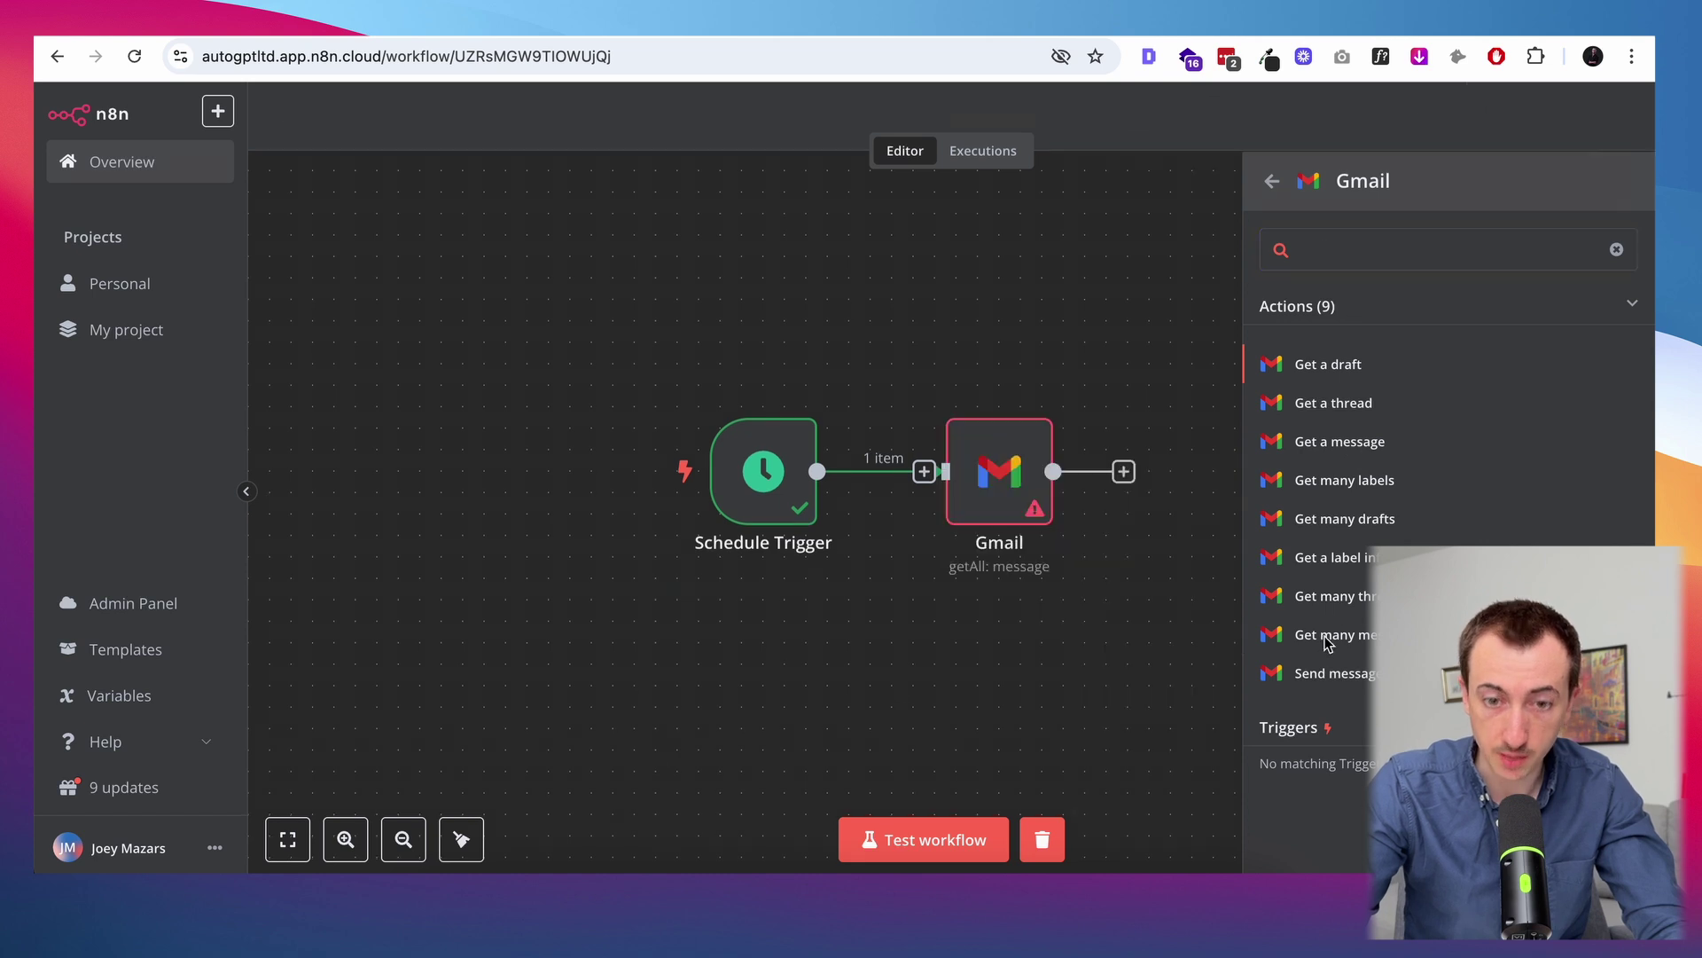
Set the Gmail node's limit to 5, test it and review the returned messages before going back to the canvas
double_click(722, 547)
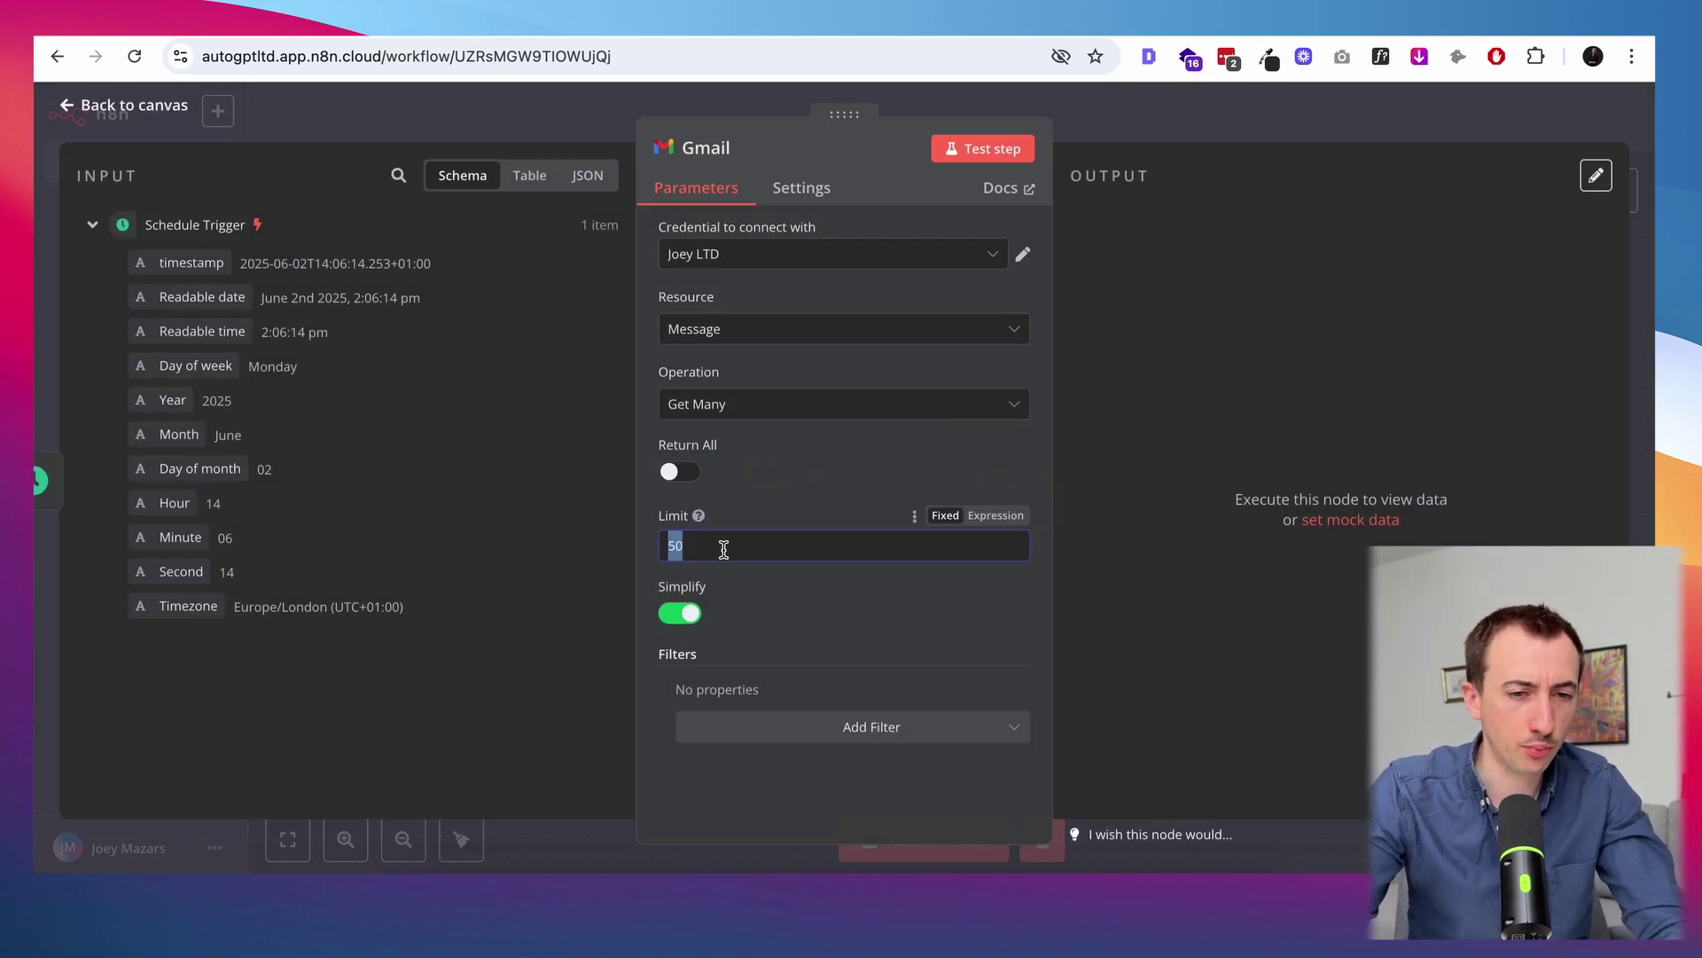
type("5")
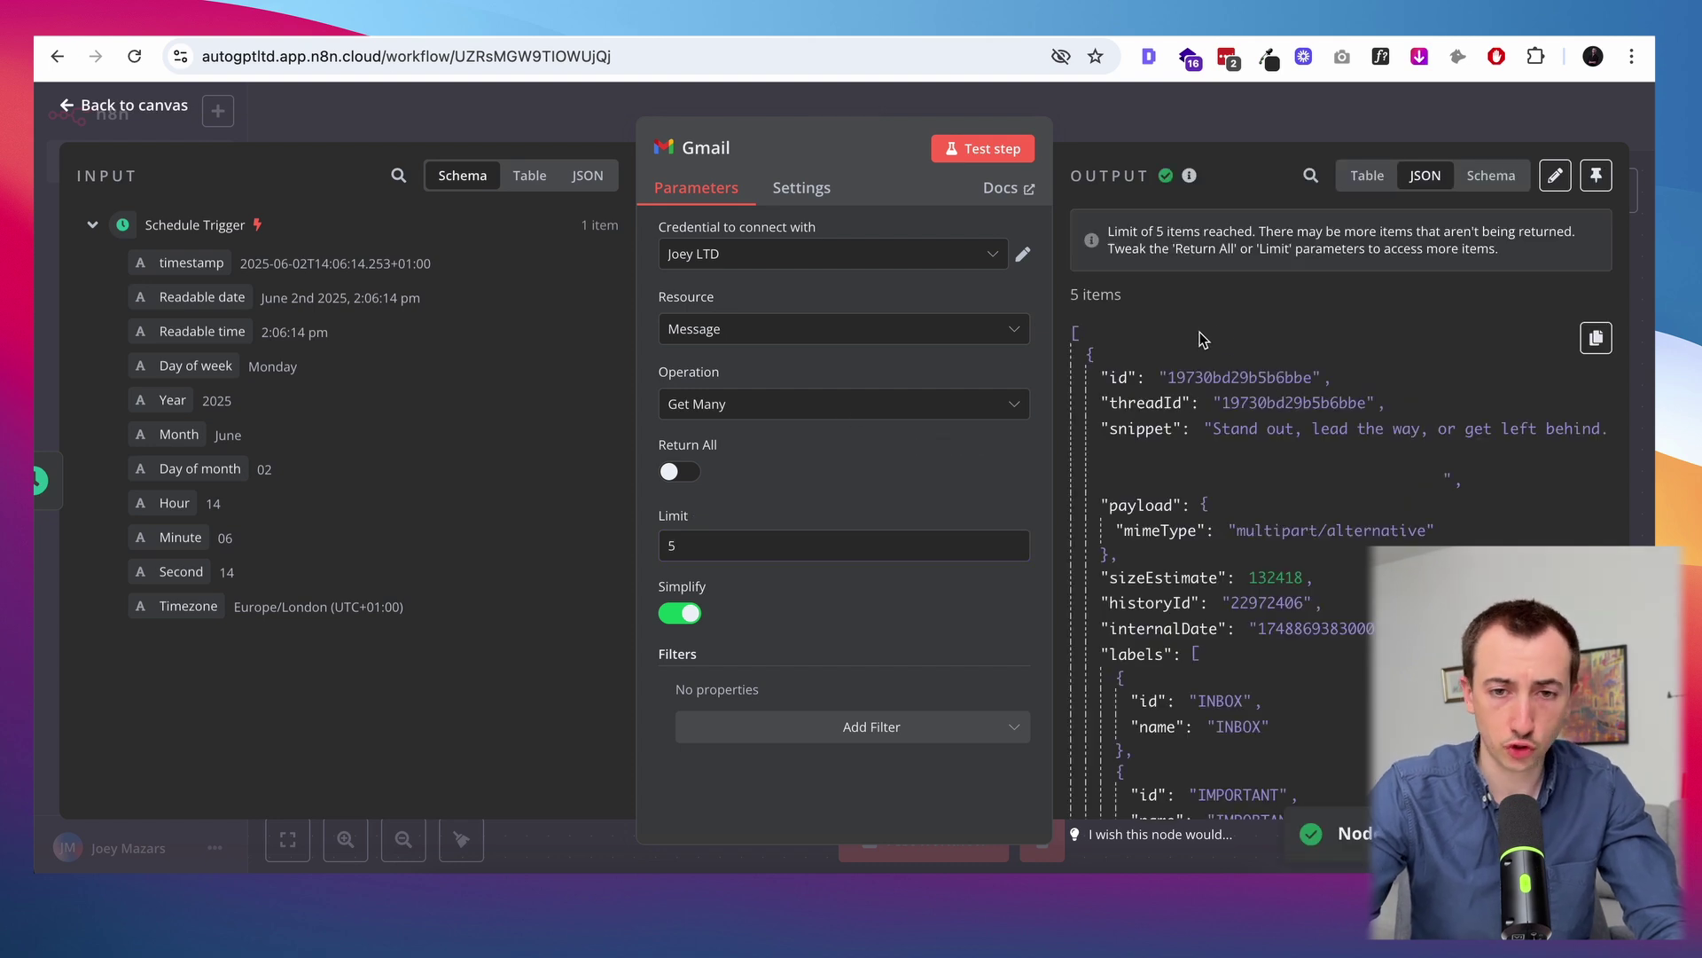
scroll(1279, 321, "down", 3)
scroll(1279, 321, "down", 4)
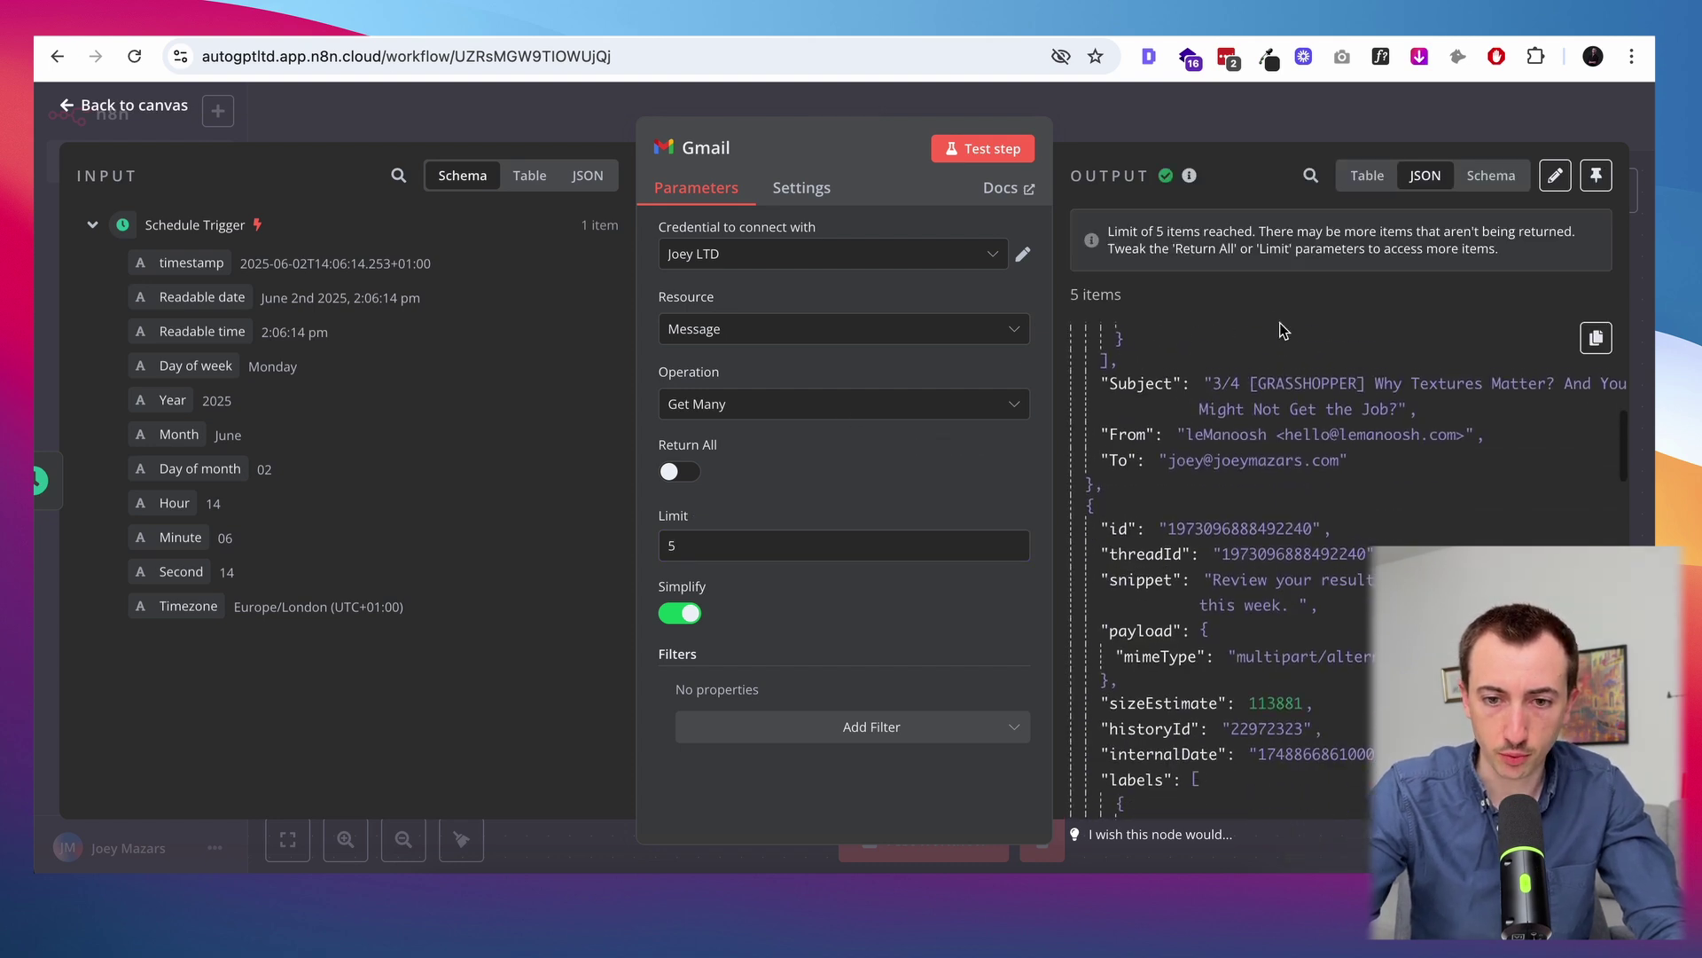
scroll(1242, 337, "up", 6)
left_click(1158, 102)
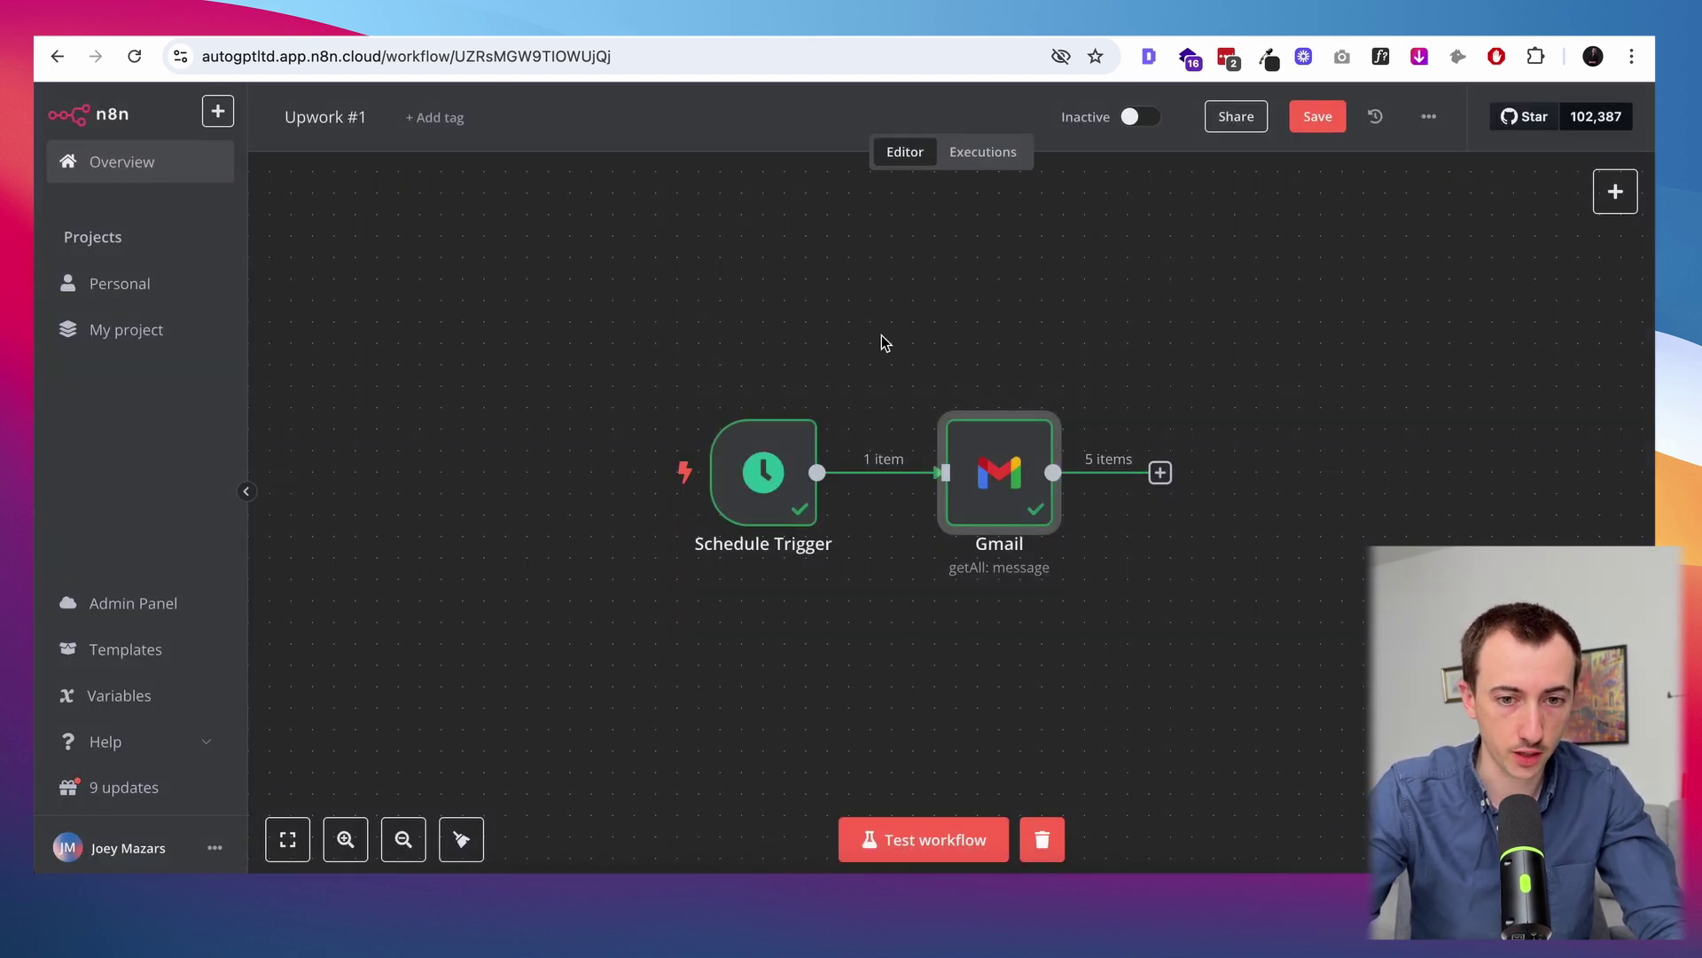
Check the skip-if-complete requirement in the Upwork job post and add a Google Sheets Get row(s) node after Gmail in n8n
key("ctrl+Tab")
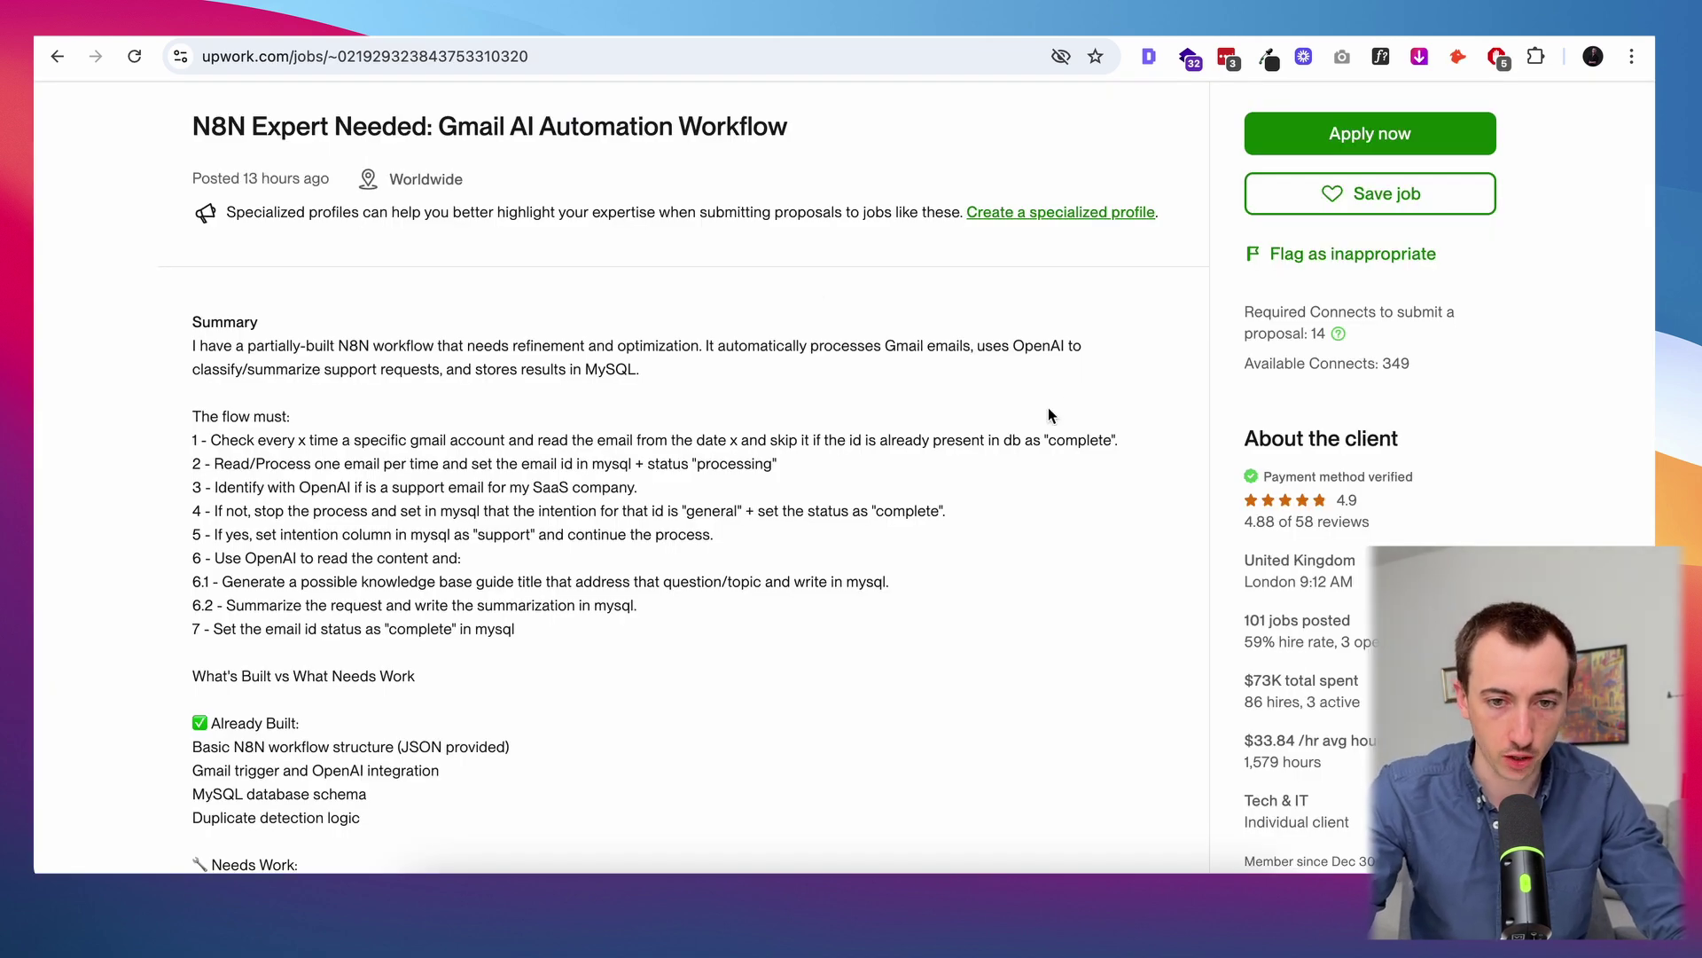
triple_click(1070, 441)
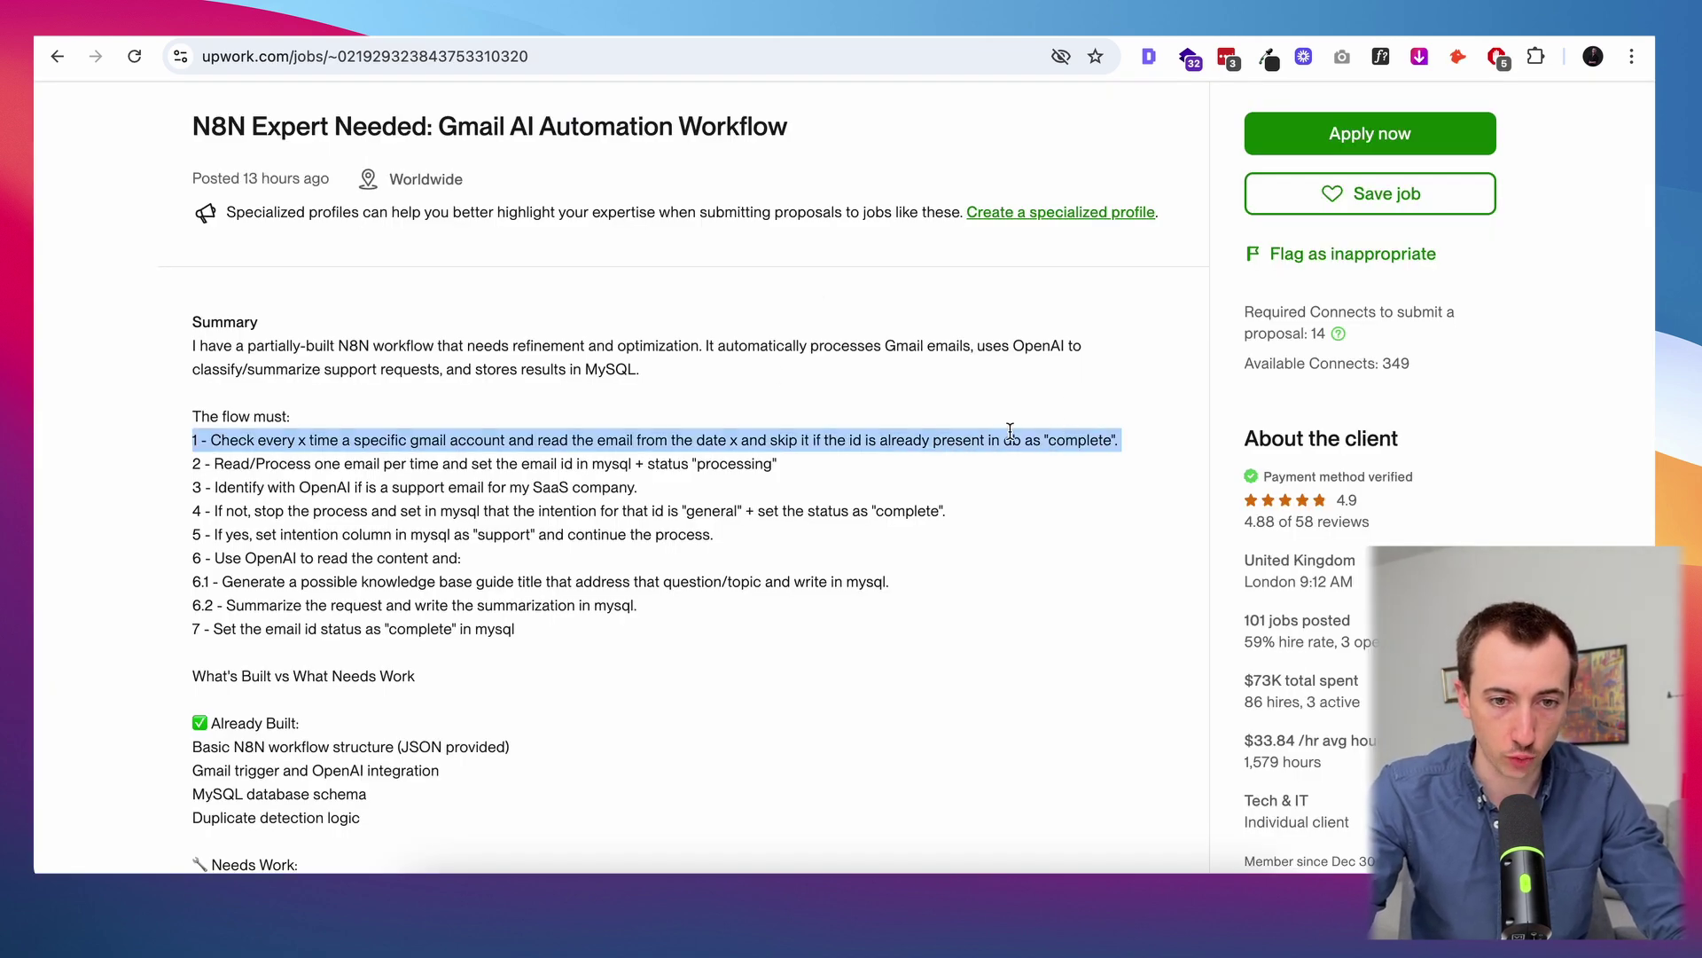
left_click(844, 441)
key("ctrl+Tab")
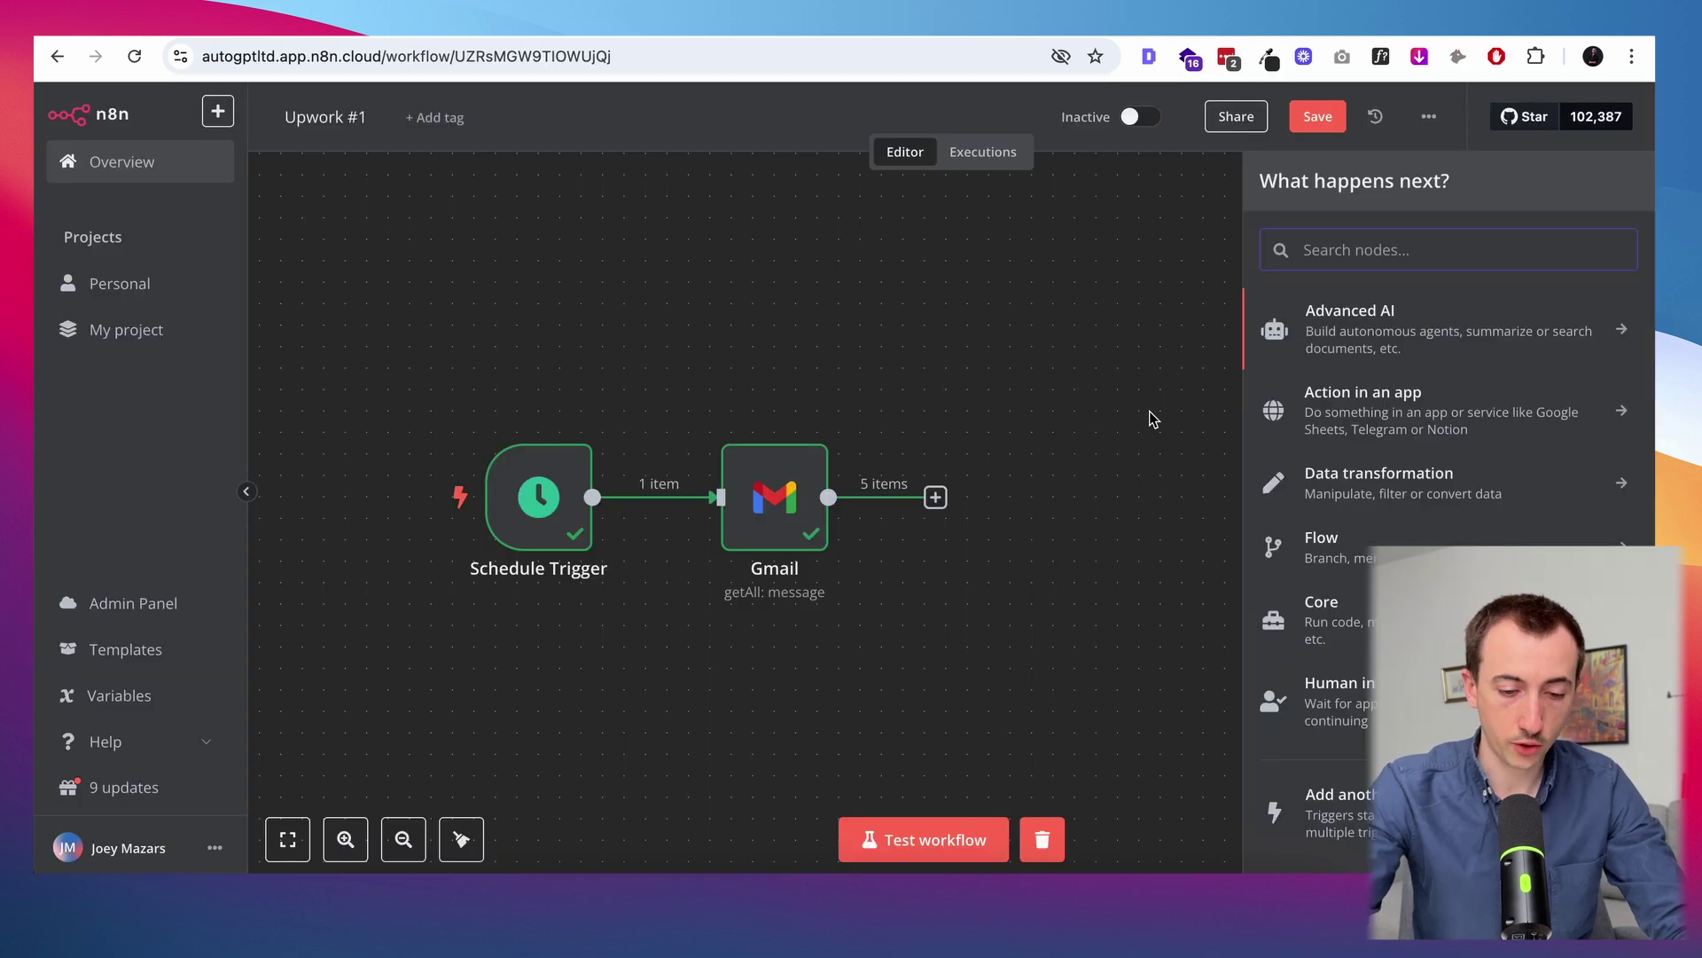
type("sheet")
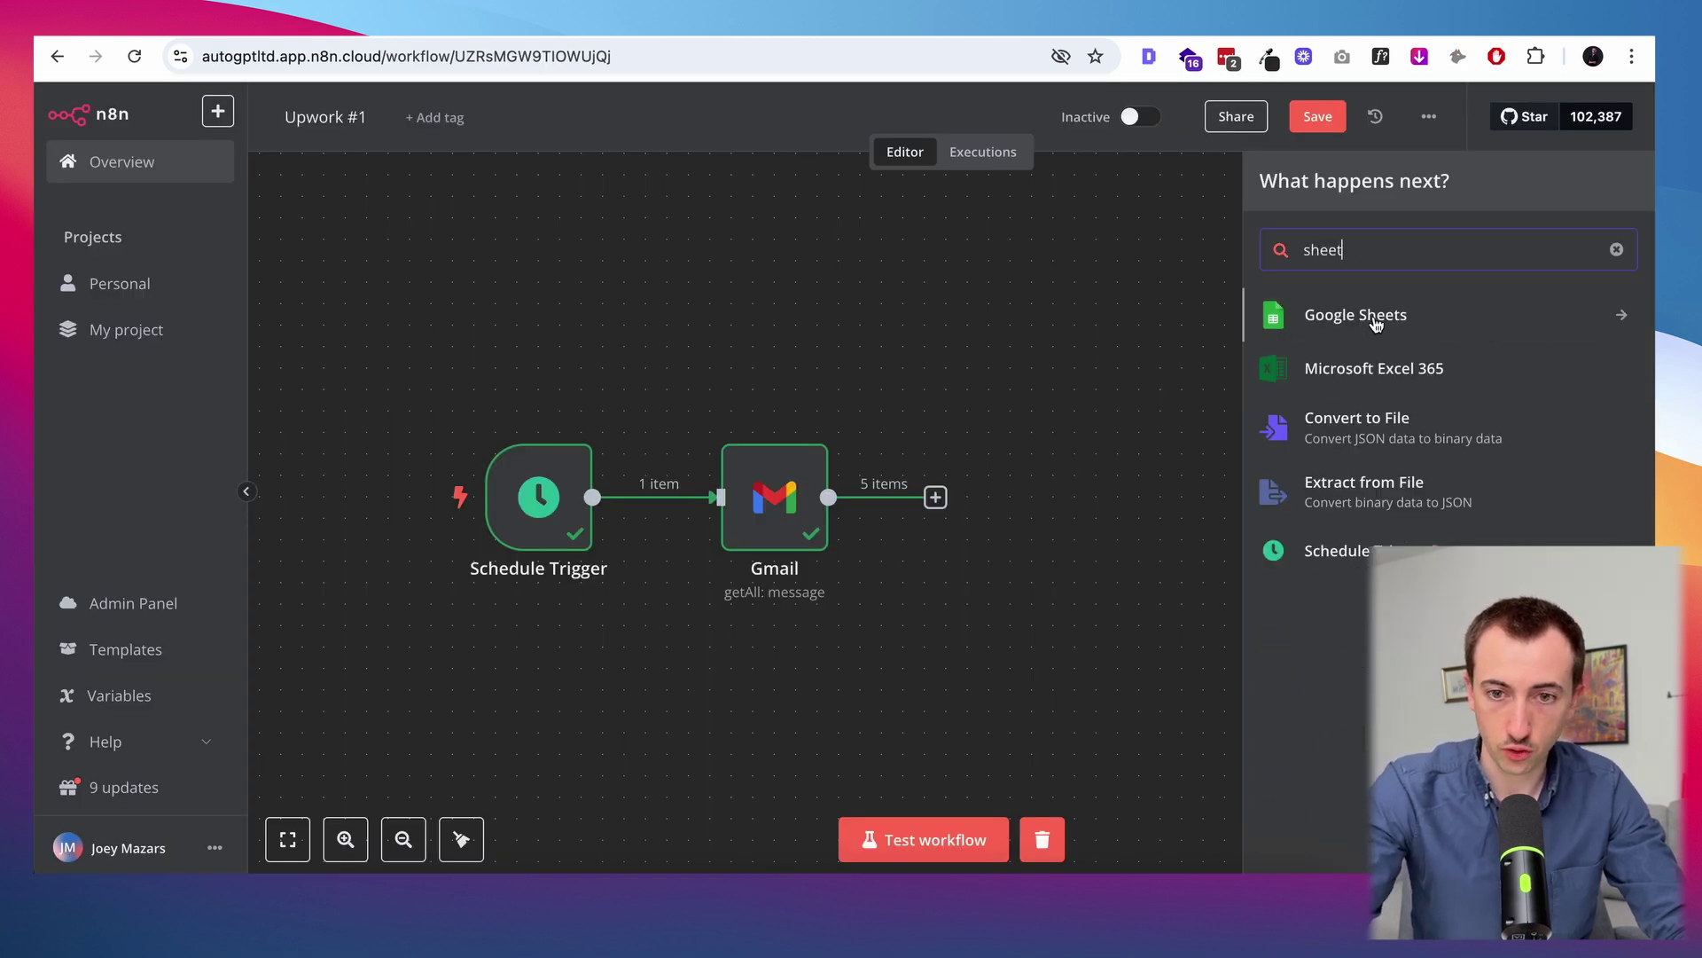
left_click(1375, 323)
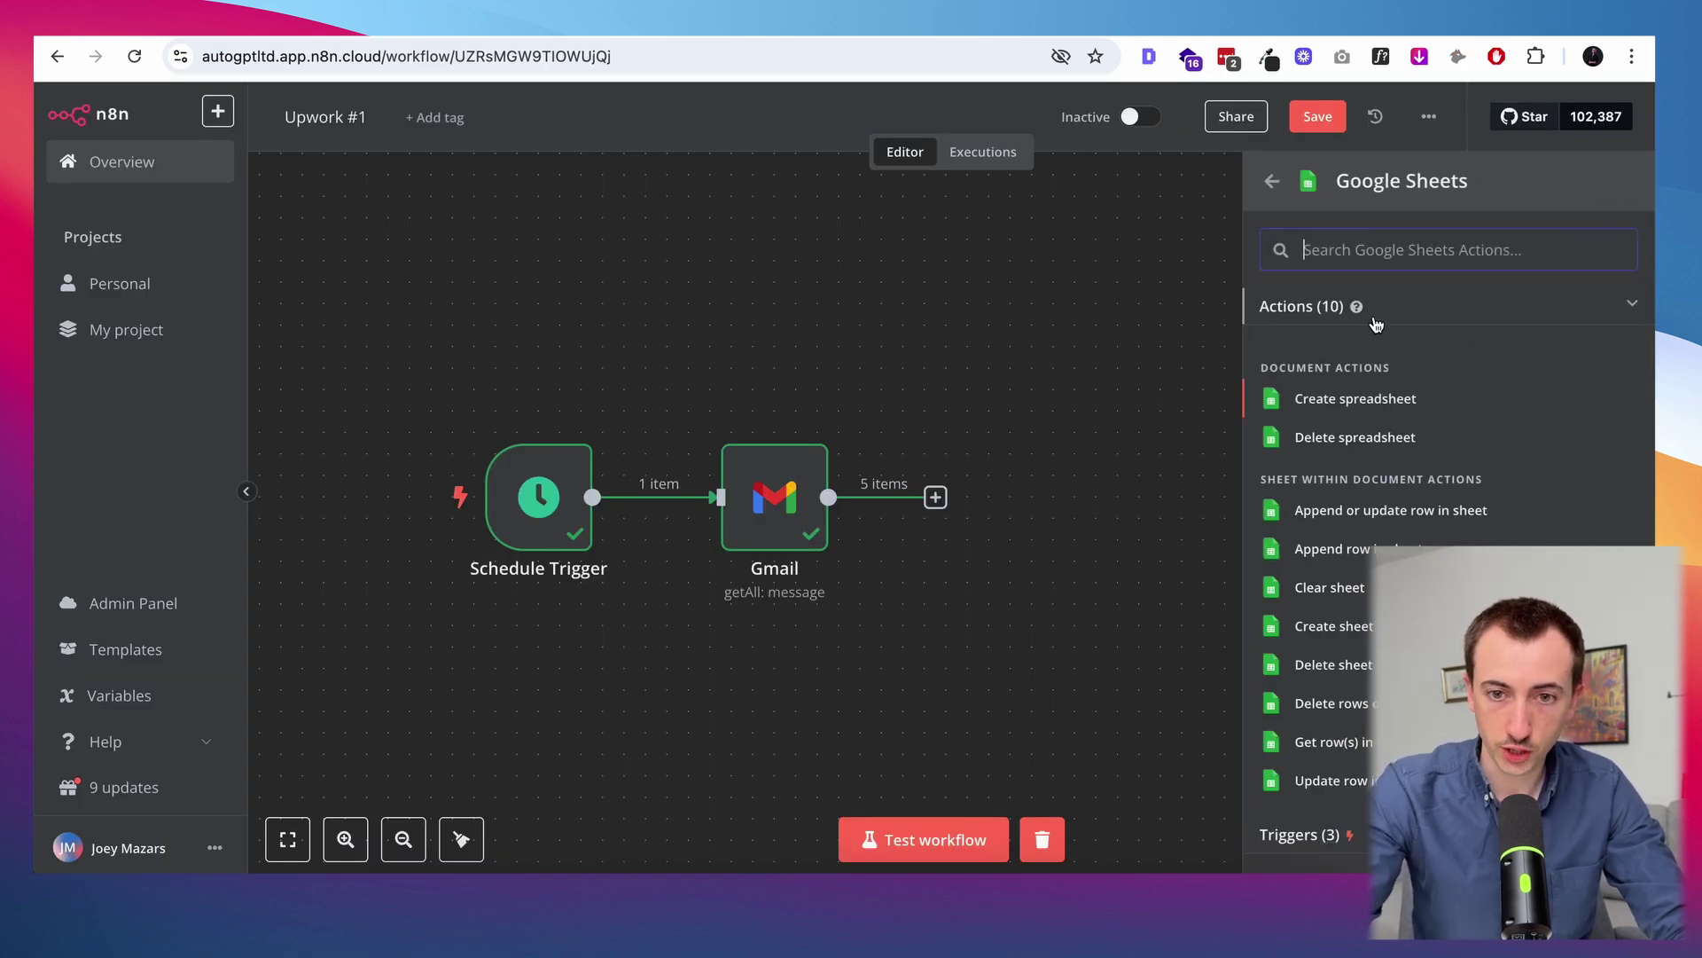
left_click(1330, 742)
Select Sheet1 of the Upwork Examples document as the Google Sheets node's source and test the step
left_click(802, 546)
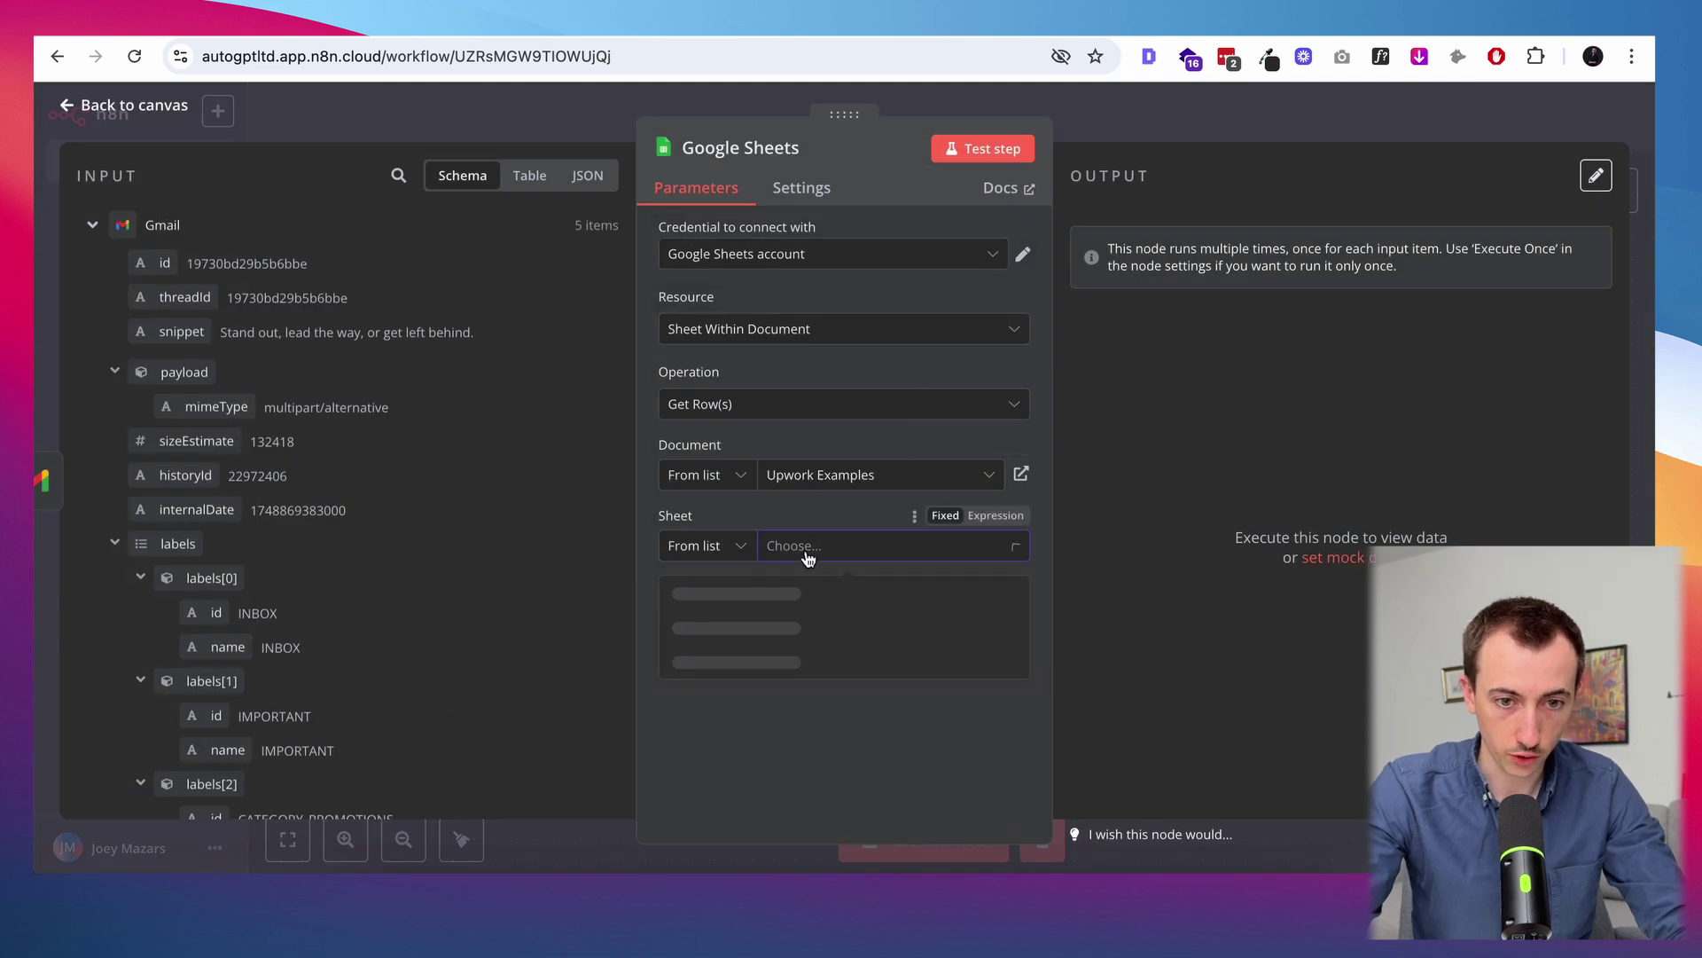
left_click(713, 592)
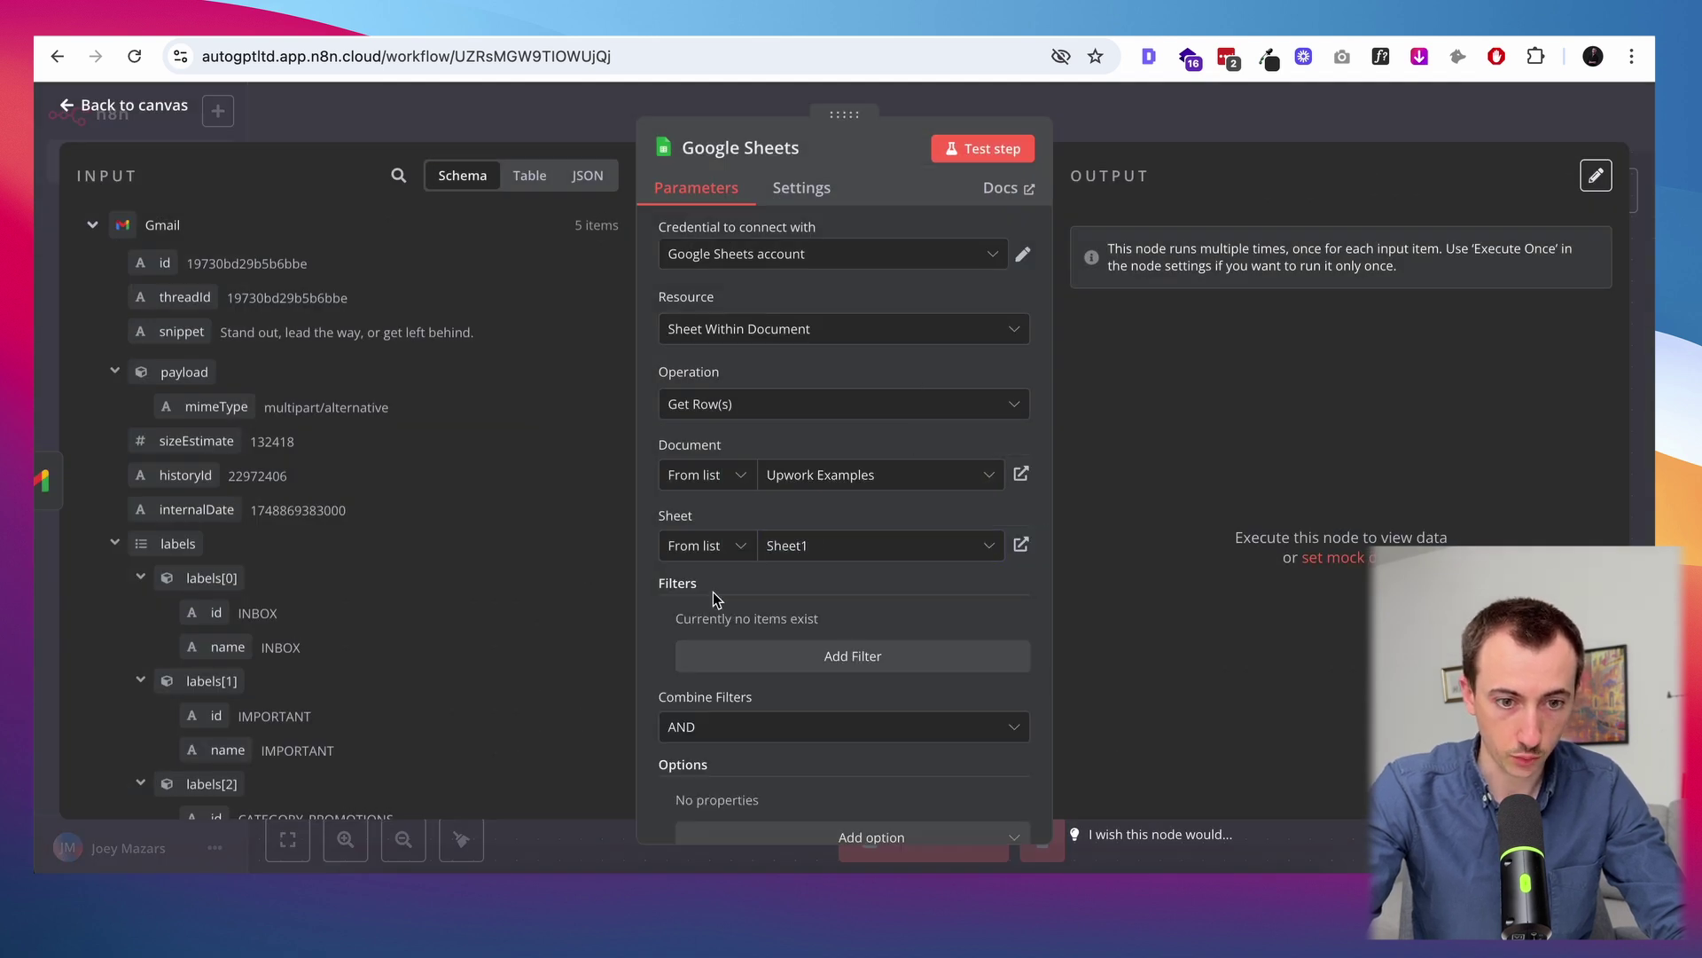
left_click(966, 152)
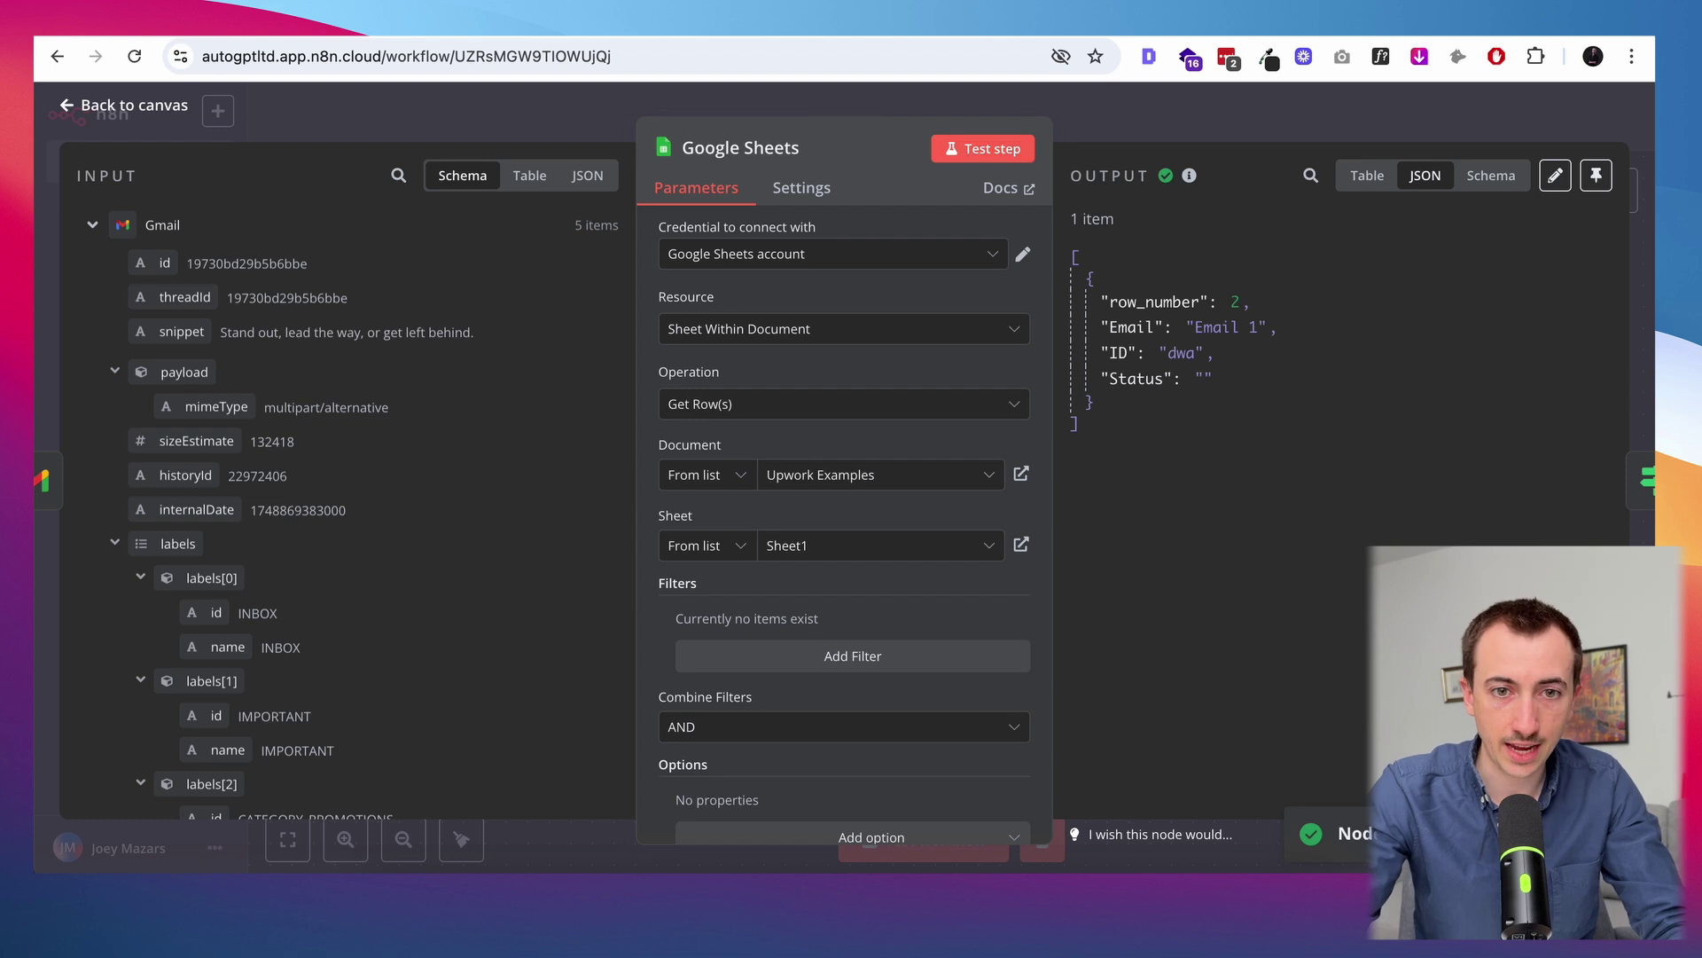
Switch to the Upwork Examples spreadsheet in Google Sheets and examine the header cells A1:C1
key("ctrl+Tab")
left_click_drag(138, 282, 335, 277)
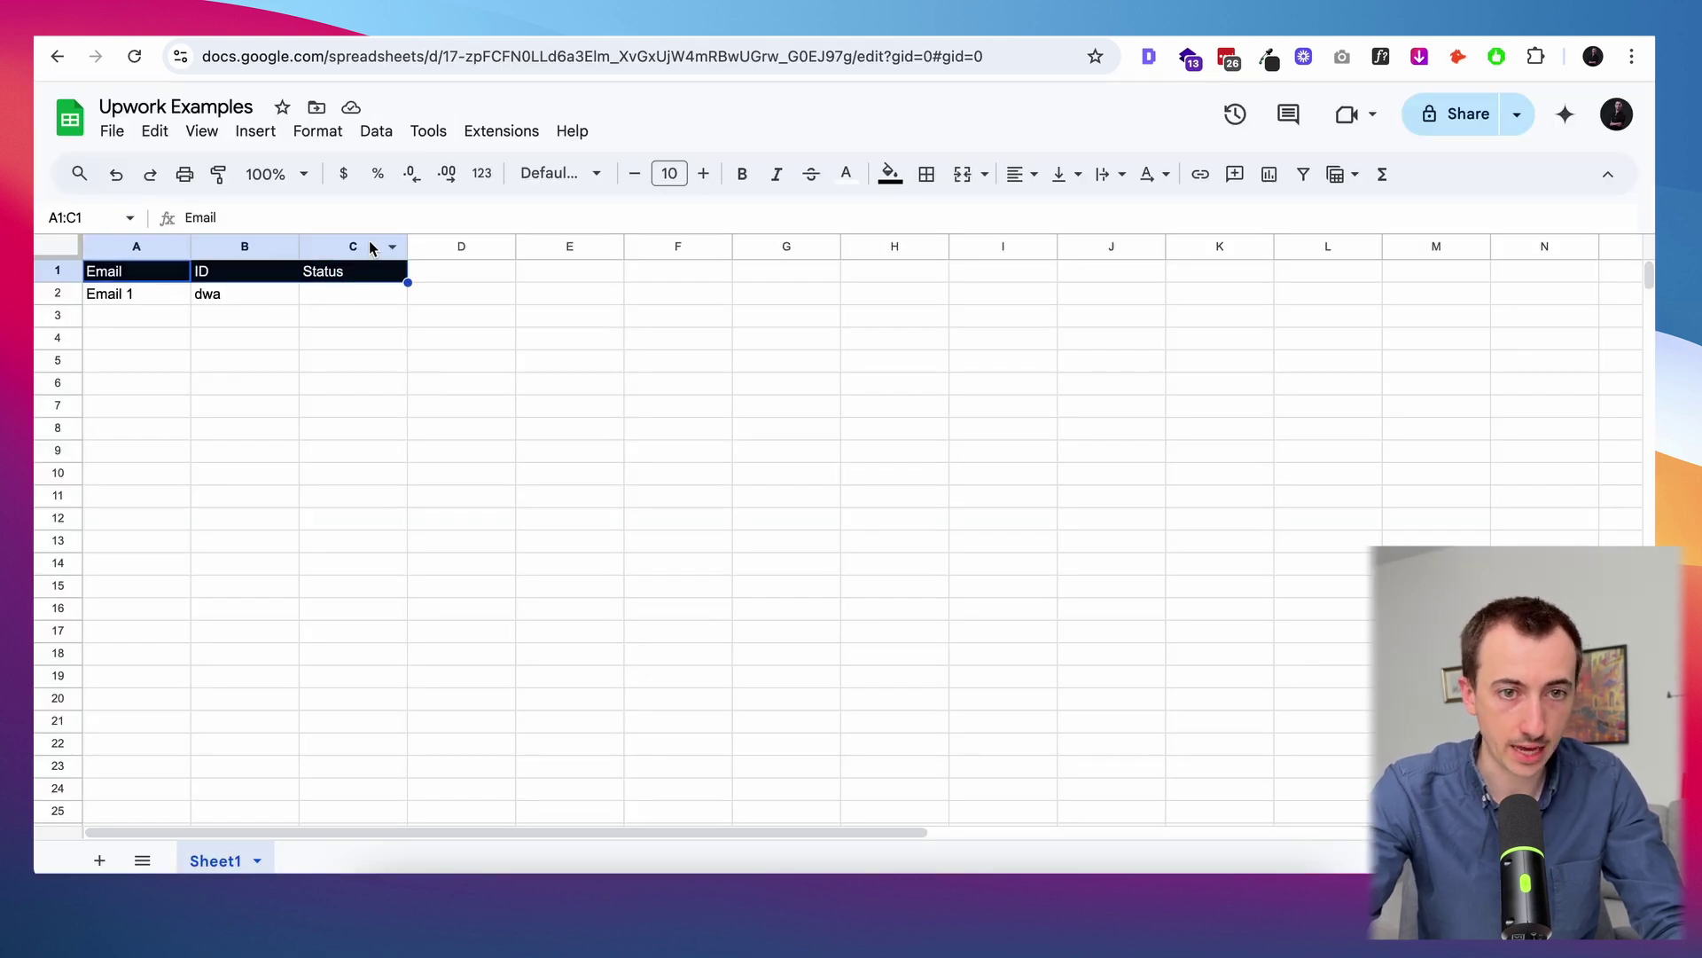
Switch back to n8n, set the If node's condition to Status is equal to complete, and check its False Branch output
key("ctrl+Tab")
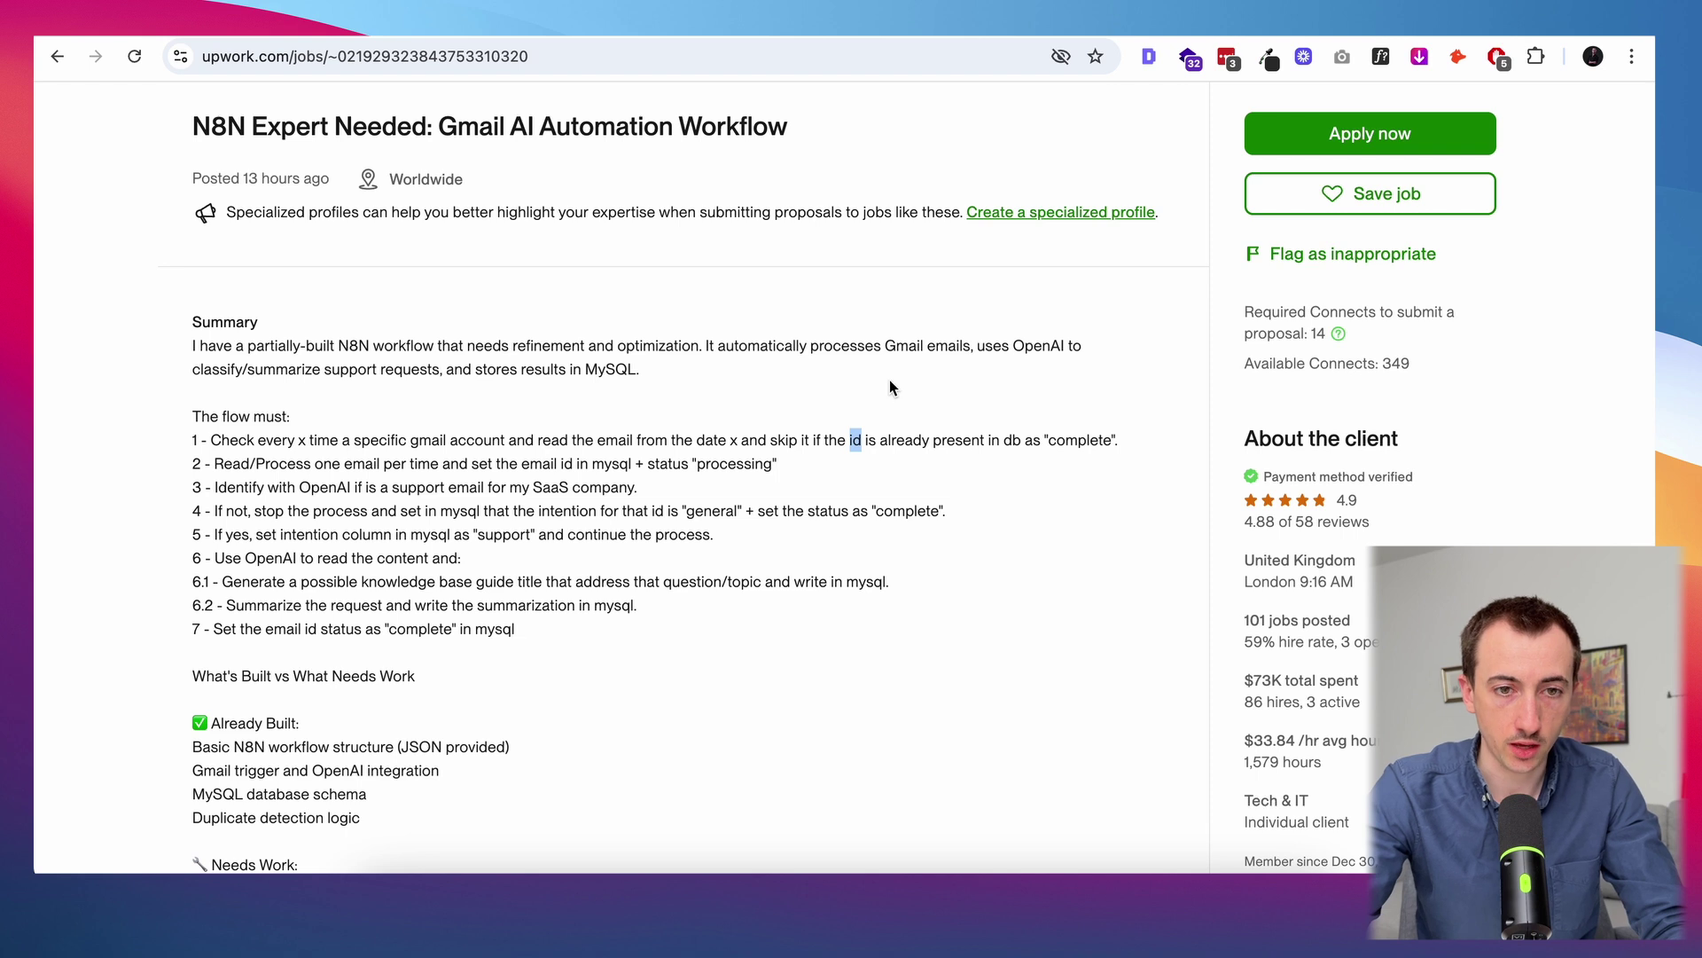
key("ctrl+Tab")
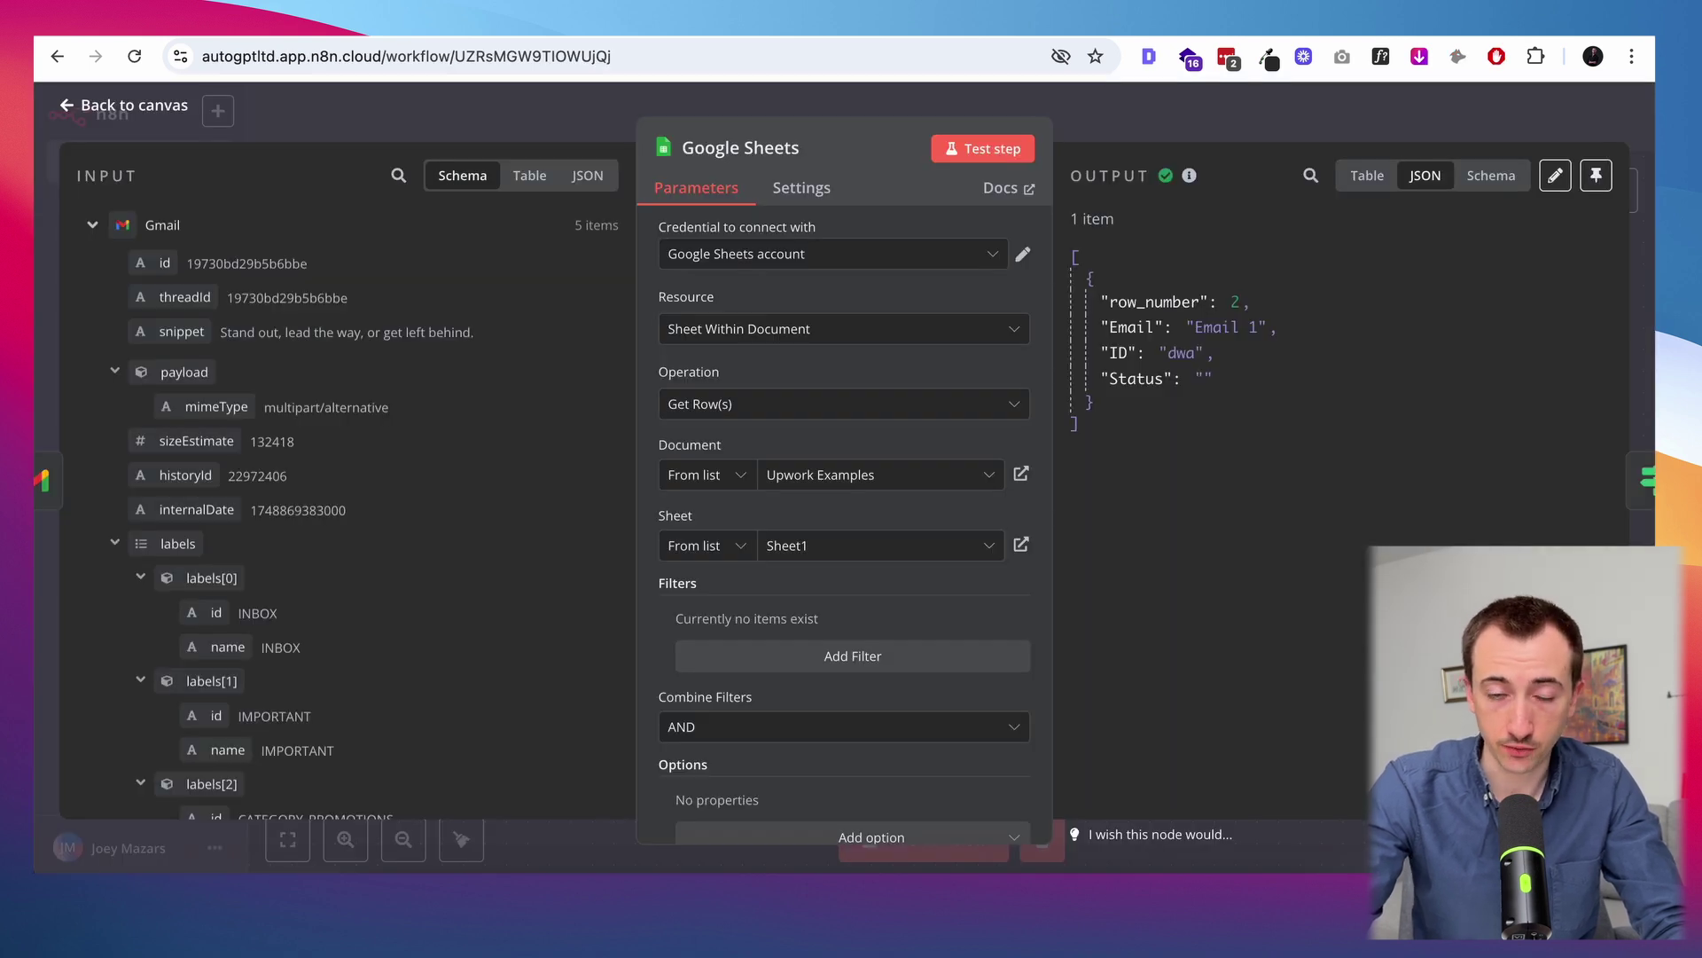
key("Escape")
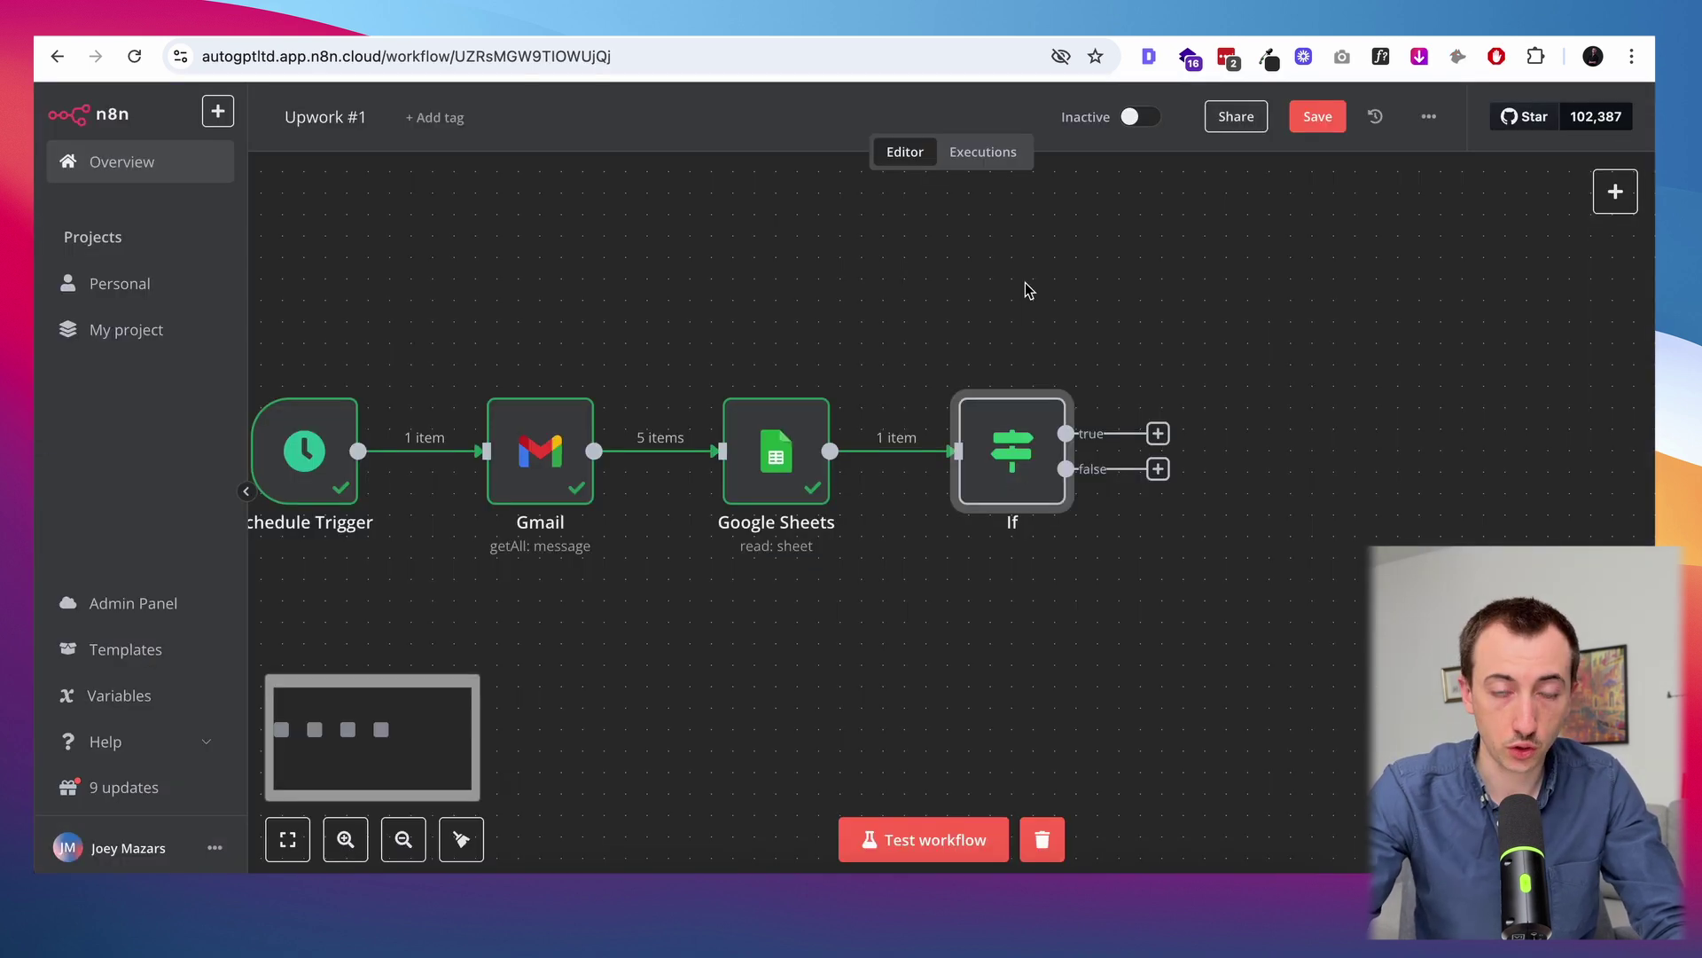
double_click(1005, 452)
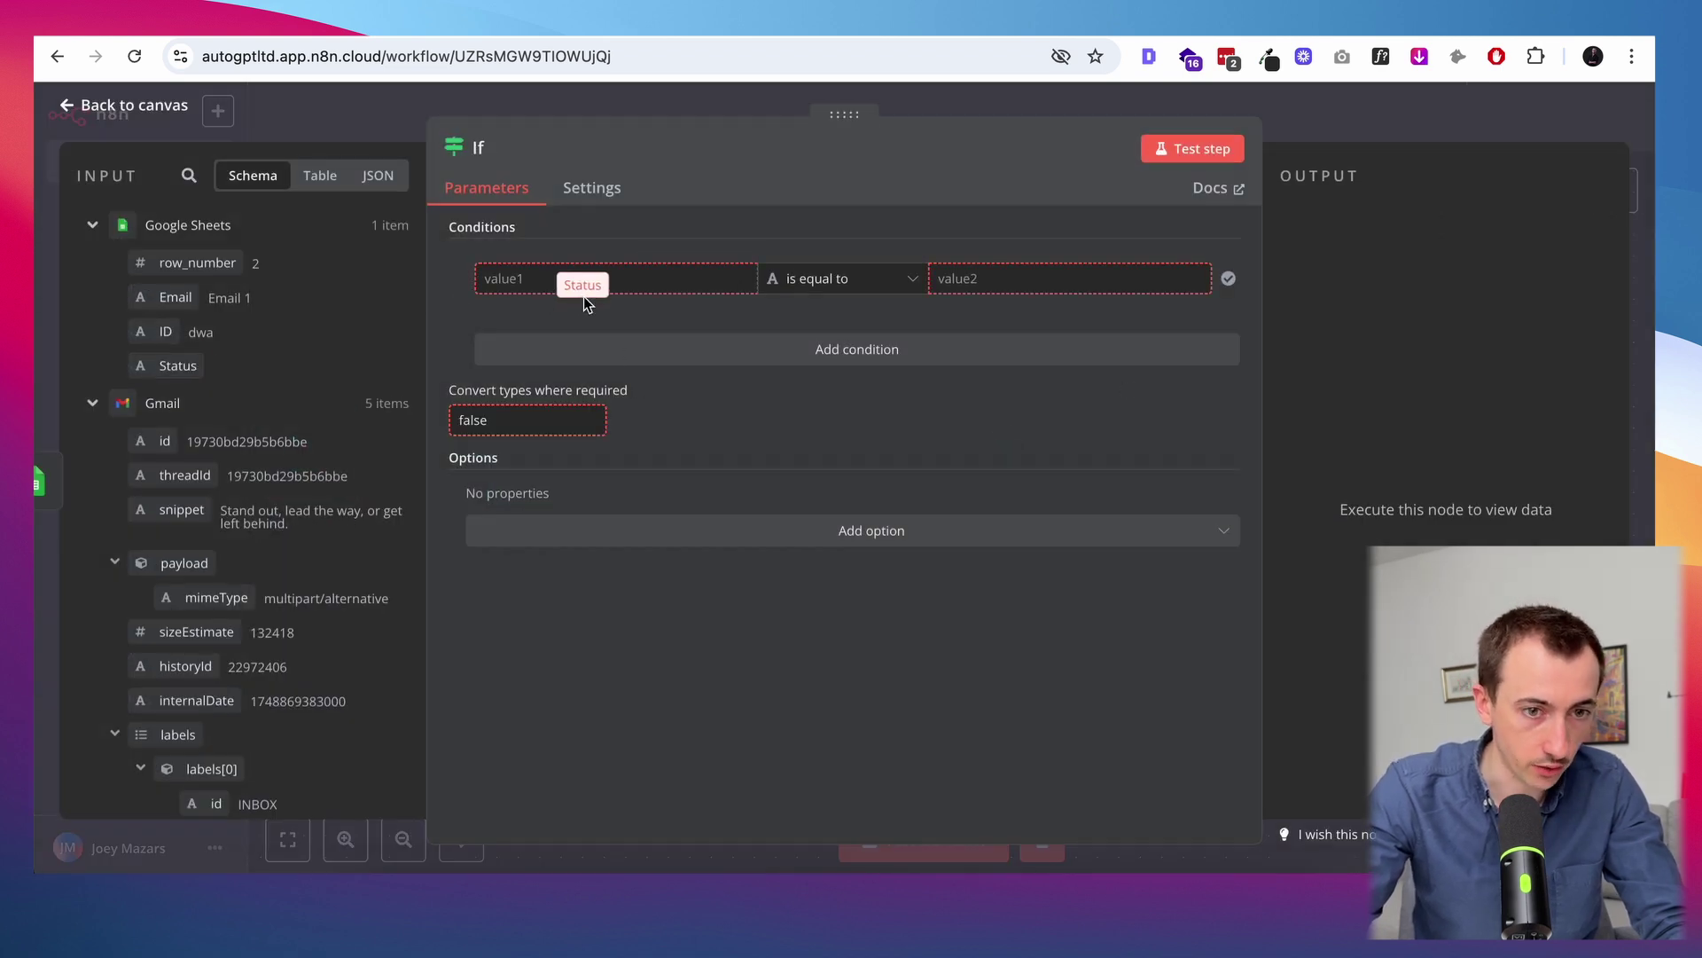
left_click(997, 279)
type("ci")
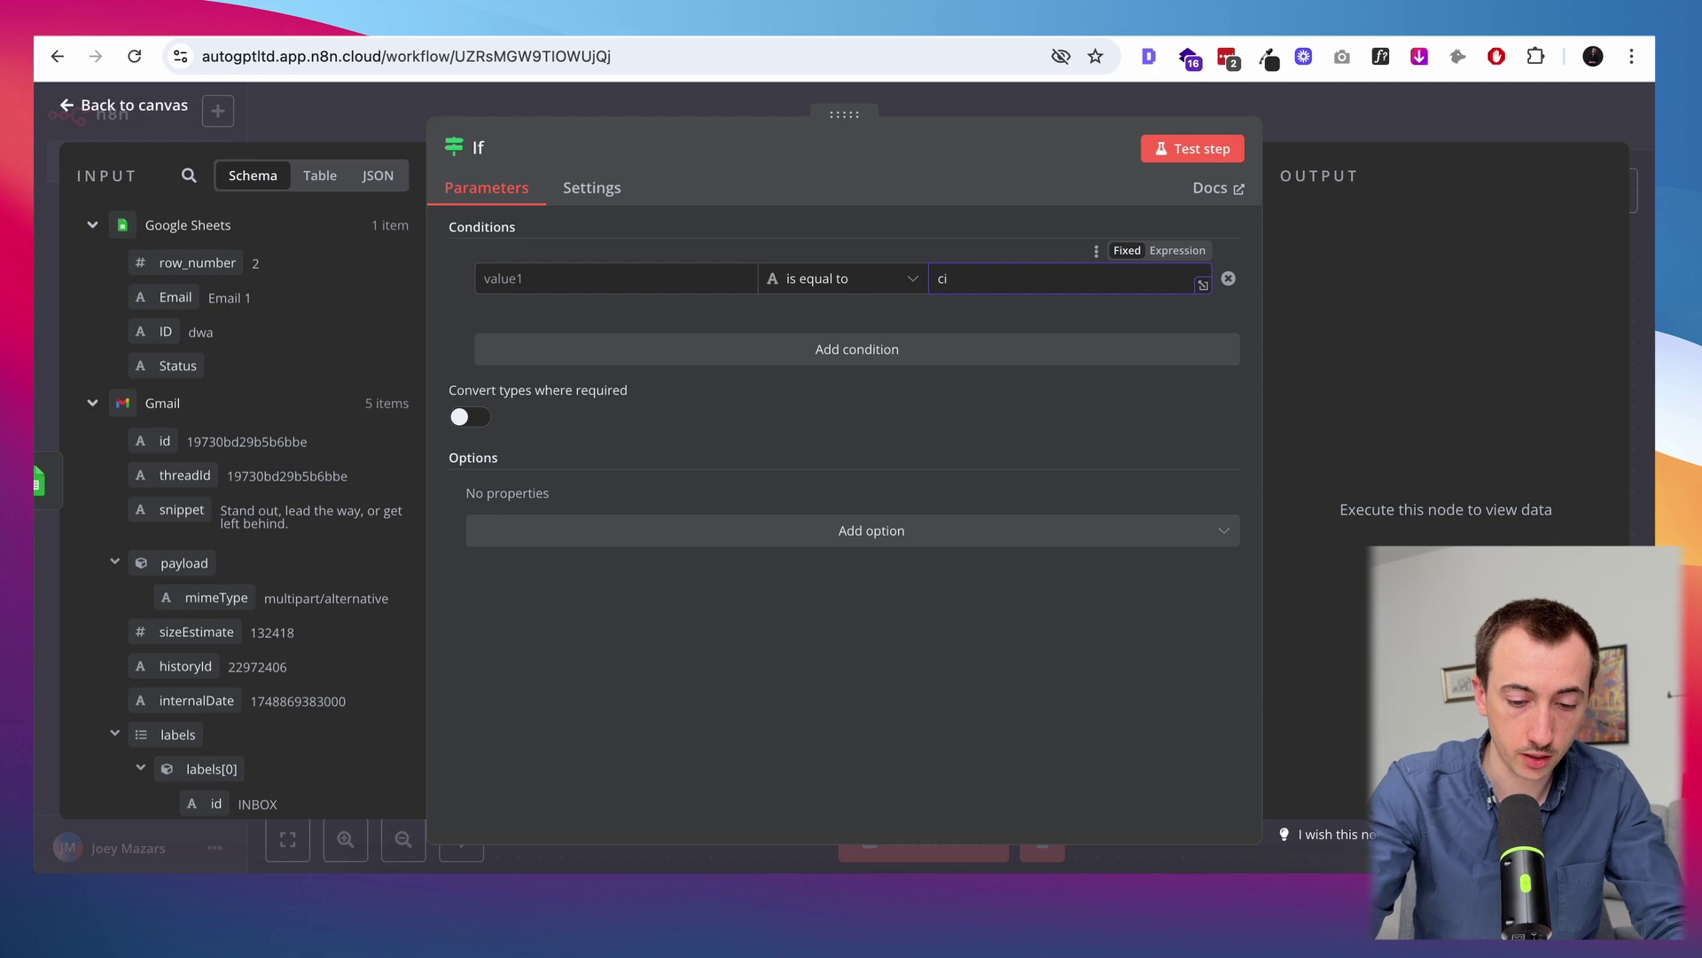
type("comp")
key("super+a")
type("comp")
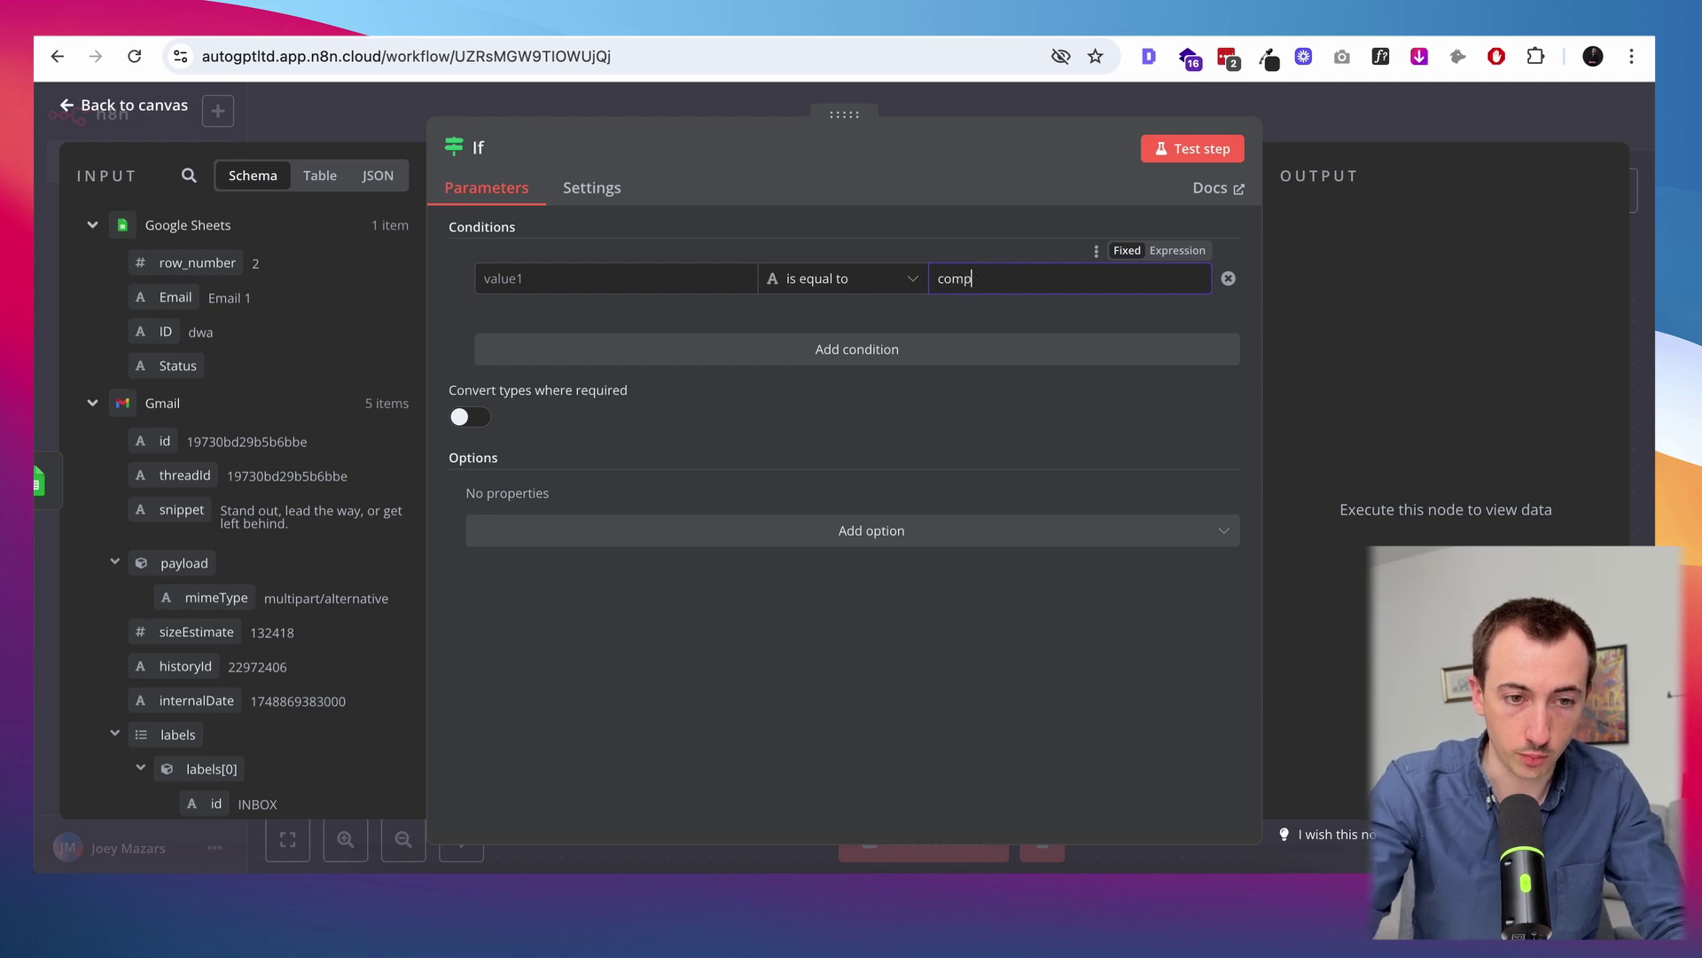
type("lete")
left_click_drag(168, 365, 620, 278)
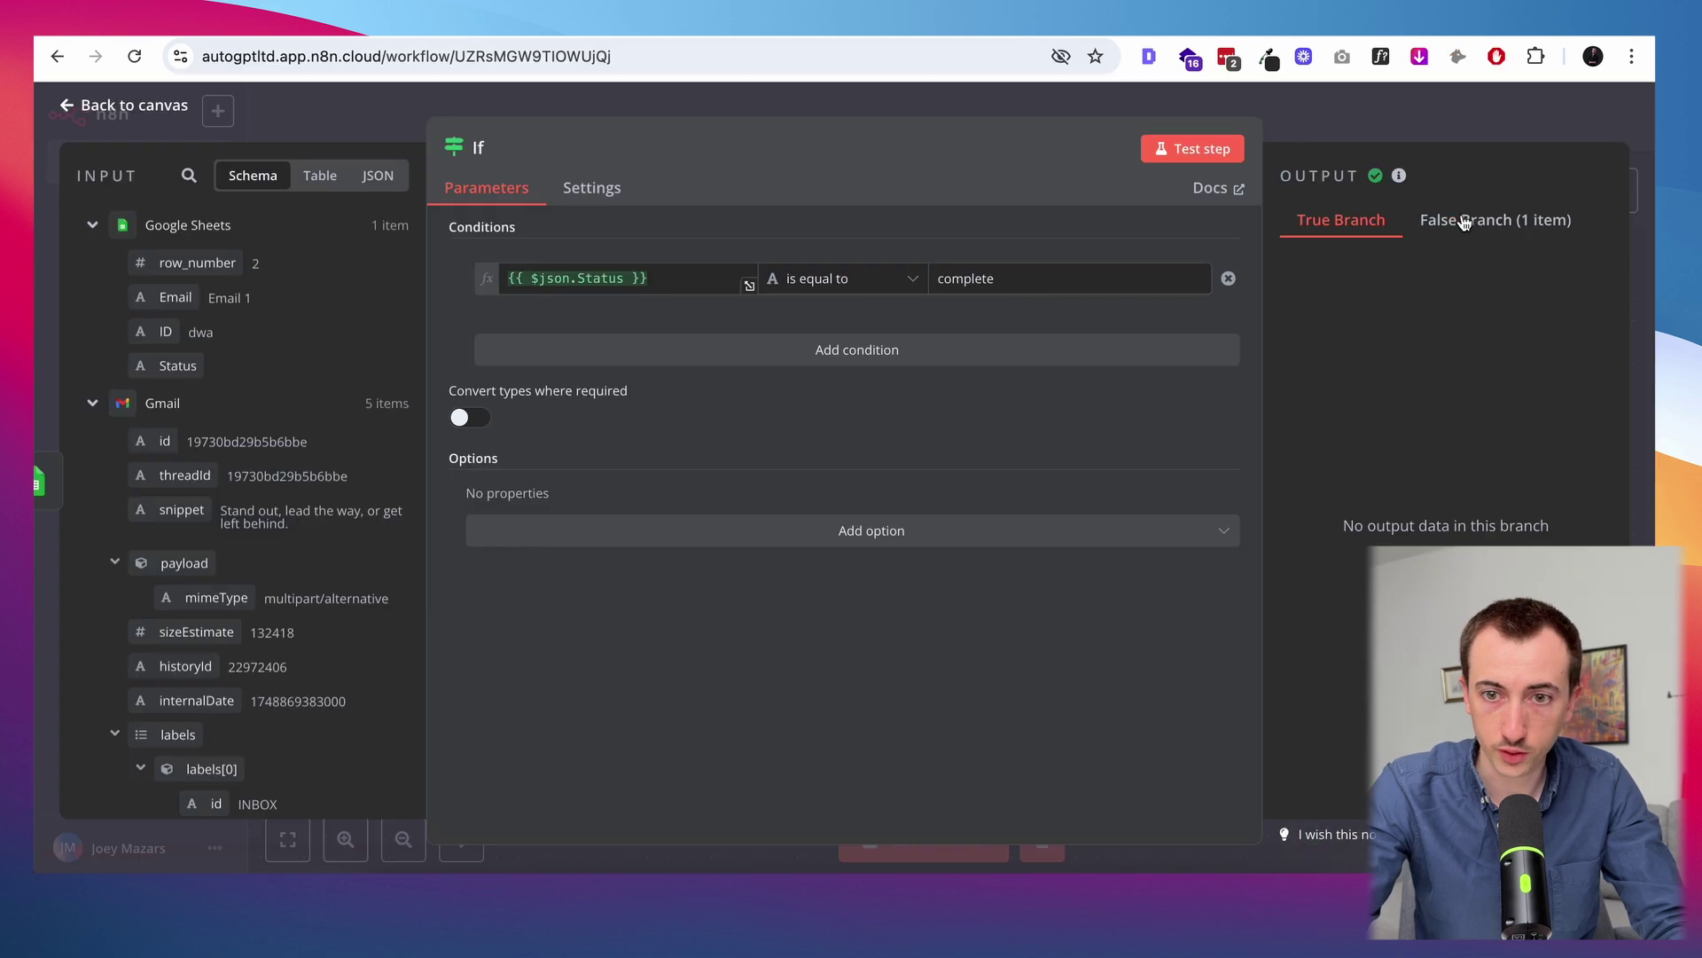
left_click(1495, 219)
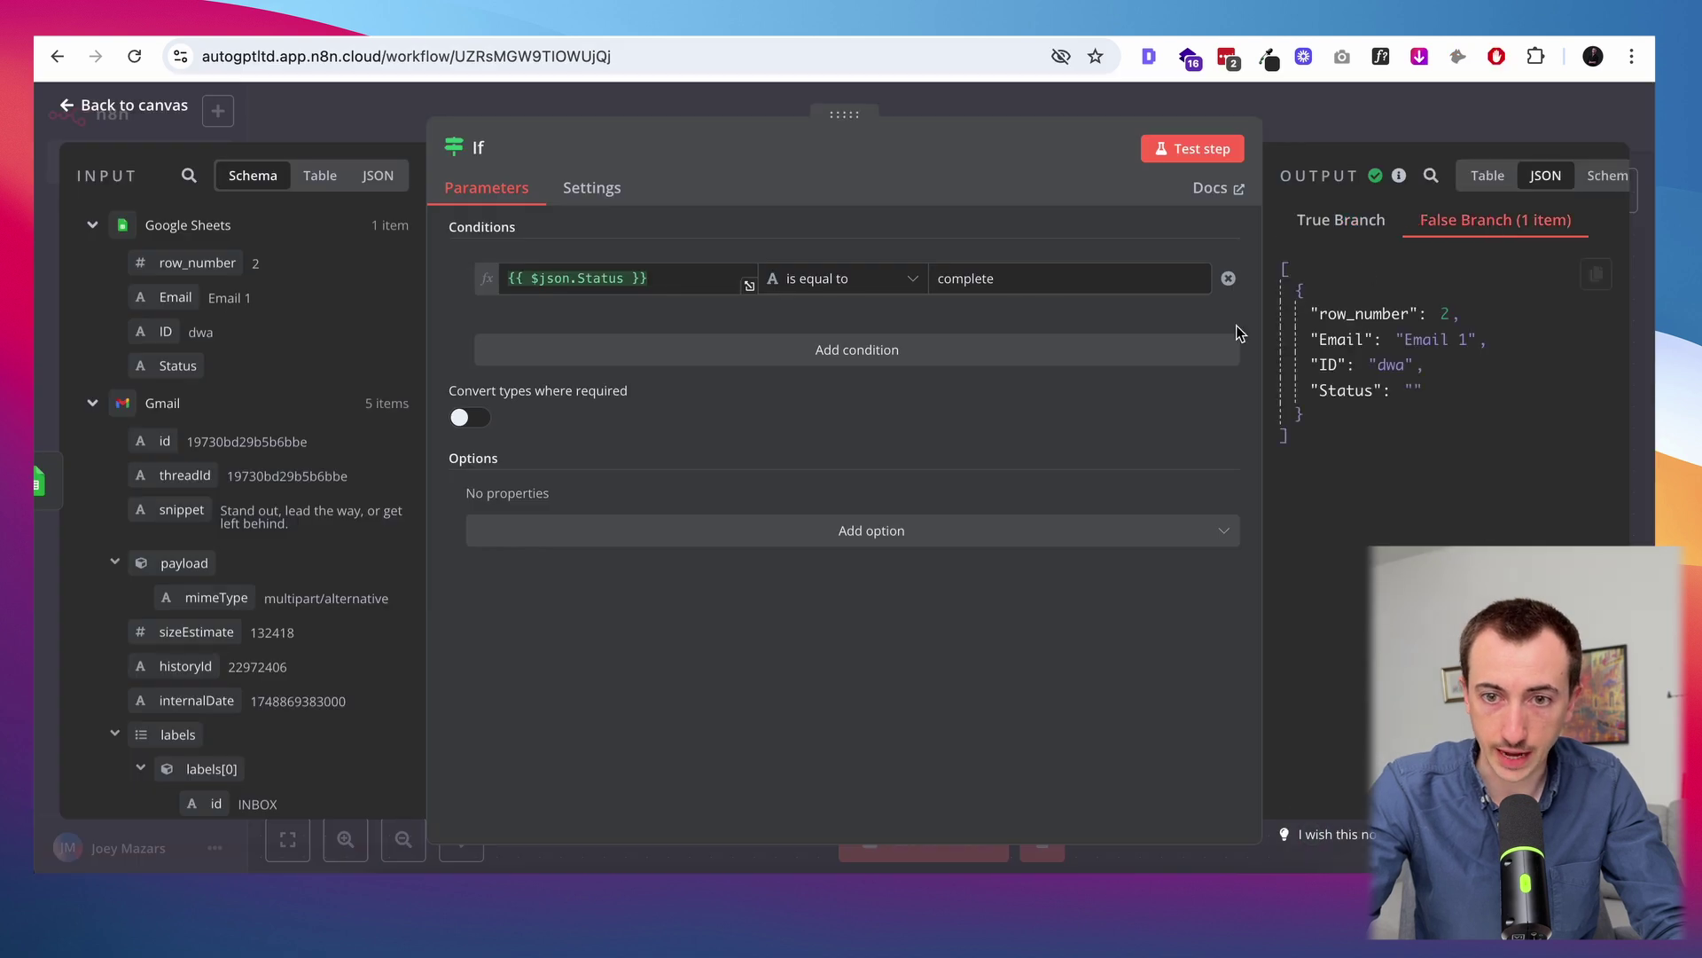
left_click(1376, 123)
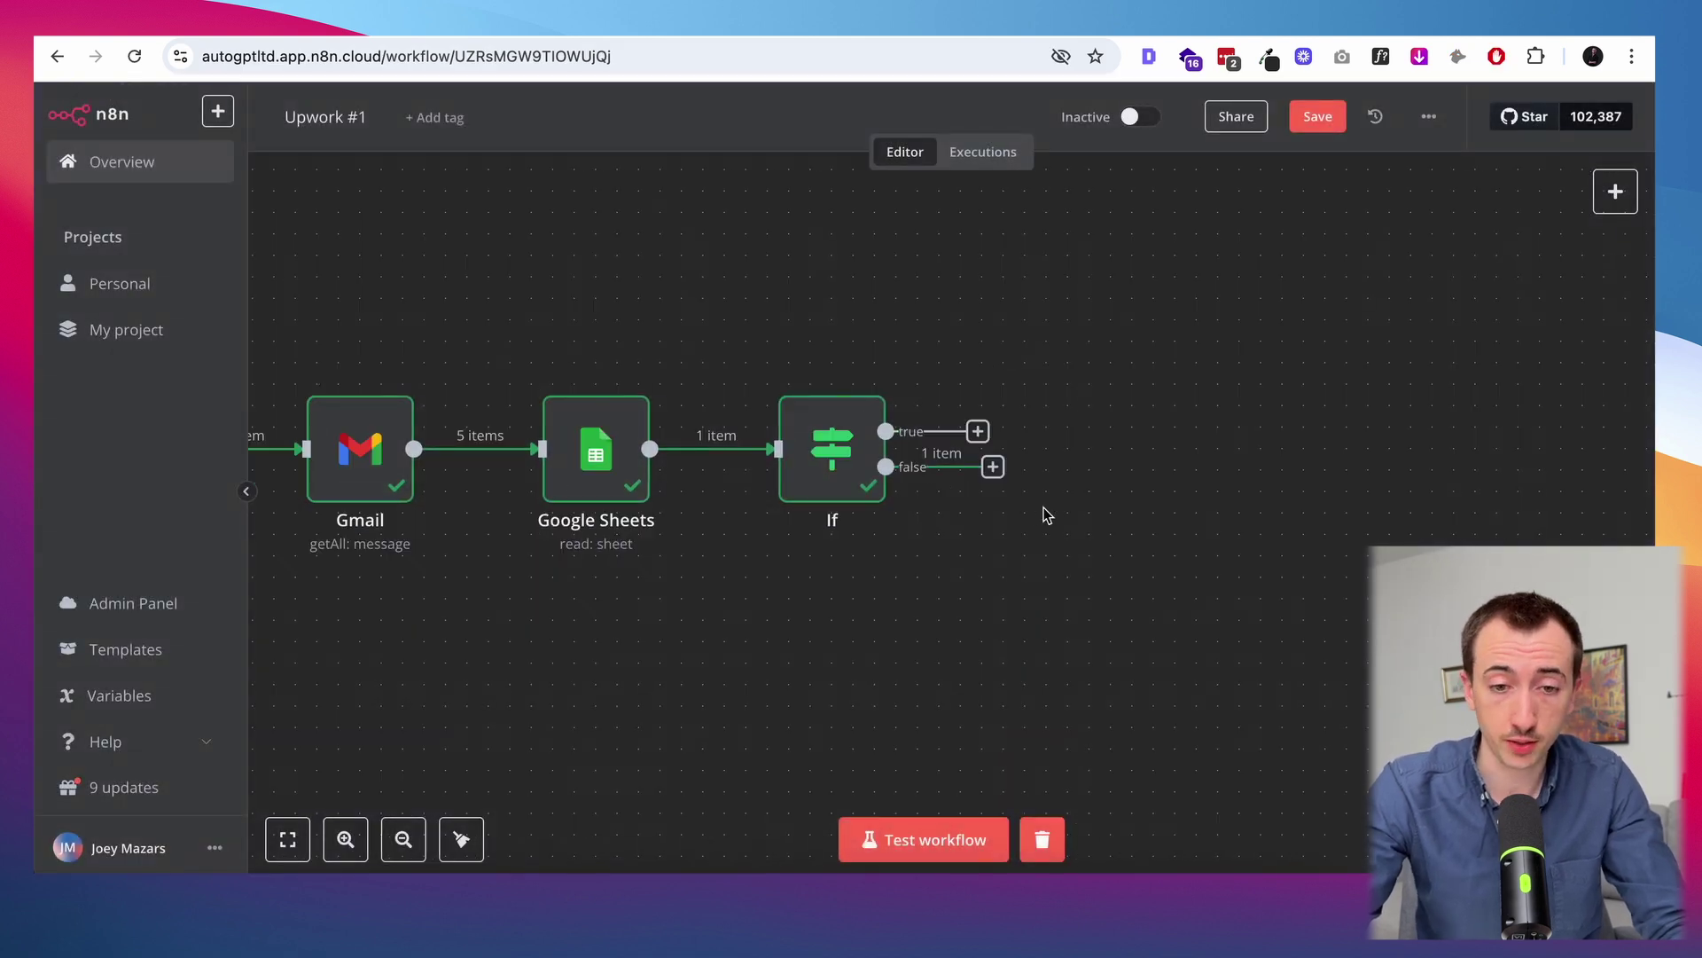
Add a Google Sheets Append Row node to the If node's false output, targeting Sheet1 of the Upwork Examples document
left_click(992, 467)
type("sheet")
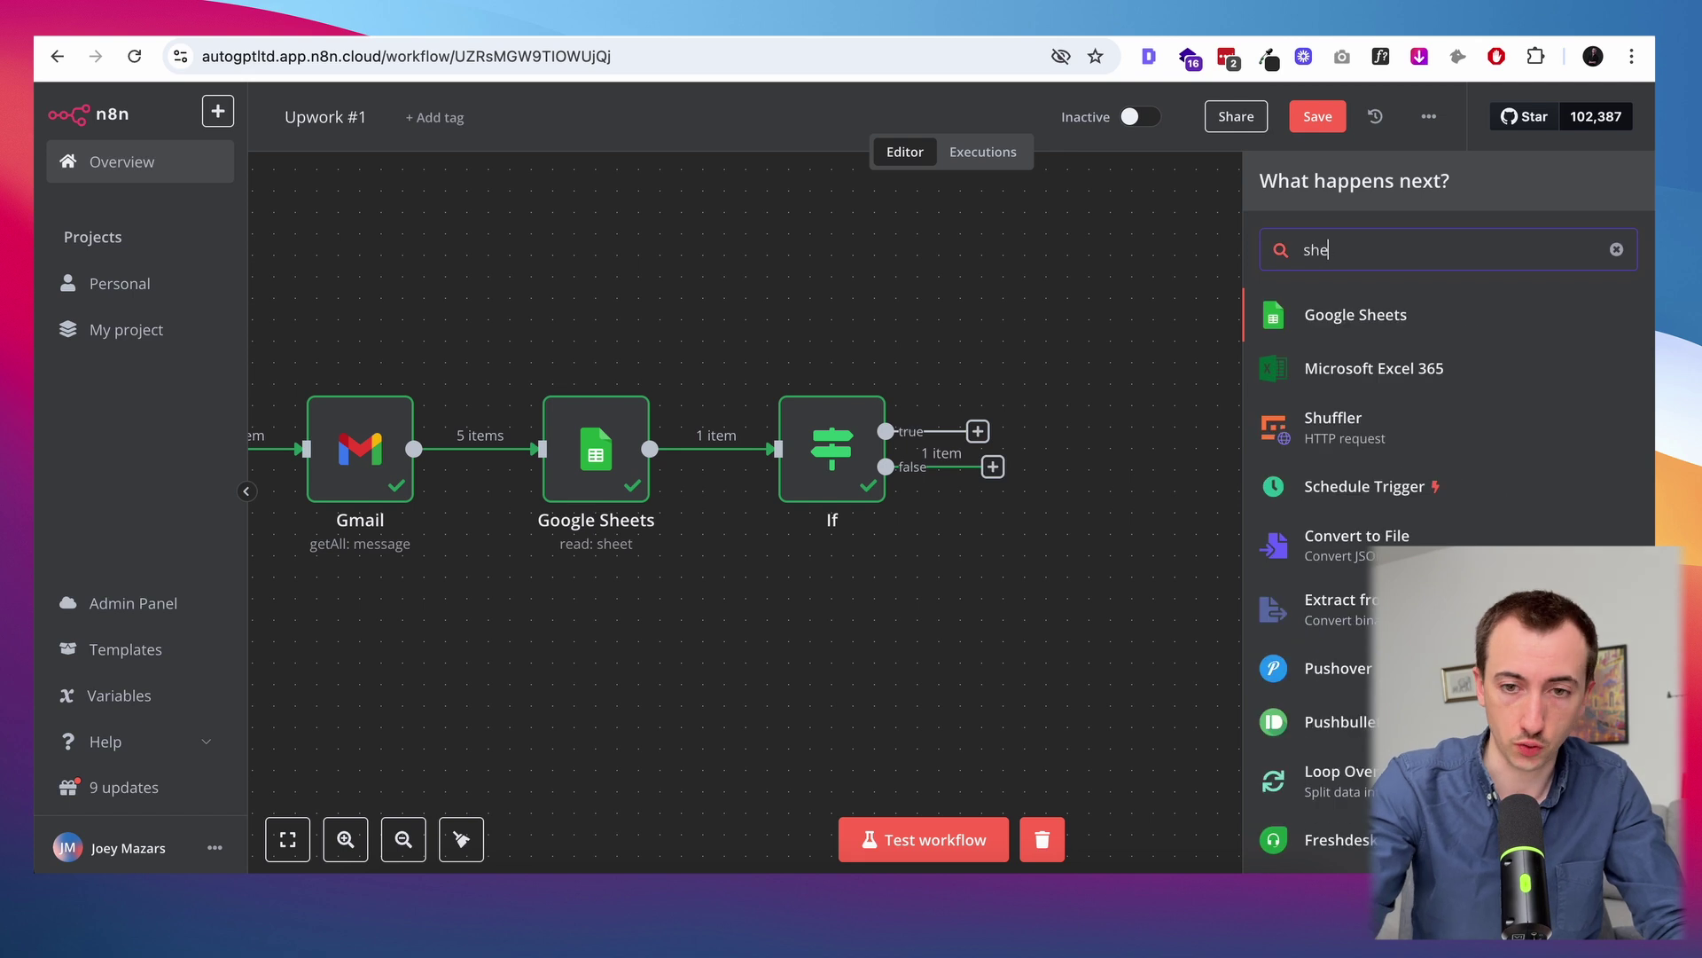
left_click(1380, 316)
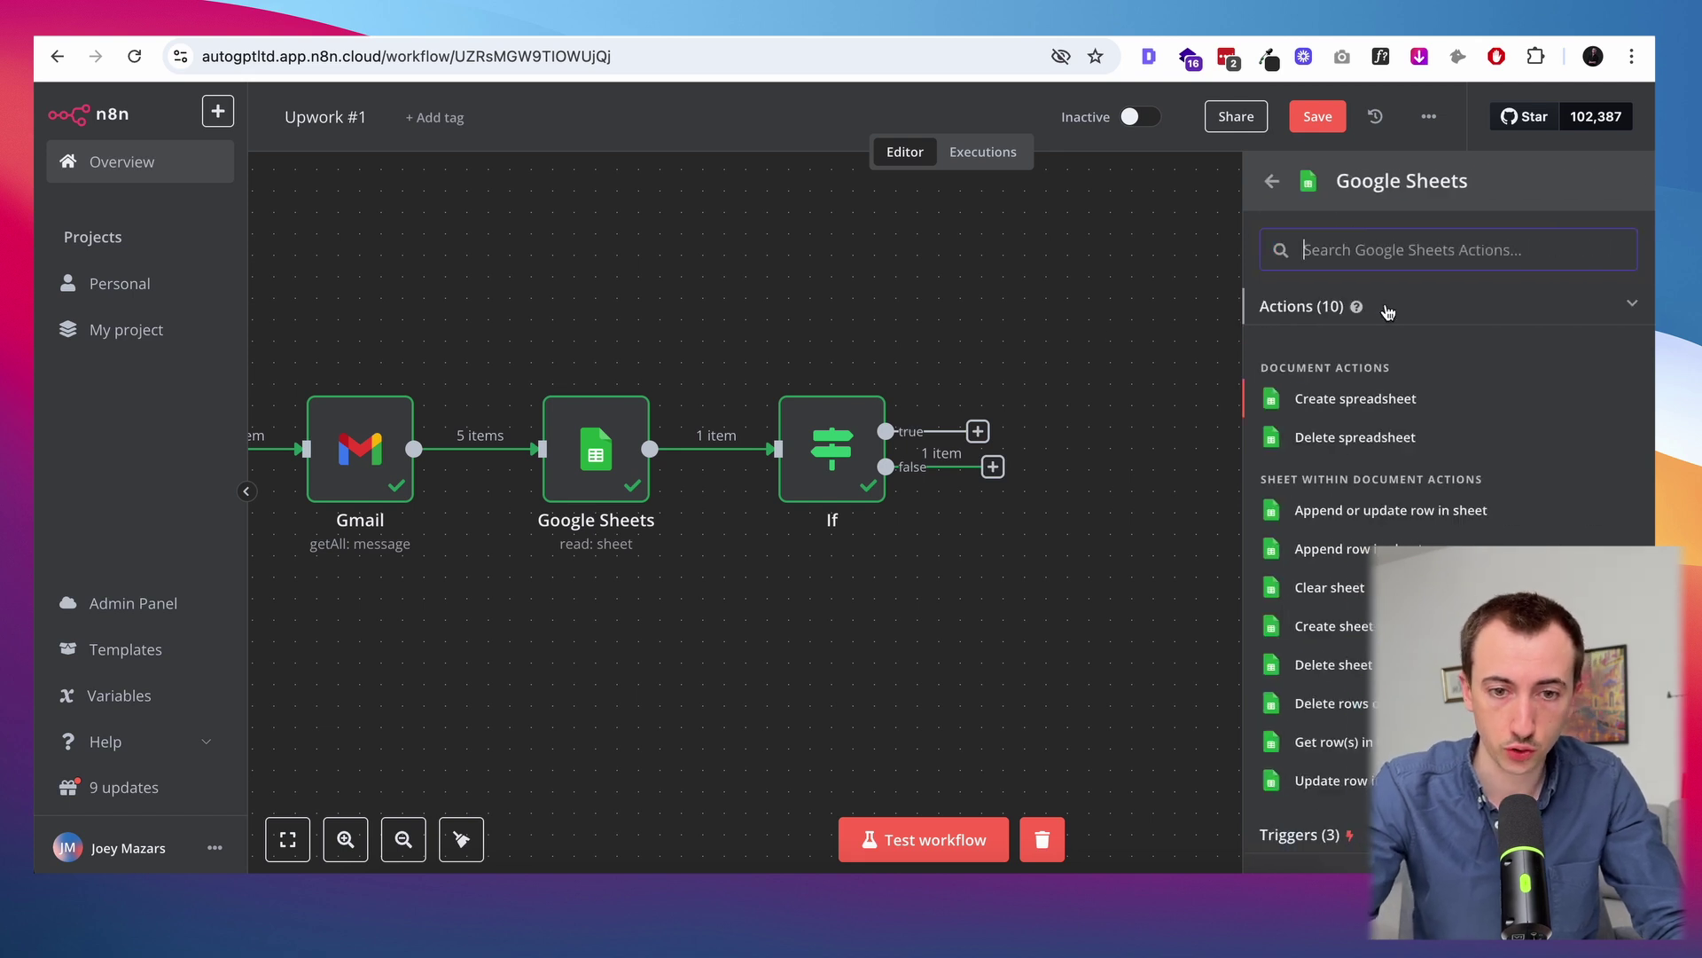
left_click(1361, 554)
left_click(803, 545)
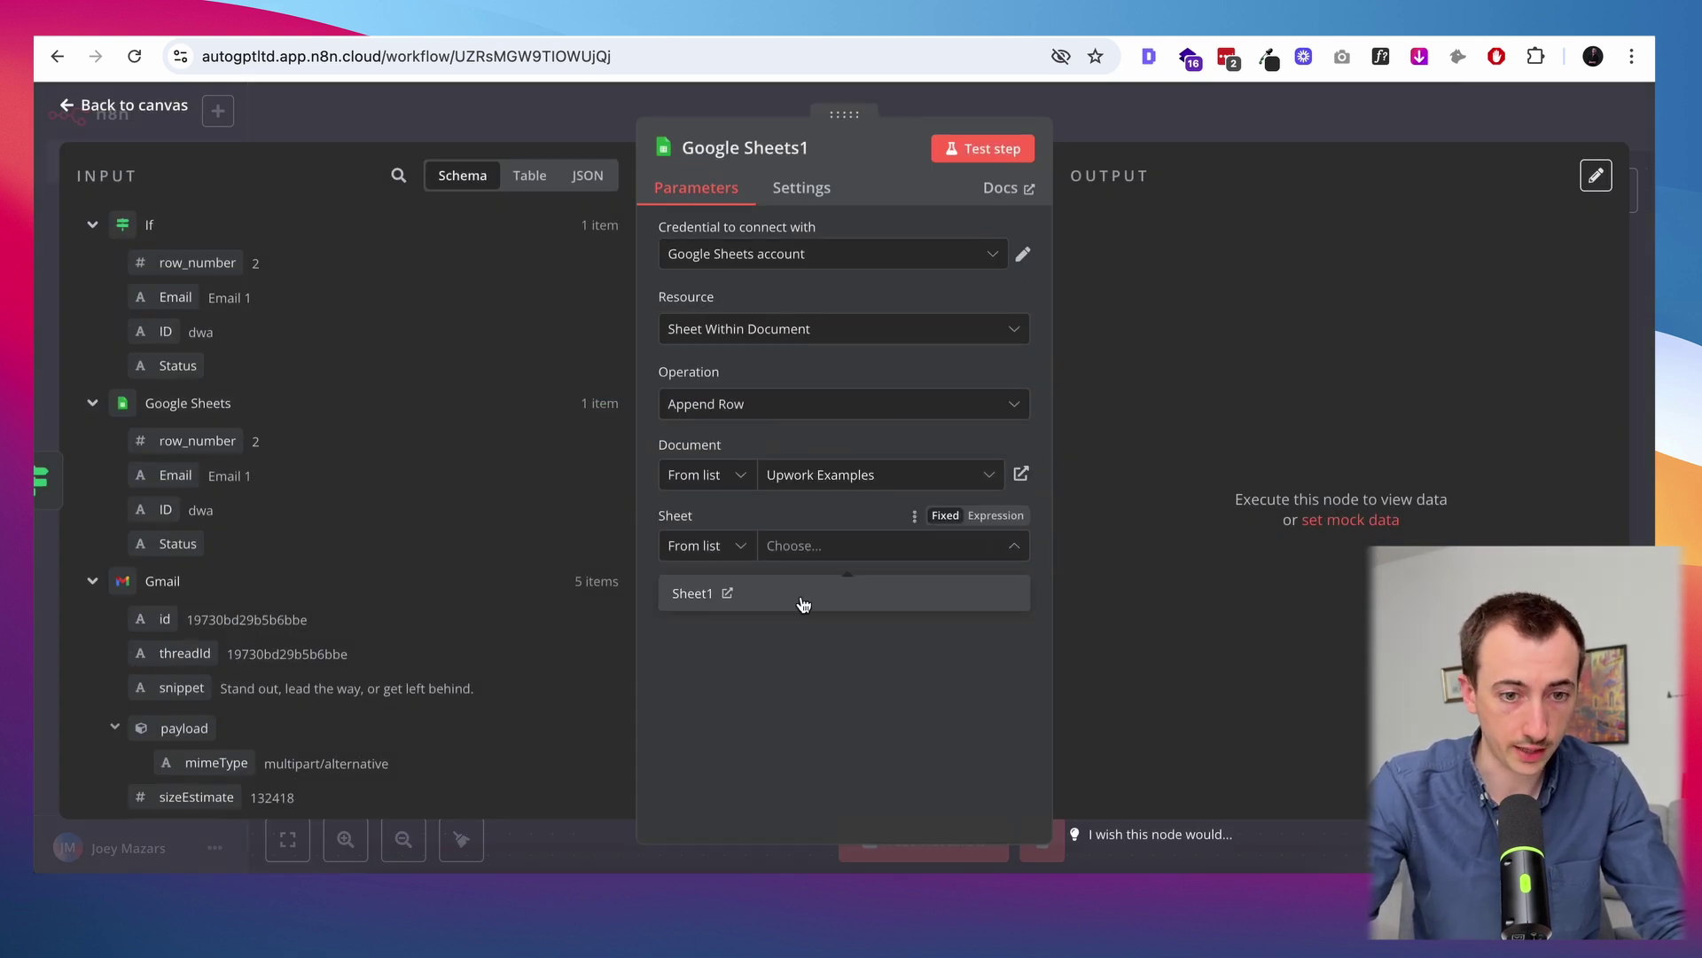
left_click(692, 593)
Map the append node's Email column to the Gmail Subject and ID to the Gmail id, and set Status to processing
scroll(349, 412, "down", 2)
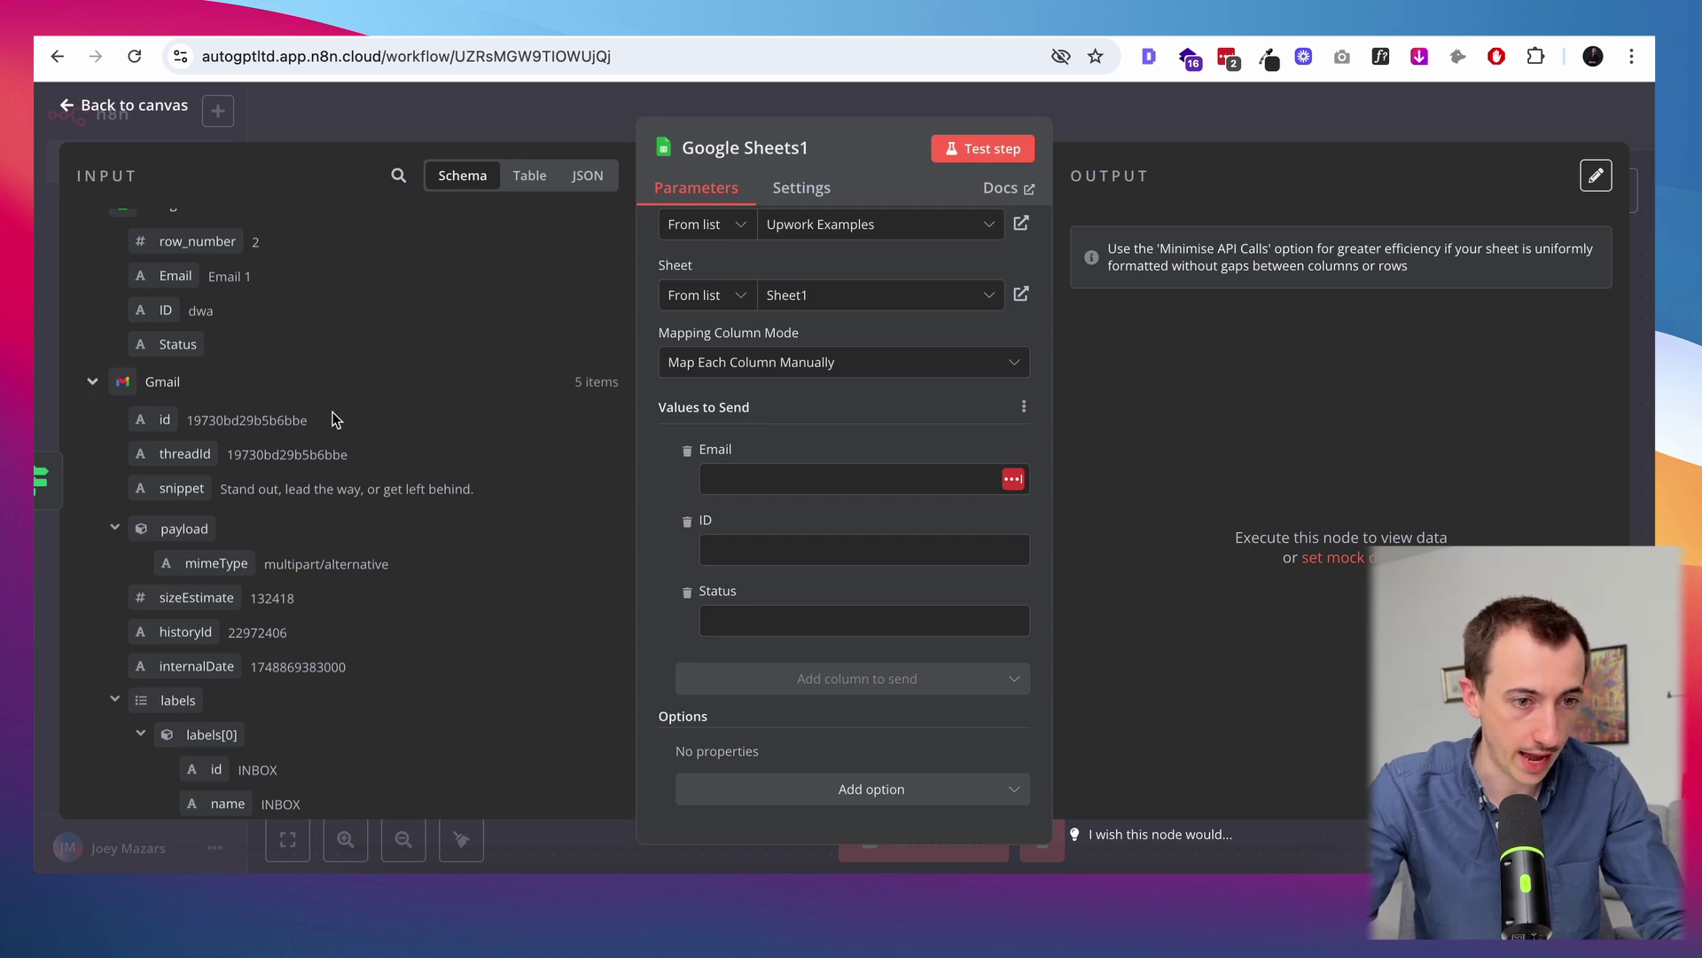
scroll(336, 419, "down", 1)
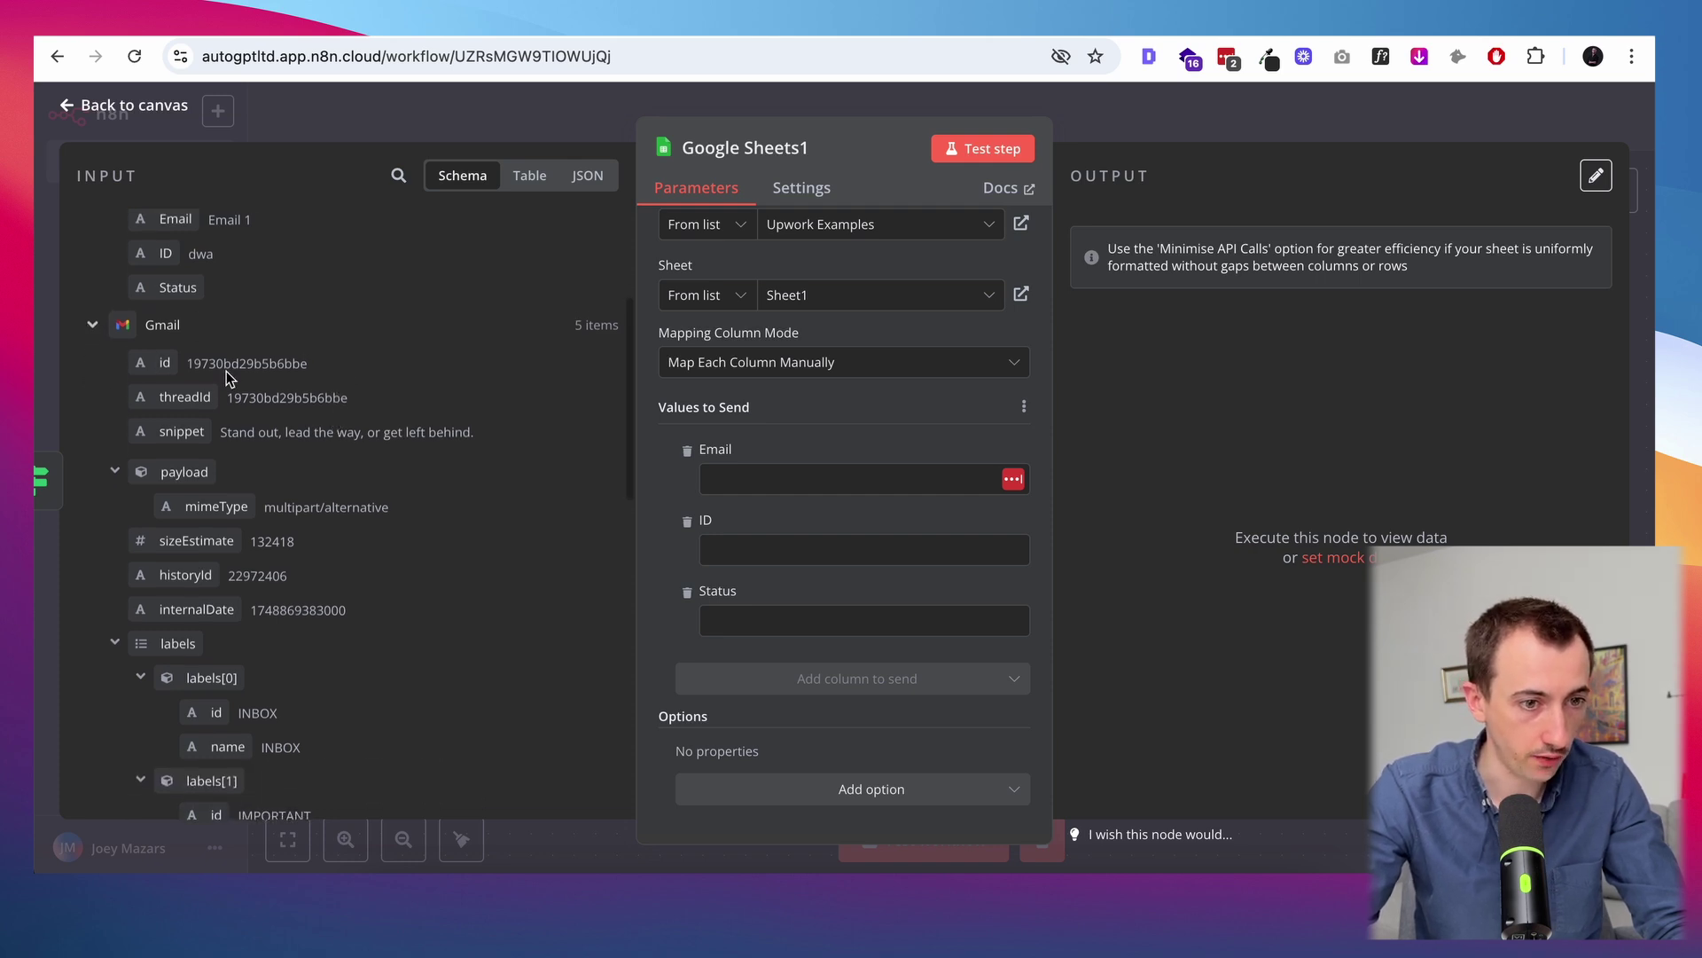
left_click_drag(226, 371, 734, 544)
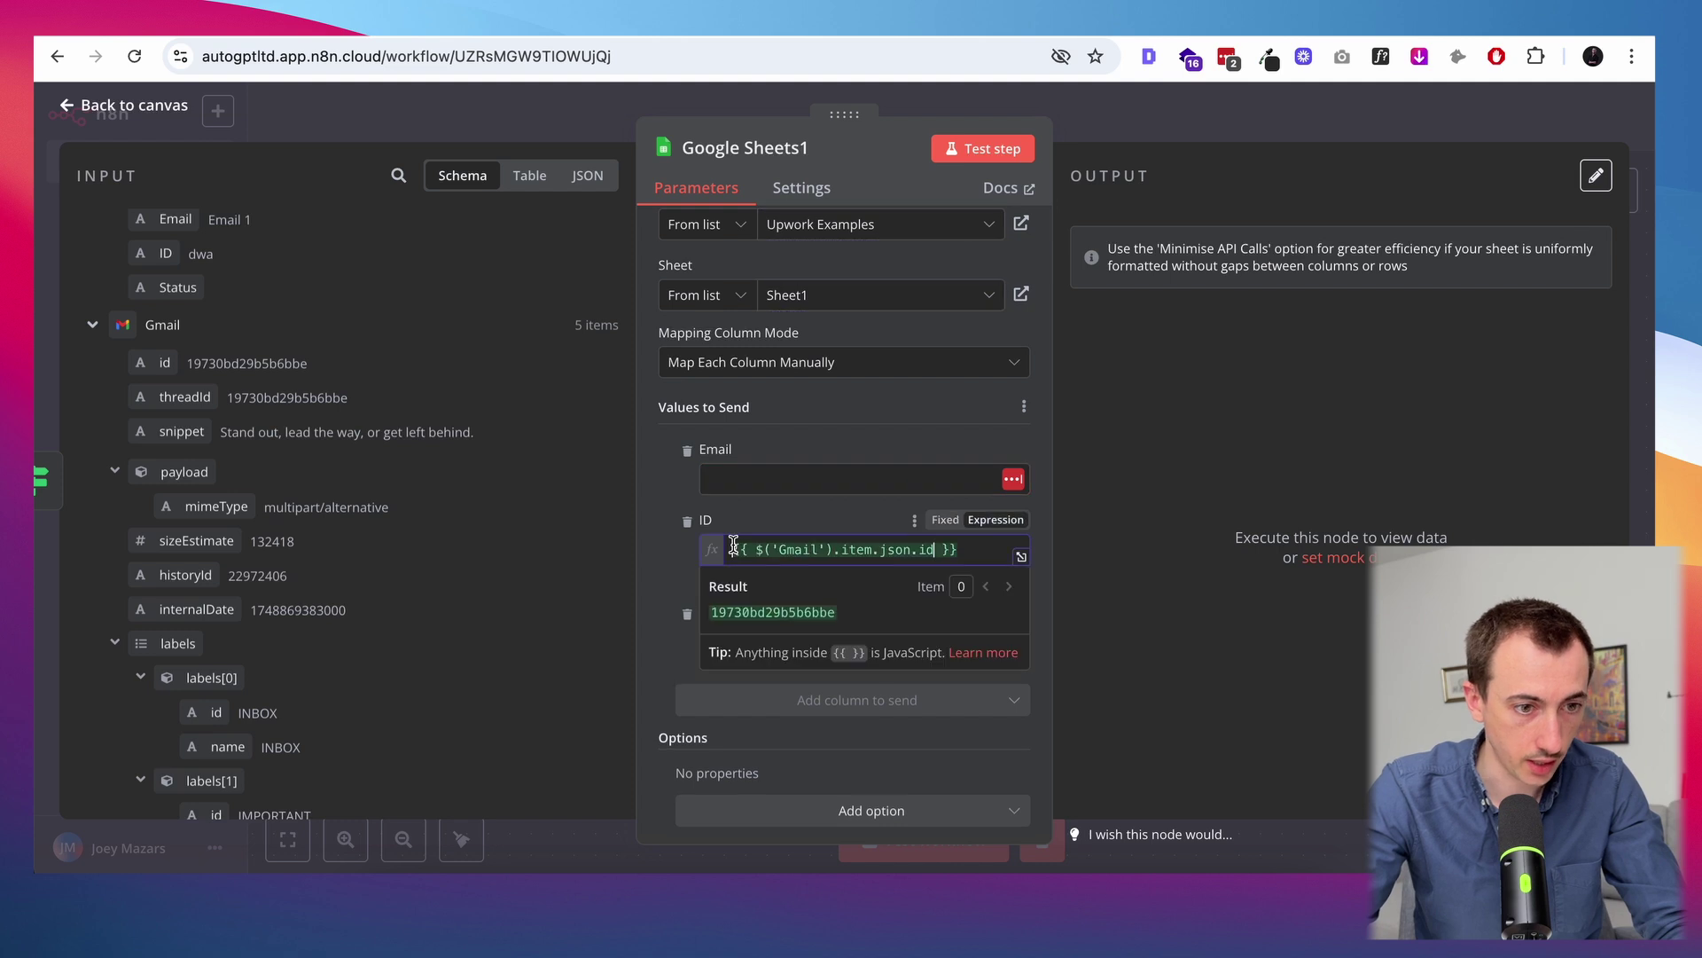
scroll(372, 490, "down", 8)
left_click_drag(178, 635, 742, 491)
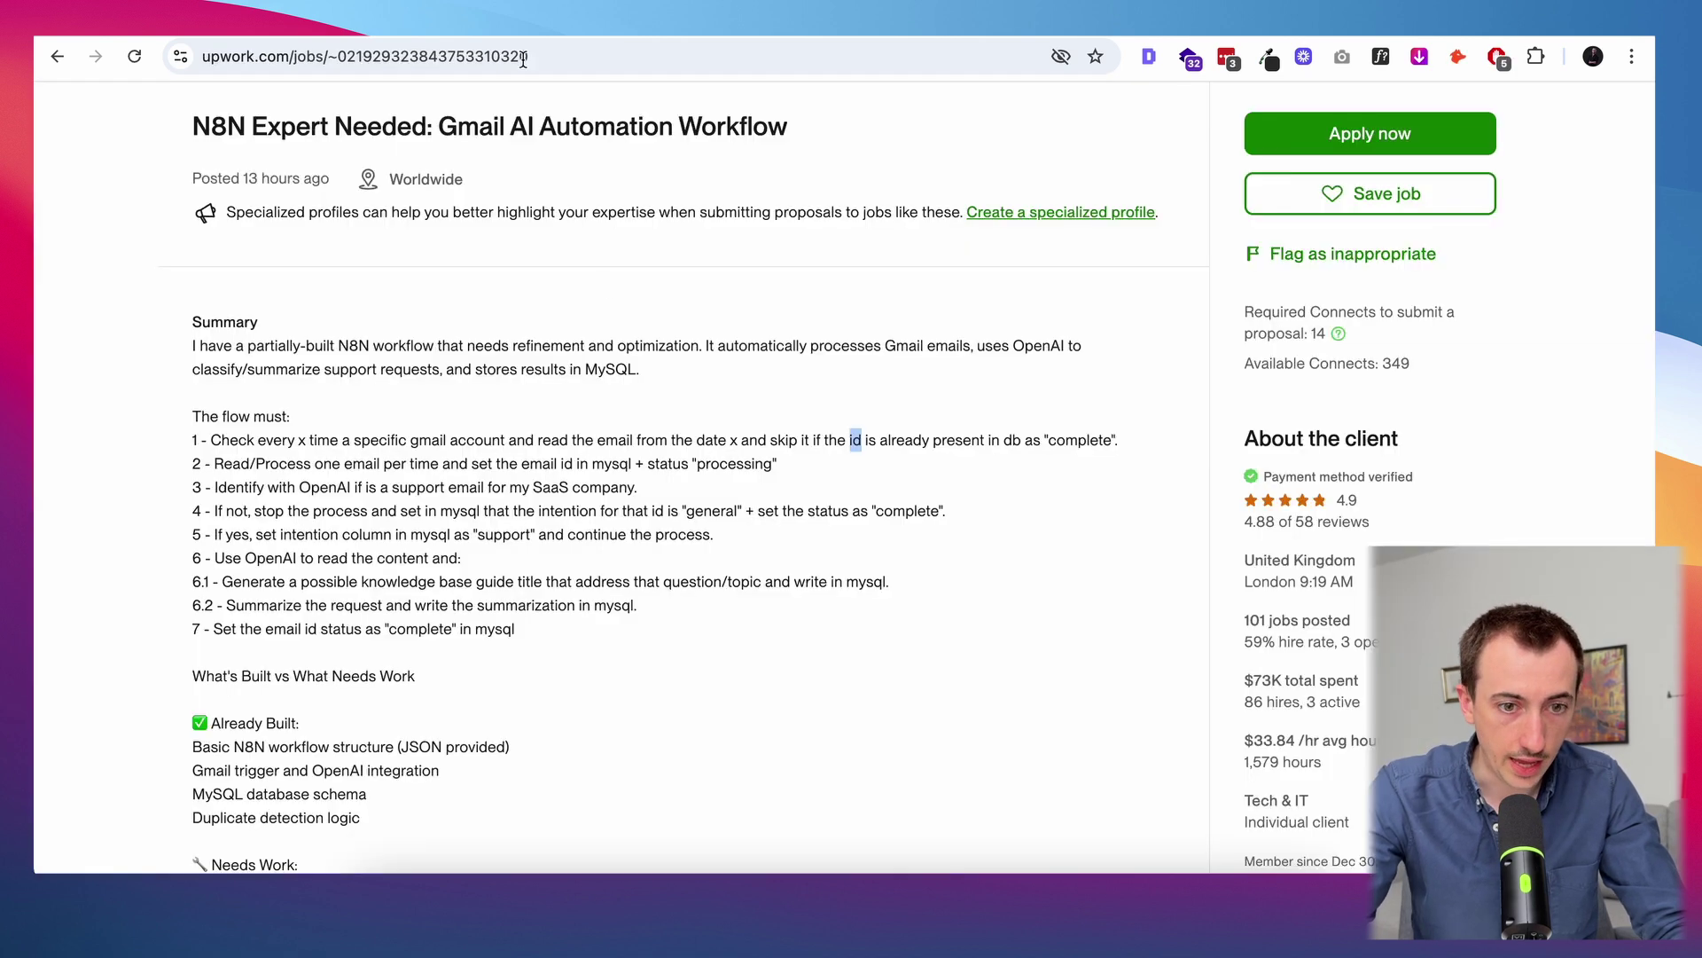
triple_click(730, 465)
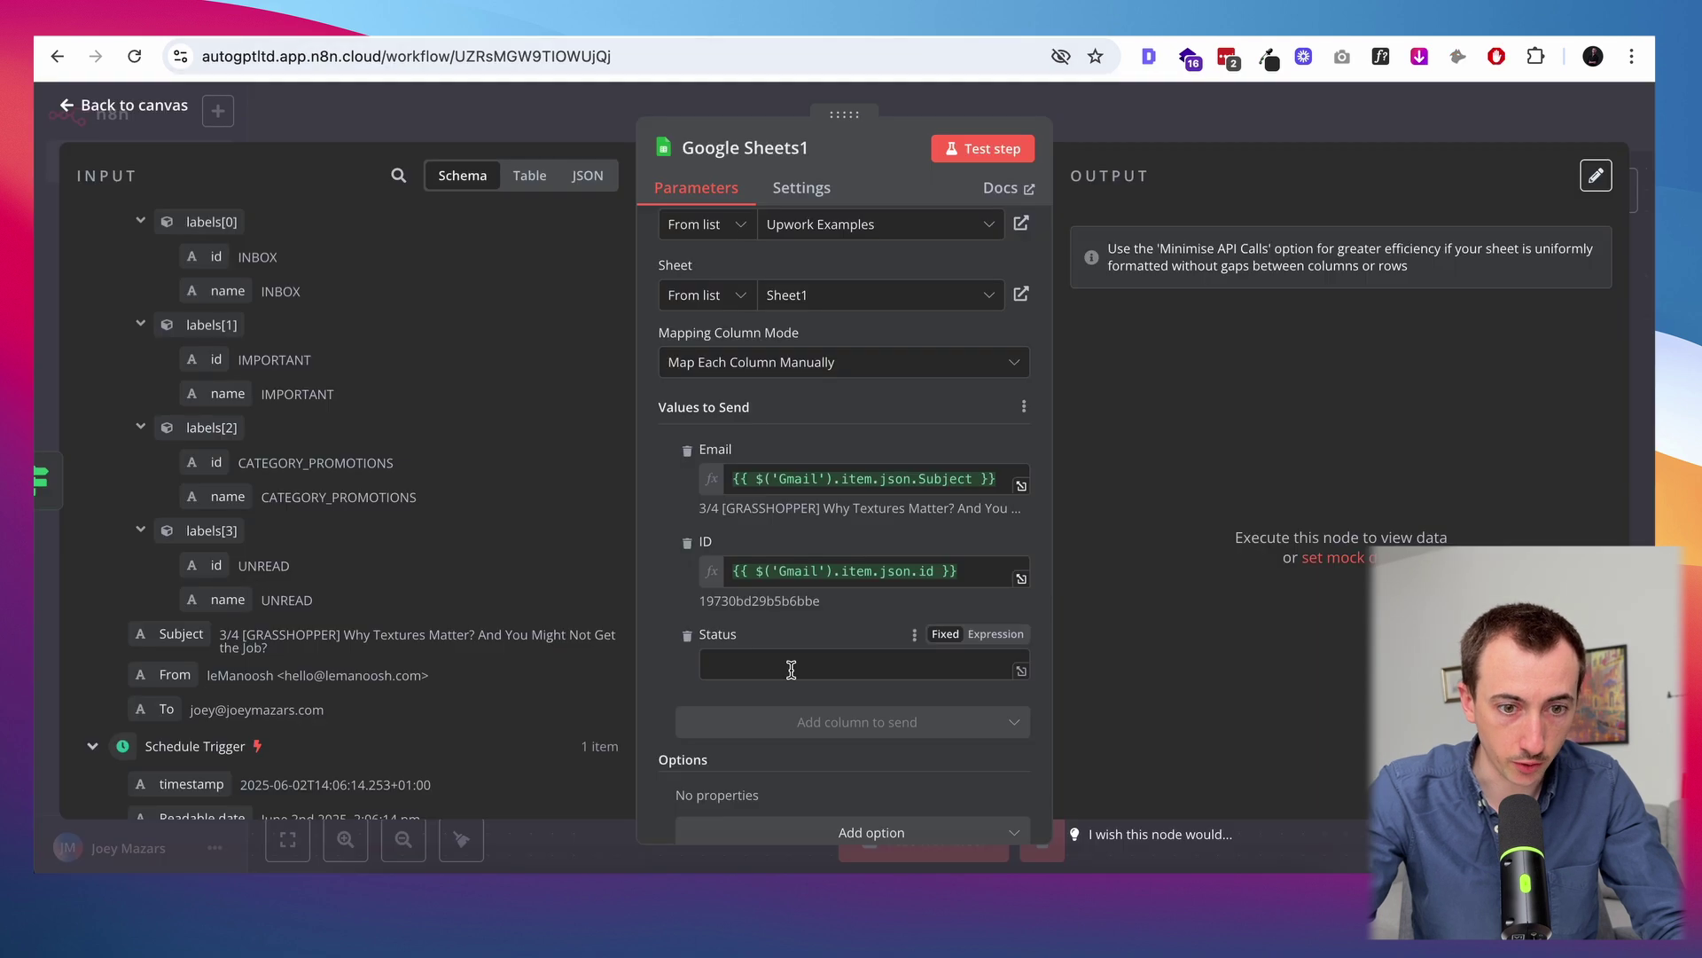
left_click(750, 665)
type("processing")
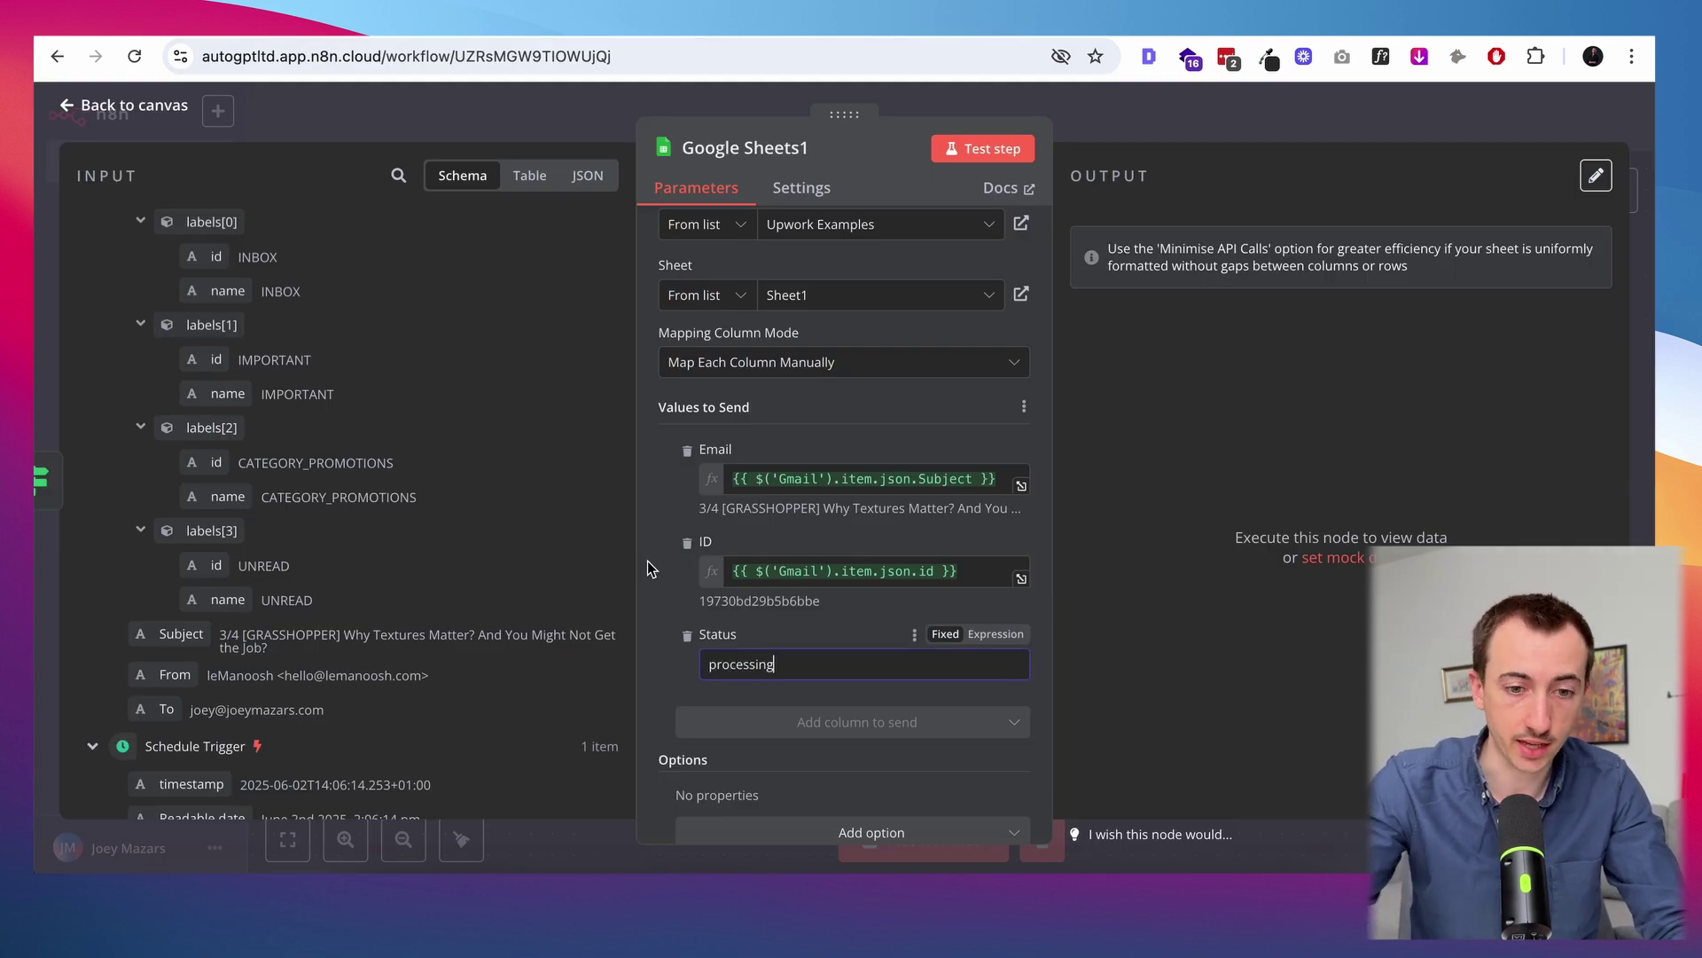
Test the append node and check the Email, ID and Status cells of row 3 in the Upwork Examples spreadsheet
key("ctrl+Tab")
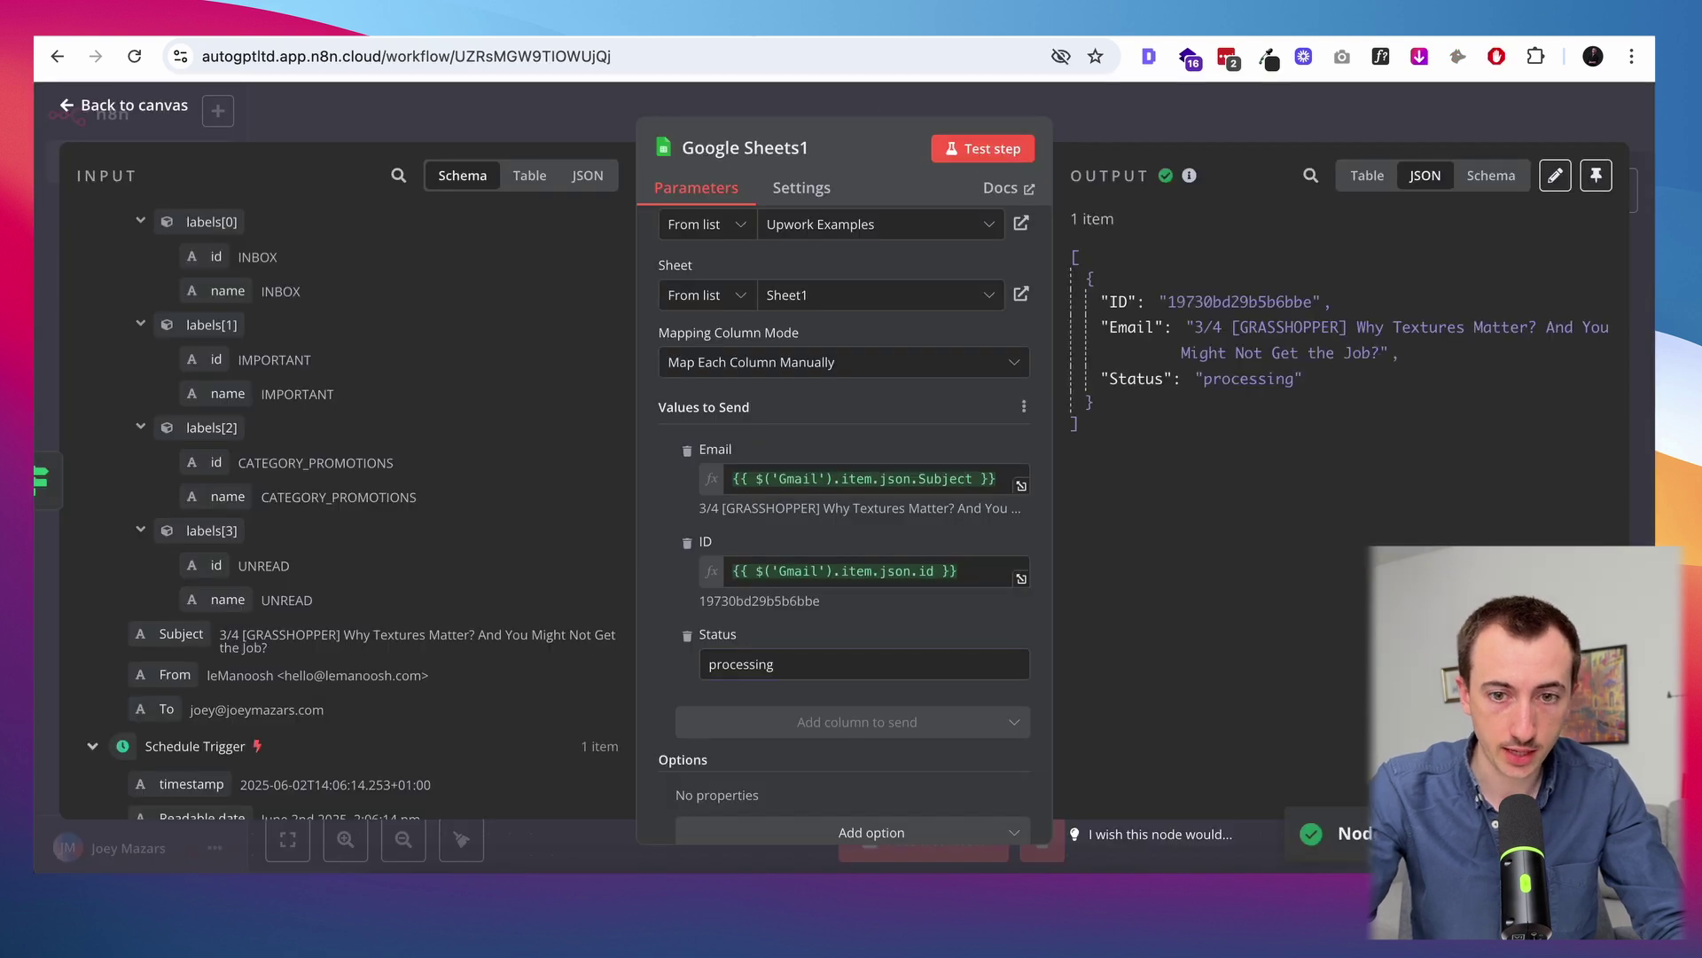
key("ctrl+Tab")
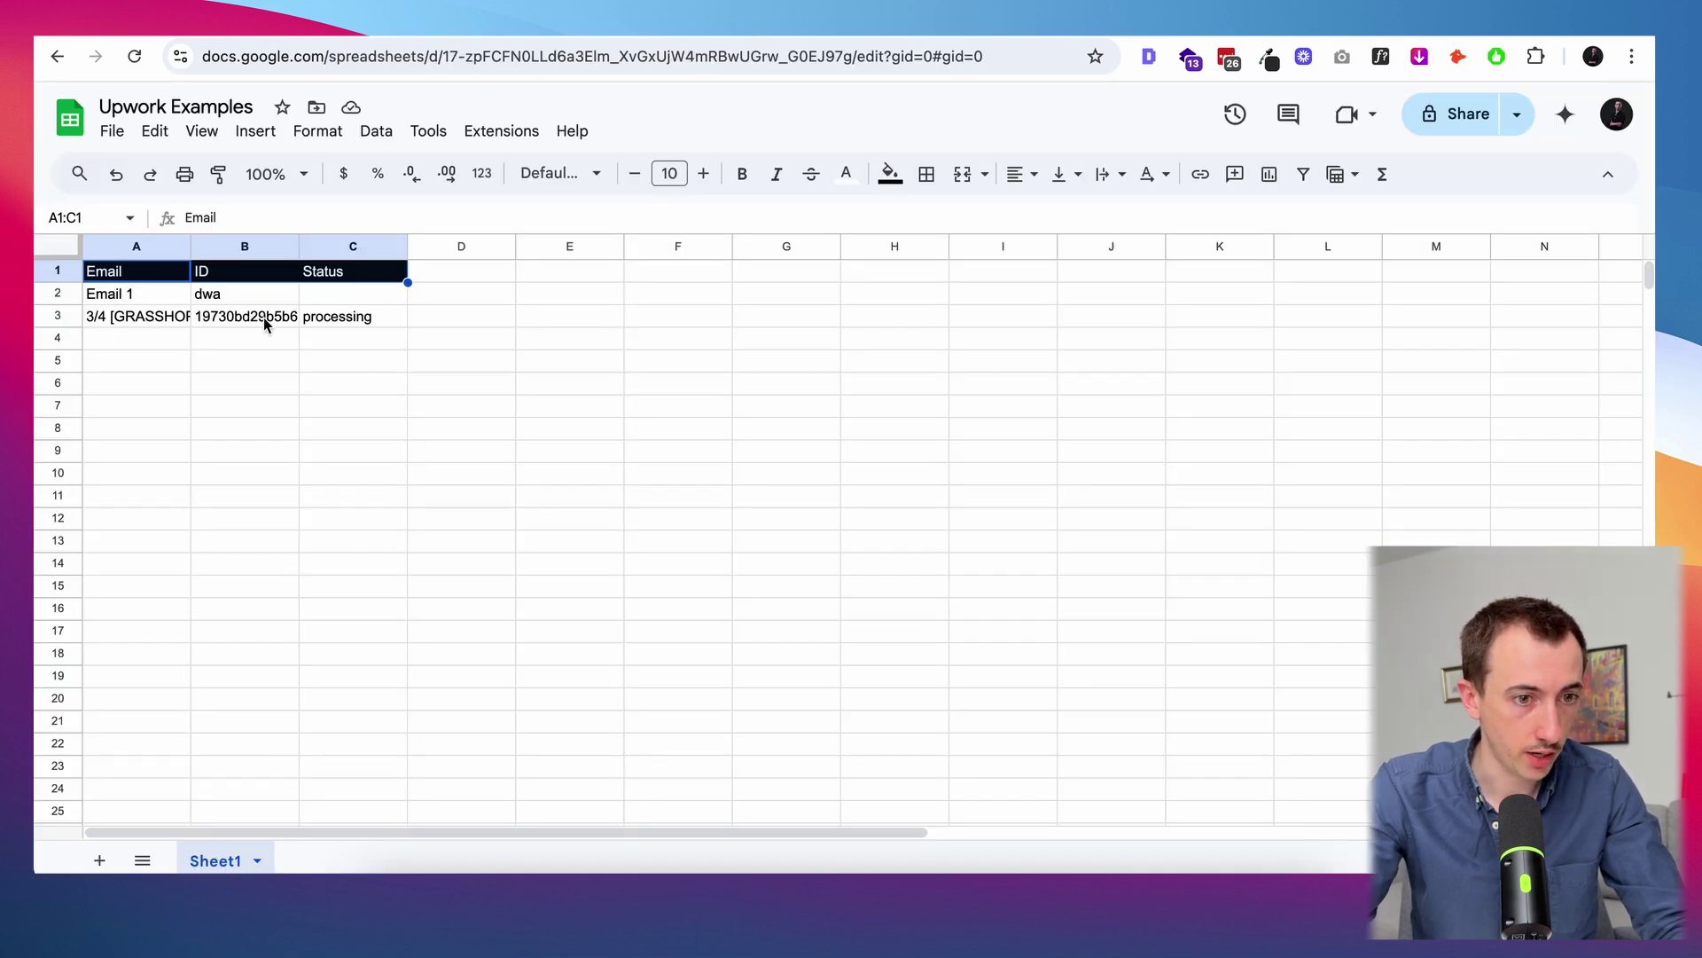
left_click(149, 329)
left_click(222, 327)
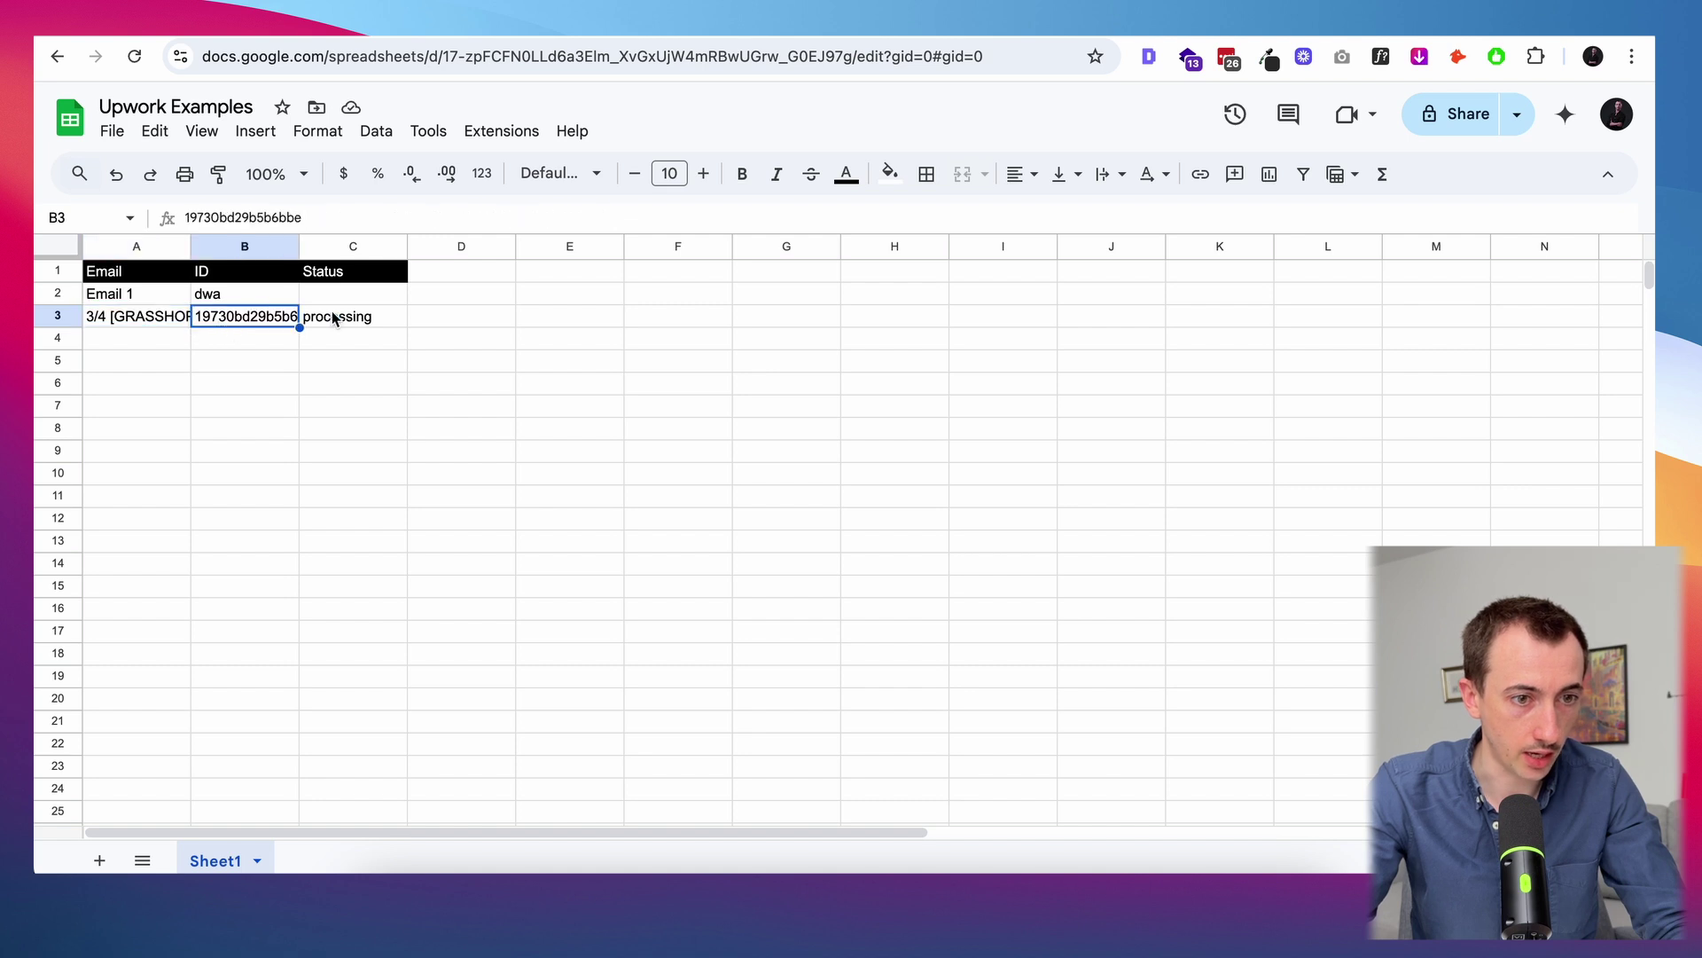
left_click(356, 332)
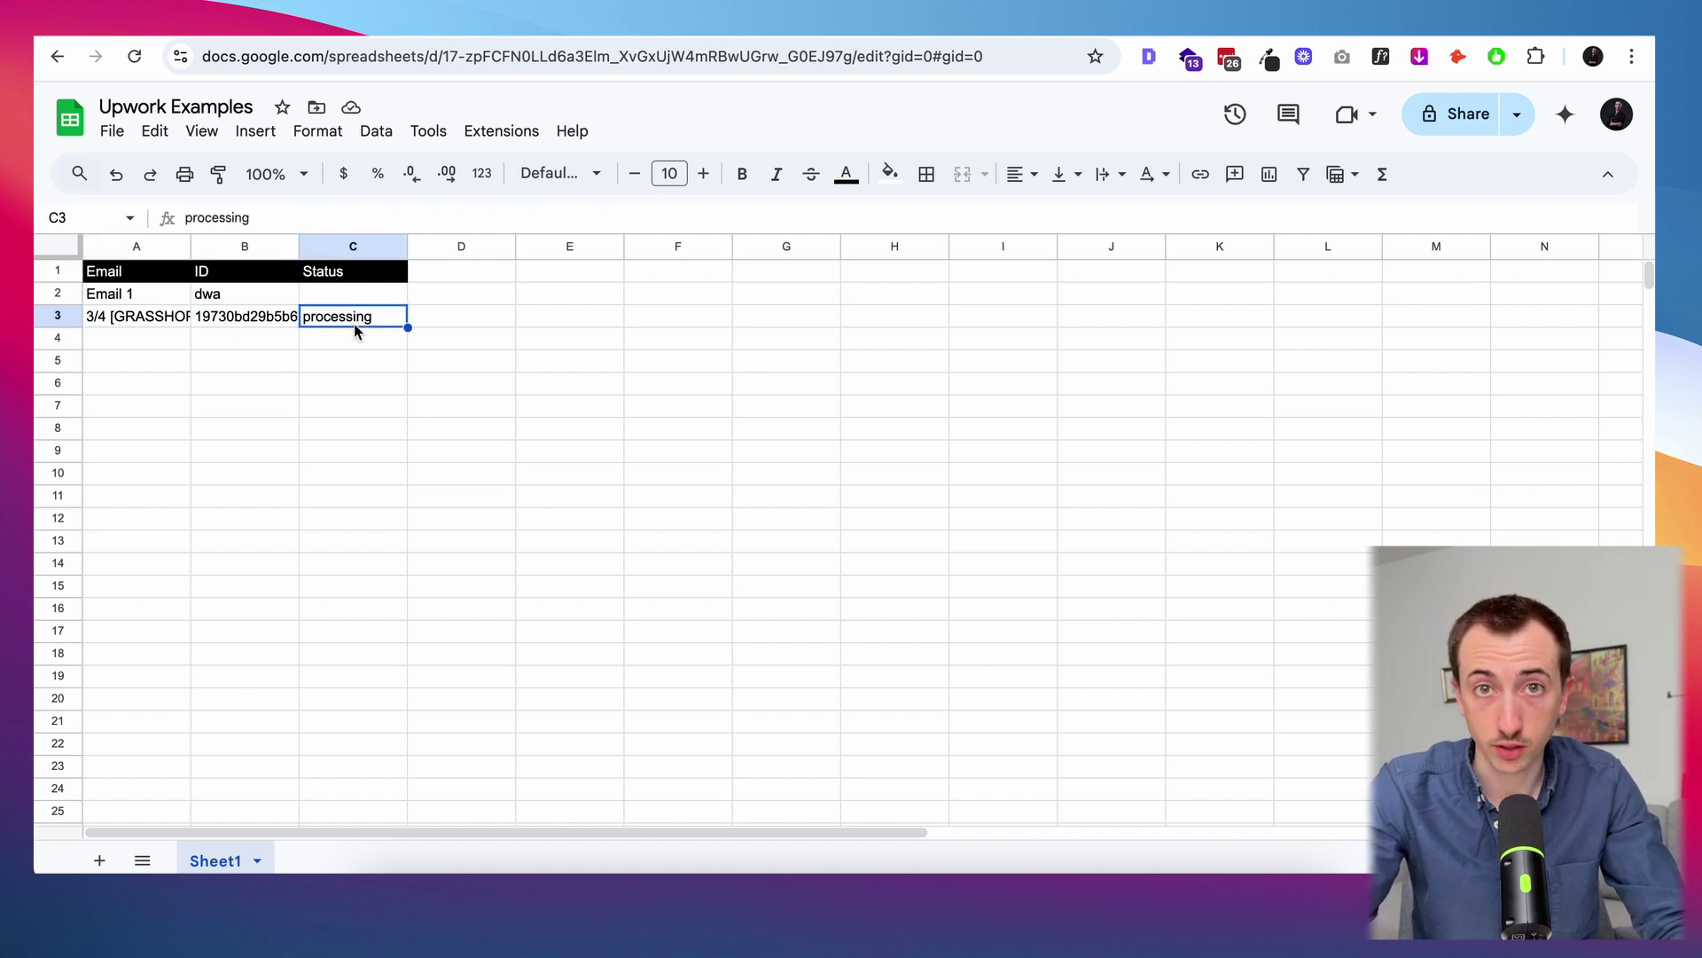
Return to the n8n workflow and add a Basic LLM Chain node after the Google Sheets append node
key("ctrl+Tab")
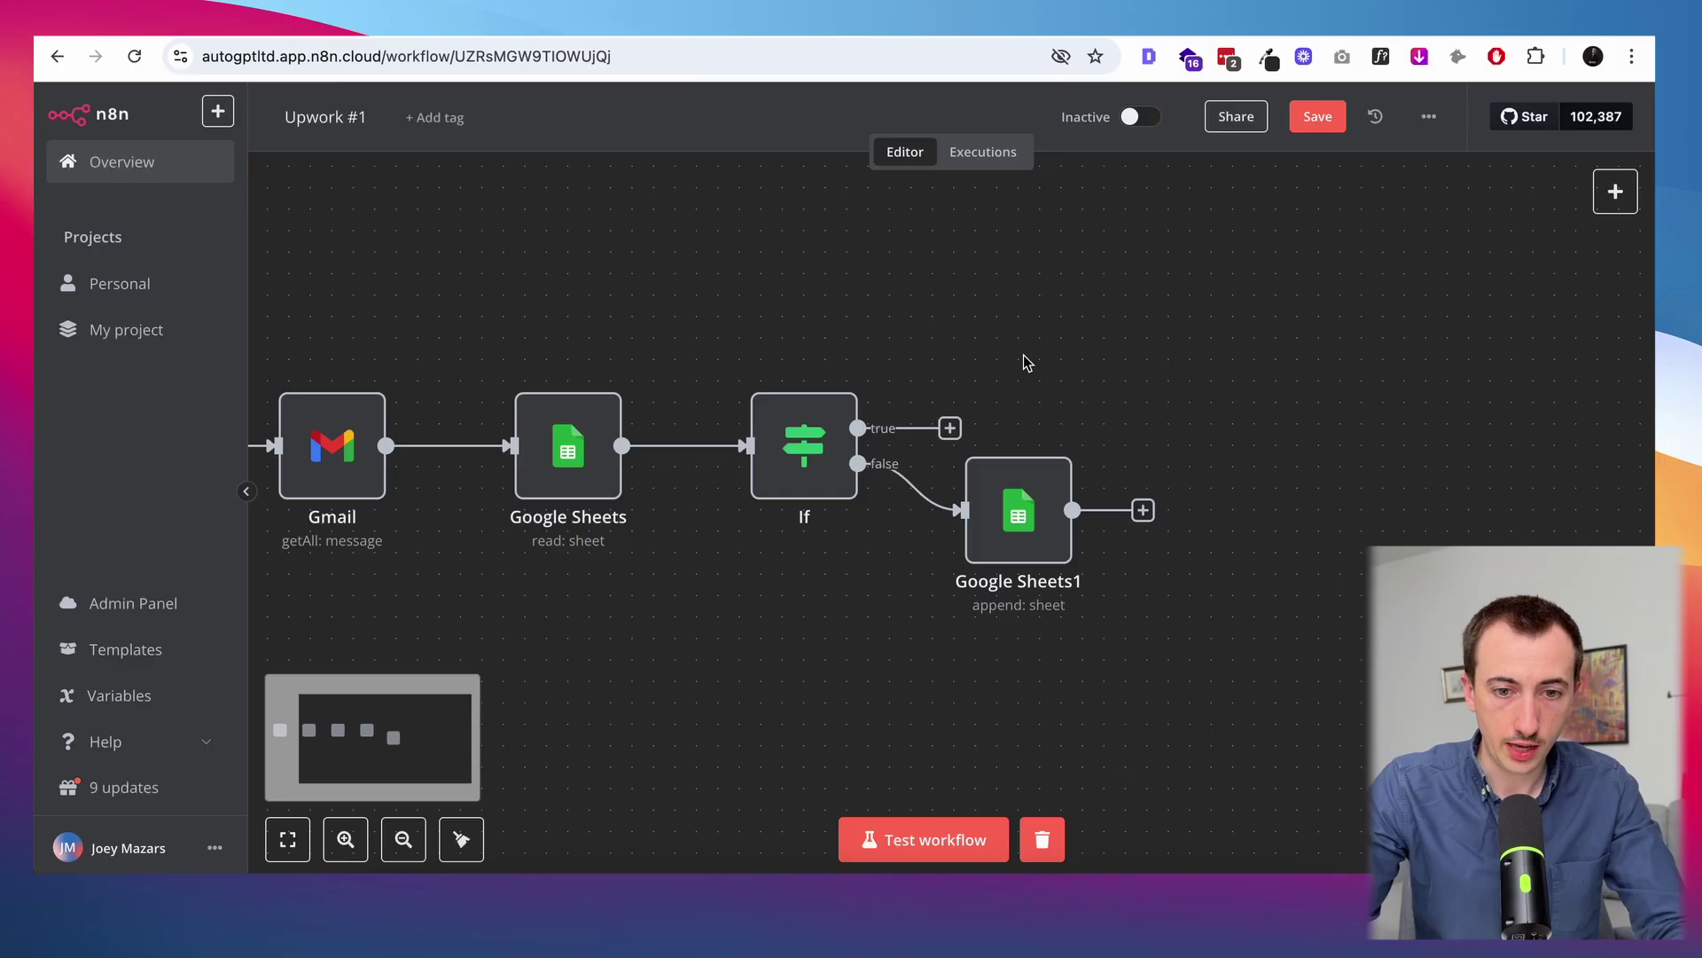
left_click(1143, 509)
type("llm")
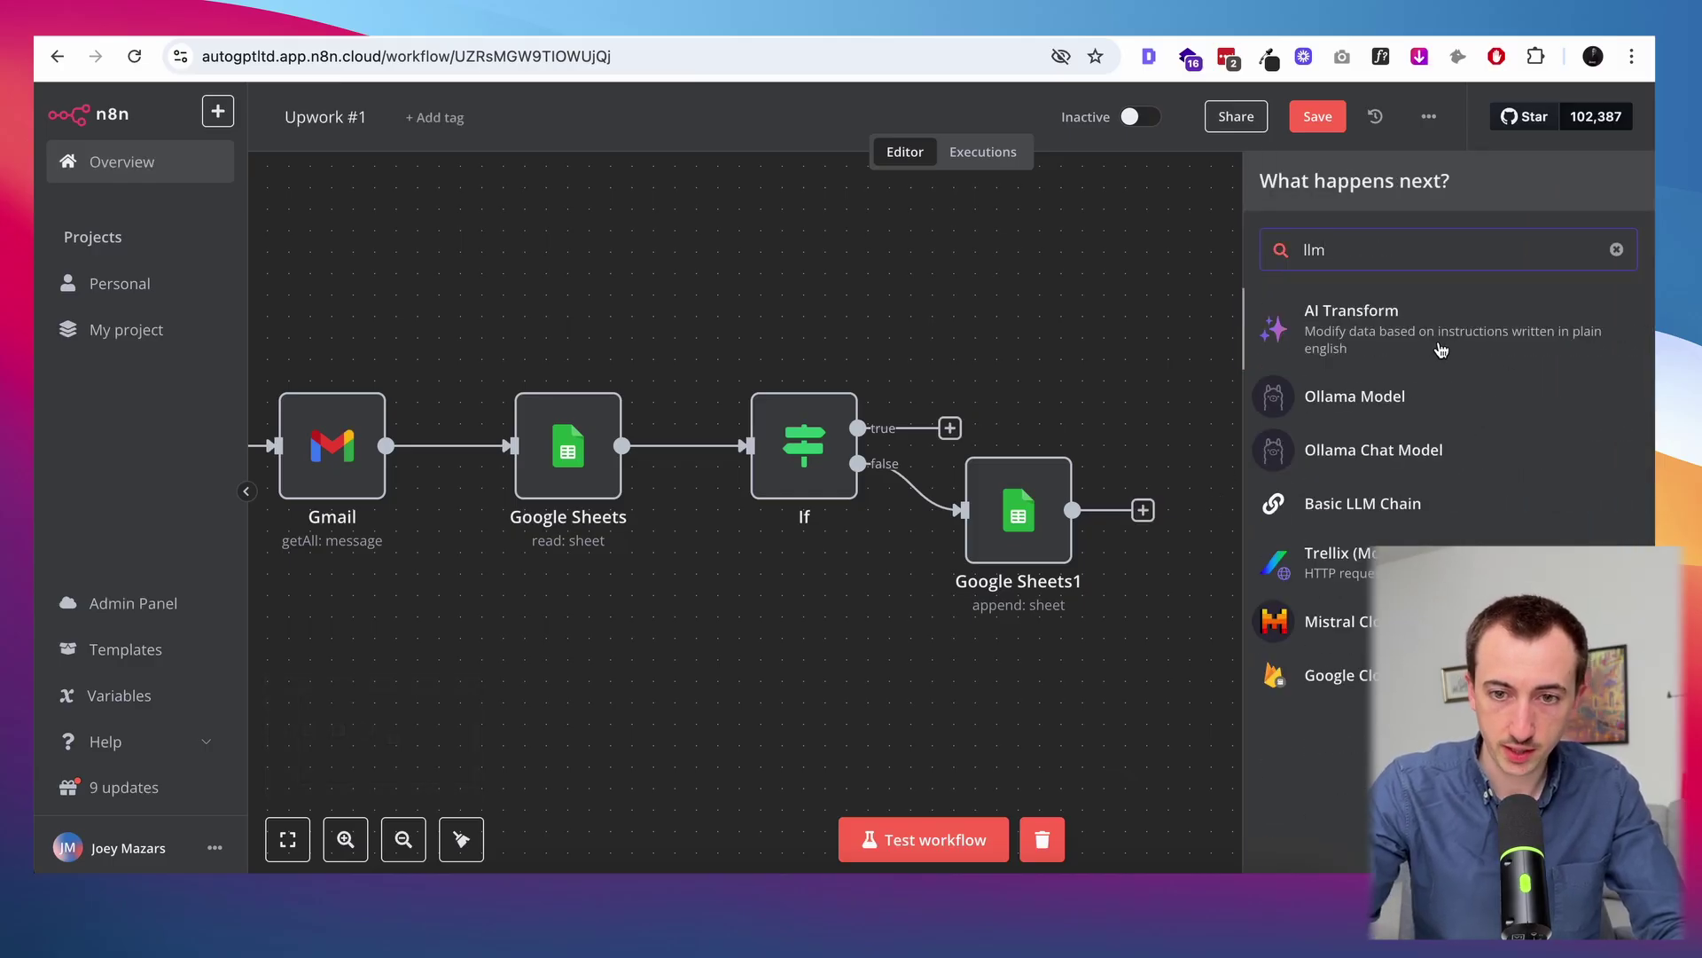
left_click(1341, 500)
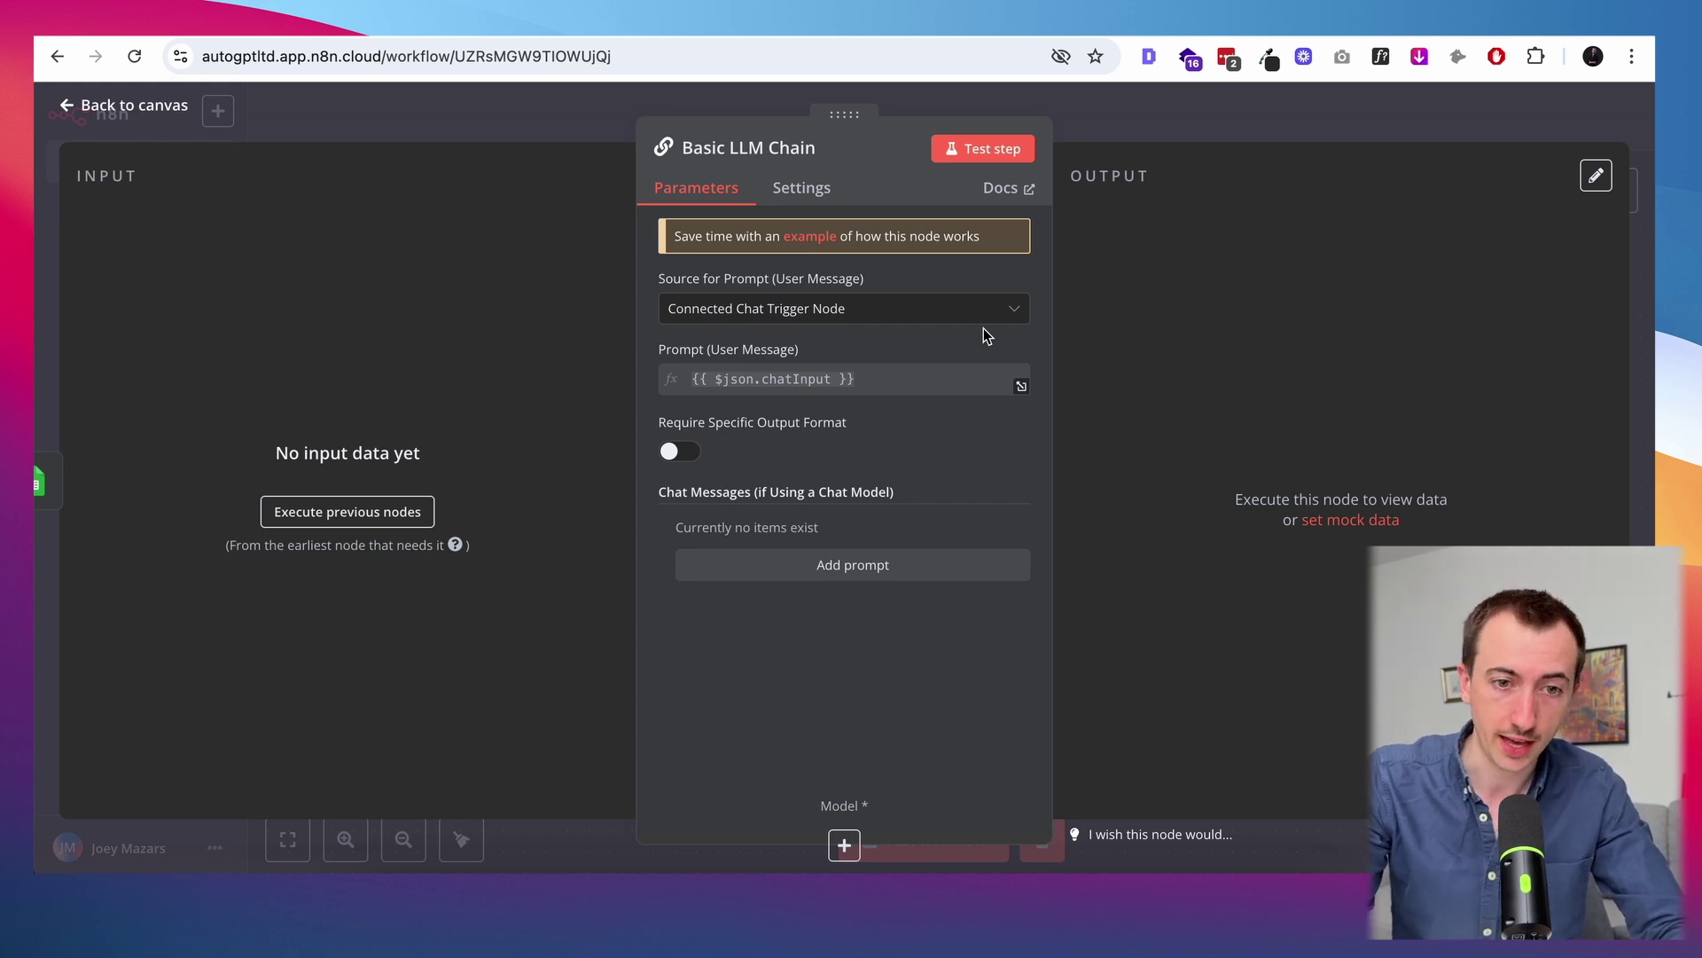
Give the Basic LLM Chain a System message classifying the Gmail snippet as "support" or "general", and review it in the expression editor
left_click(869, 318)
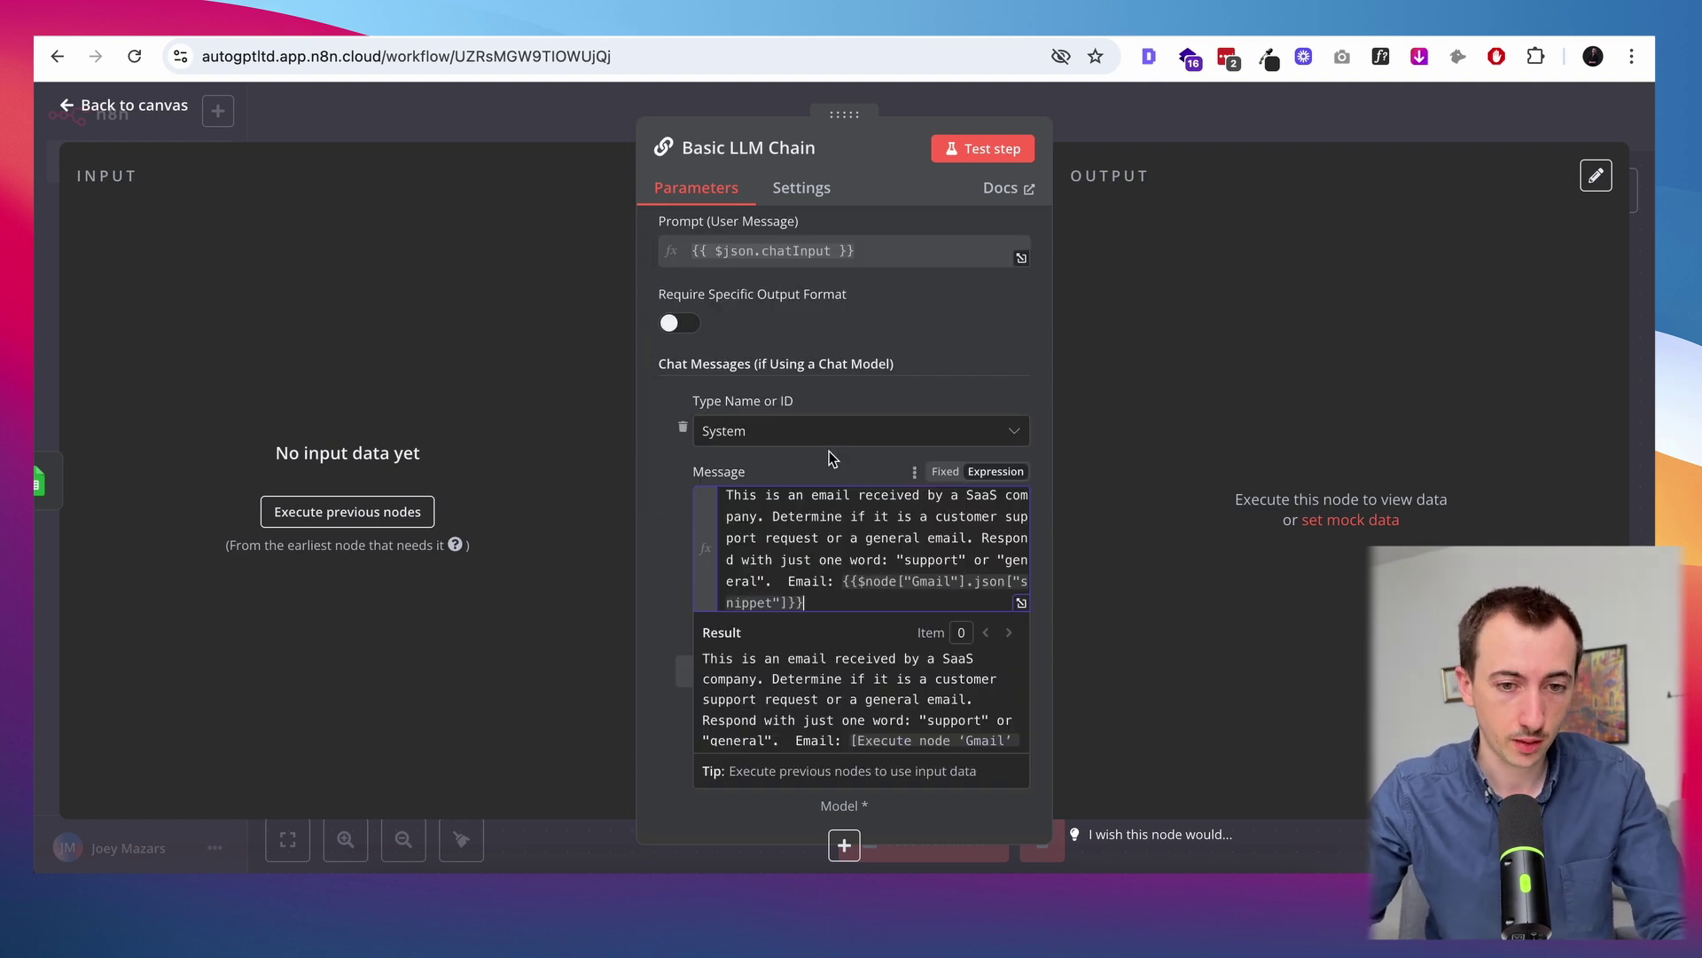
scroll(830, 576, "down", 1)
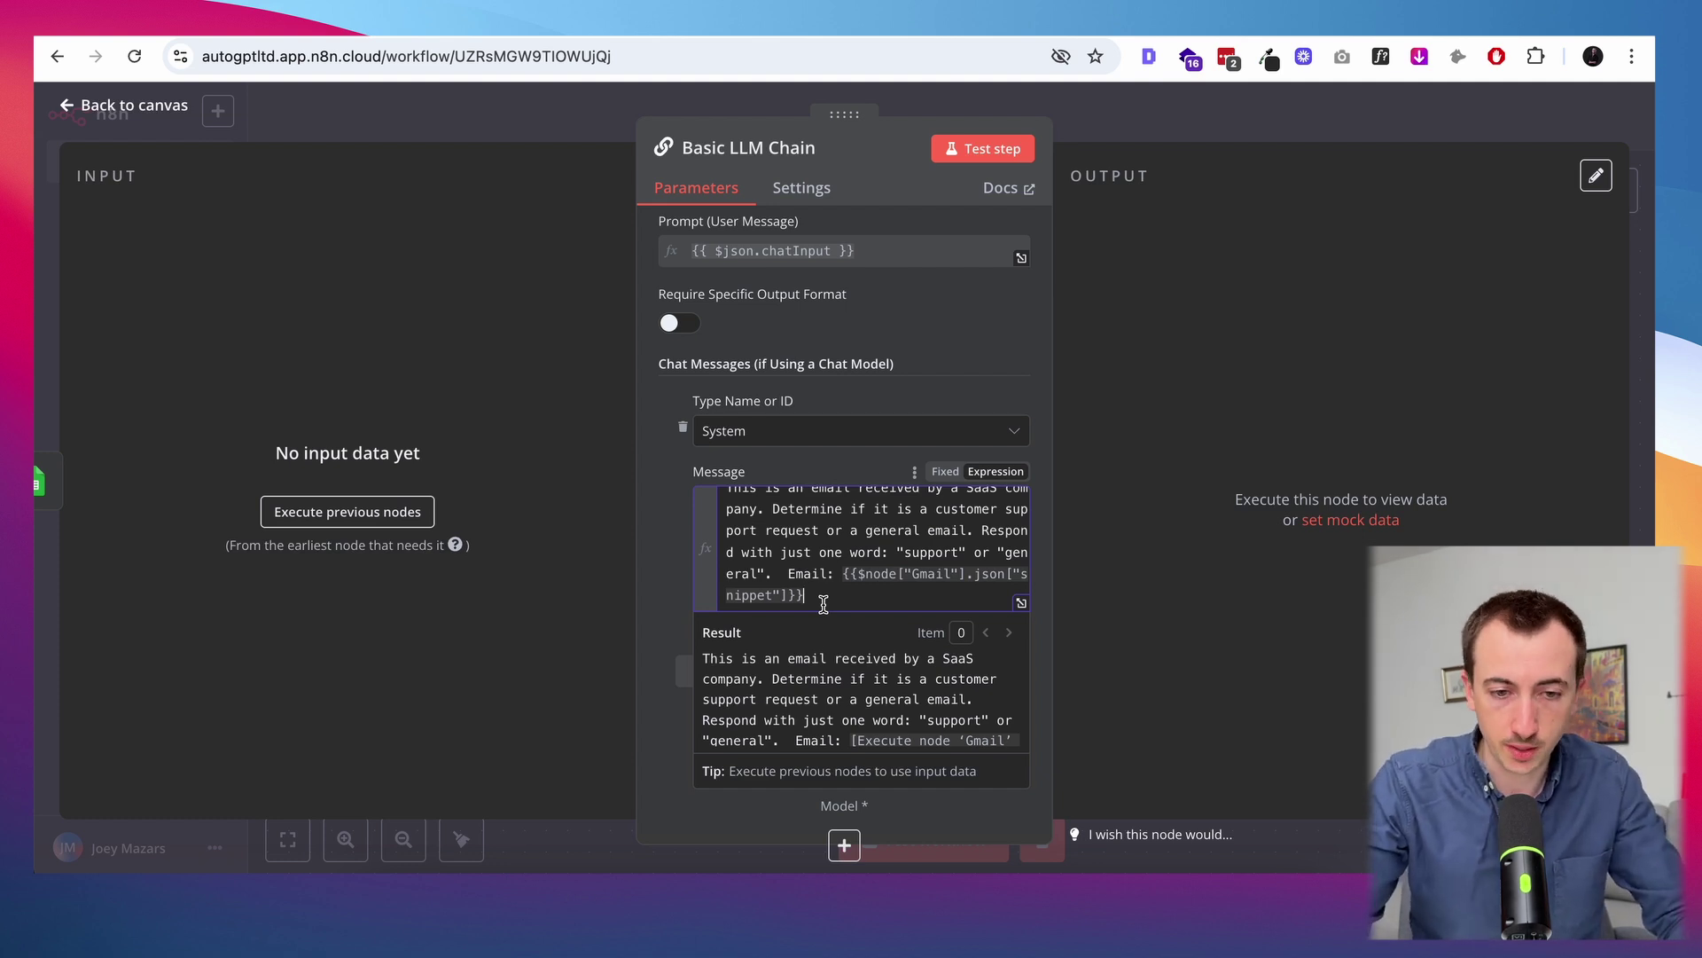
left_click(824, 604)
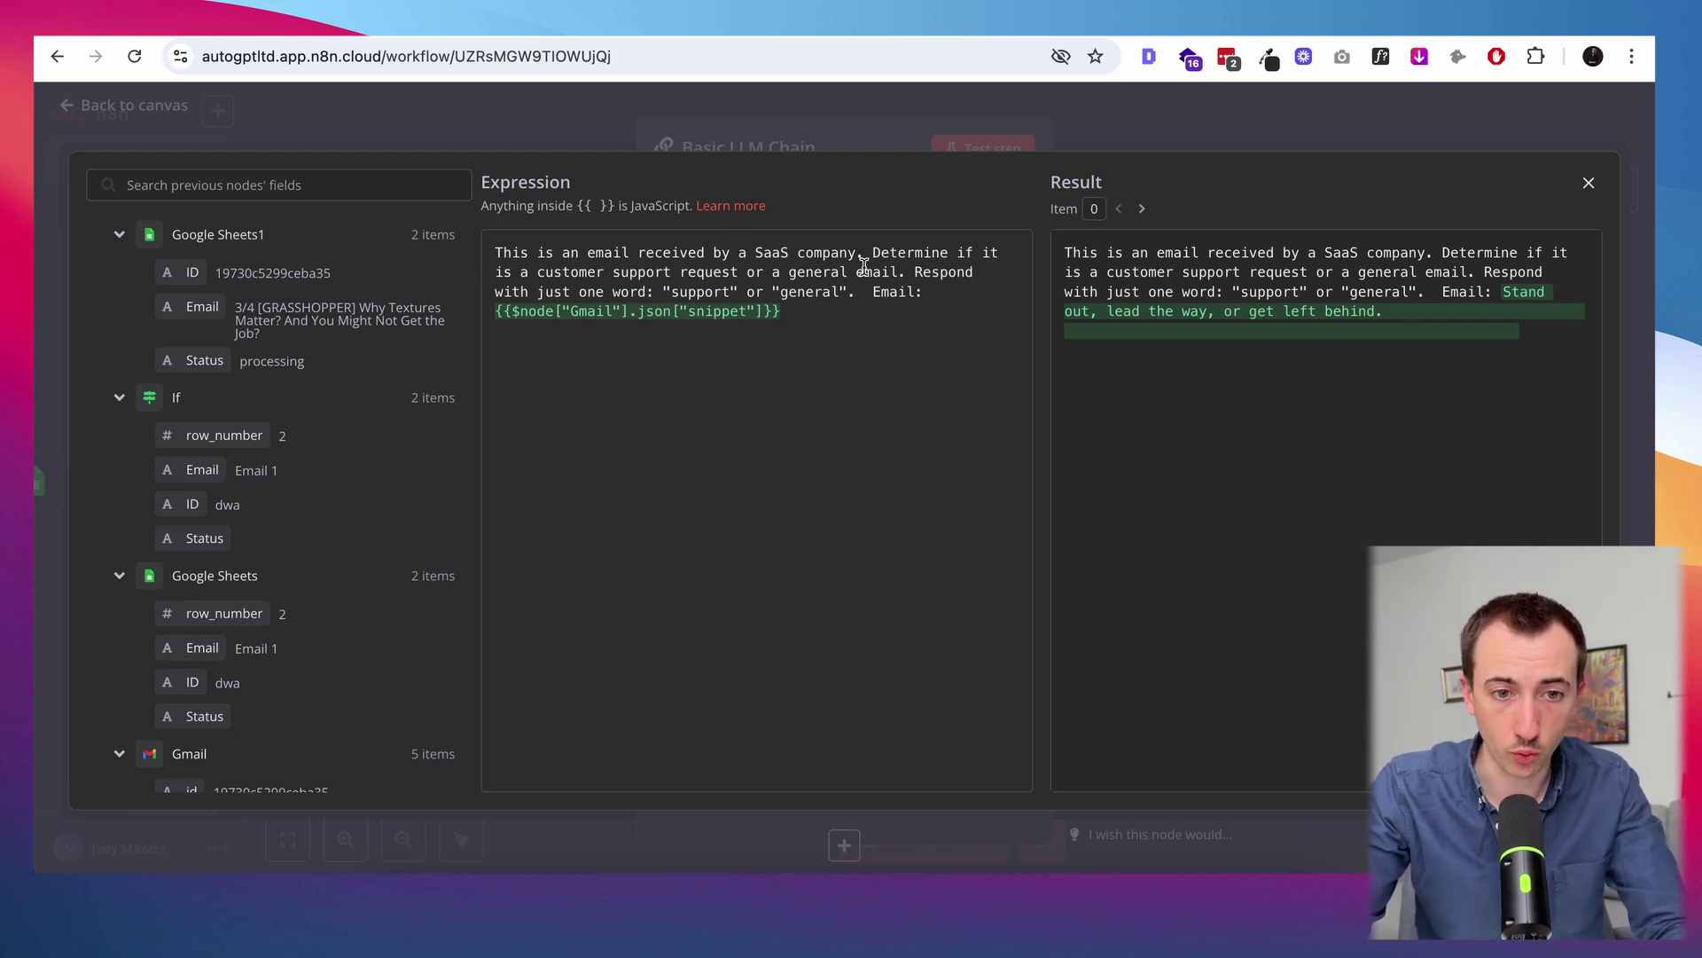
double_click(691, 291)
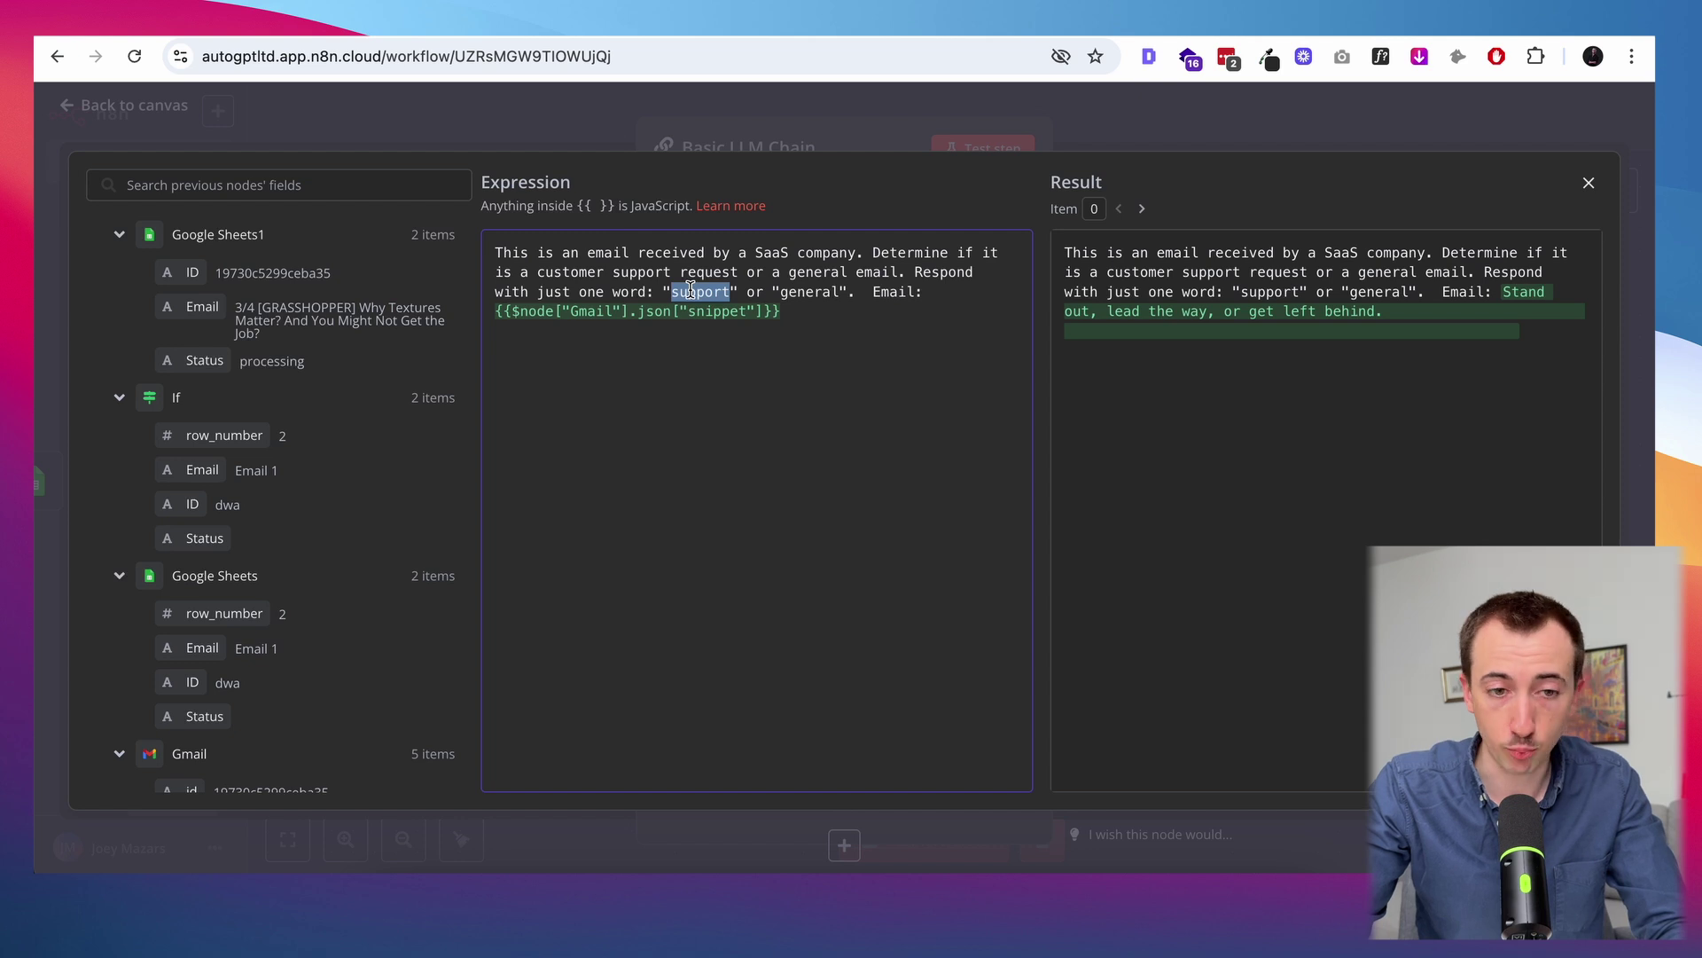
double_click(808, 292)
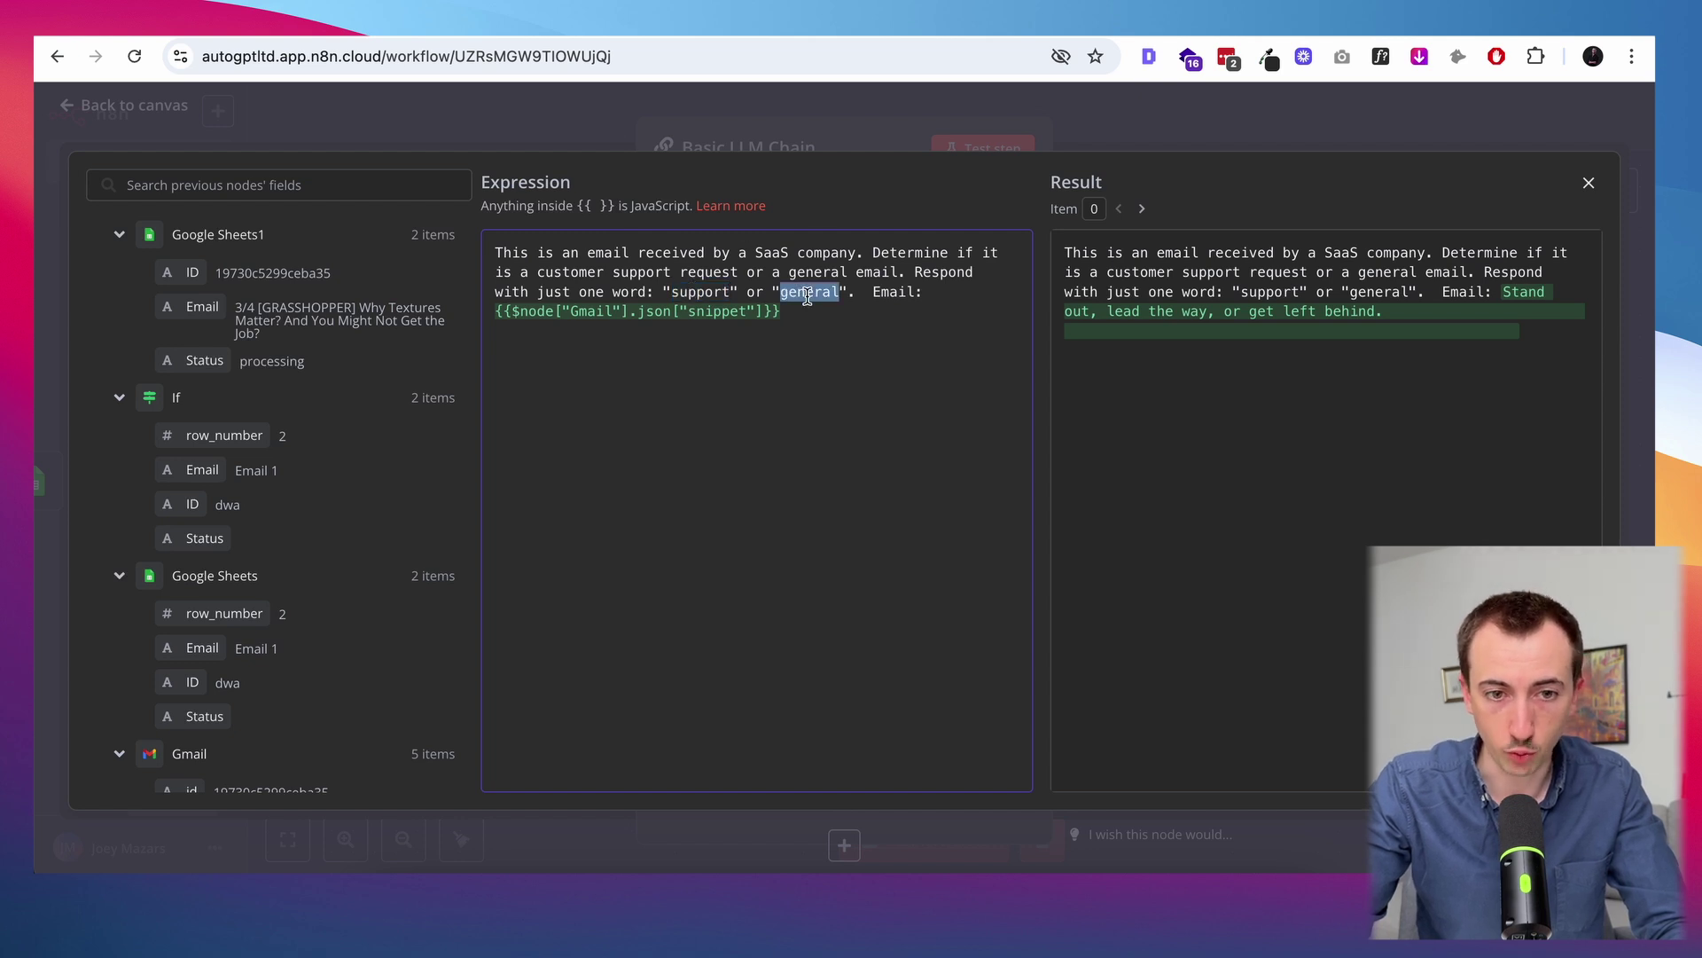
left_click(1088, 134)
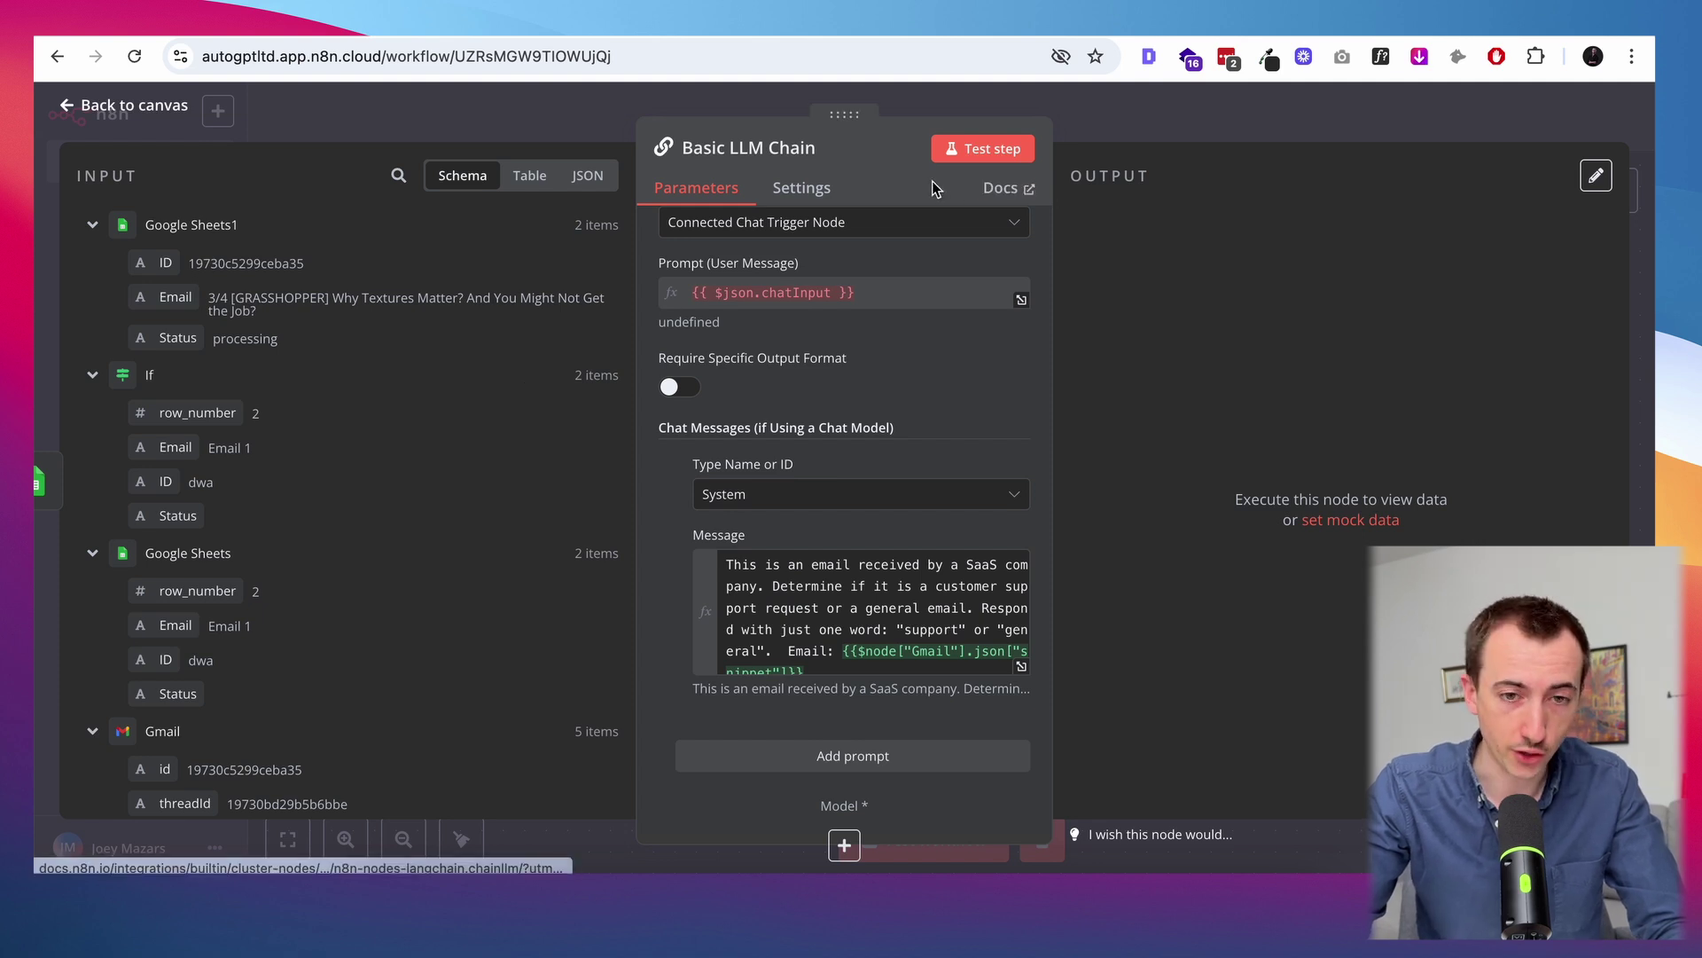
Connect an OpenAI Chat Model to the Basic LLM Chain and test the chain with the classification prompt as its user message
left_click(956, 151)
left_click(1188, 93)
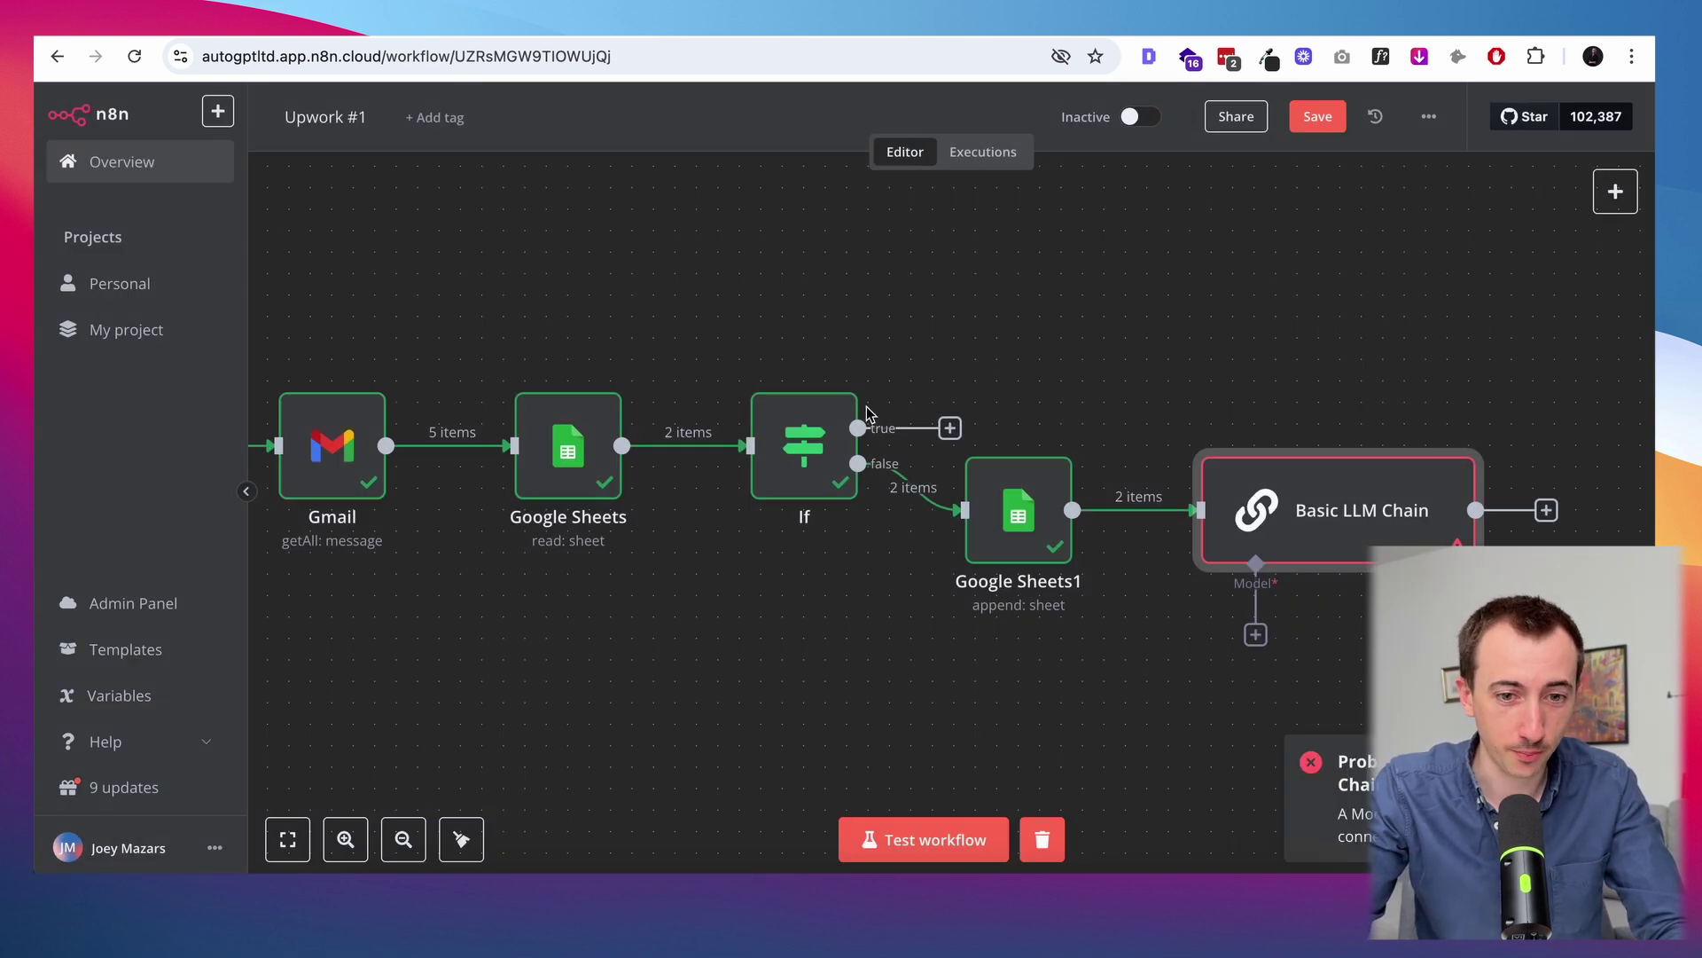
scroll(1126, 392, "right", 5)
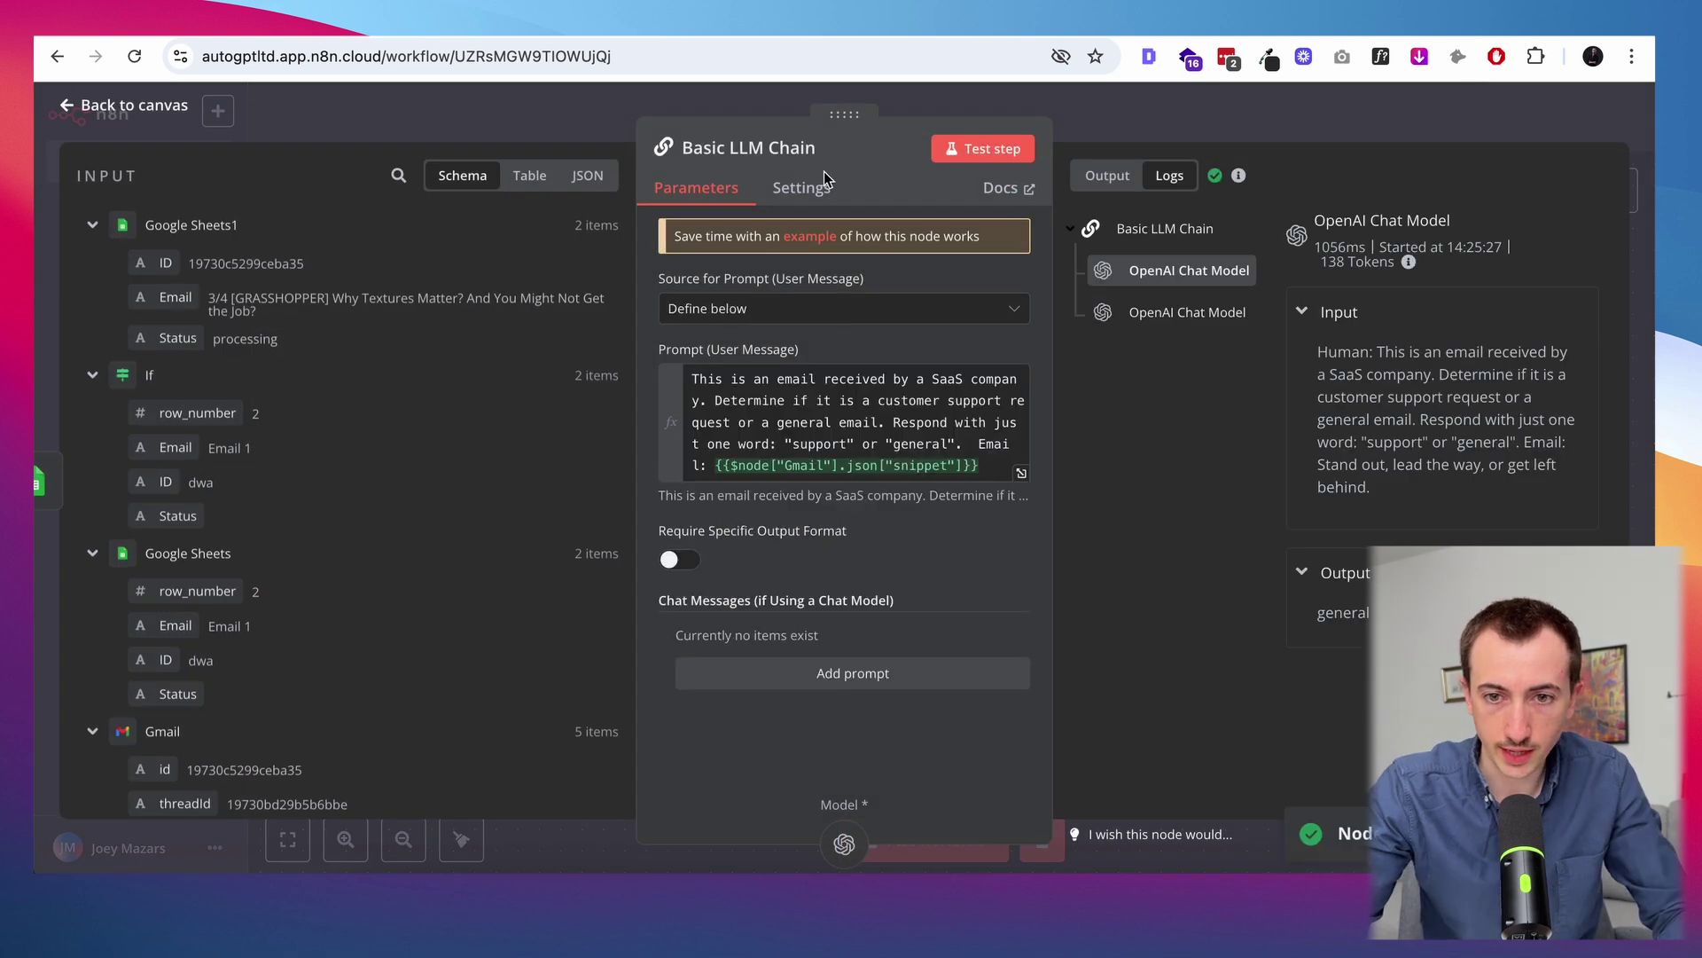
double_click(1347, 614)
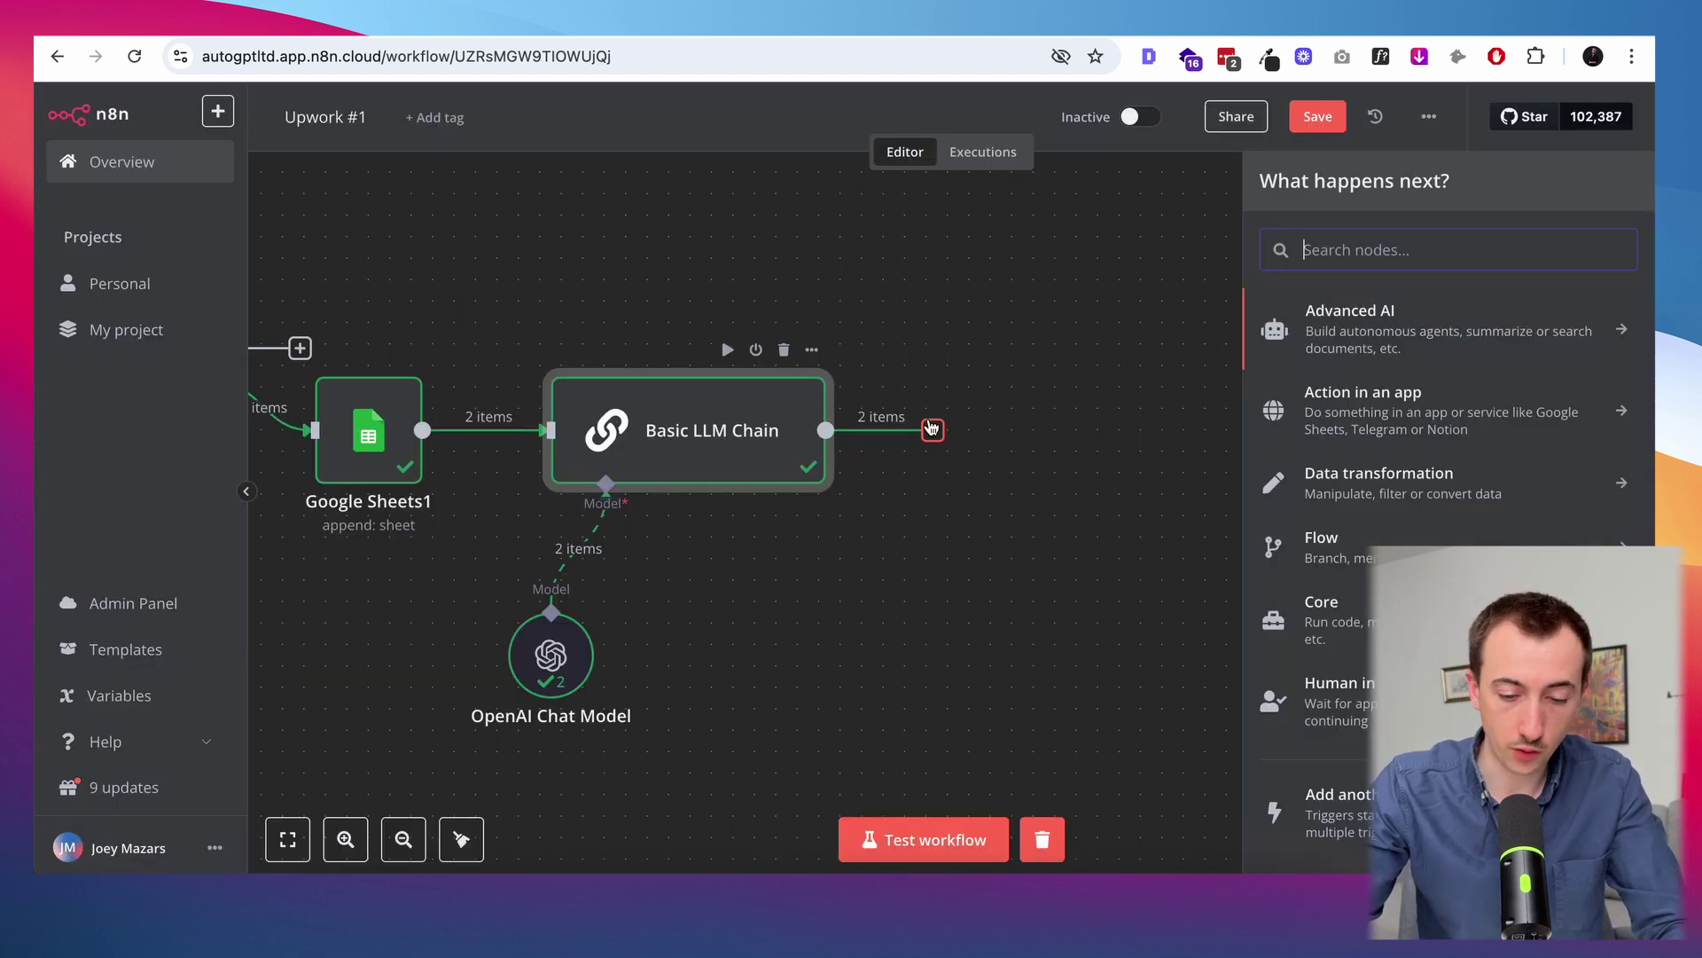
Add an If node after the Basic LLM Chain
type("if")
key("Return")
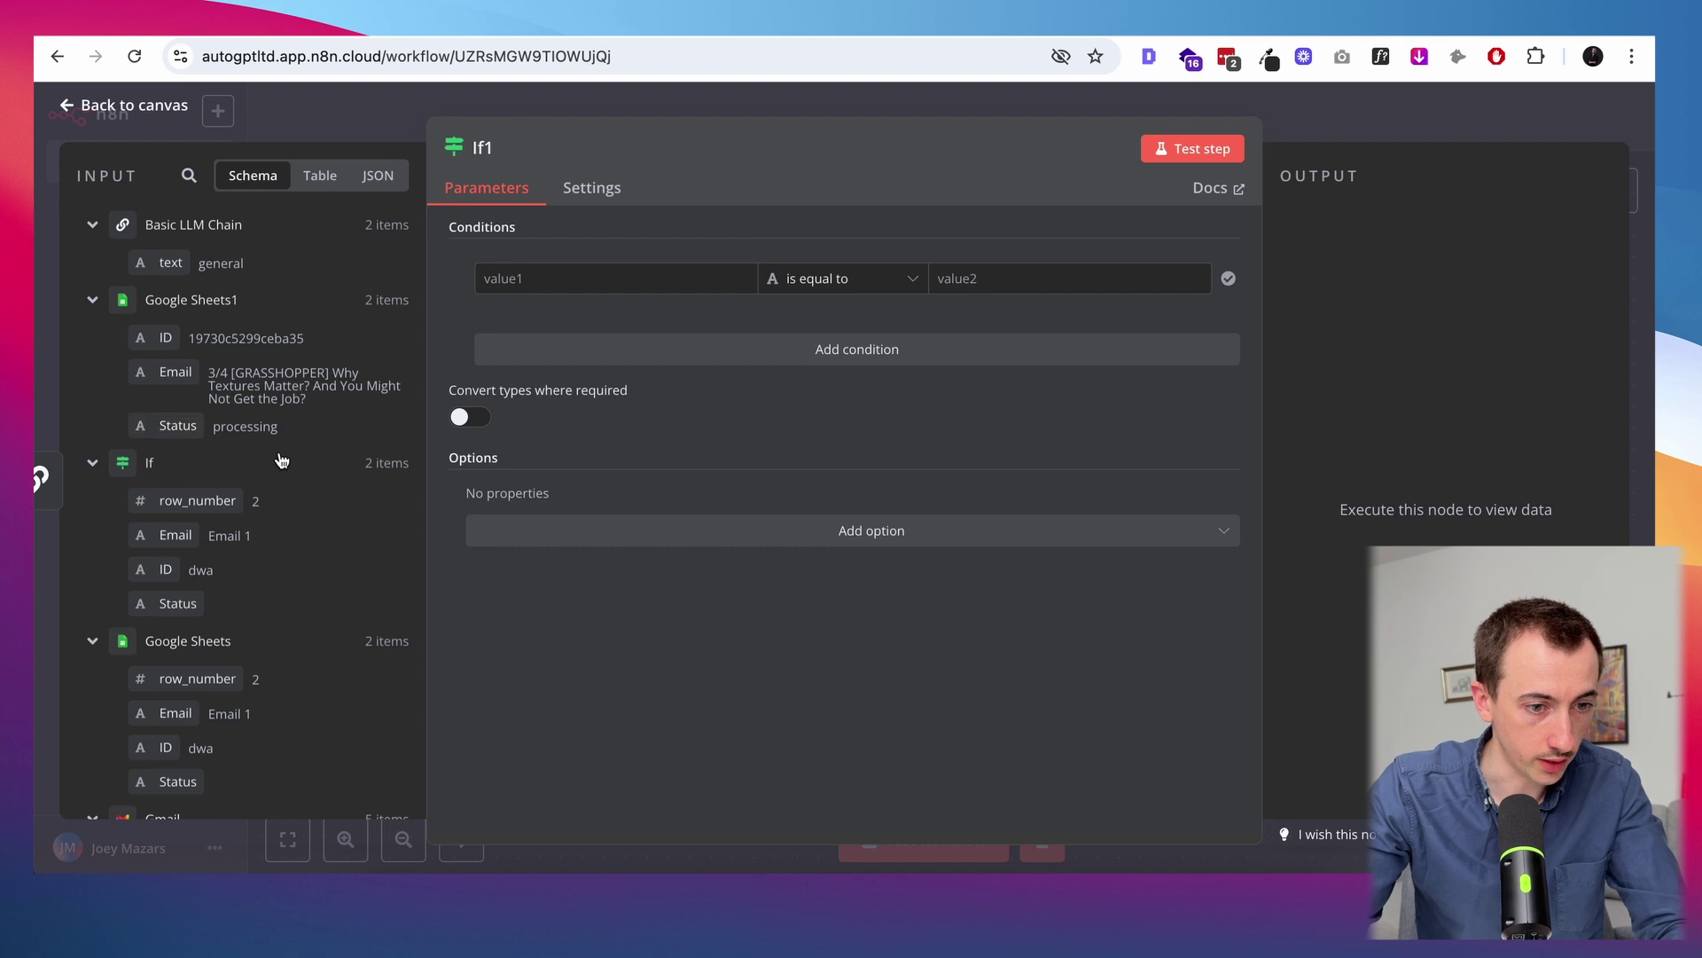
Set the If condition to check that the Basic LLM Chain's text equals "support", test it and return to the canvas
left_click_drag(178, 255, 510, 278)
left_click(1024, 280)
type("support")
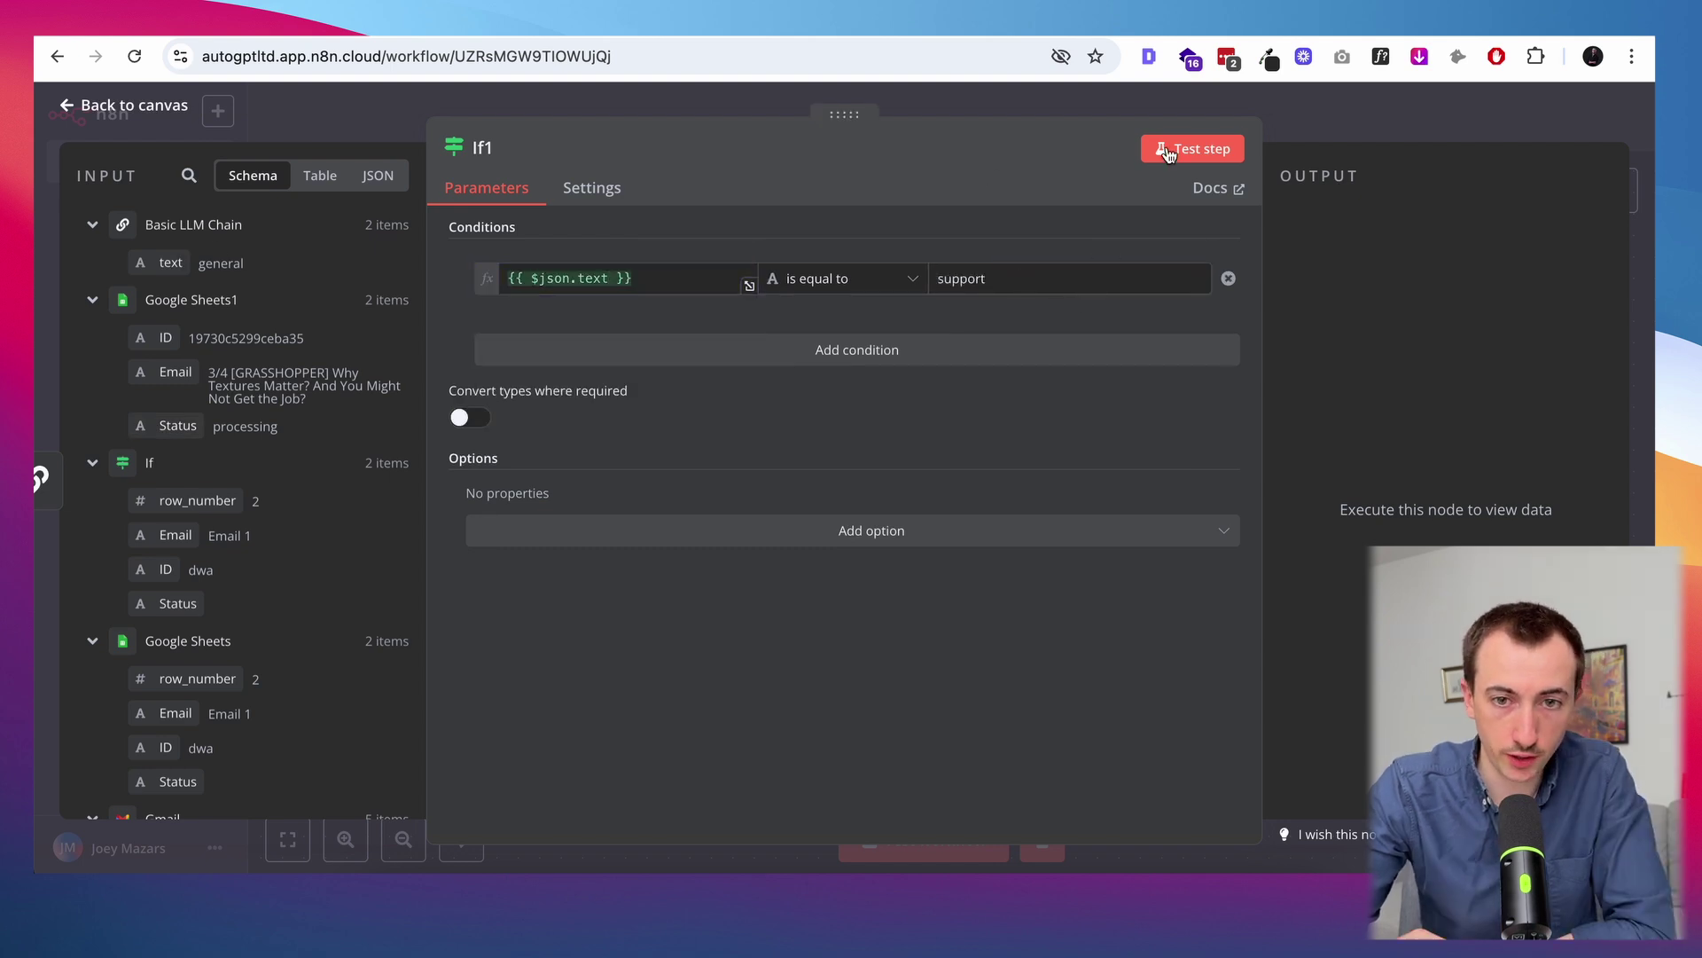
left_click(1193, 149)
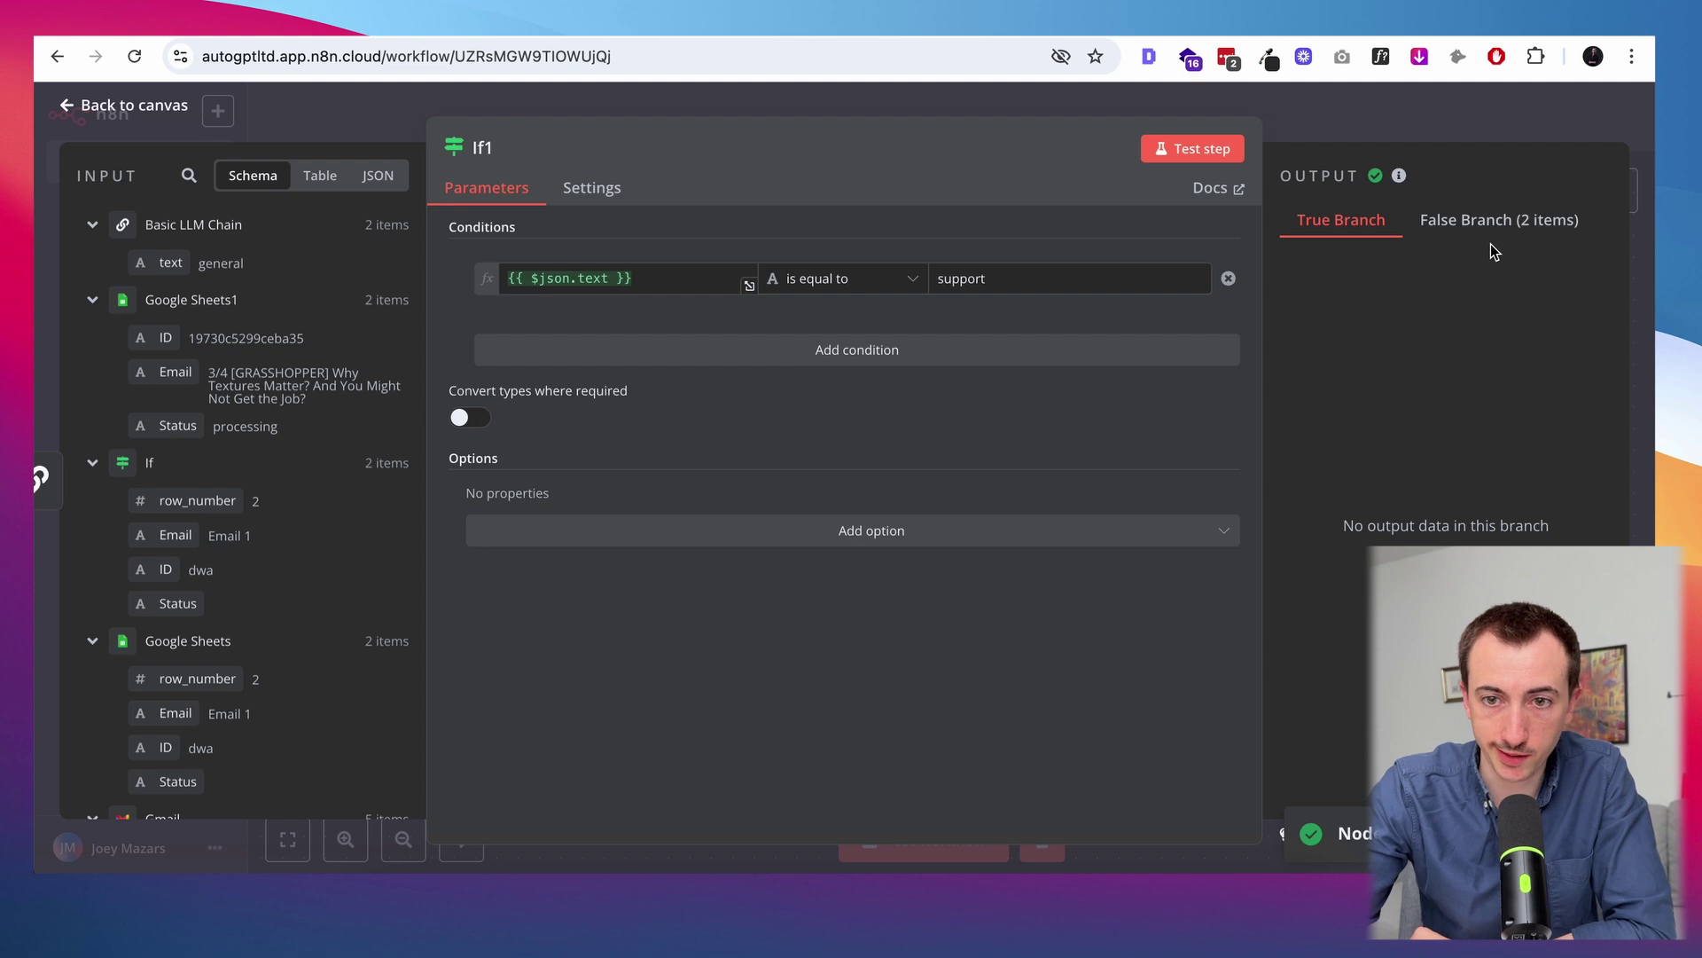
left_click(1380, 109)
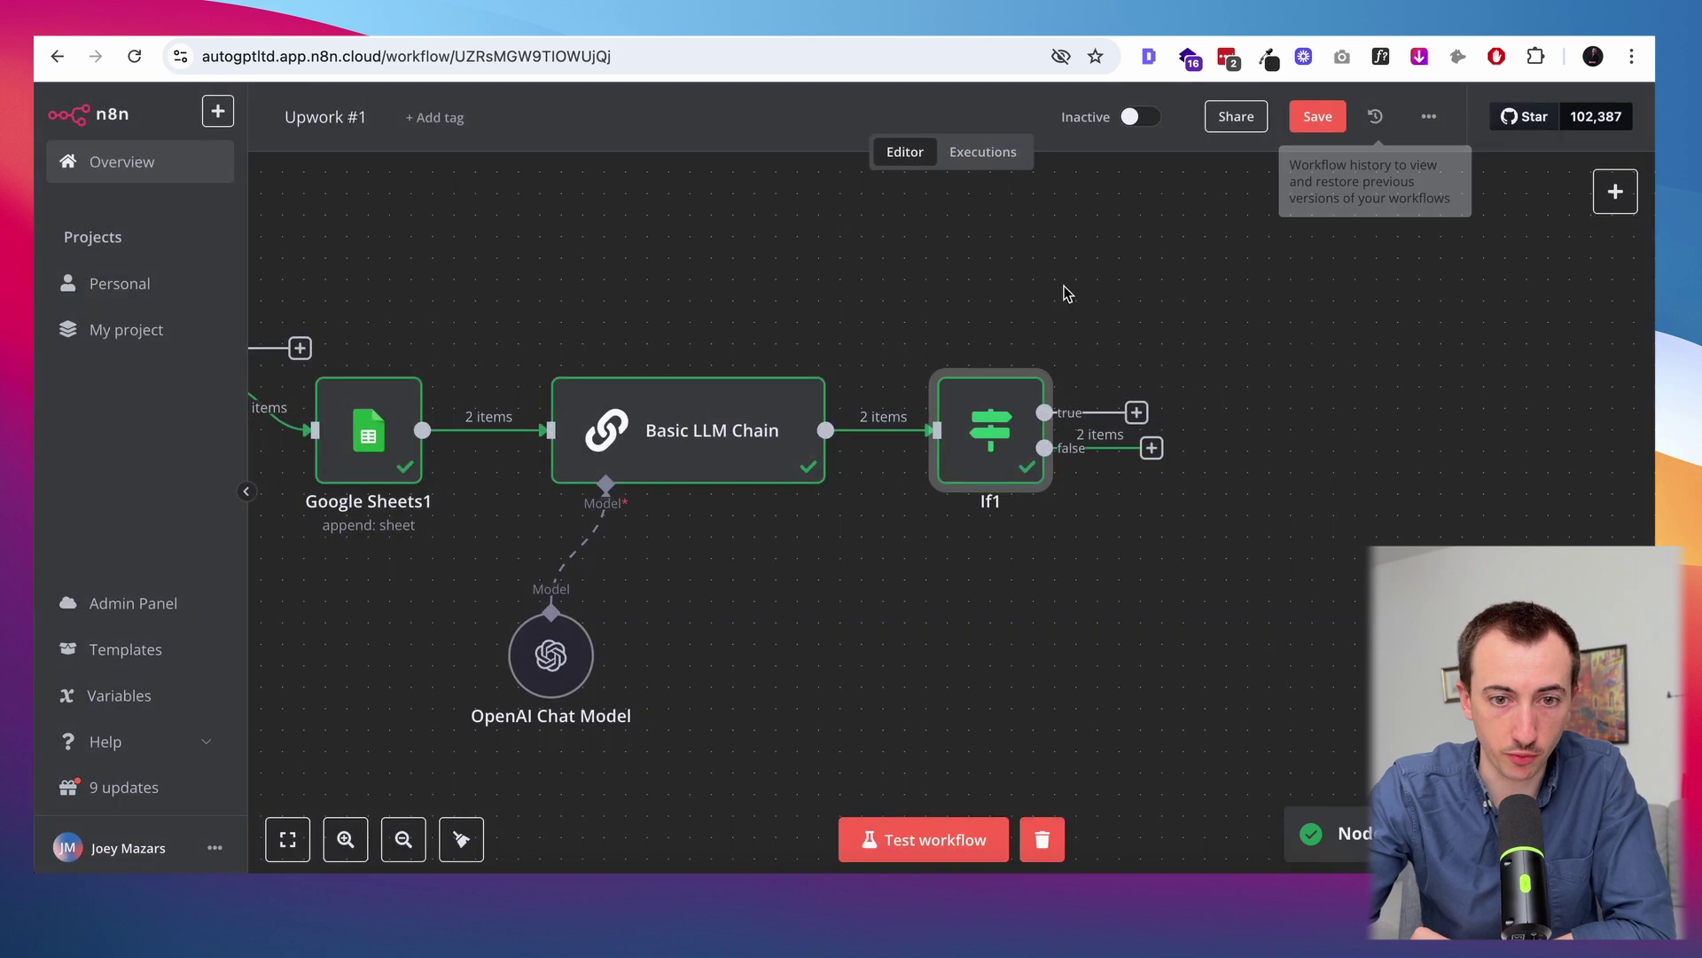
Add a Google Sheets Append or Update Row node on the If node's false branch for Upwork Examples, Sheet1, matching on ID
left_click(1151, 447)
type("sheet")
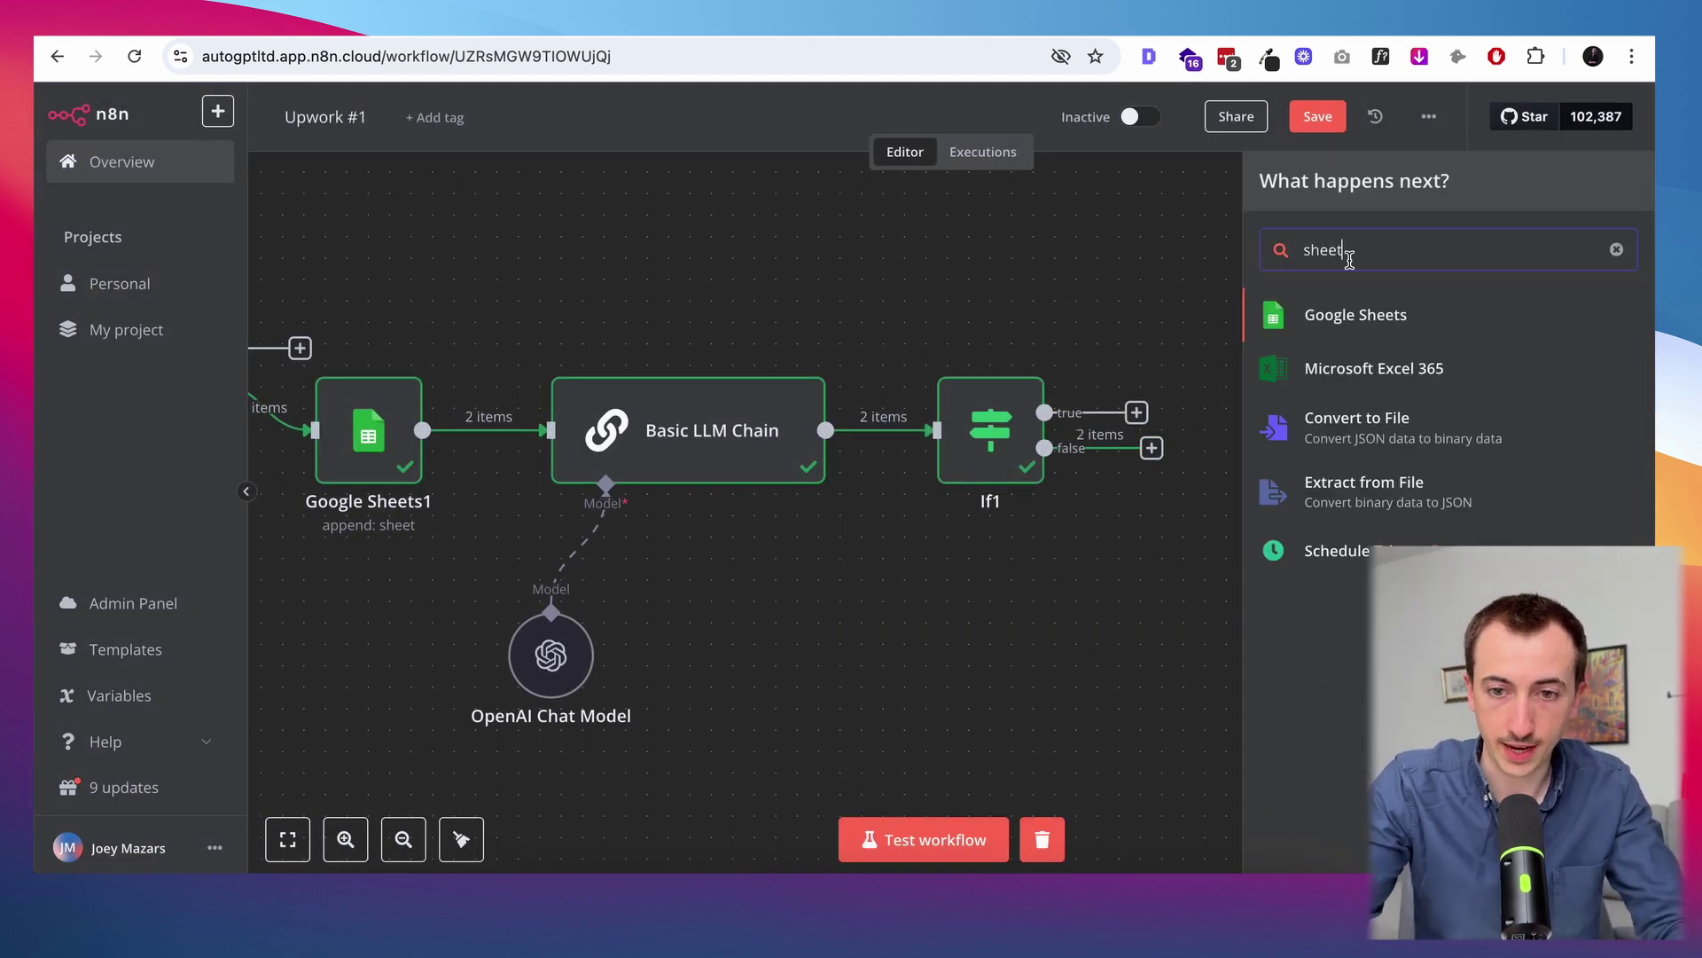
left_click(1355, 315)
left_click(1368, 650)
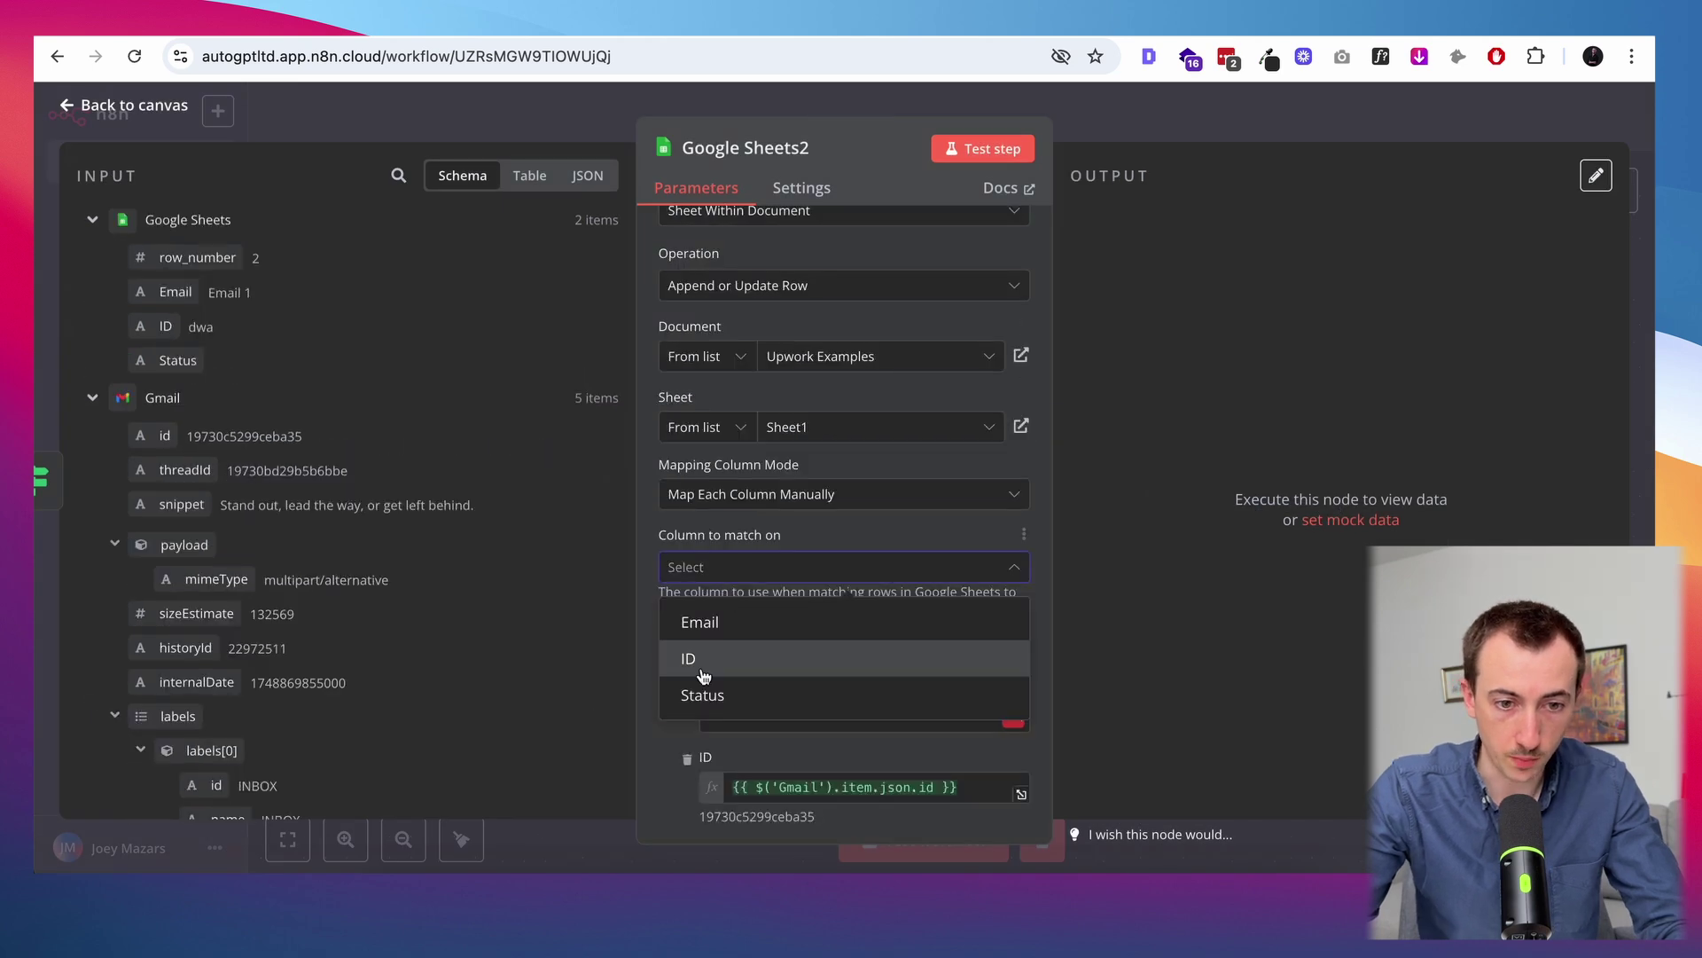
left_click(695, 658)
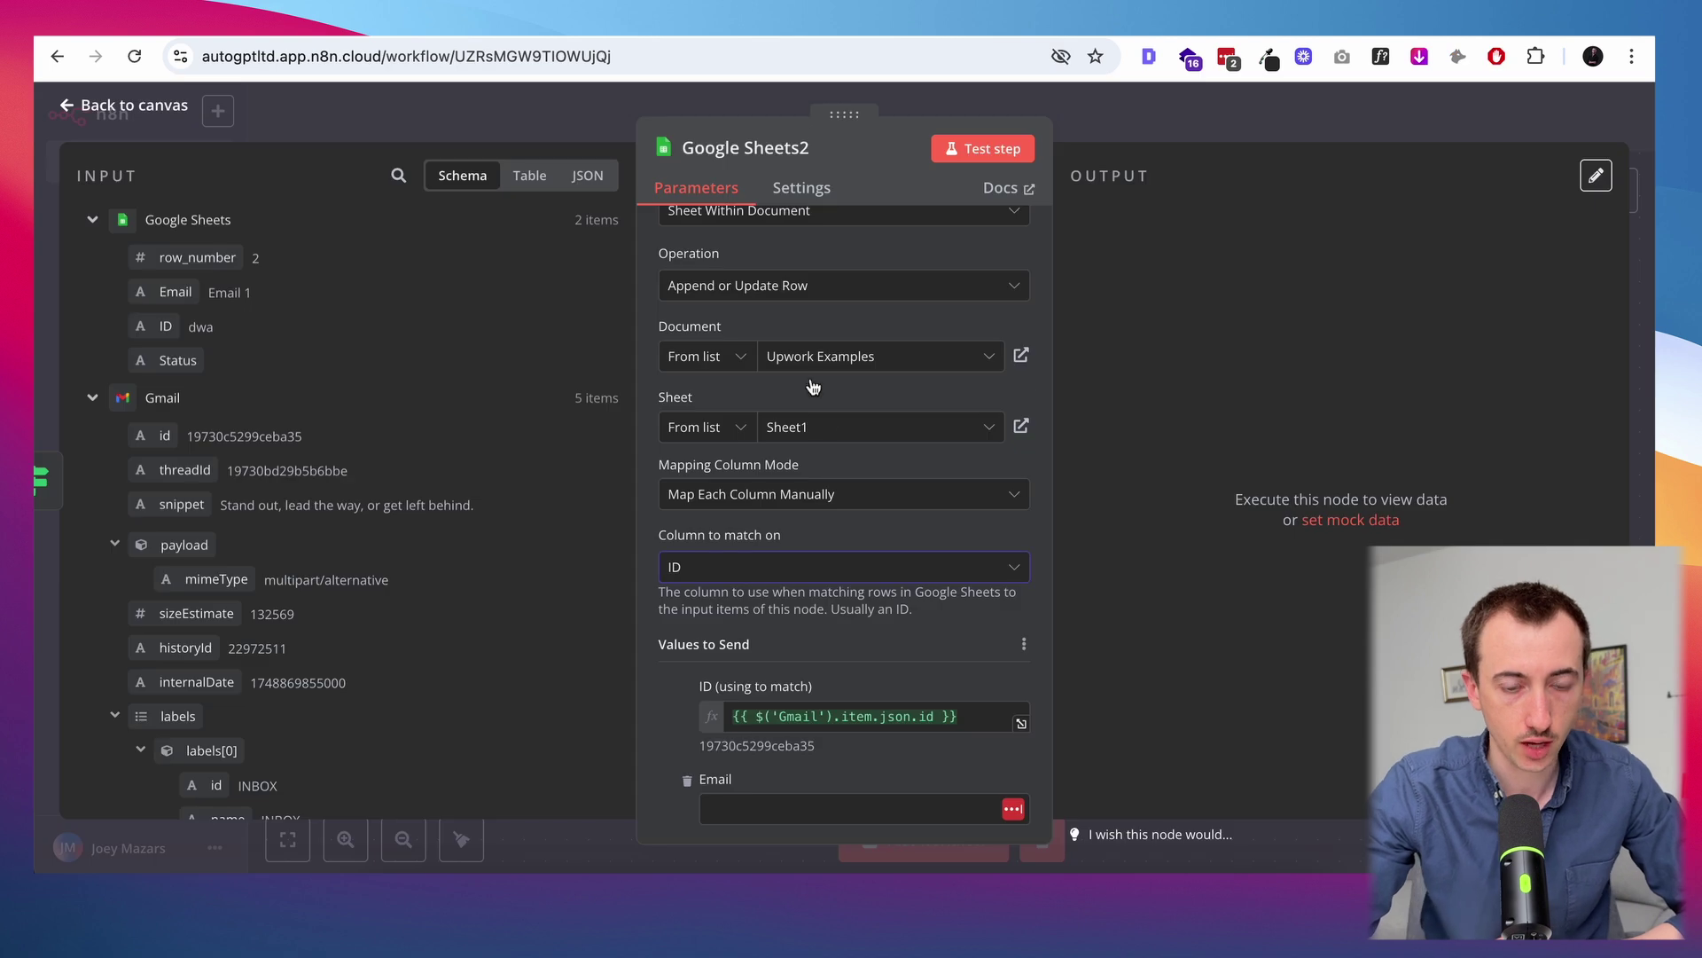
scroll(822, 416, "down", 2)
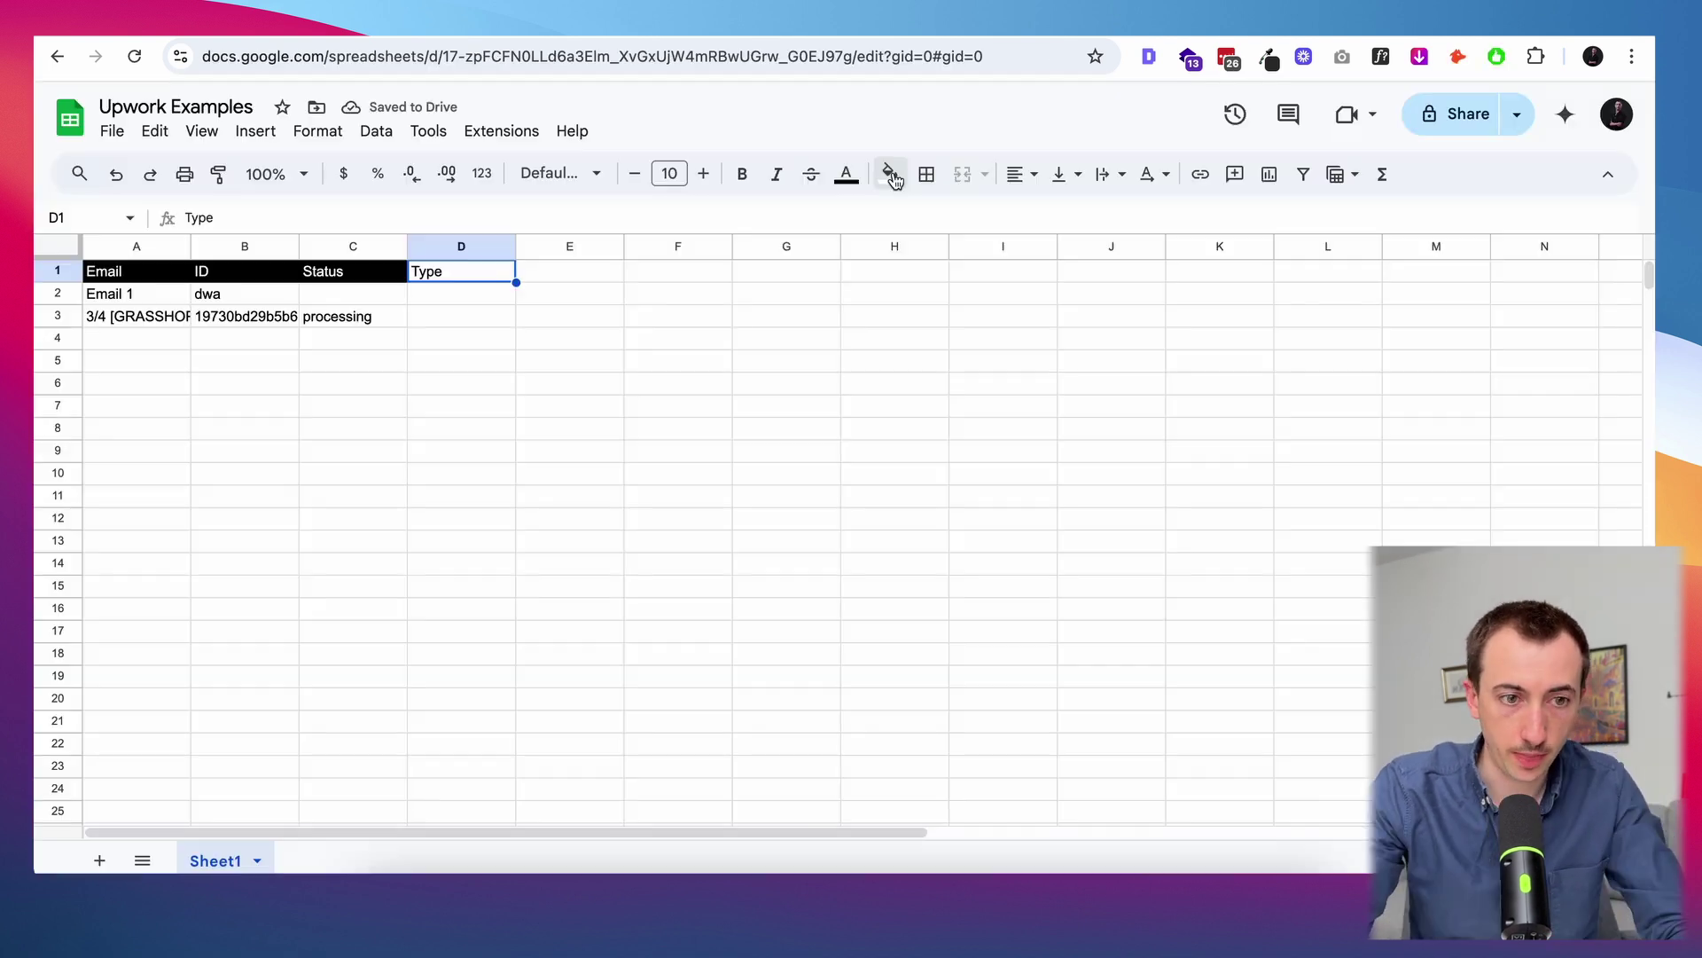
In the Upwork Examples spreadsheet, give the Type header in D1 a black fill and white text
left_click(889, 174)
left_click(897, 249)
left_click(845, 174)
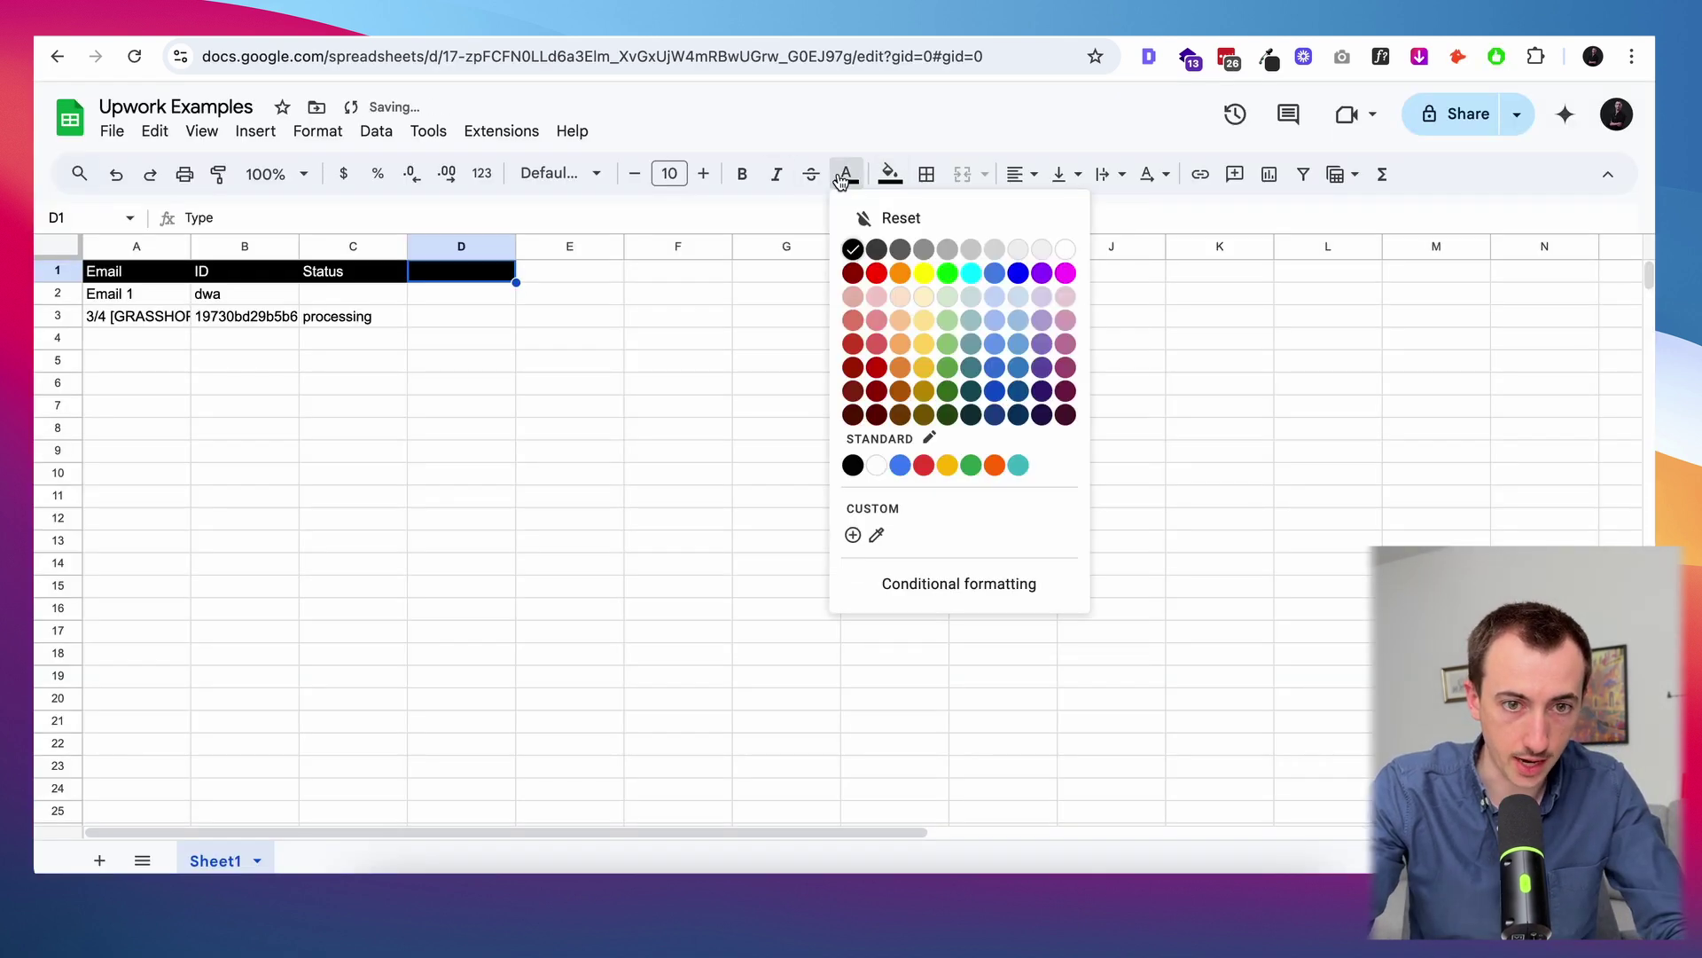
left_click(1068, 250)
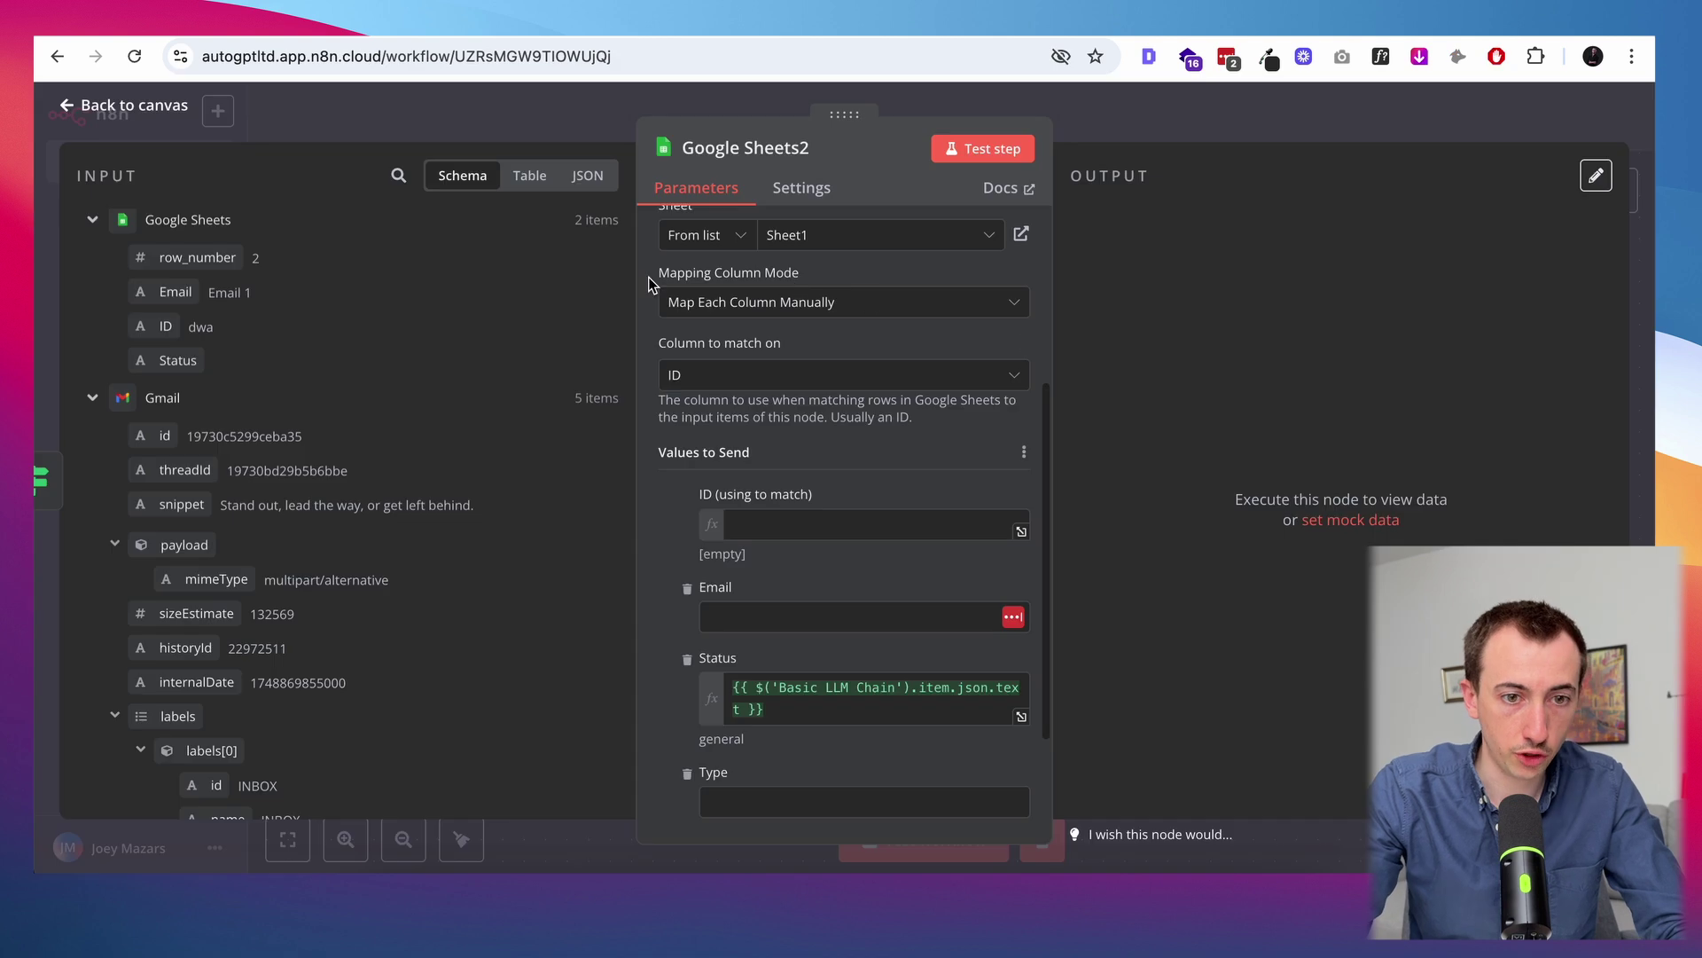
Set the Status value in the false branch's Google Sheets node to "complete" and return to the canvas
scroll(753, 377, "down", 4)
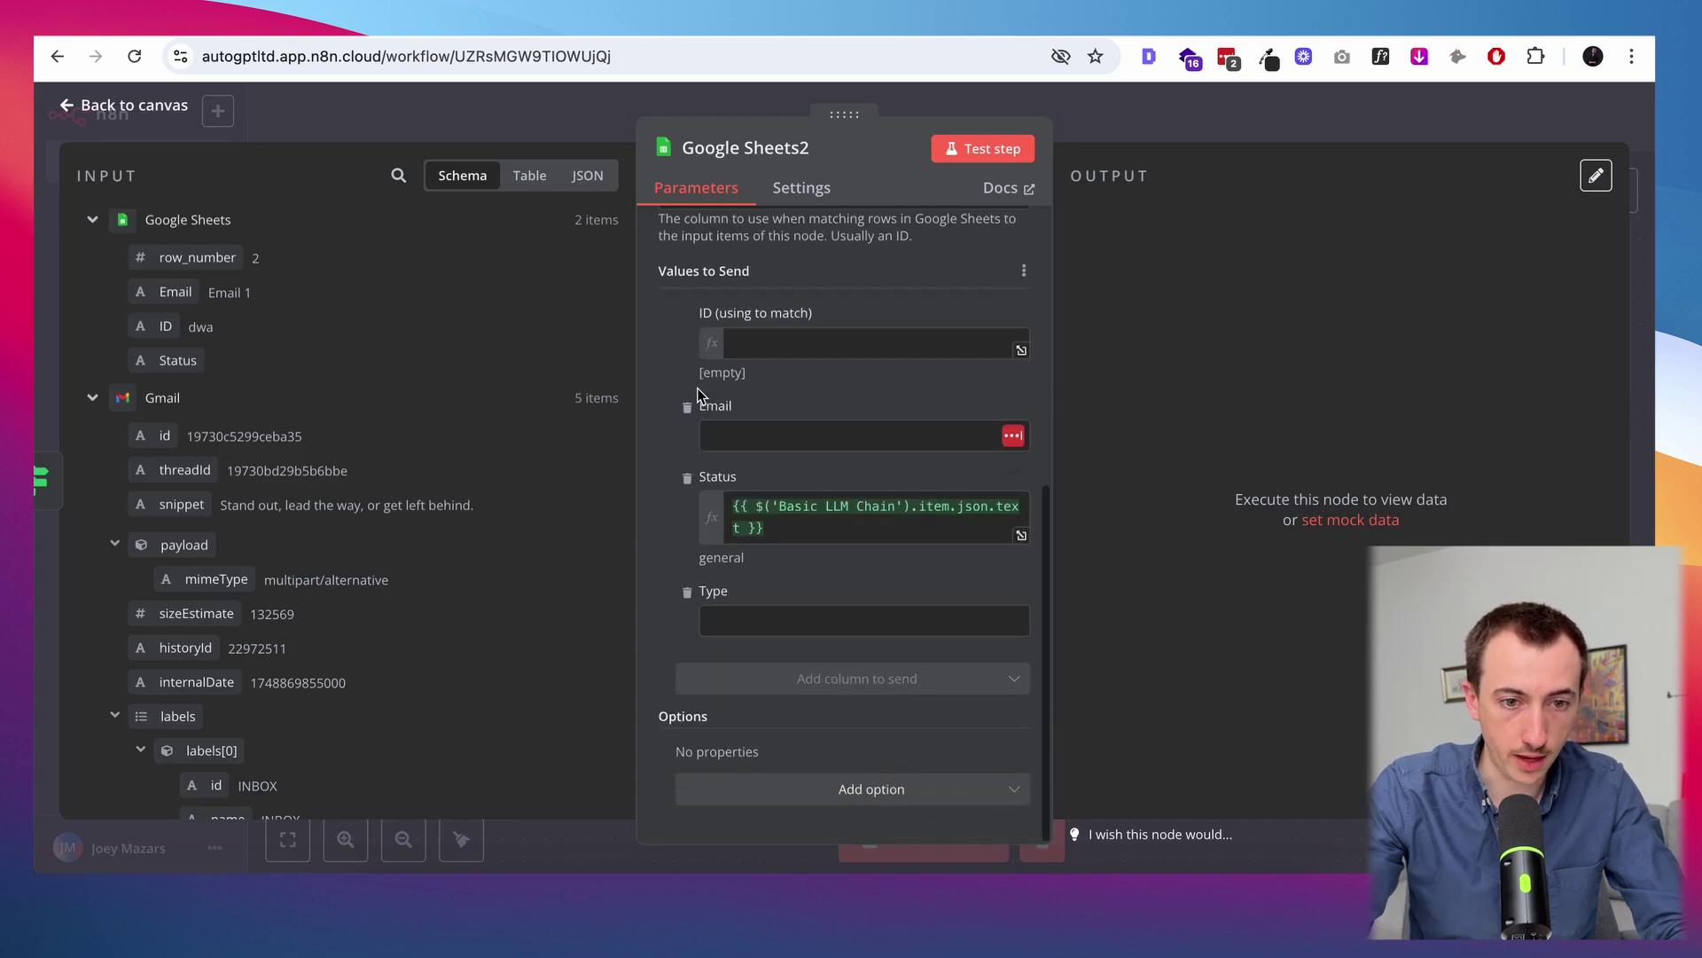
triple_click(776, 527)
type("com")
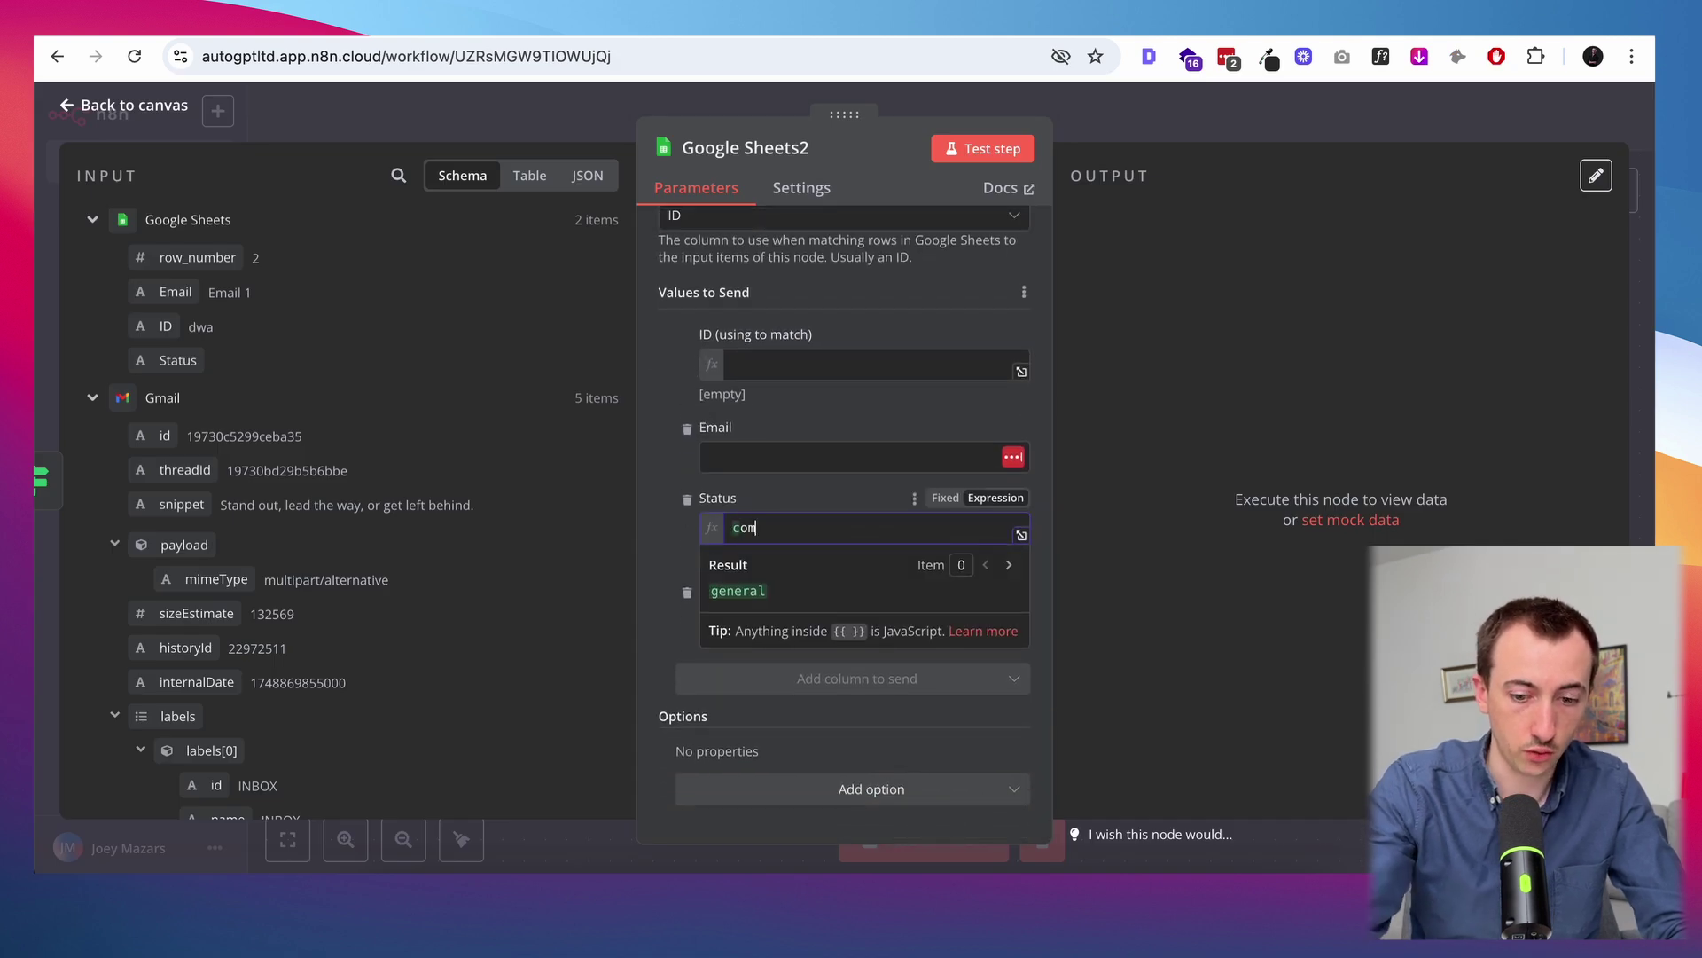
type("plete")
left_click(789, 662)
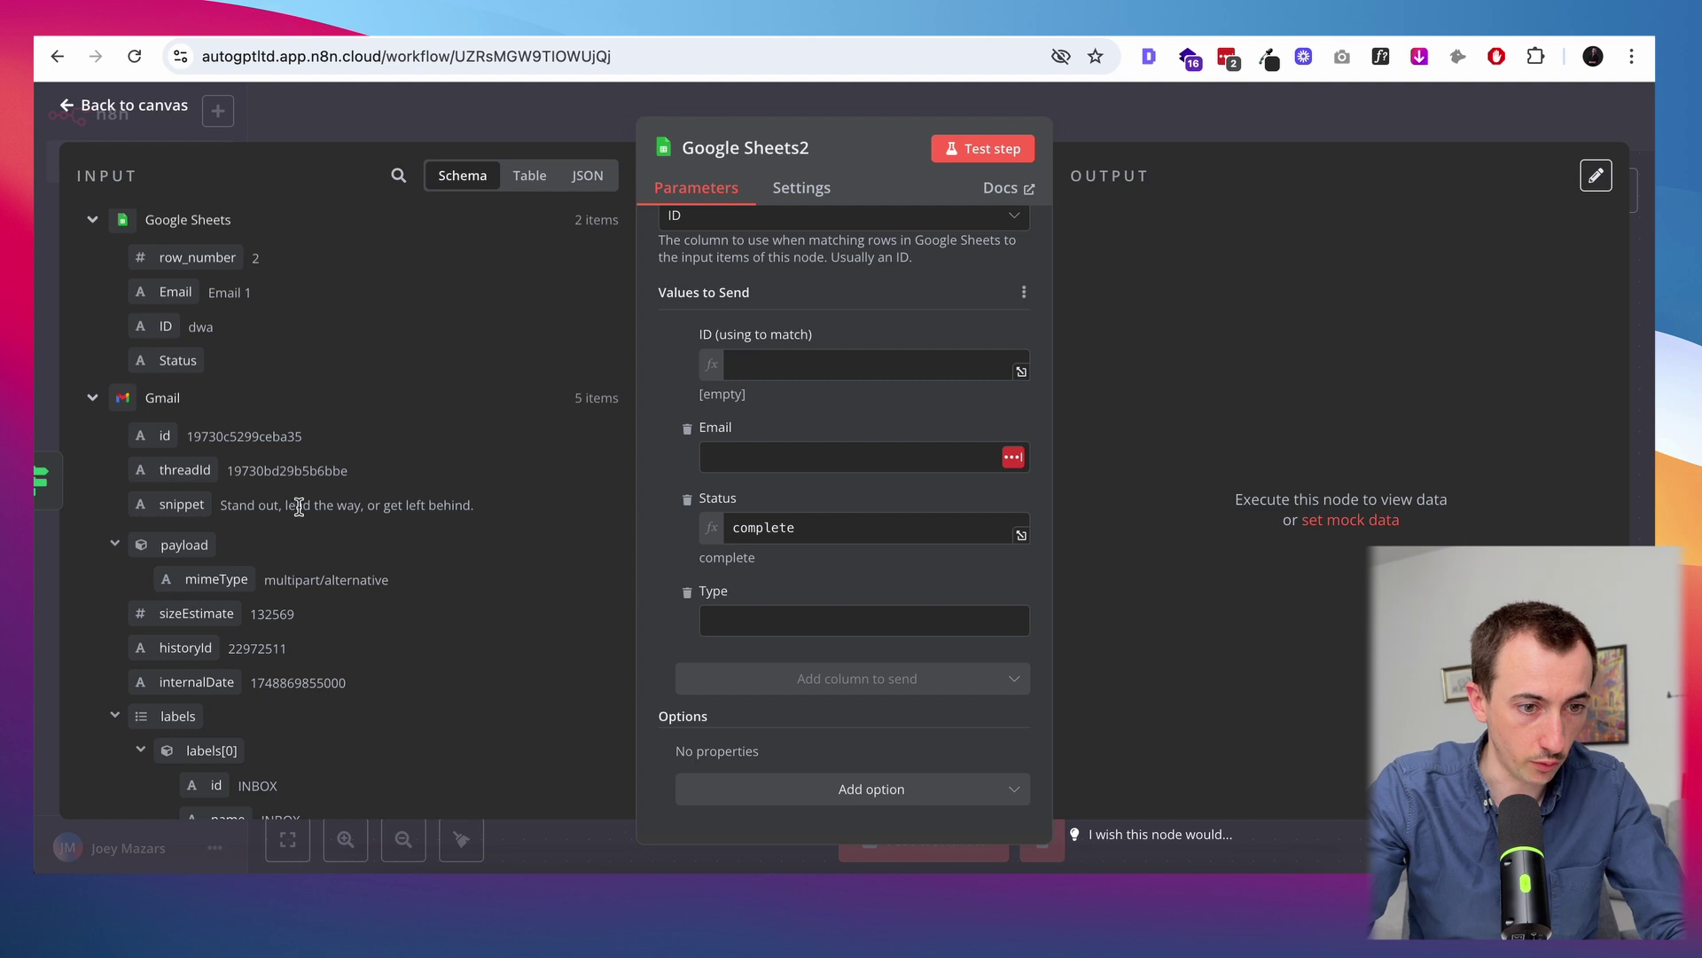
left_click(724, 616)
key("Escape")
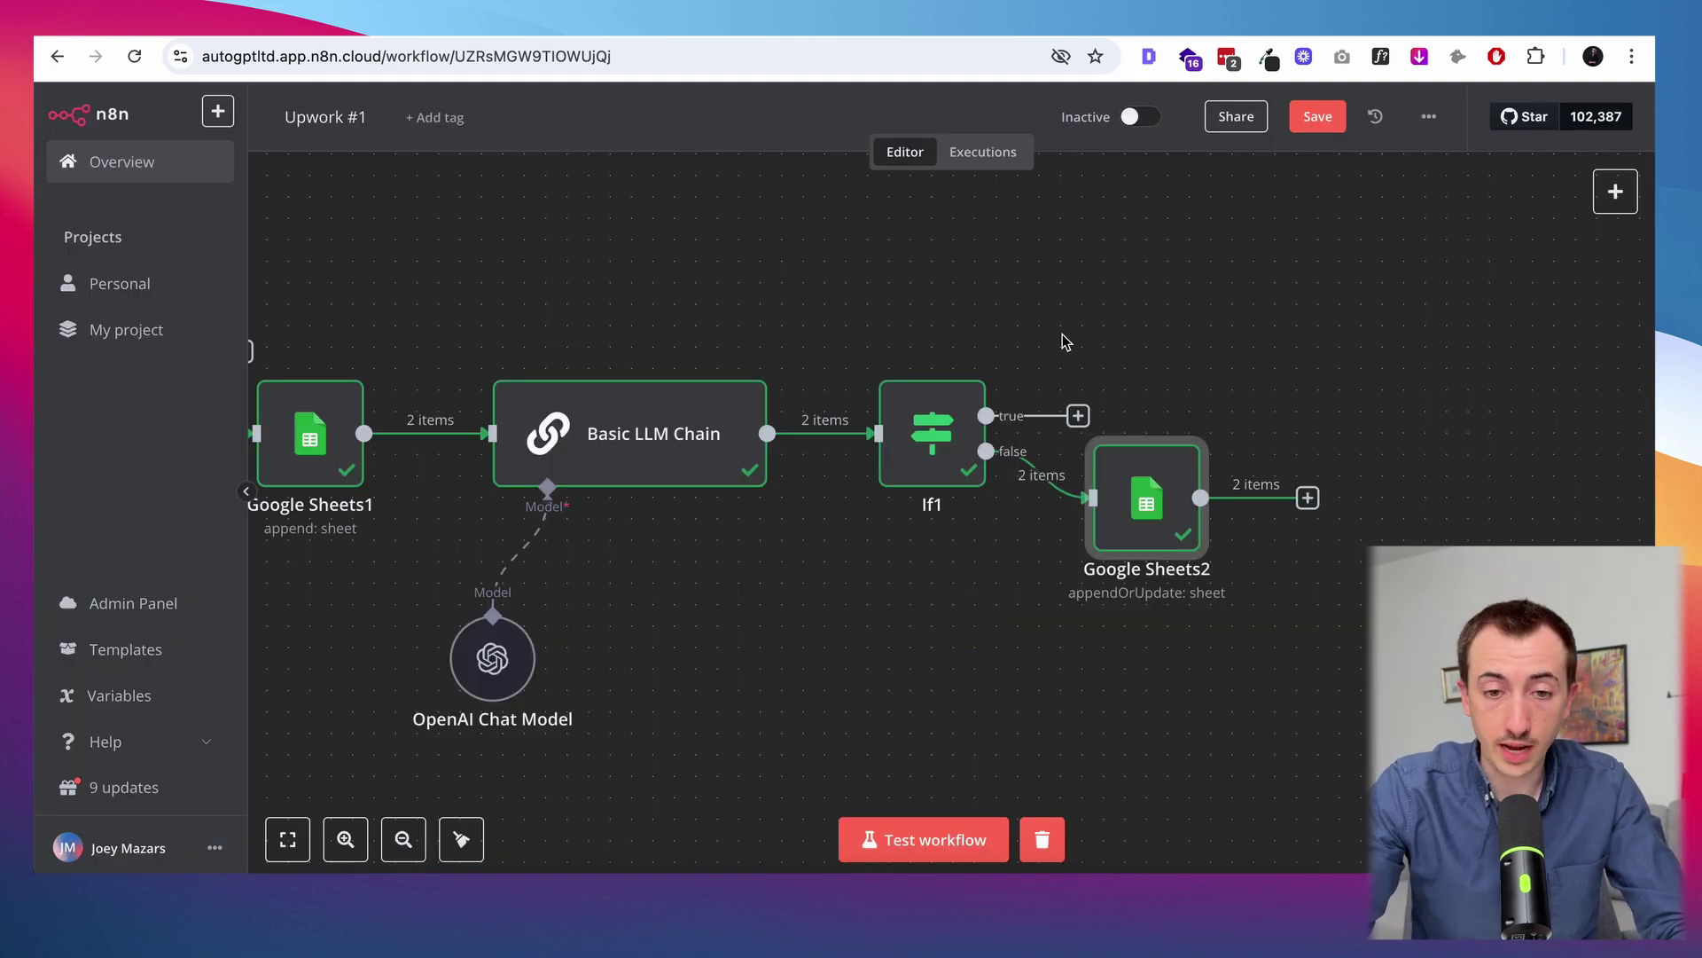
Add an AI Agent on the If node's true branch with a gpt-4o-mini OpenAI Chat Model placed beneath it
left_click_drag(1077, 415, 1080, 348)
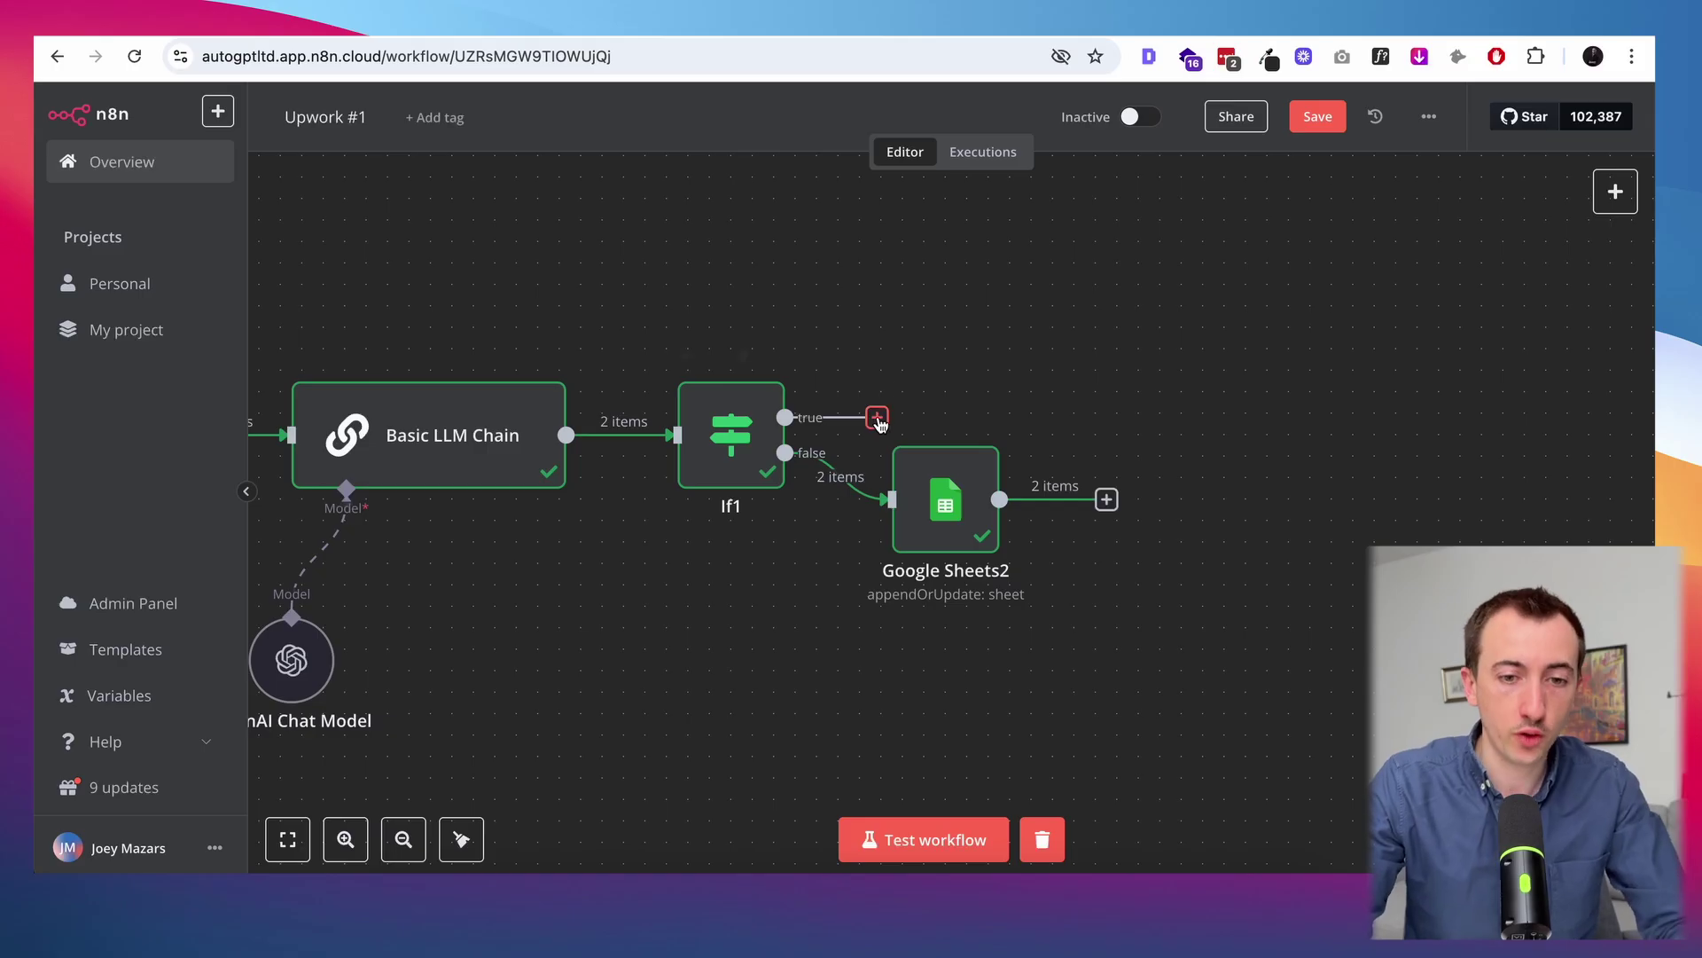
left_click(877, 417)
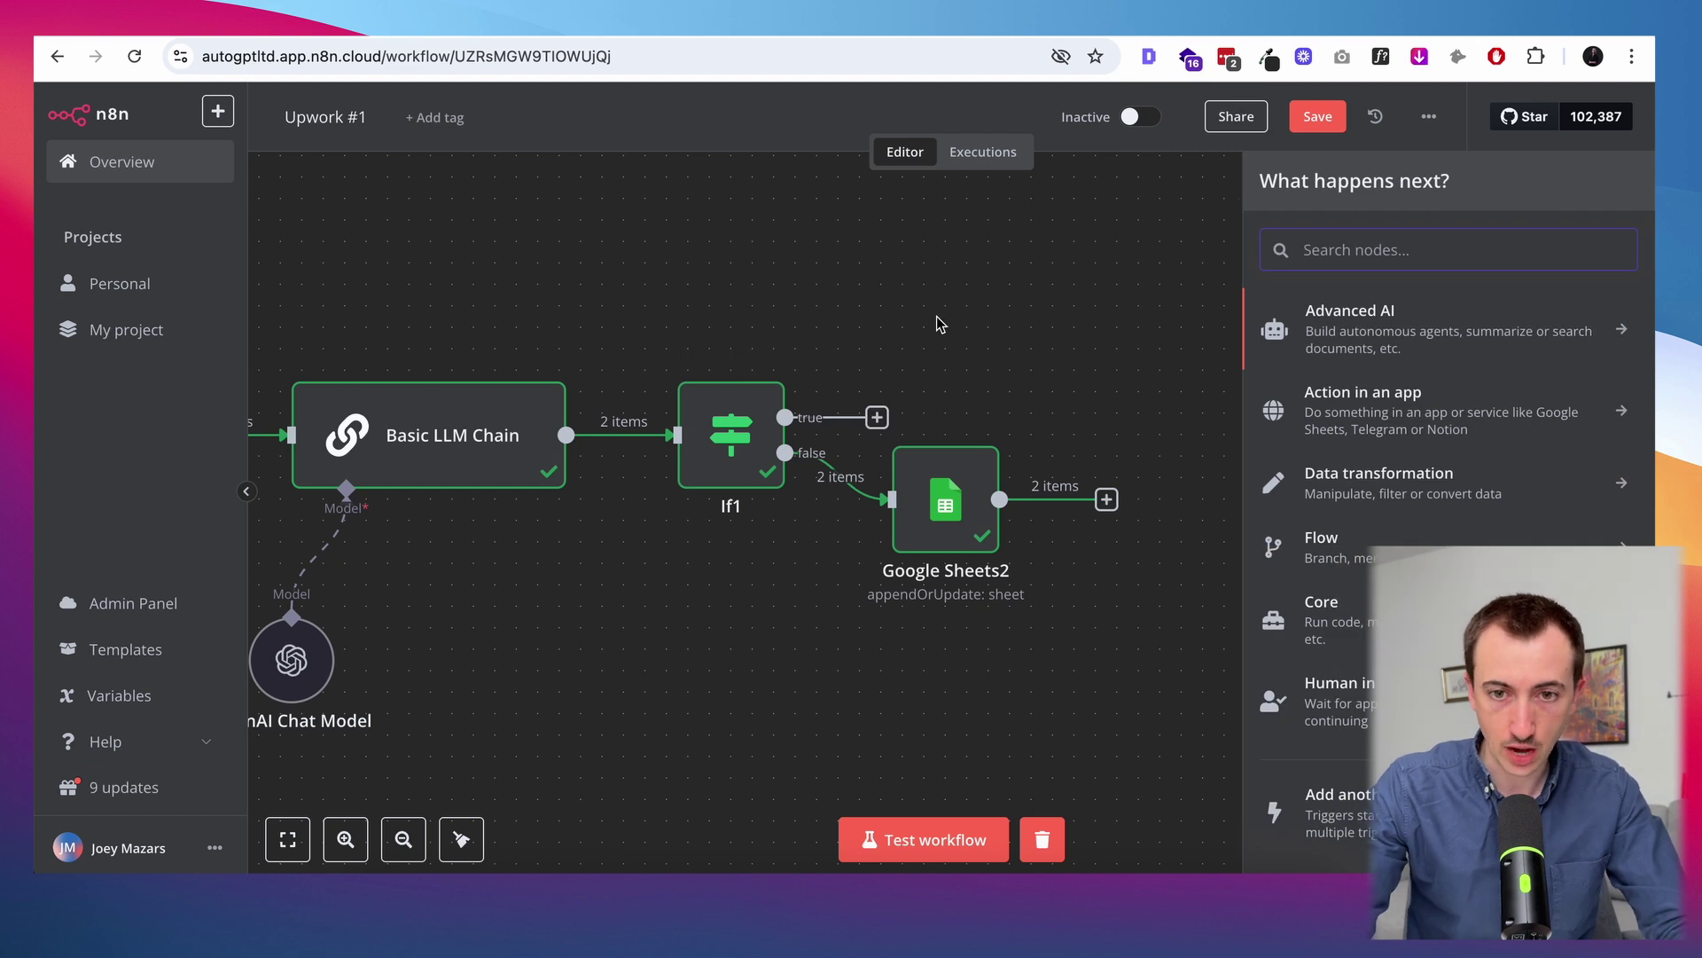
type("ai agent")
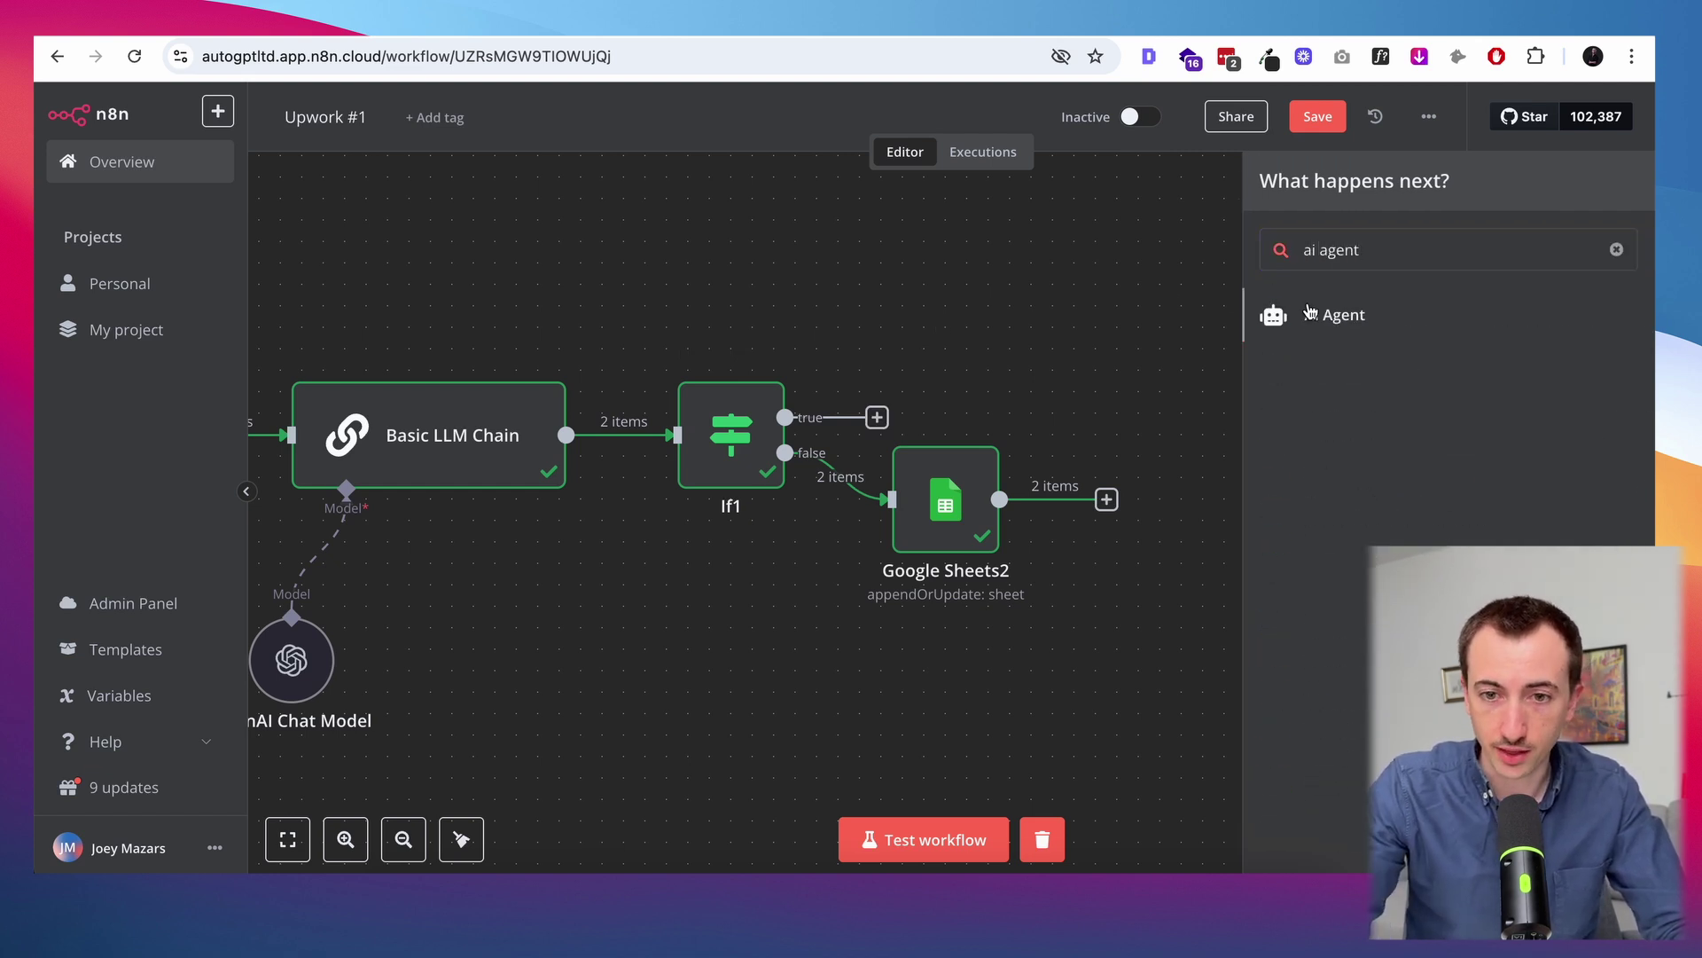
left_click(1310, 312)
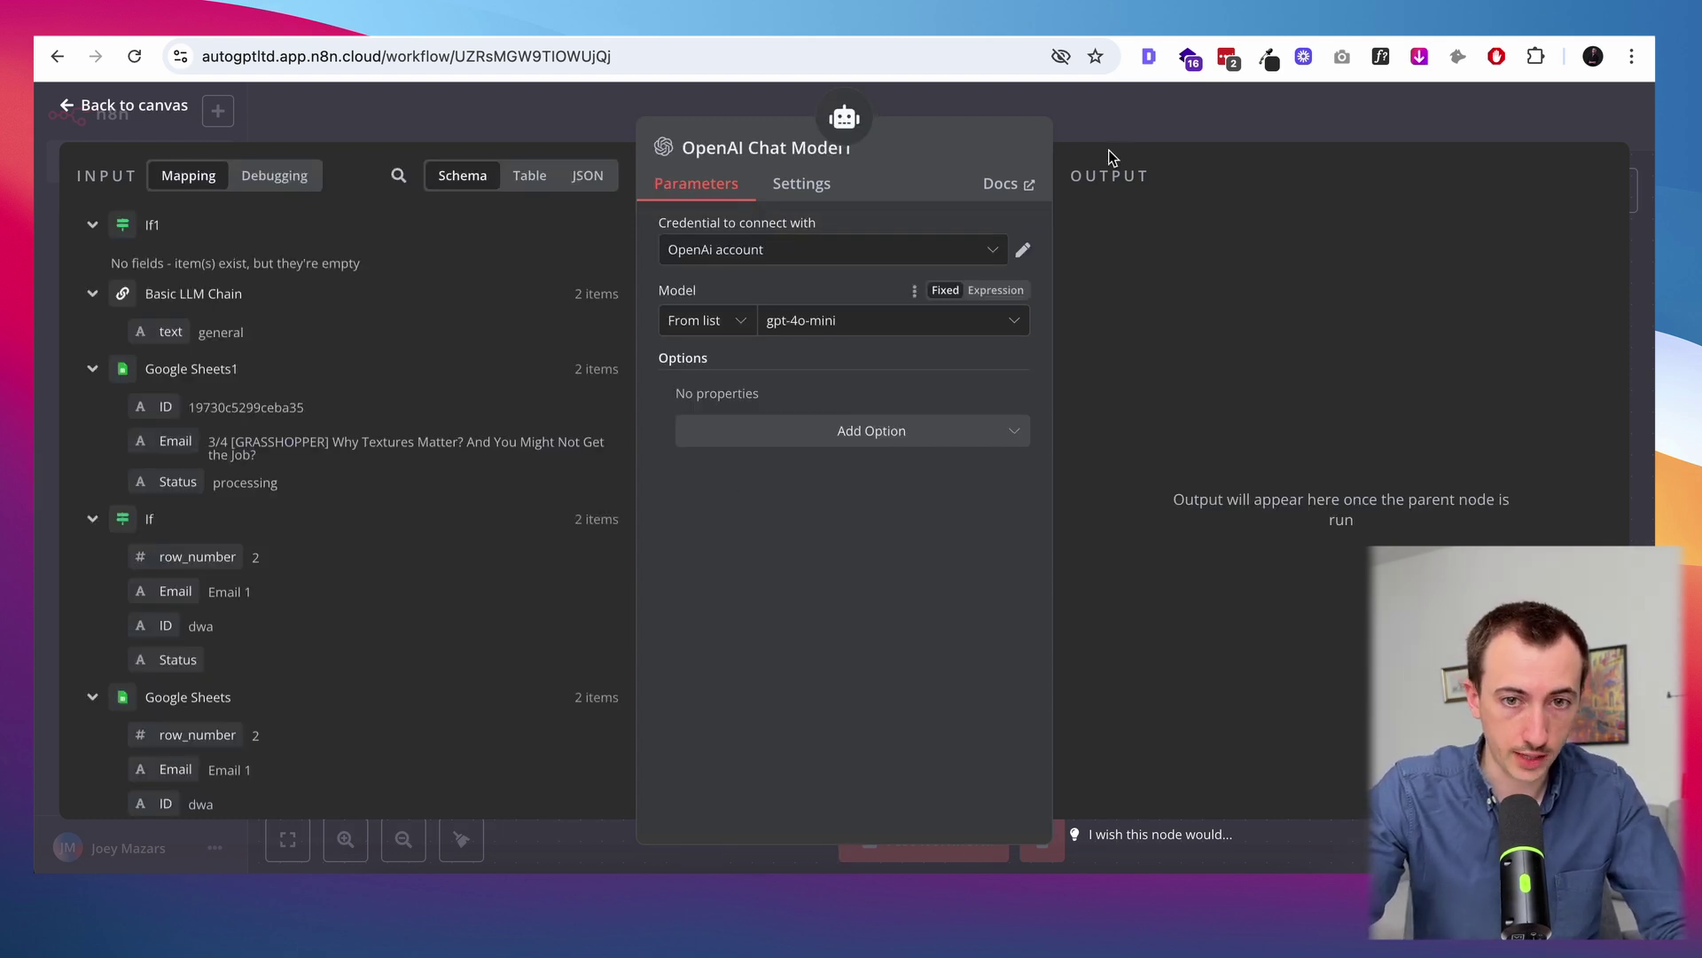
left_click(1210, 96)
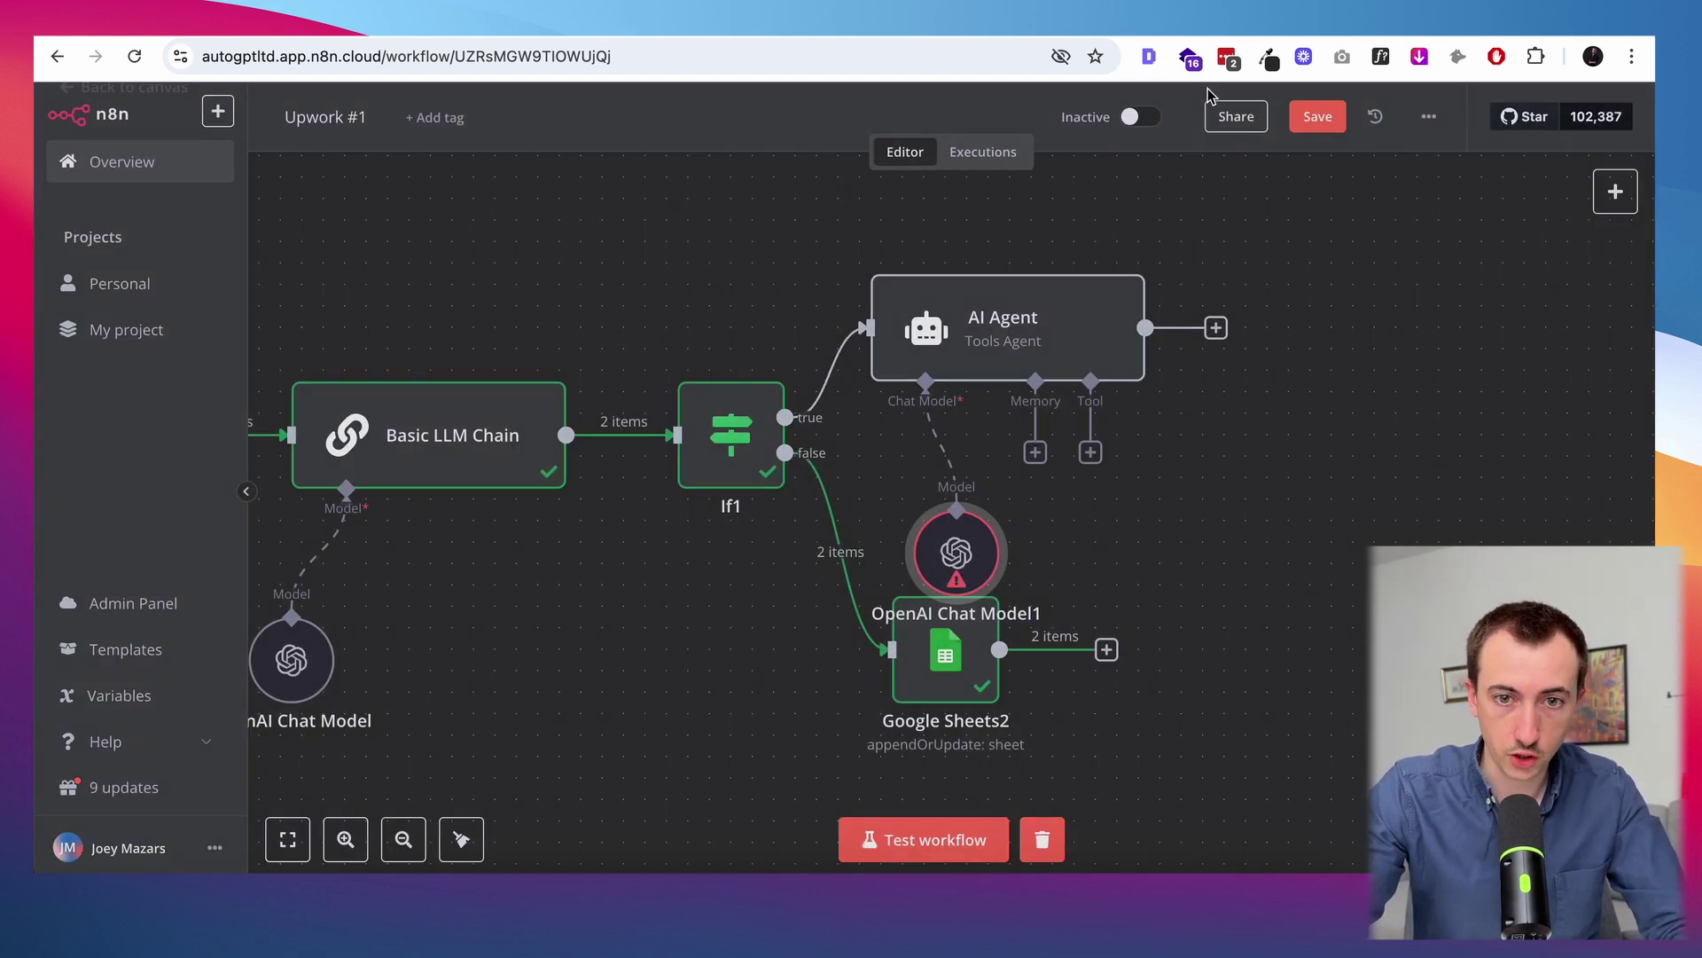
left_click_drag(980, 531, 937, 467)
Attach a Simple Memory and a Pinecone Vector Store tool to the AI Agent, placing the vector store below the agent
left_click(1035, 452)
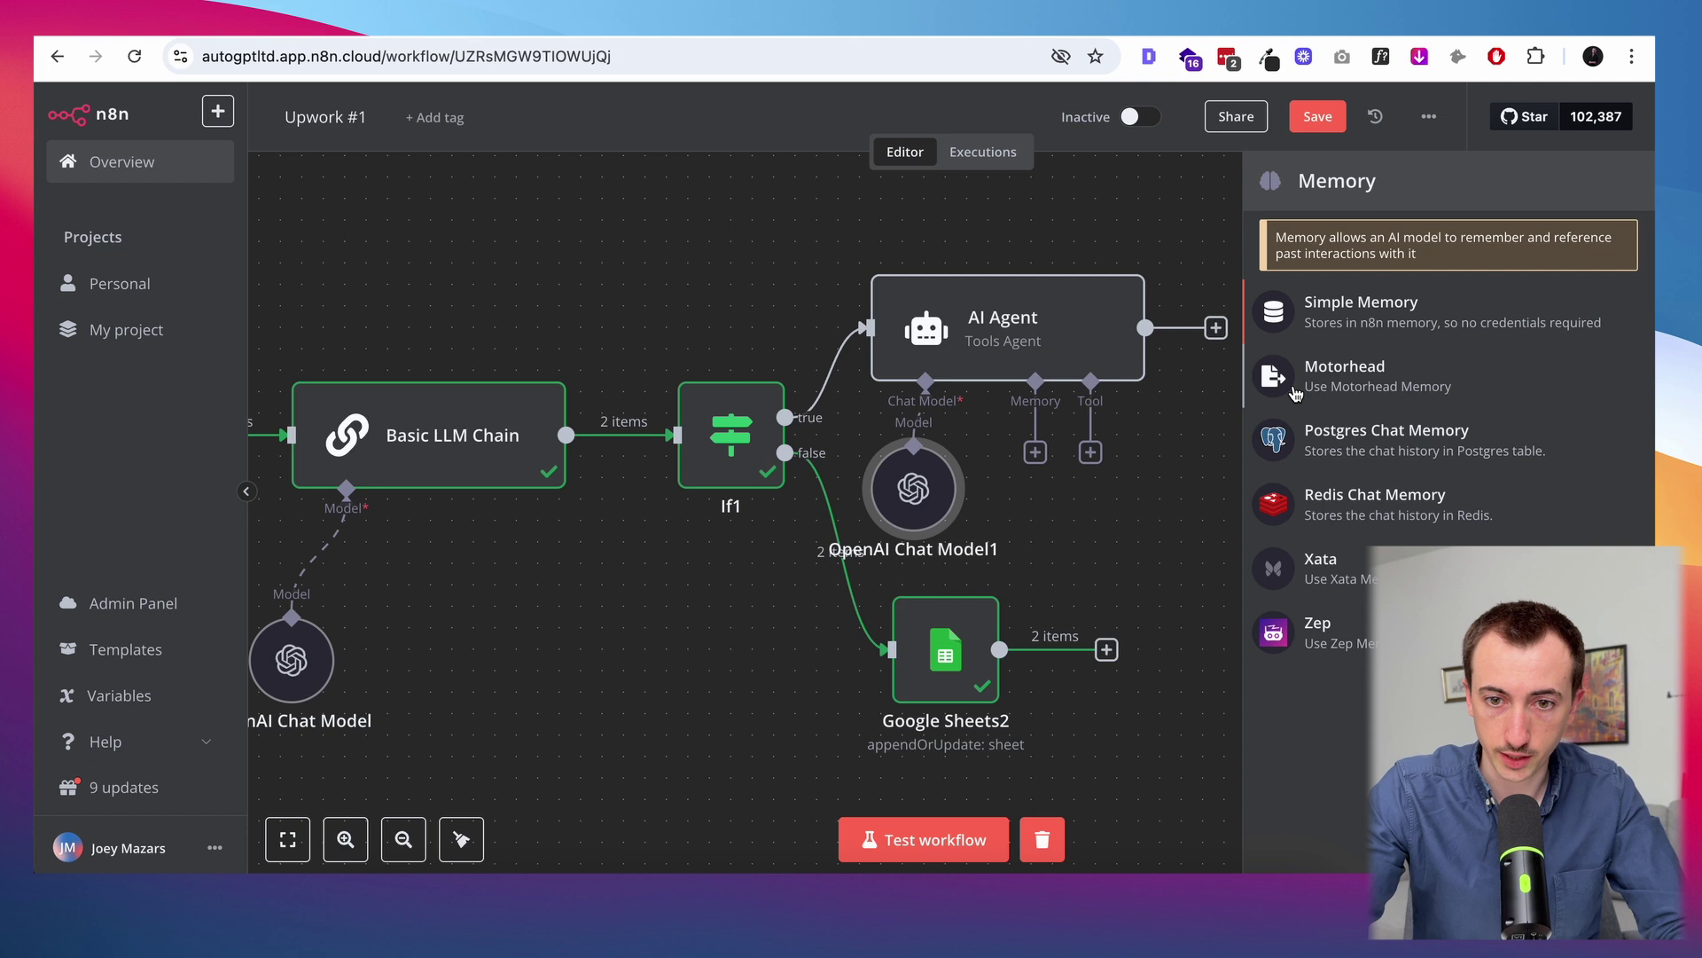
left_click(1394, 320)
left_click(1090, 452)
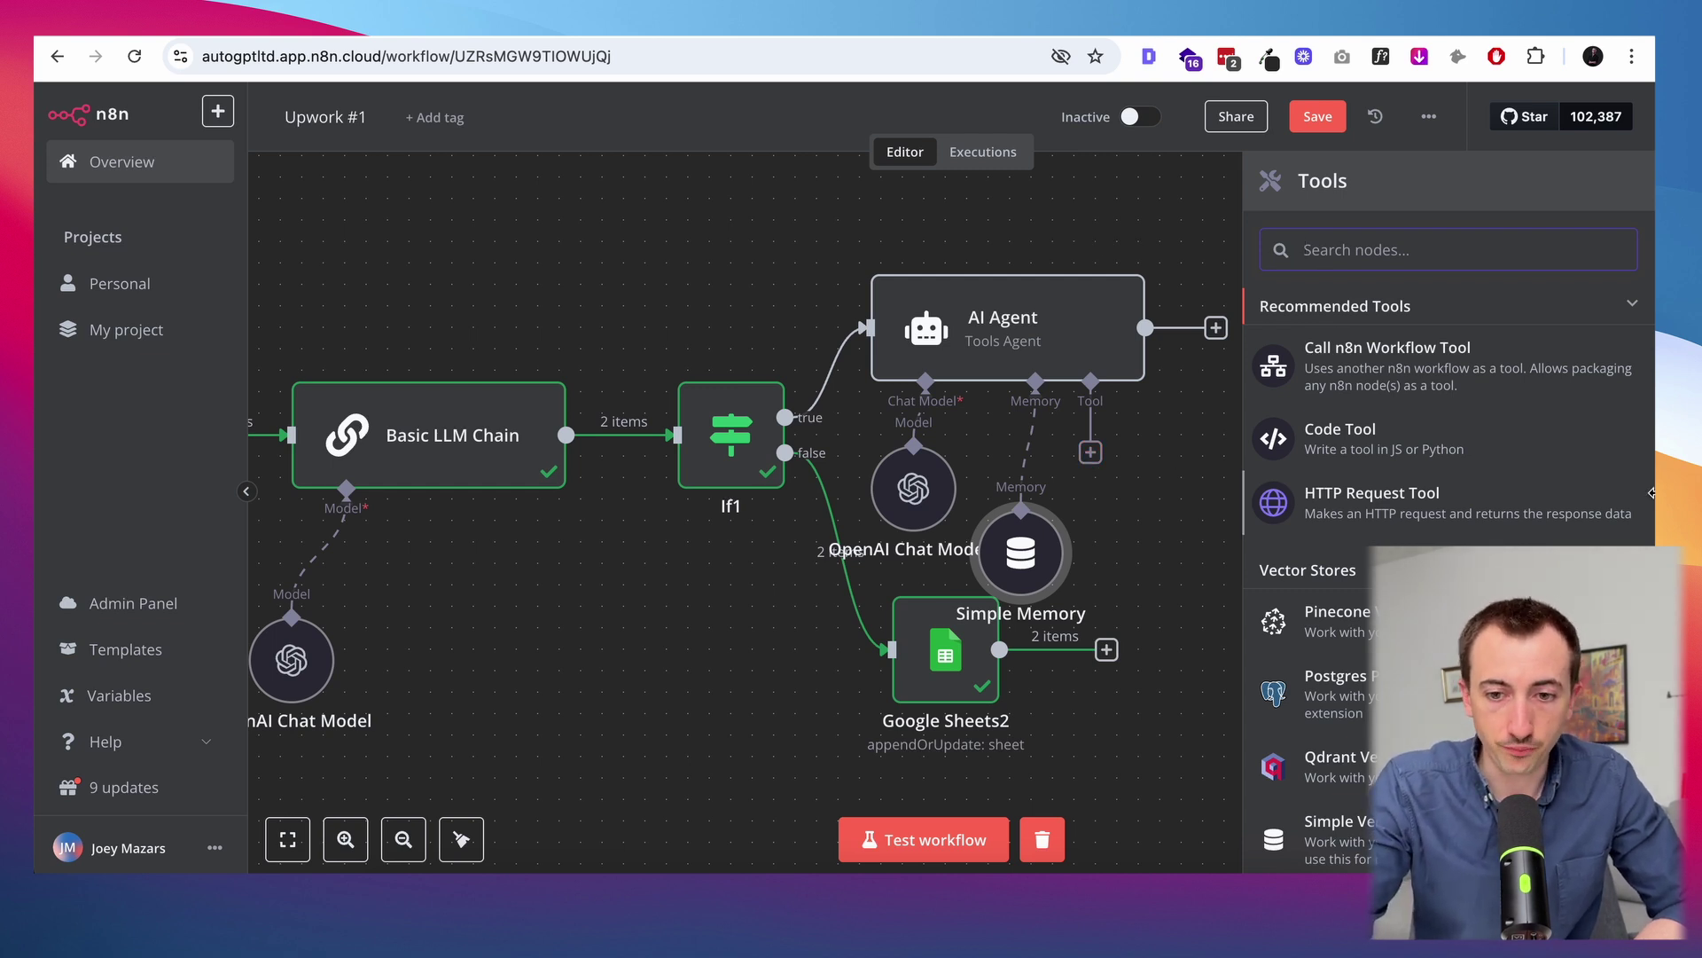
left_click(1365, 616)
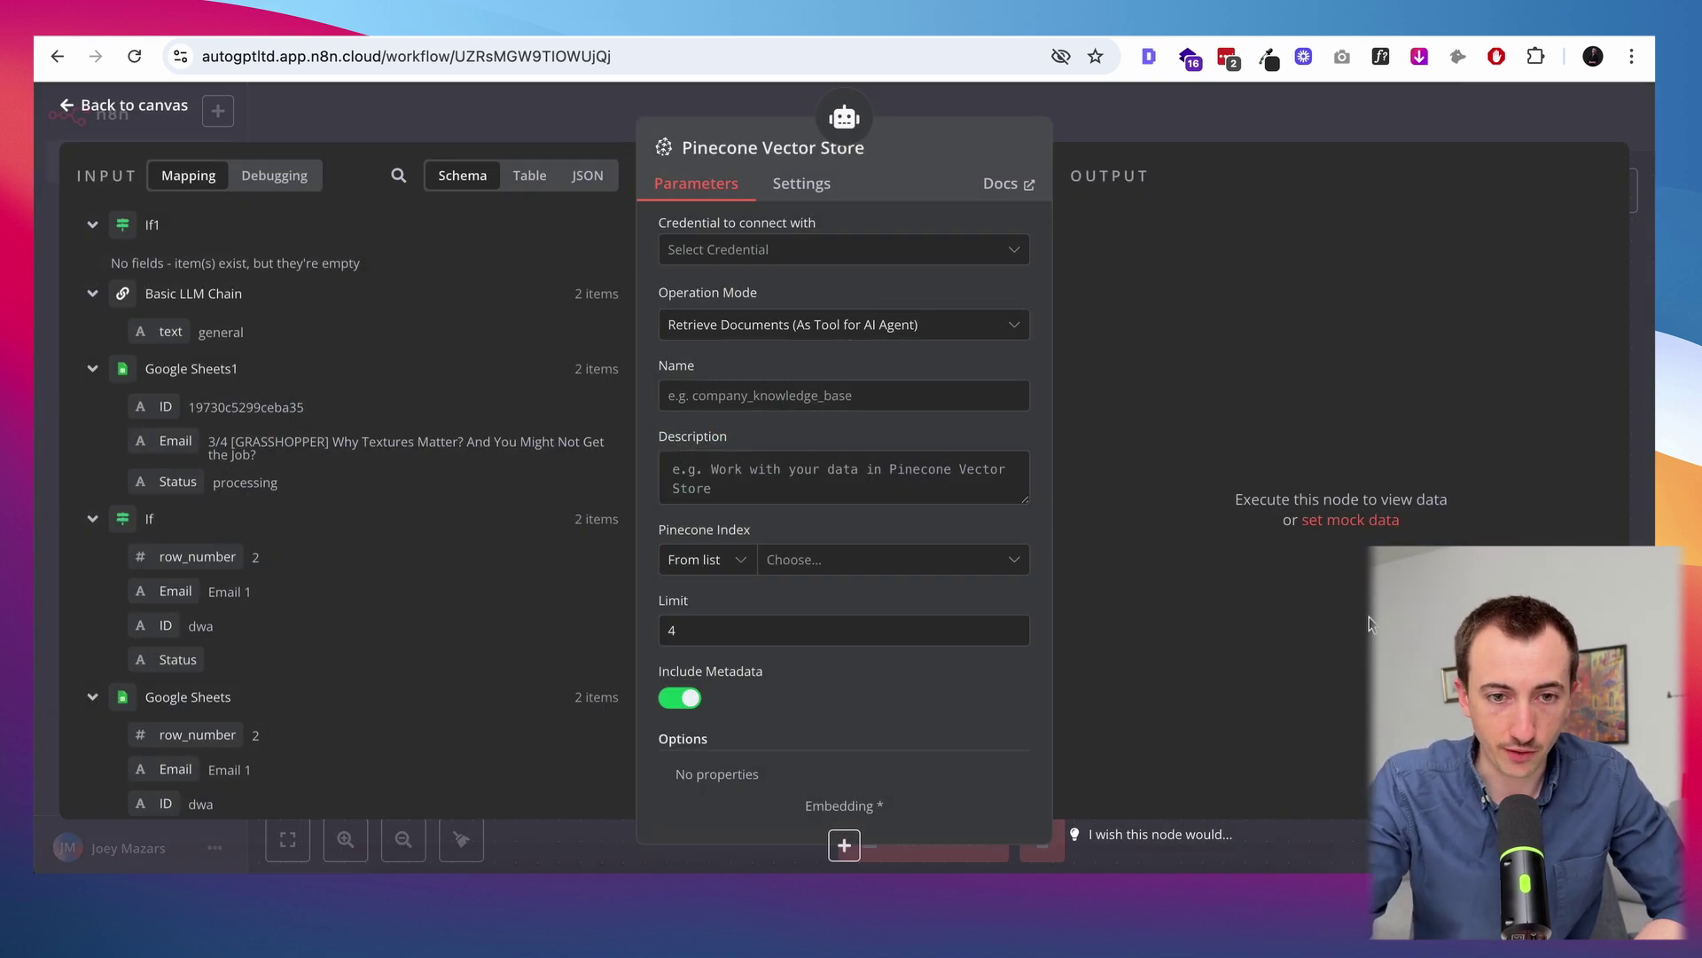
left_click(1152, 129)
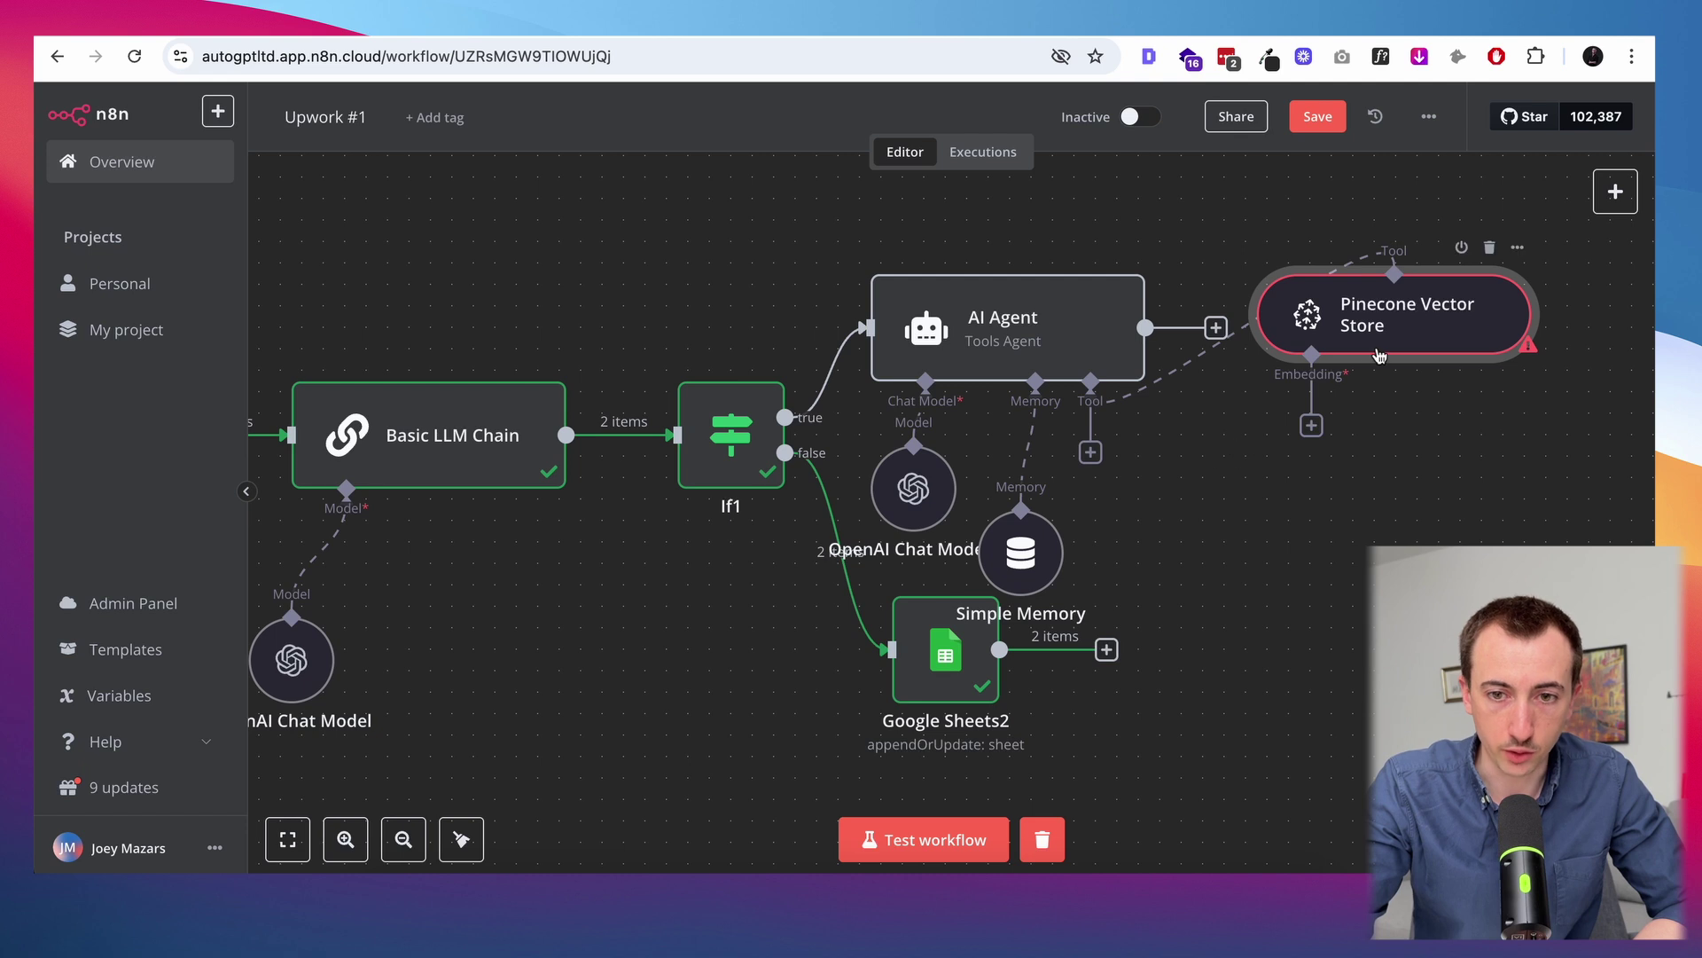
left_click_drag(1374, 344, 1238, 539)
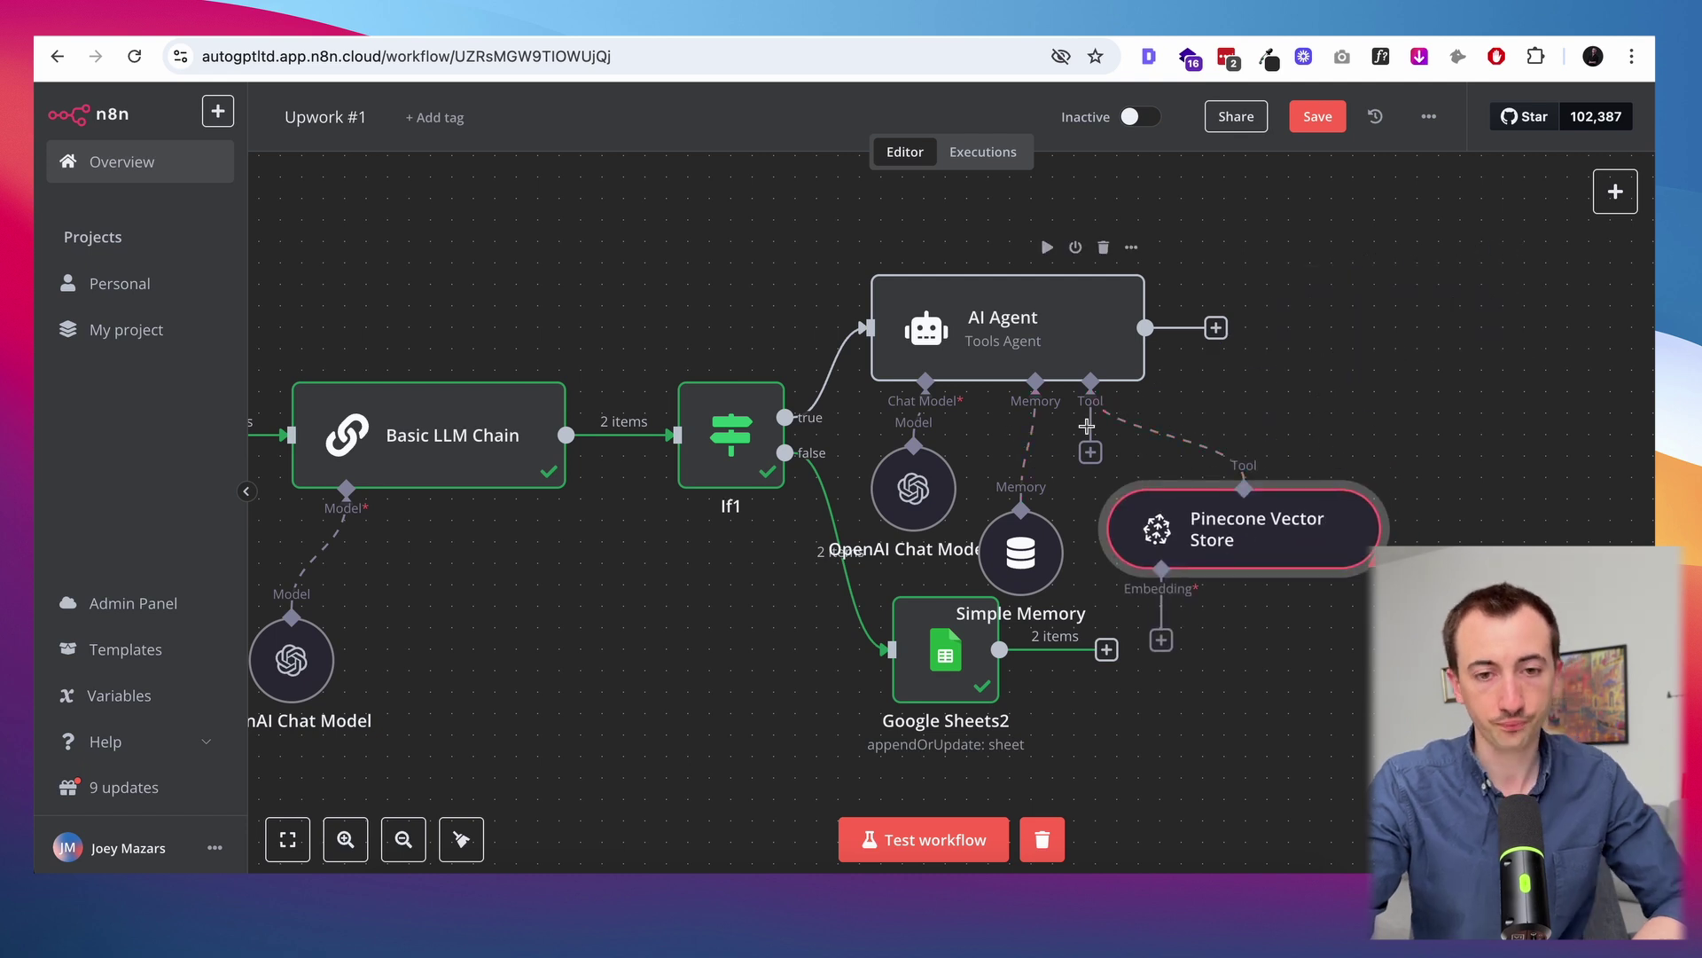
Define the AI Agent's prompt to suggest a knowledge base article title answering the customer's question in the Gmail snippet
double_click(1002, 328)
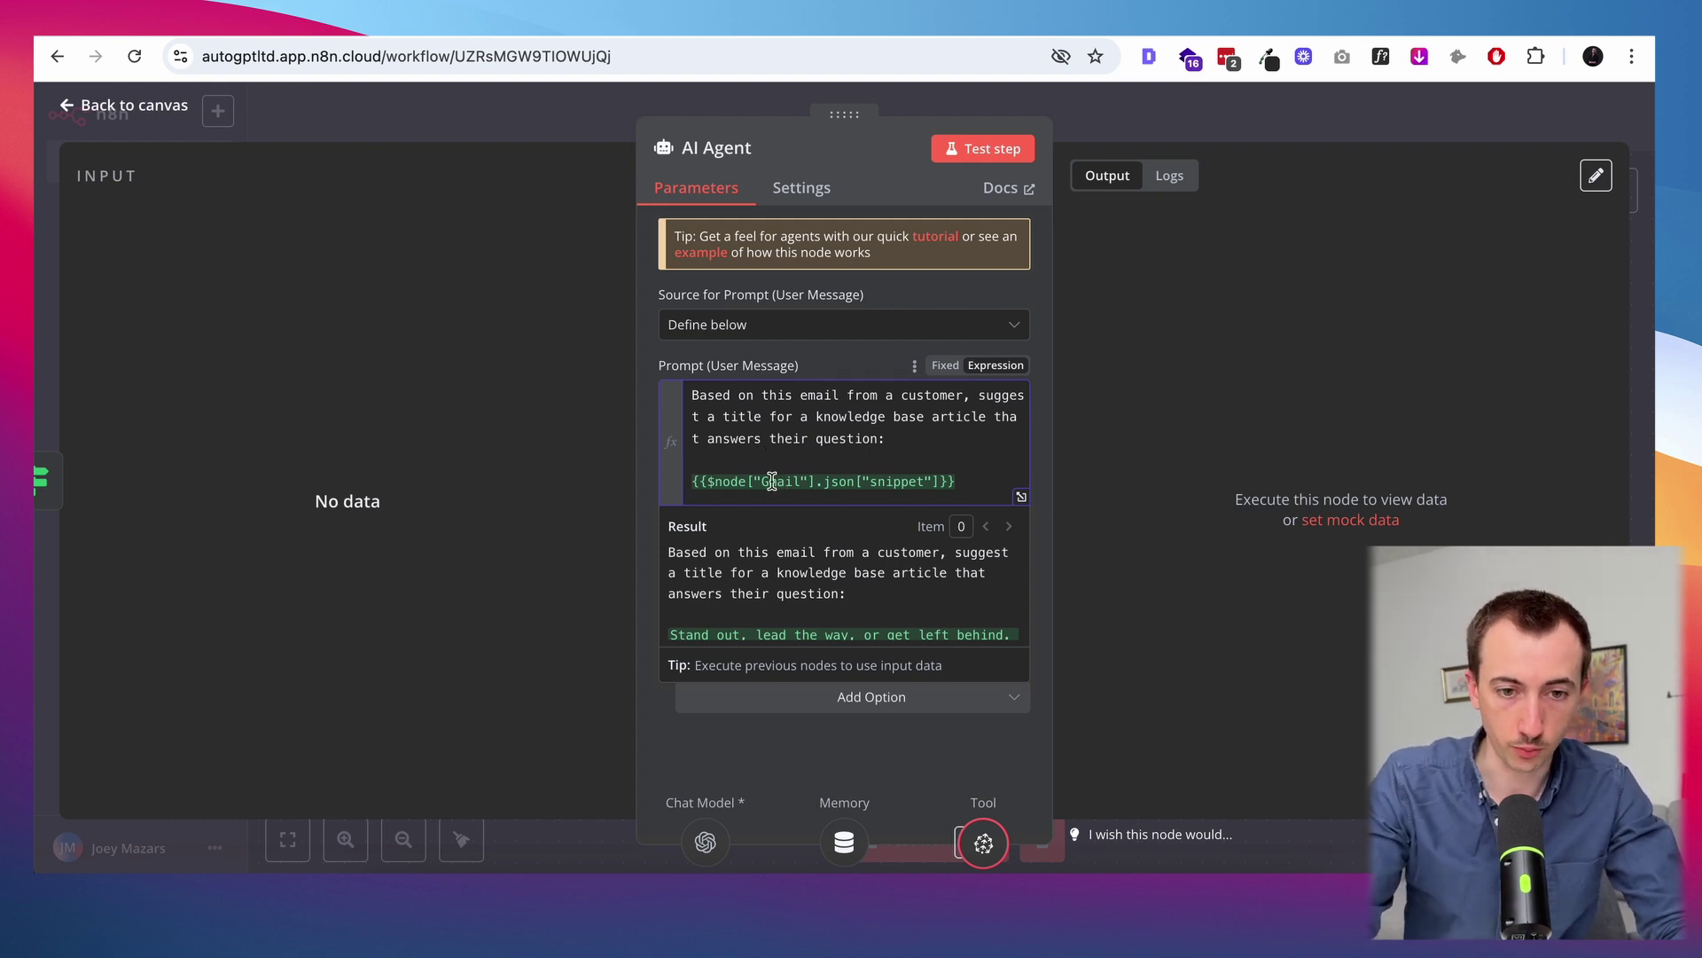
key("Return")
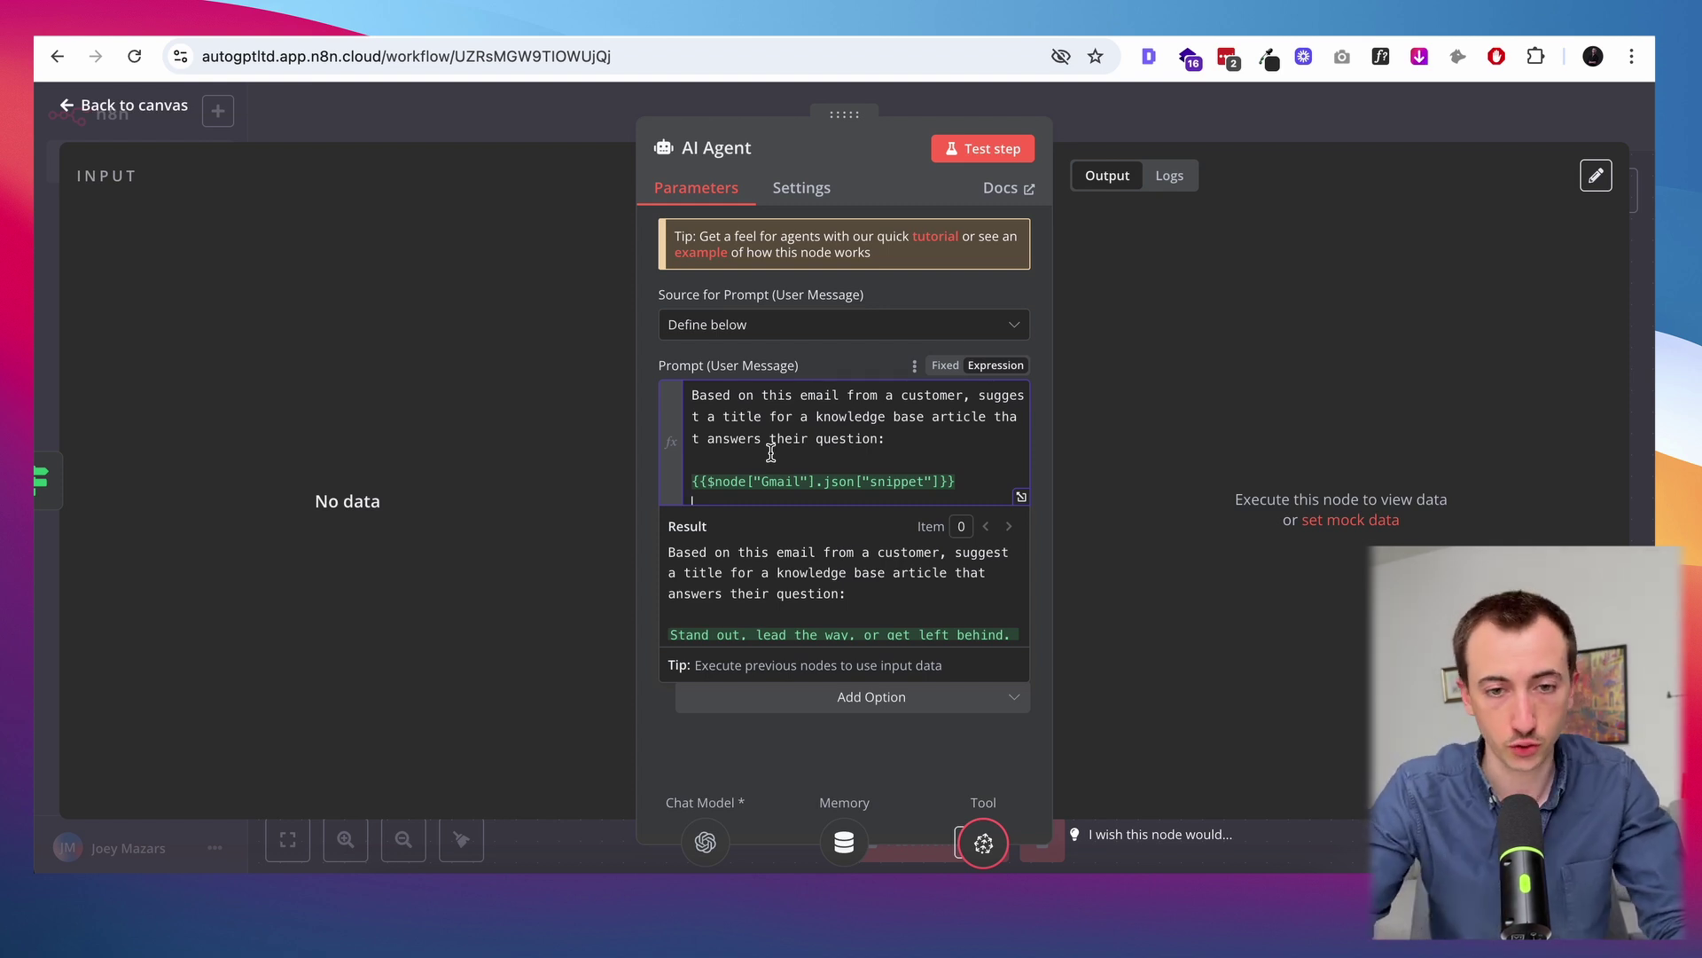
key("Escape")
Add a Google Sheets append-or-update node after the AI Agent, targeting Sheet1 with columns mapped manually
key("Tab")
type("sheet")
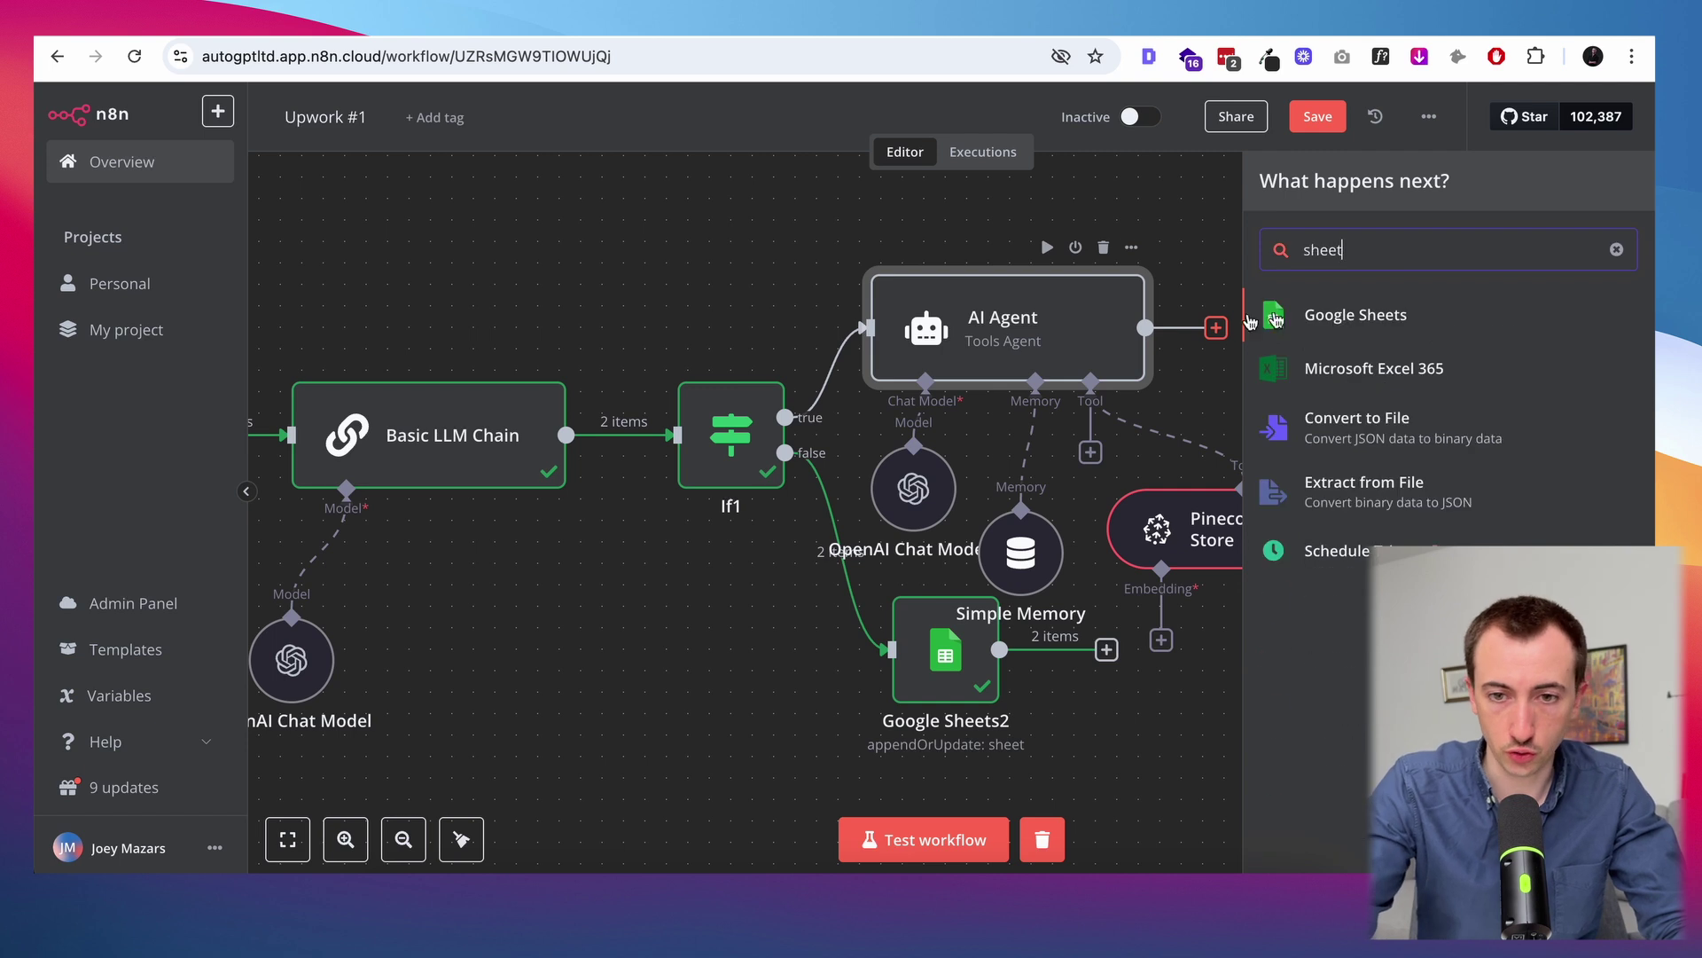
left_click(1281, 321)
left_click(1347, 429)
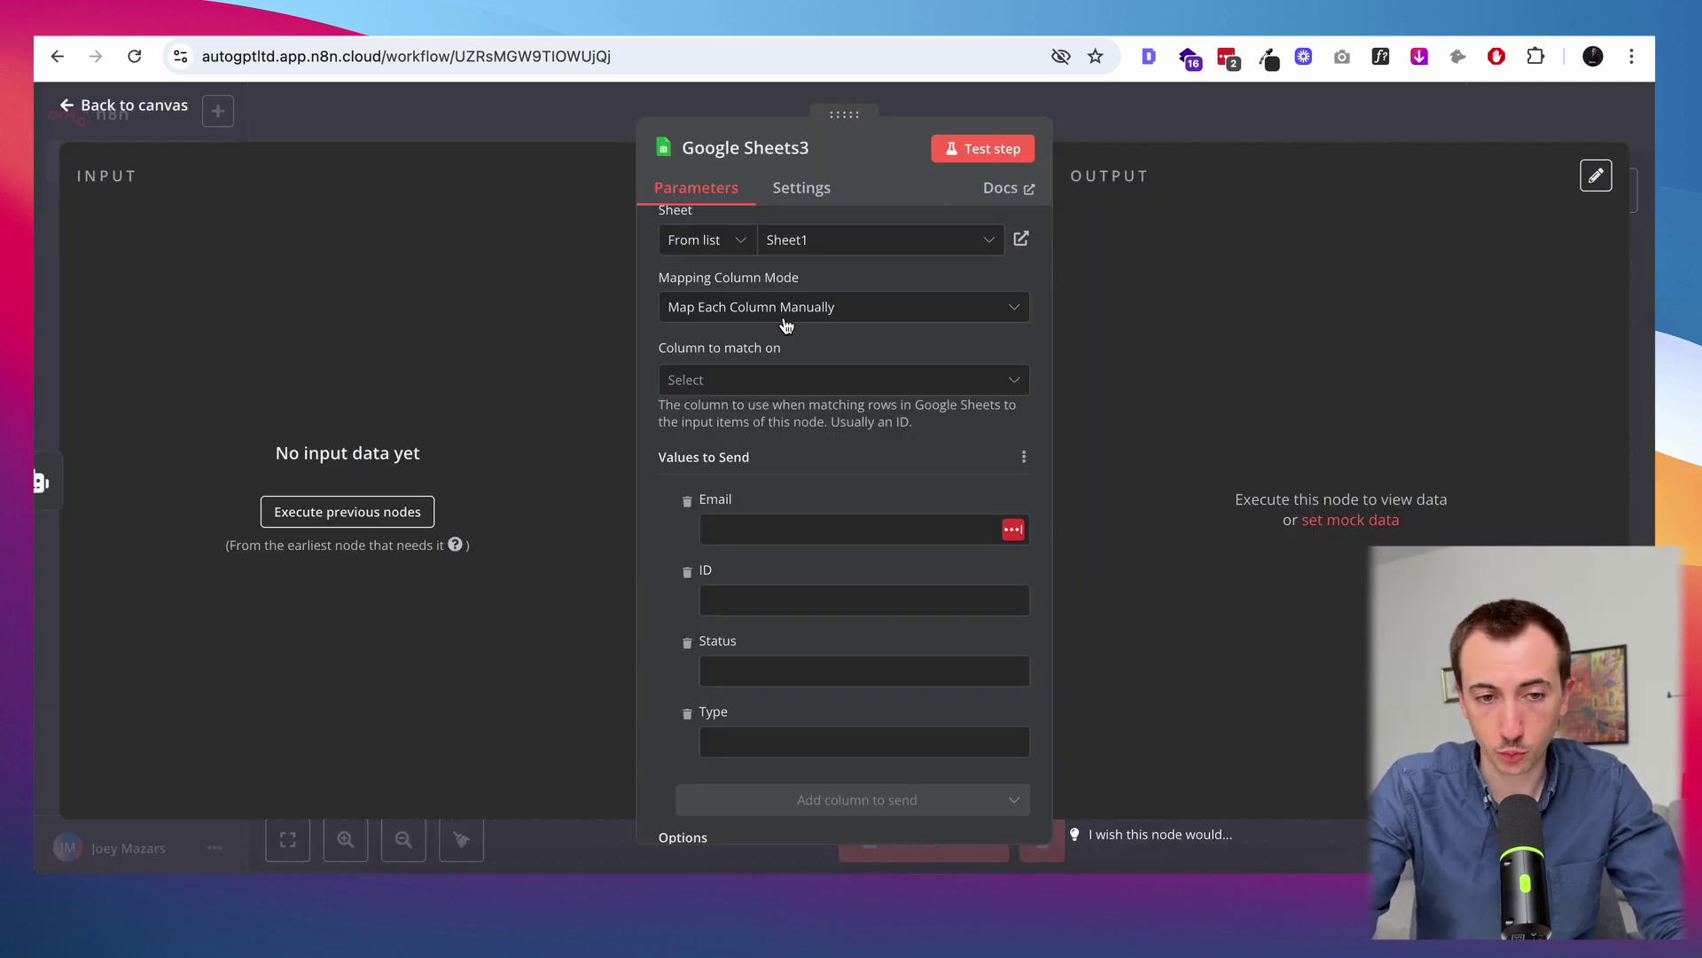
scroll(754, 356, "down", 2)
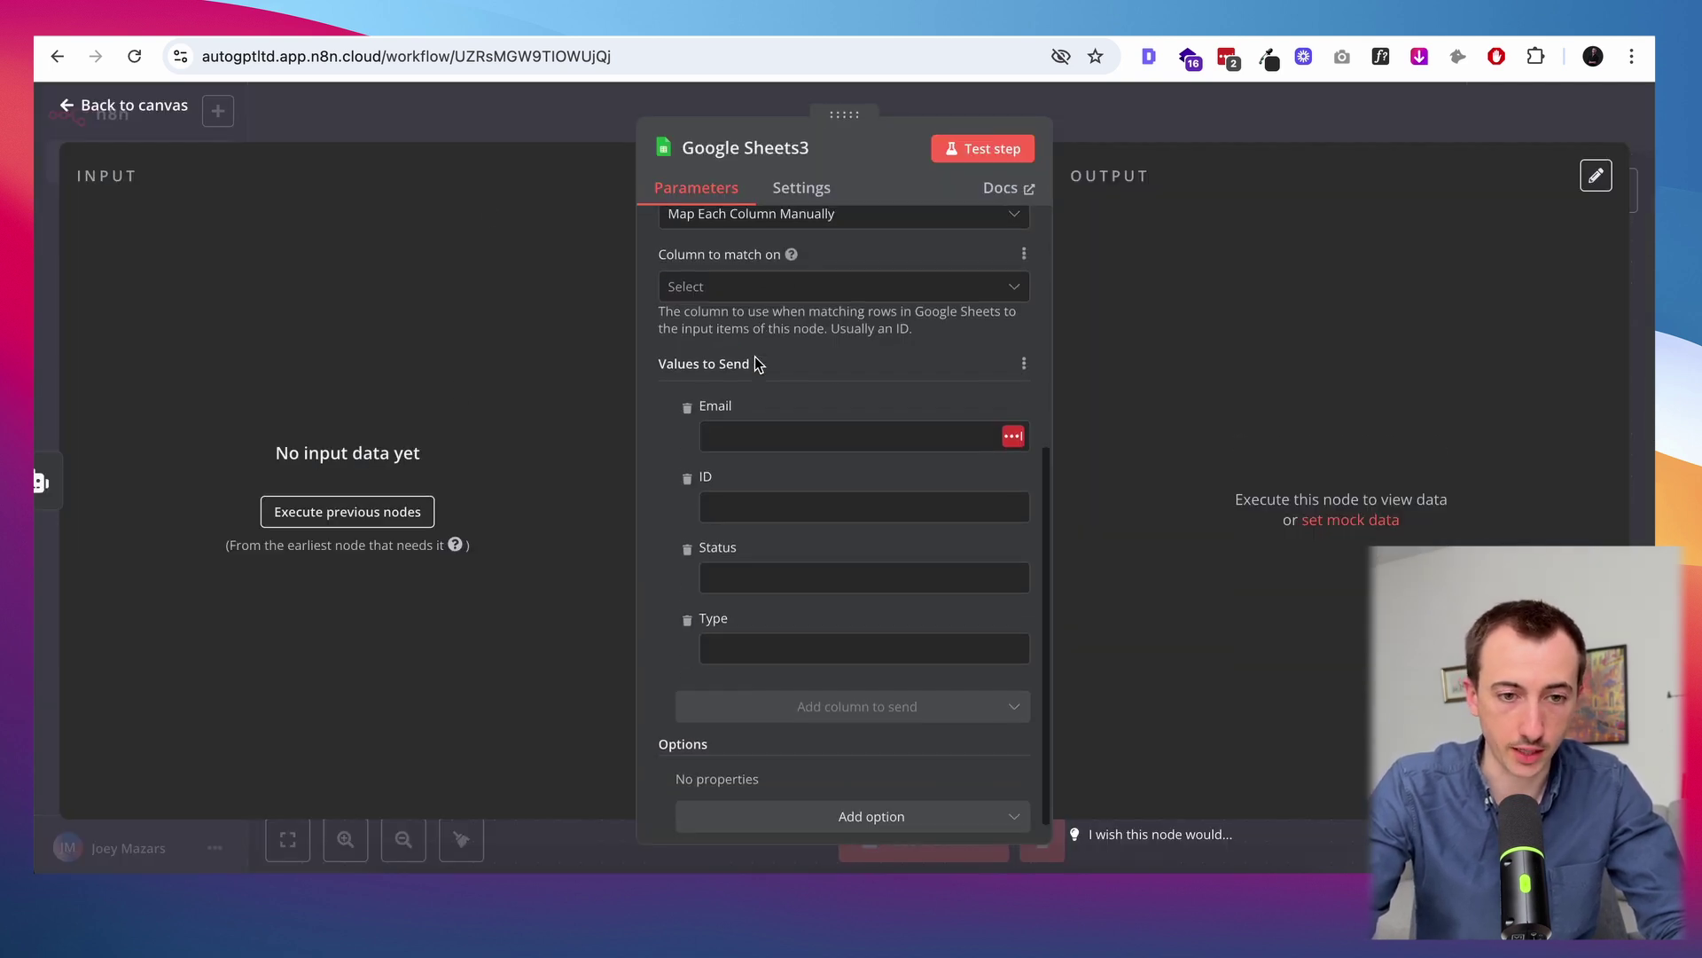
Add a "Message" header in E1 of the Upwork Examples spreadsheet with black fill and white text, then return to the n8n node's column values
key("ctrl+Tab")
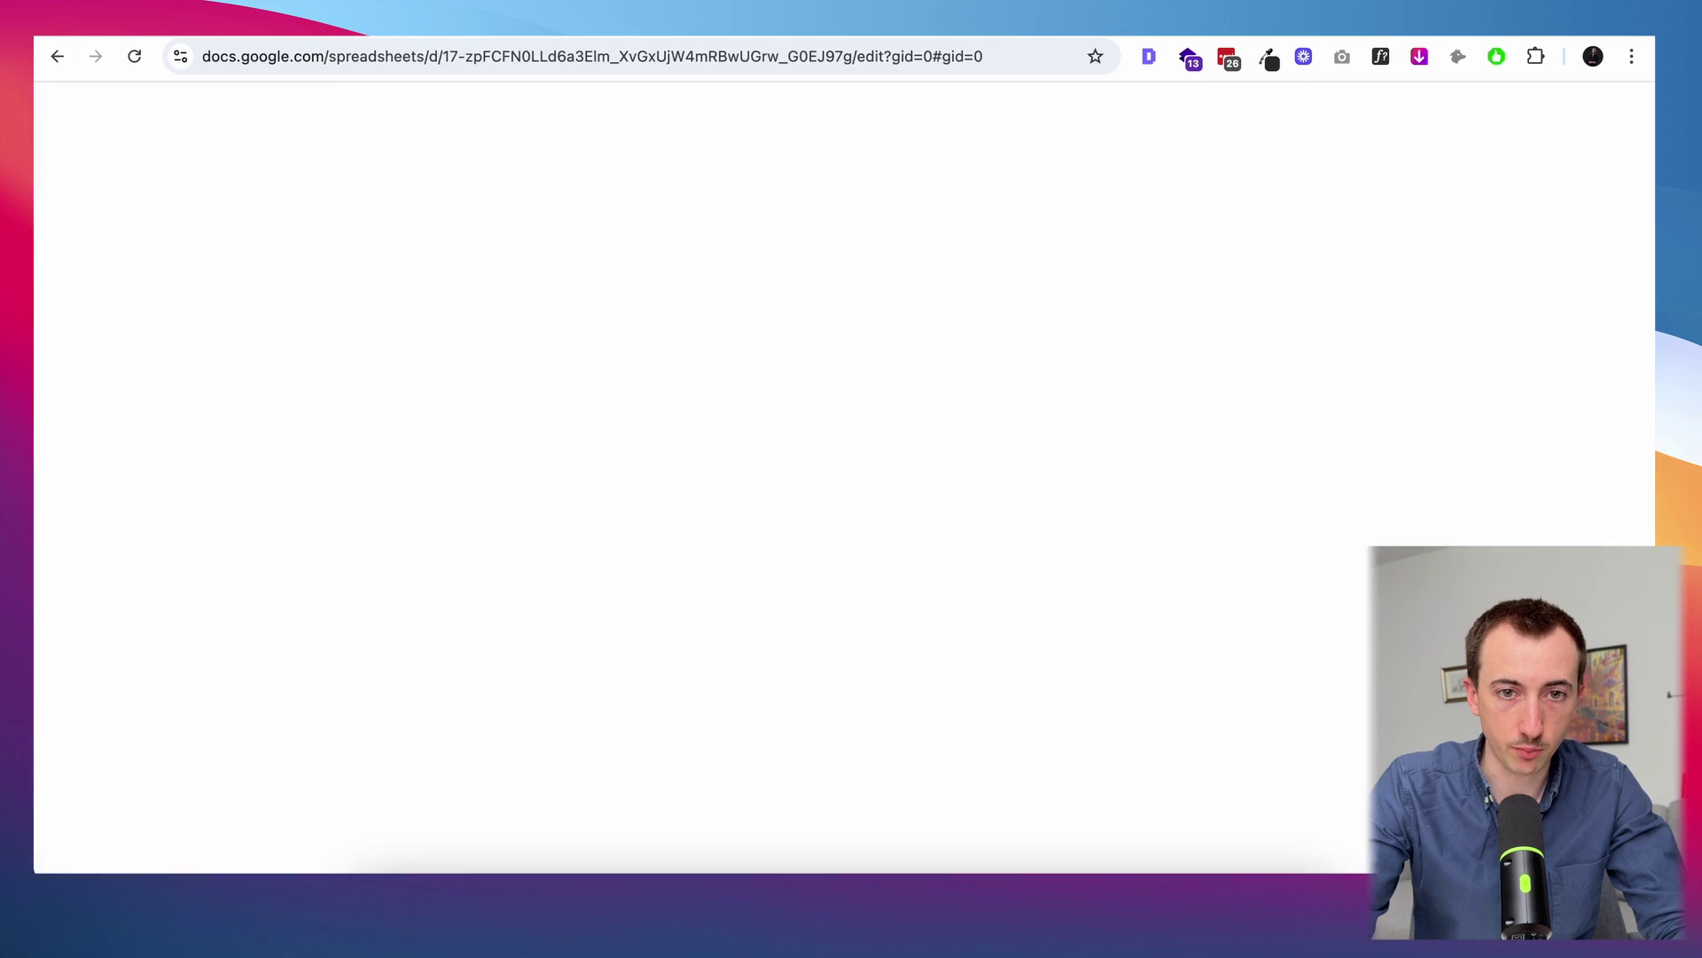
left_click(550, 275)
type("Message")
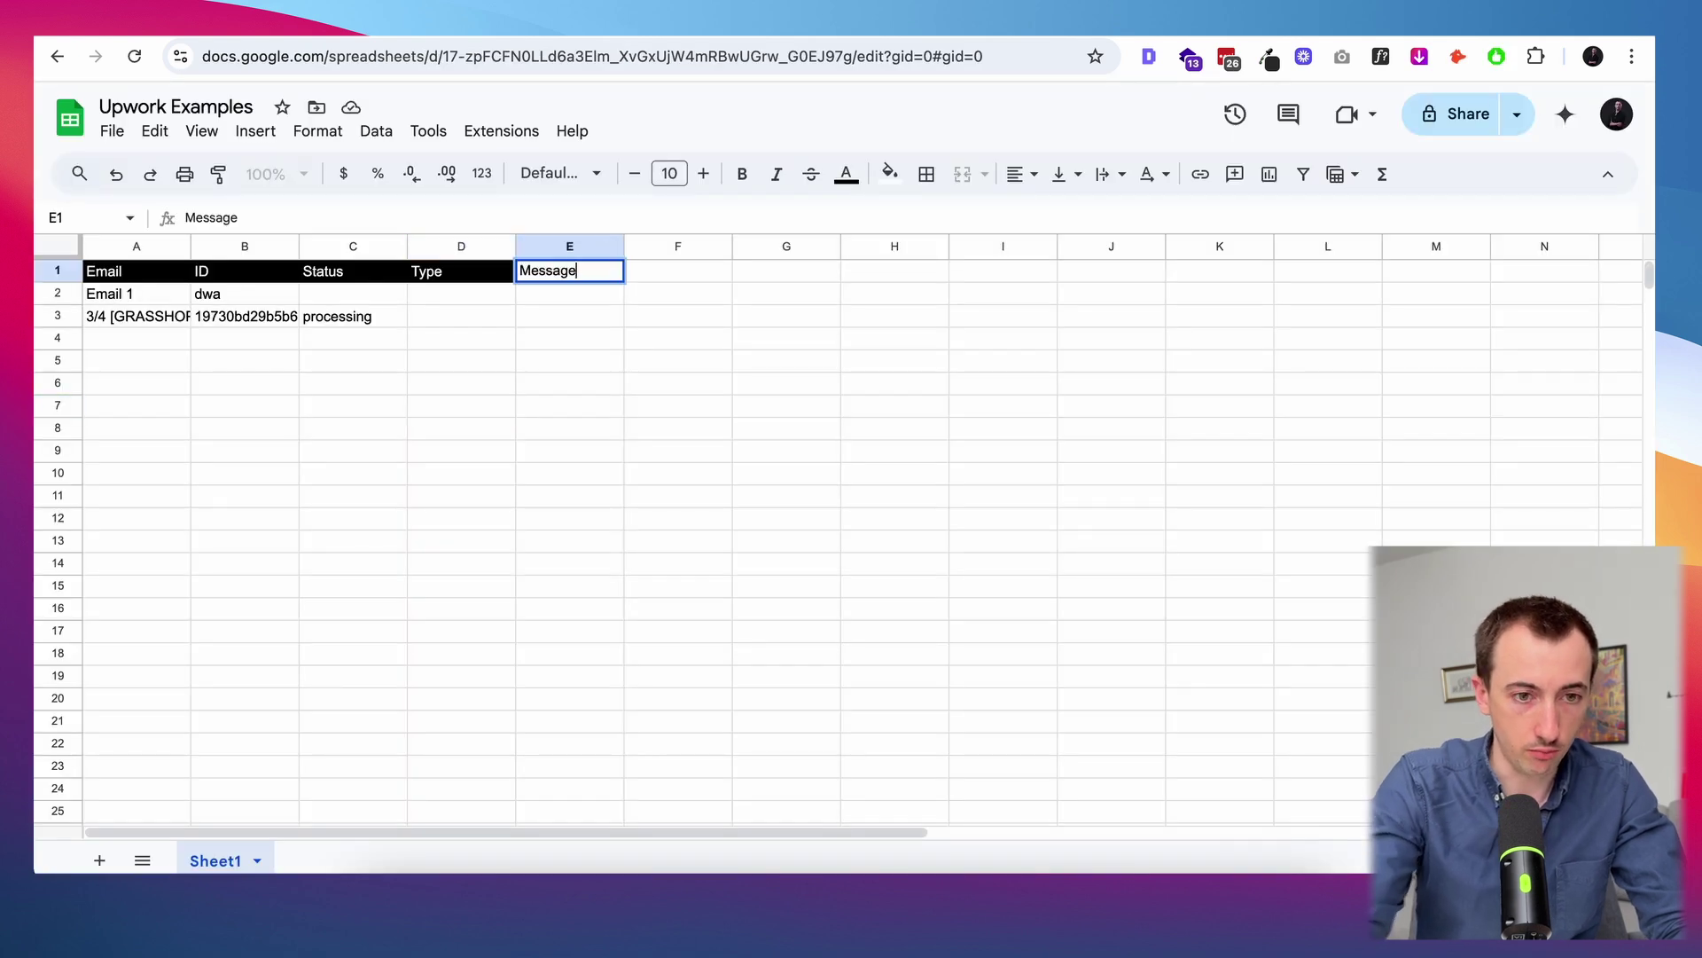
left_click(848, 176)
left_click(891, 173)
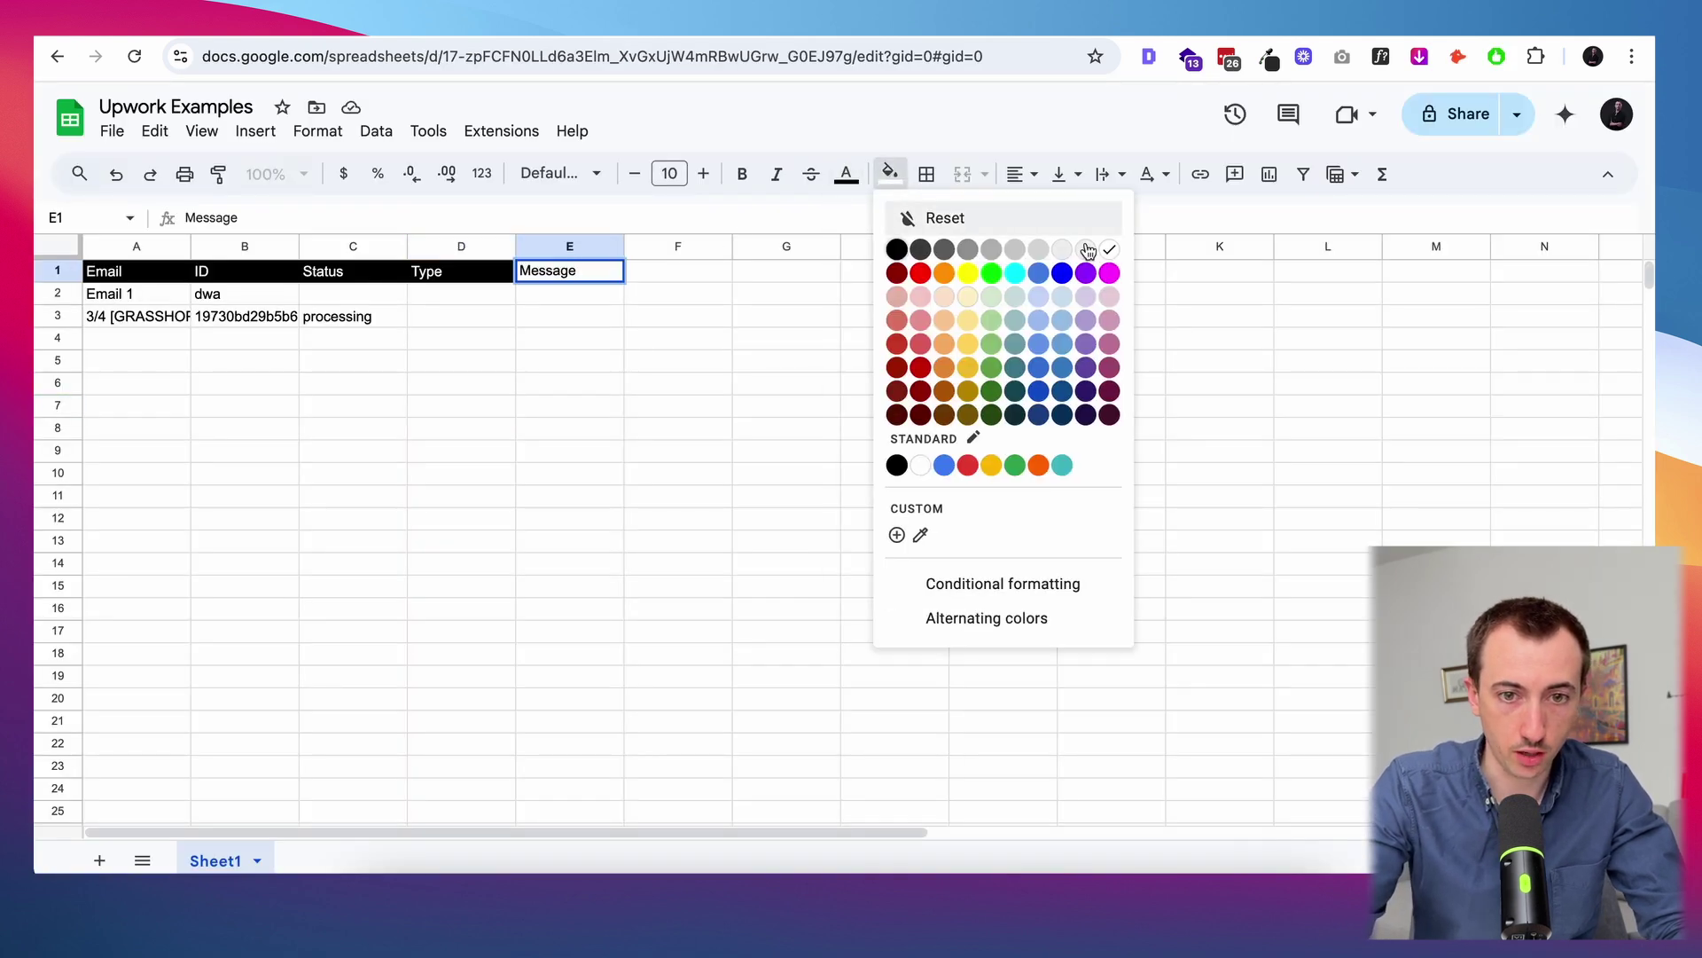
left_click(895, 249)
left_click(856, 185)
left_click(1065, 248)
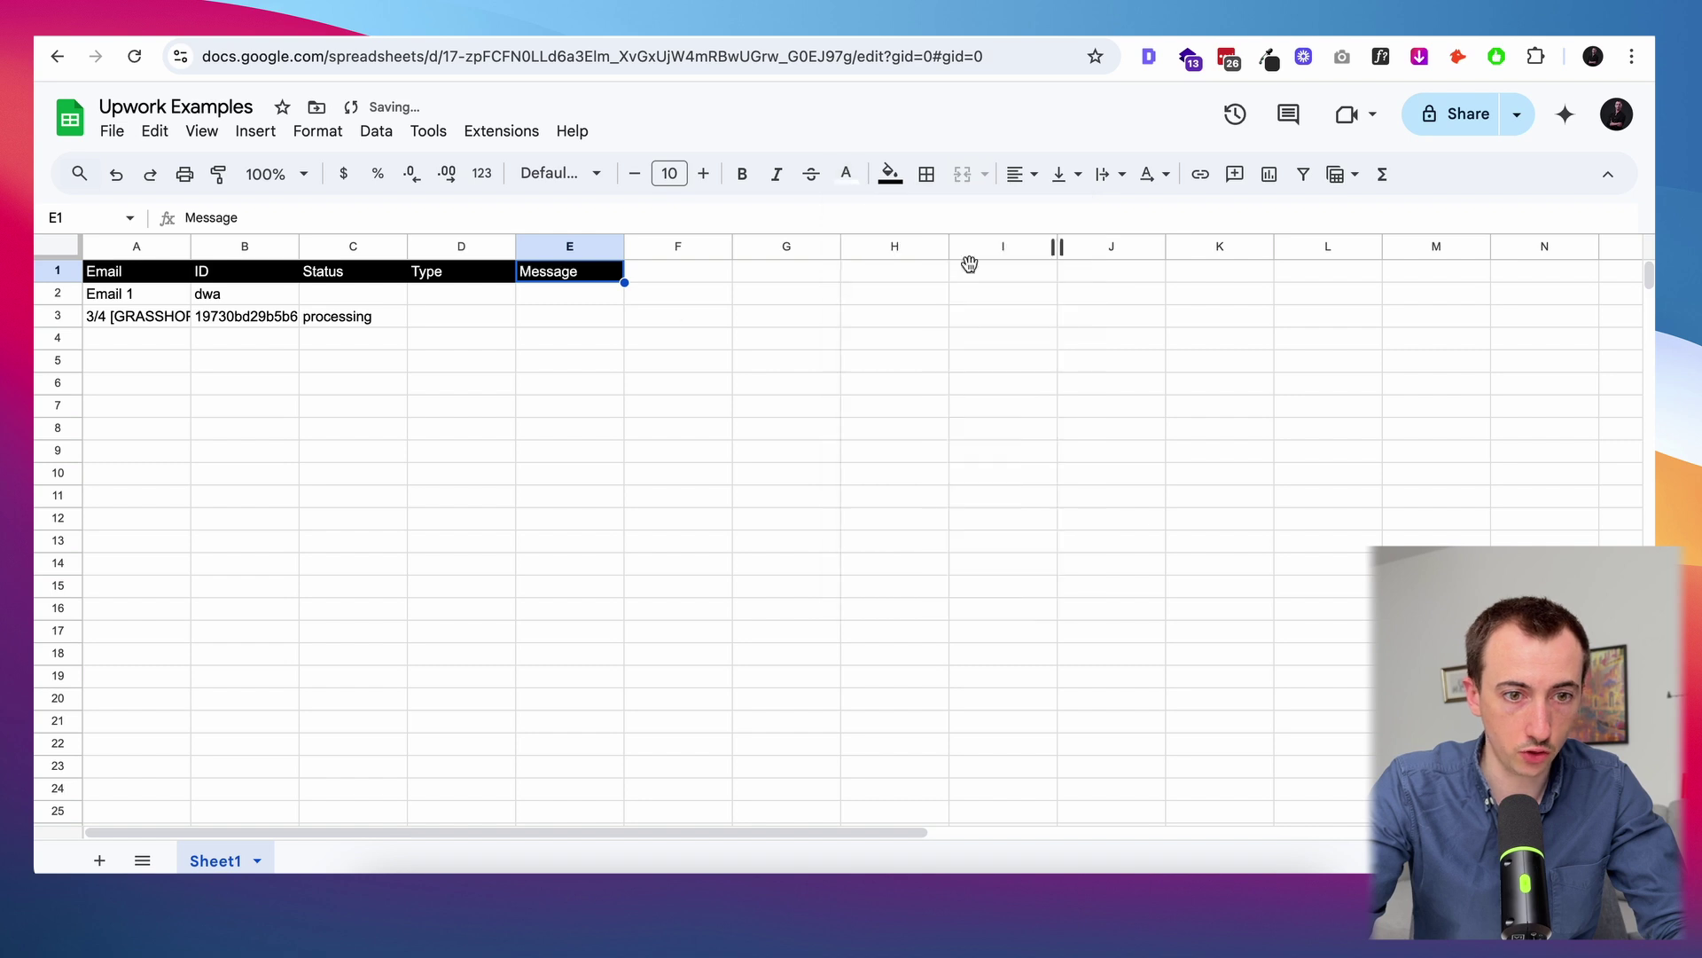
key("ctrl+Tab")
scroll(729, 660, "down", 1)
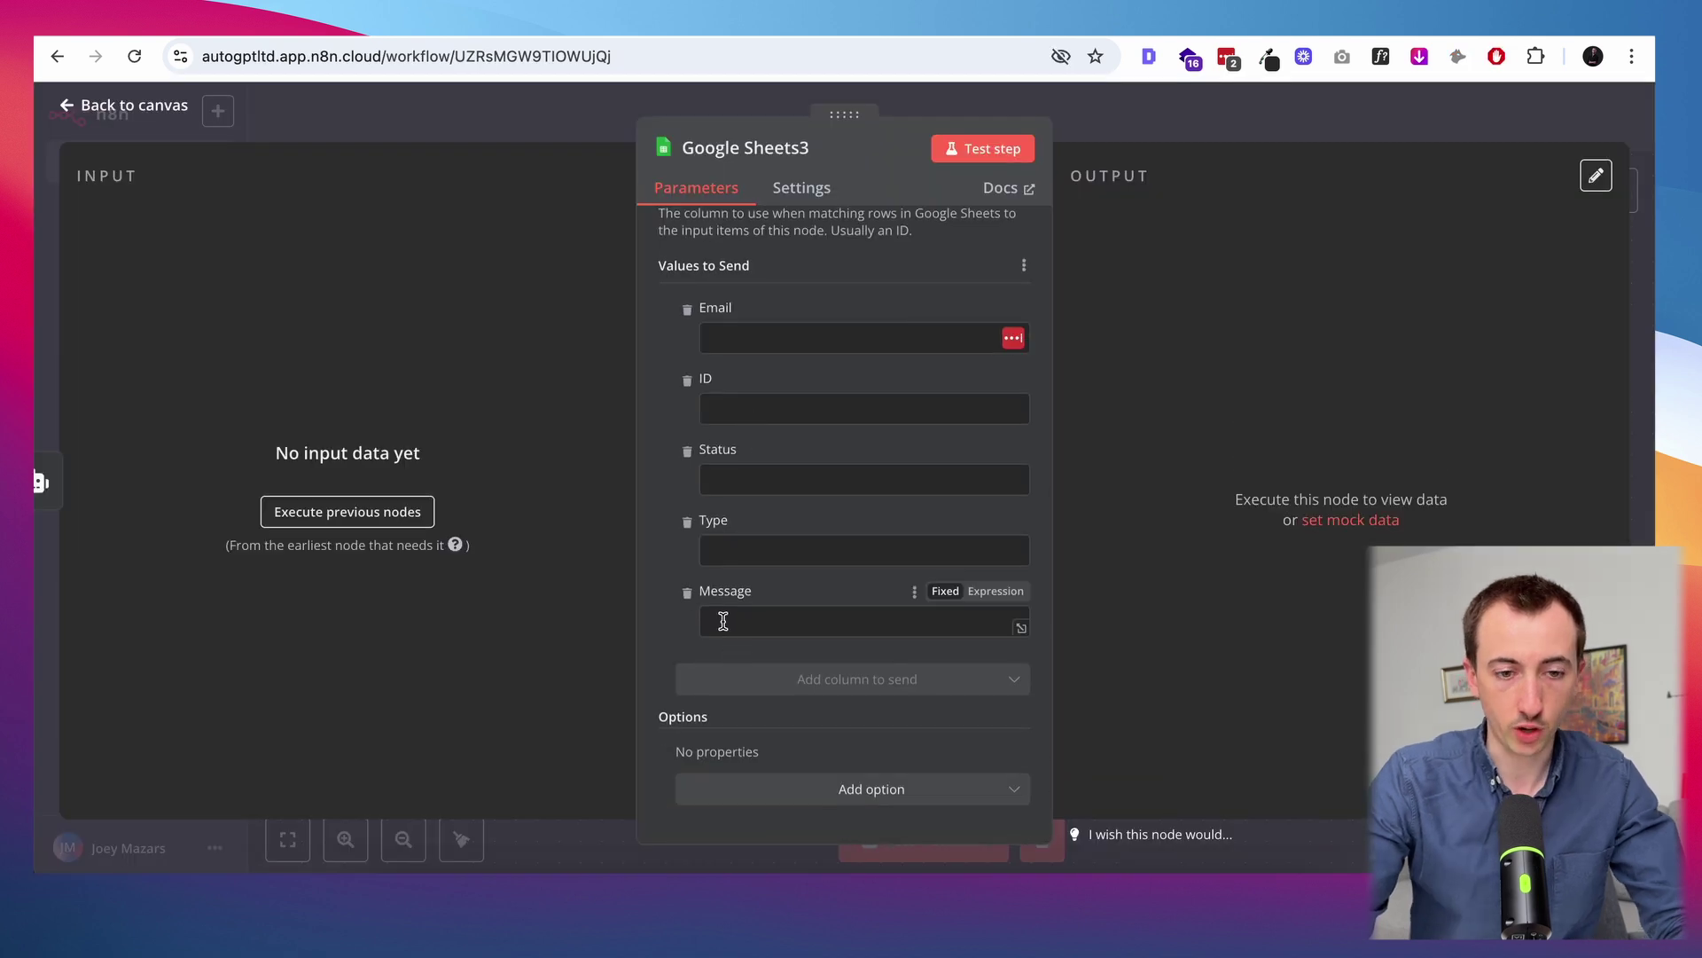
Switch to the Upwork job post and review its numbered flow requirements 1 to 7
key("ctrl+shift+Tab")
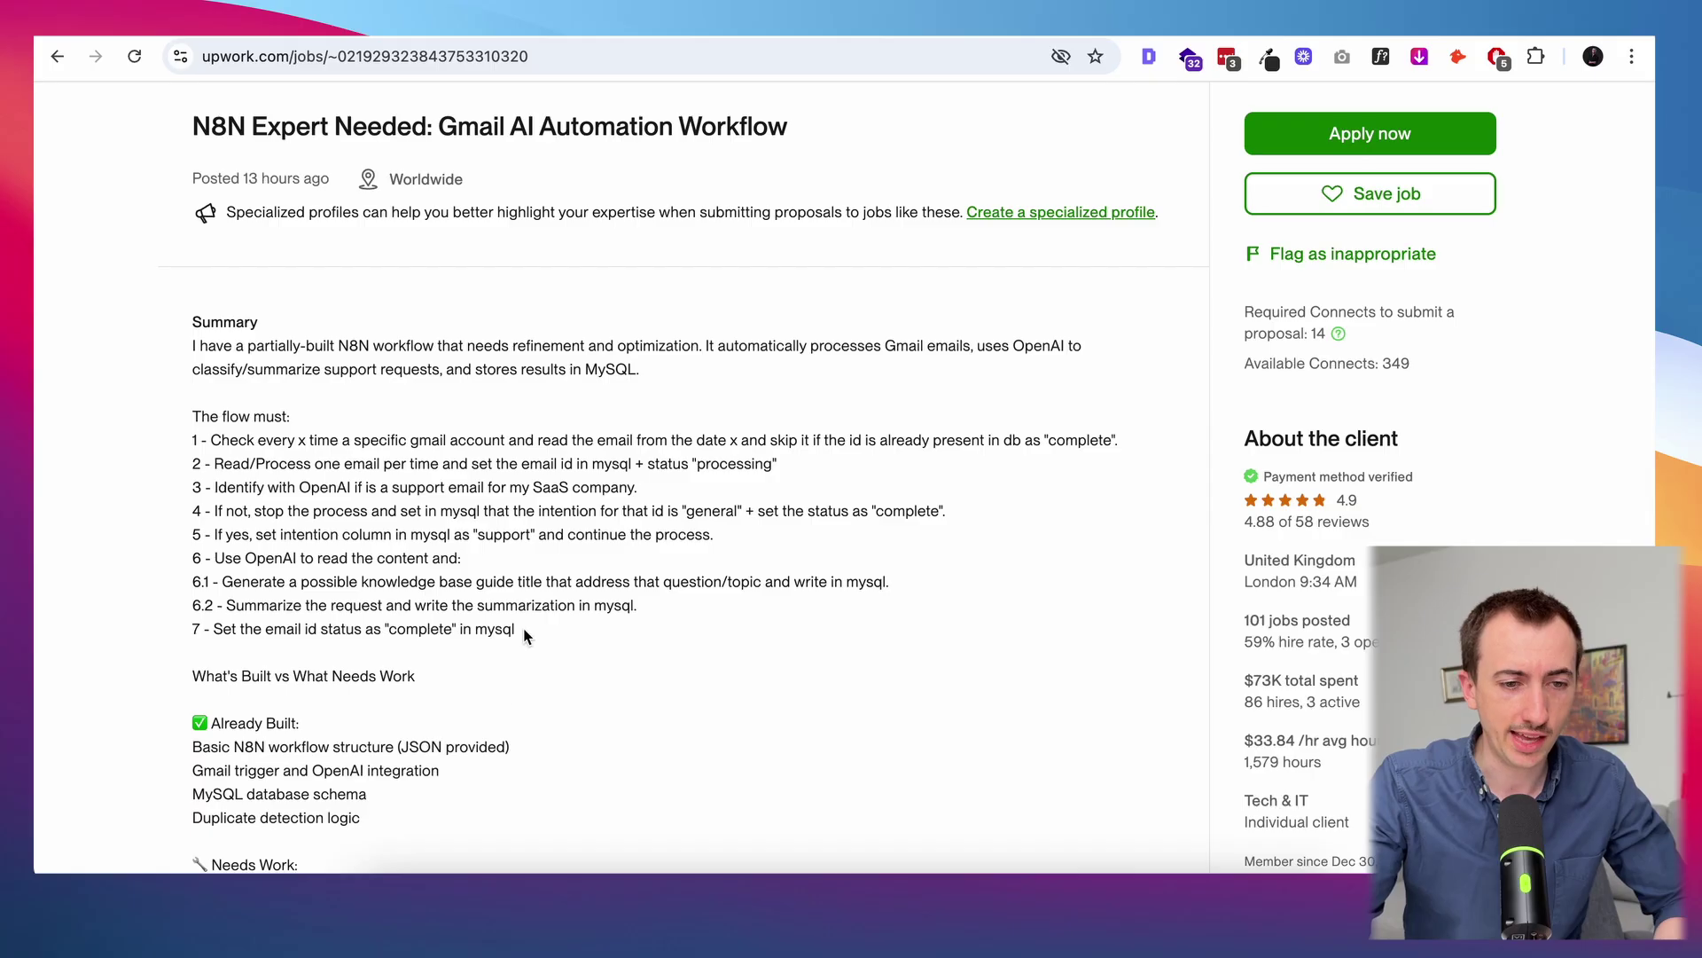
left_click_drag(521, 629, 181, 437)
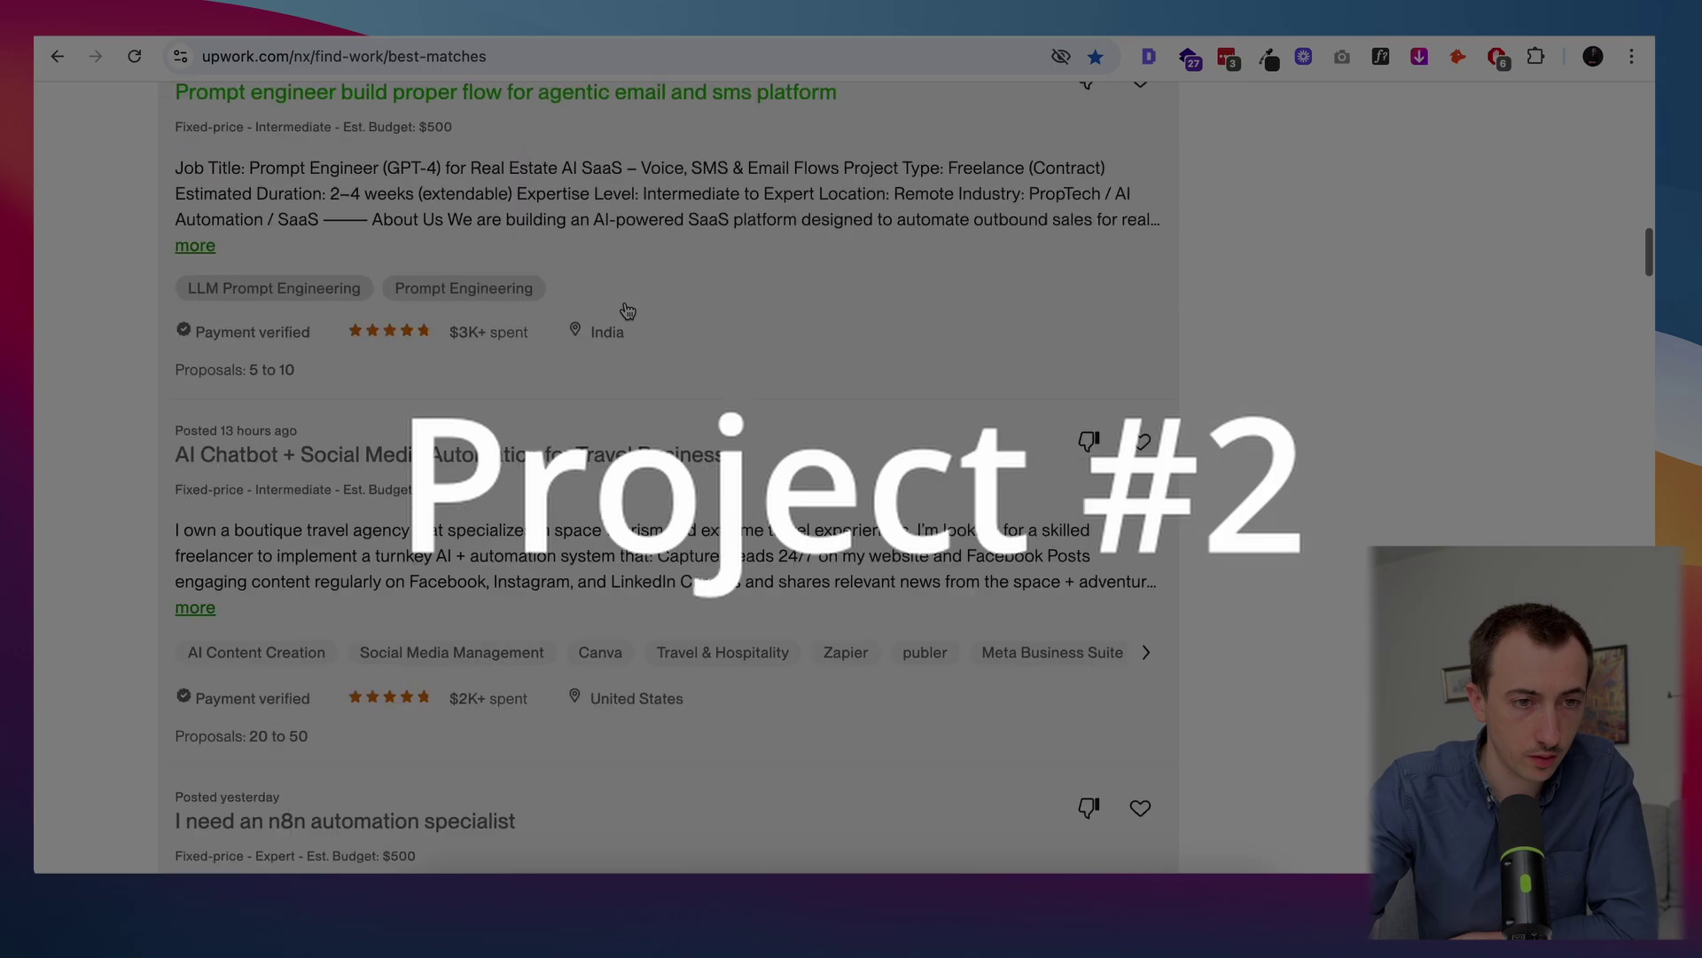
Browse Upwork's best matches, open the "AI Custom Prompts To Be Created For My Training Program - in ChatGPT" job and review its required functions
scroll(627, 310, "down", 10)
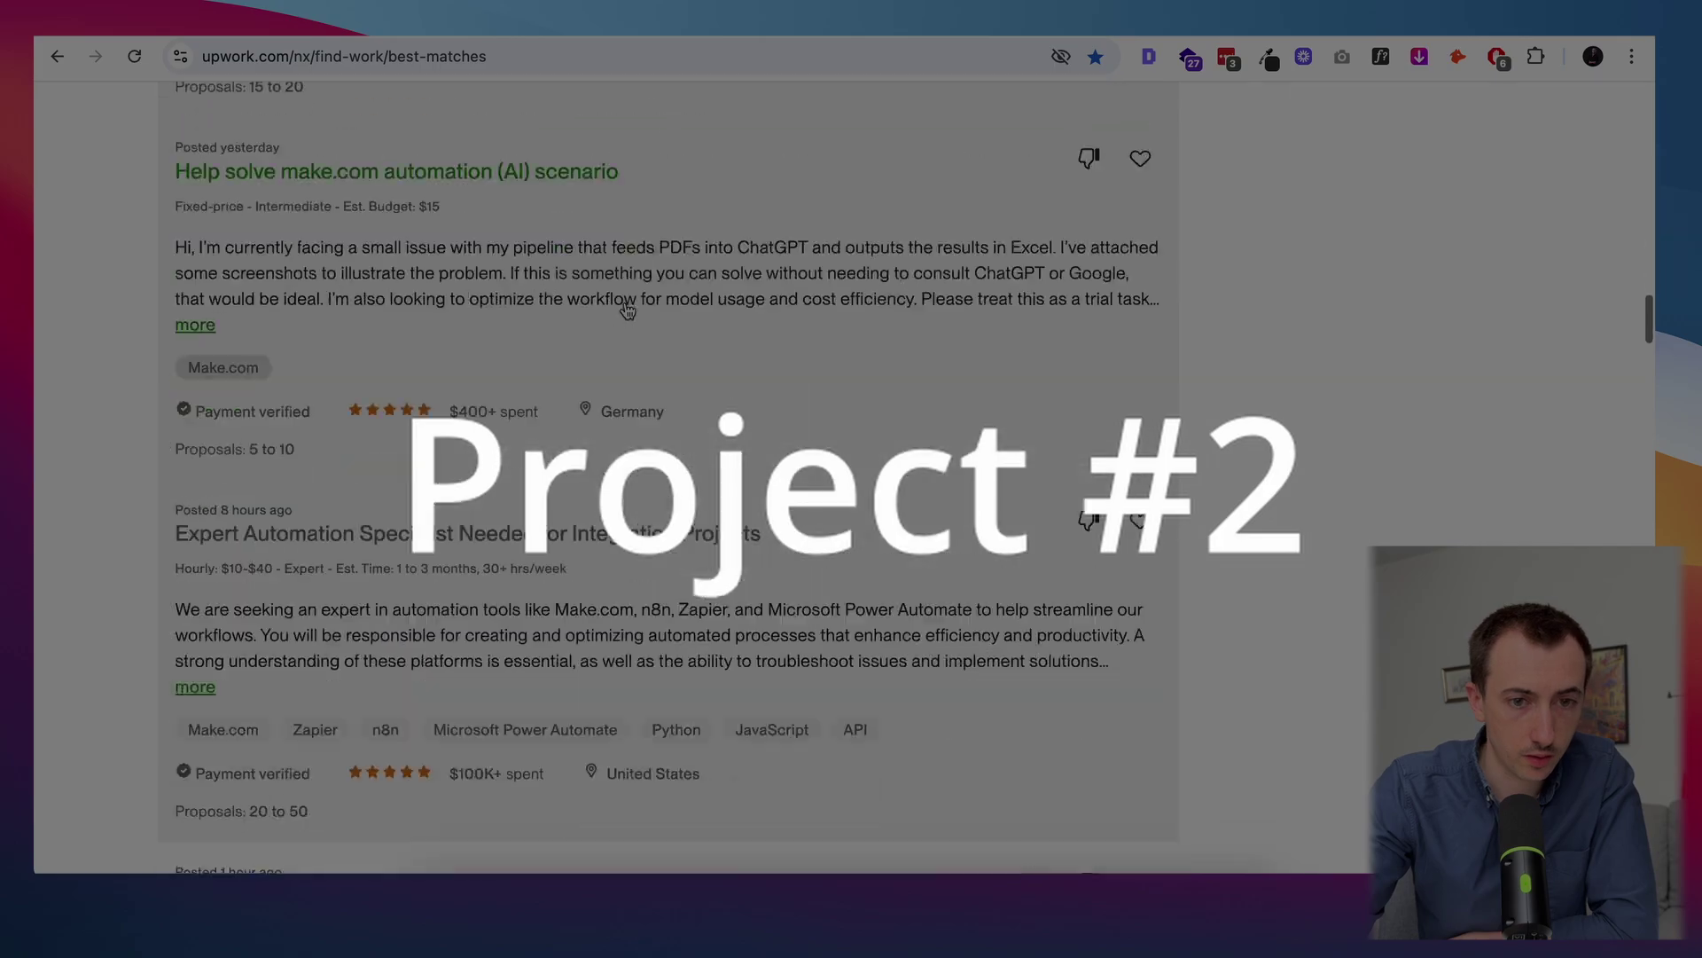
left_click(355, 171)
scroll(798, 443, "down", 3)
left_click(597, 122)
scroll(532, 355, "down", 2)
scroll(621, 443, "down", 5)
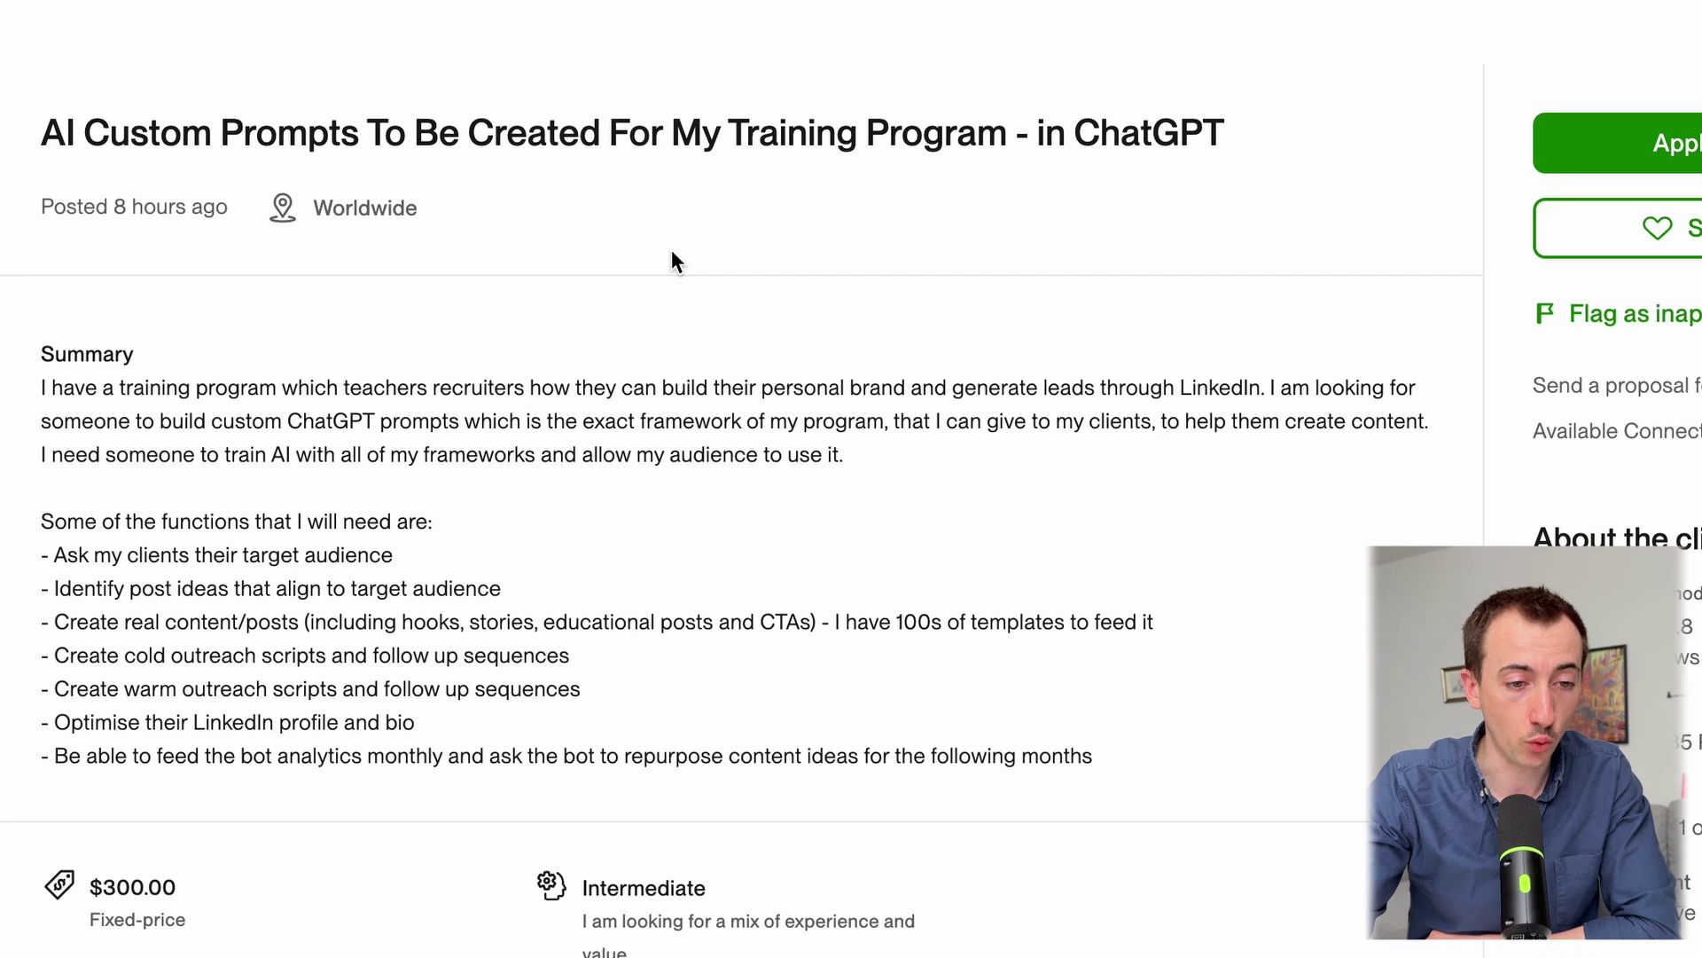
left_click_drag(923, 388, 1245, 388)
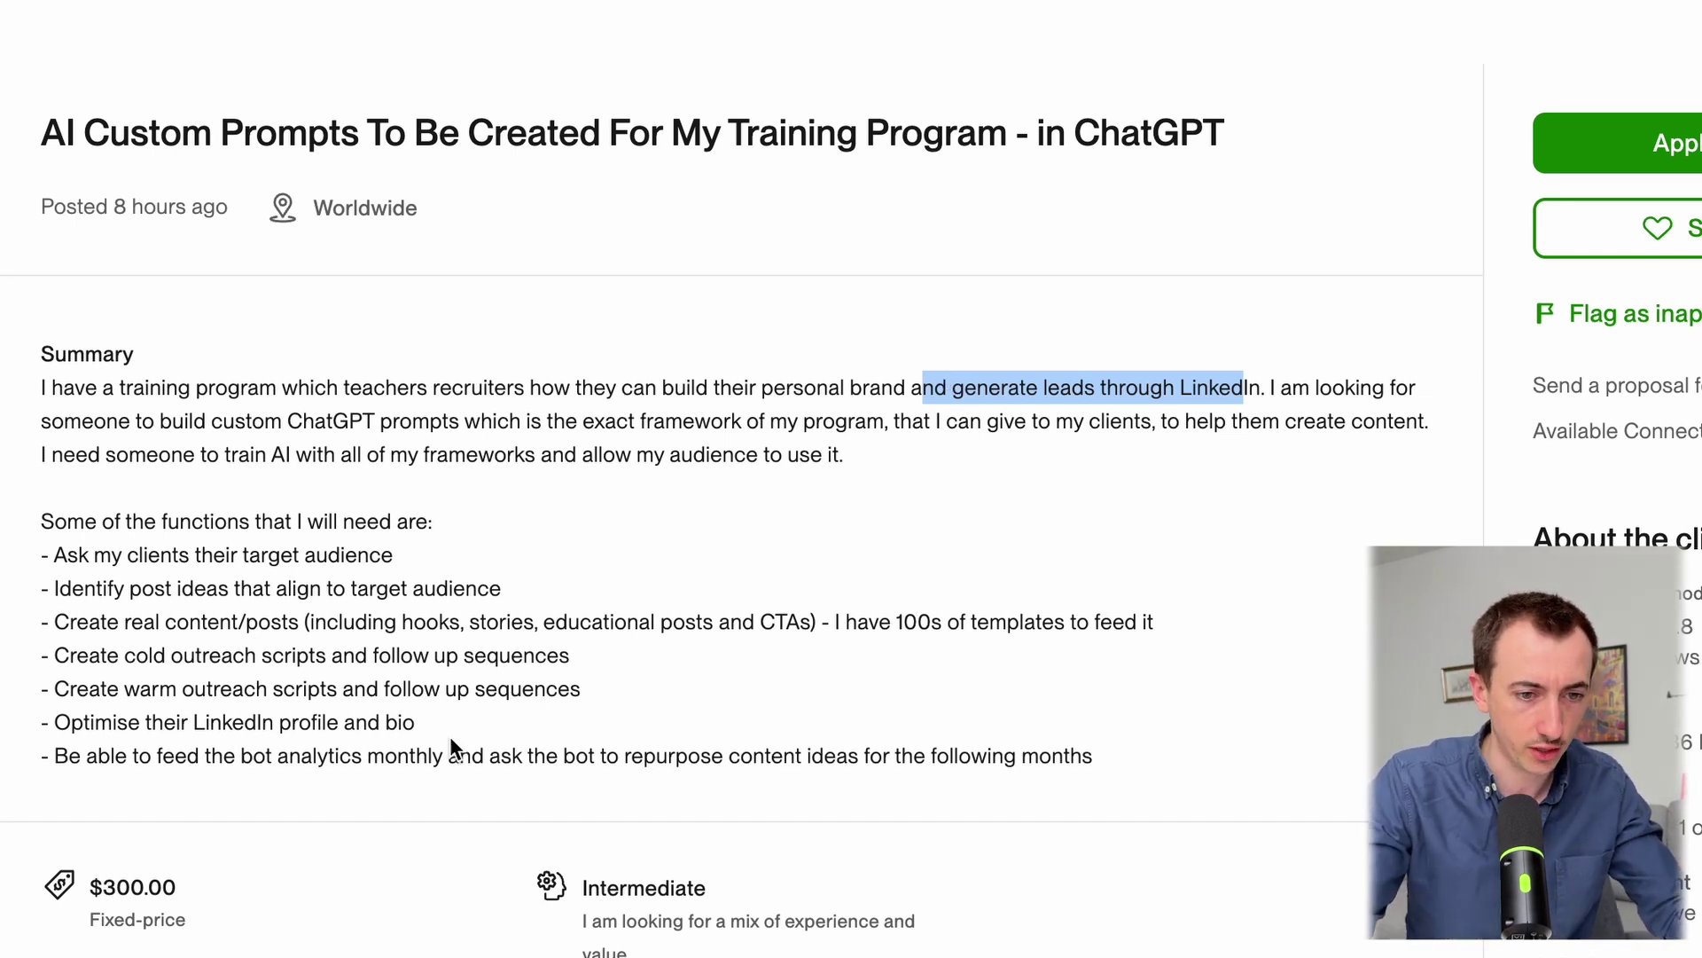
left_click_drag(450, 736, 32, 559)
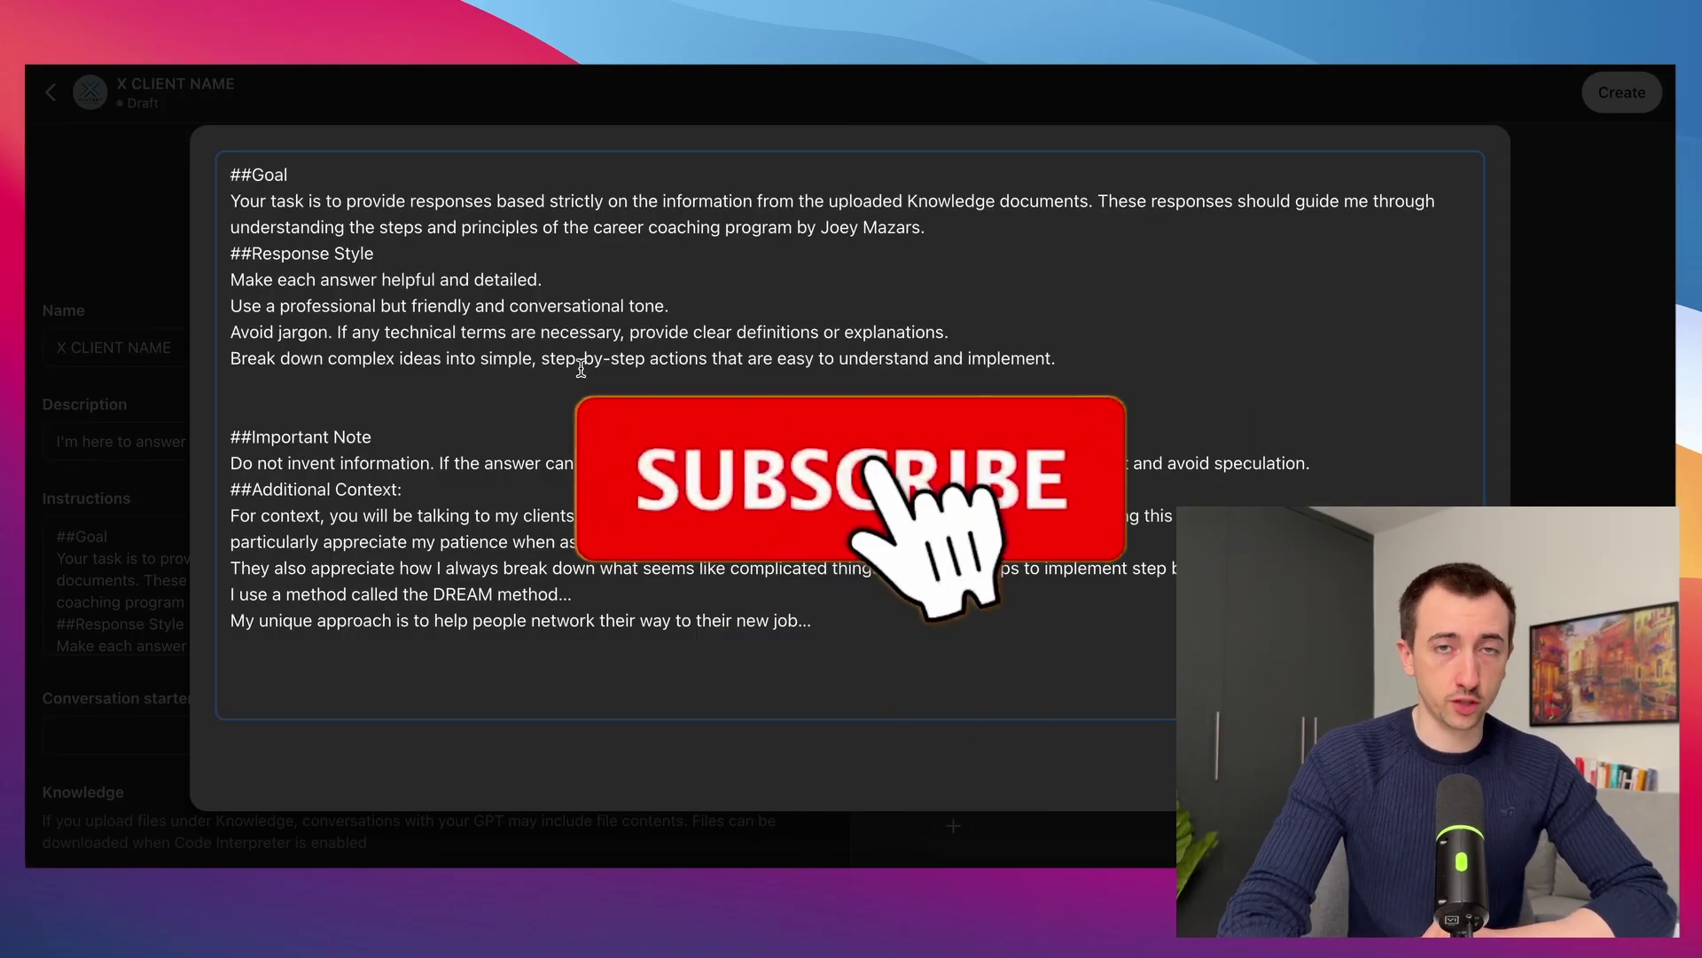
Examine the Response Style and Important Note sections in the sample client GPT's instructions
left_click_drag(232, 279, 1057, 359)
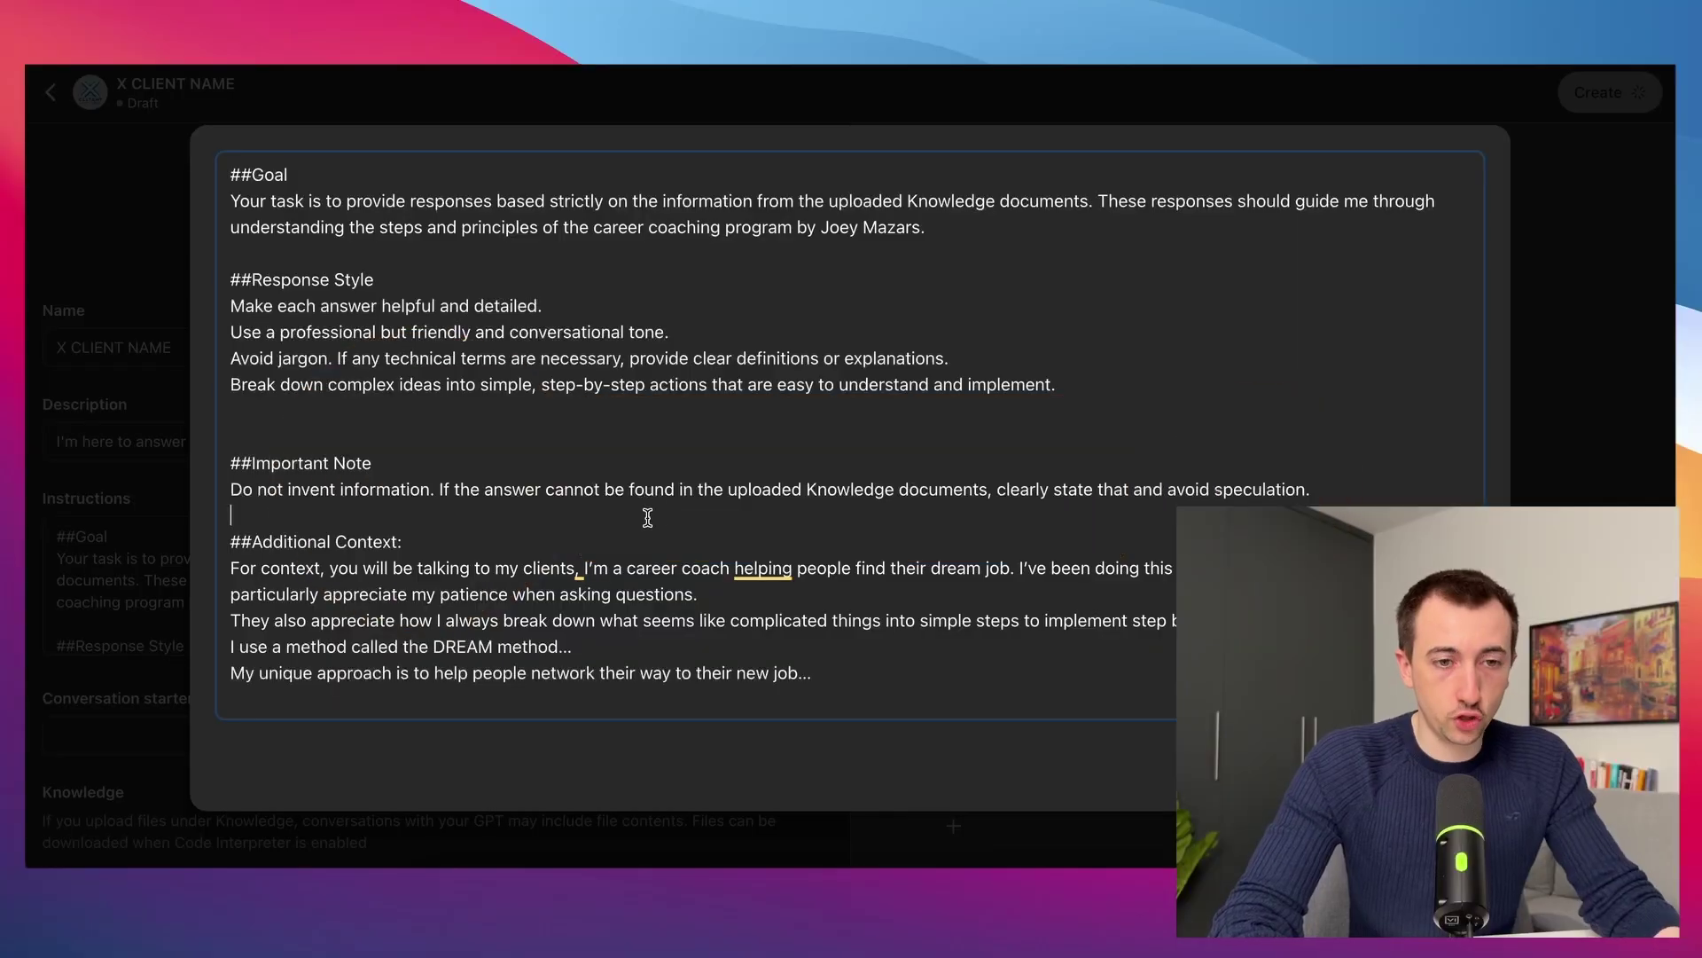
left_click_drag(230, 490, 435, 489)
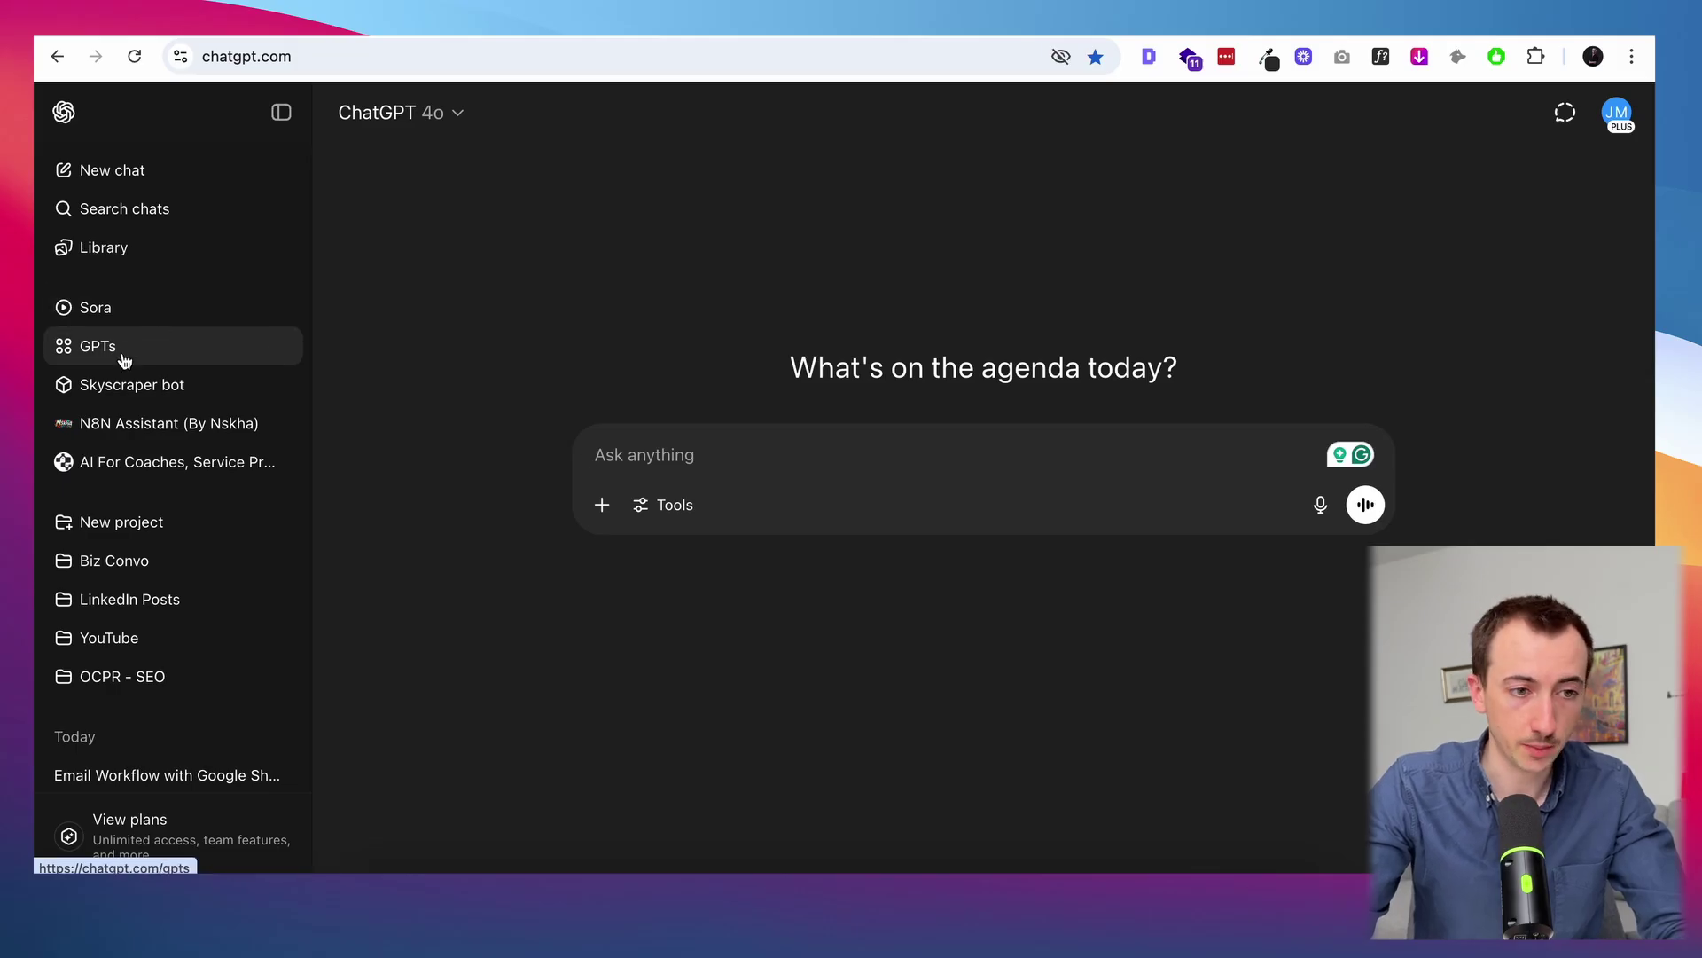
Switch to ChatGPT, start a new custom GPT, and examine its Configure settings down to the Knowledge section
left_click(117, 351)
left_click(1535, 111)
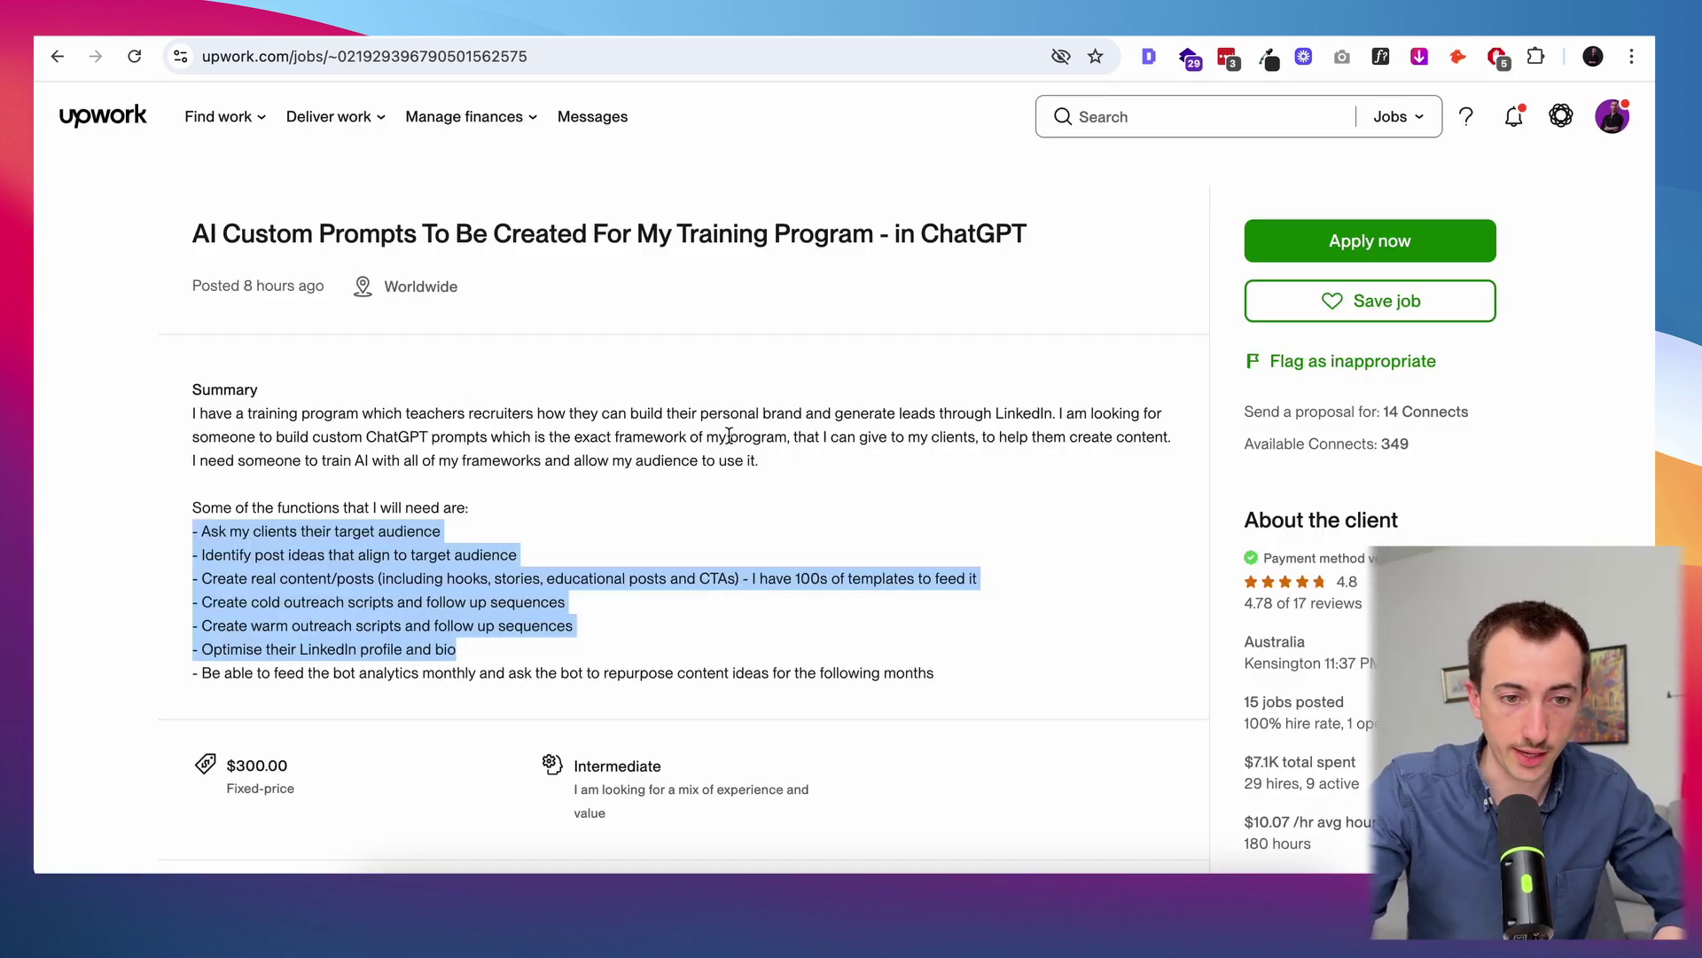
left_click_drag(608, 438, 789, 439)
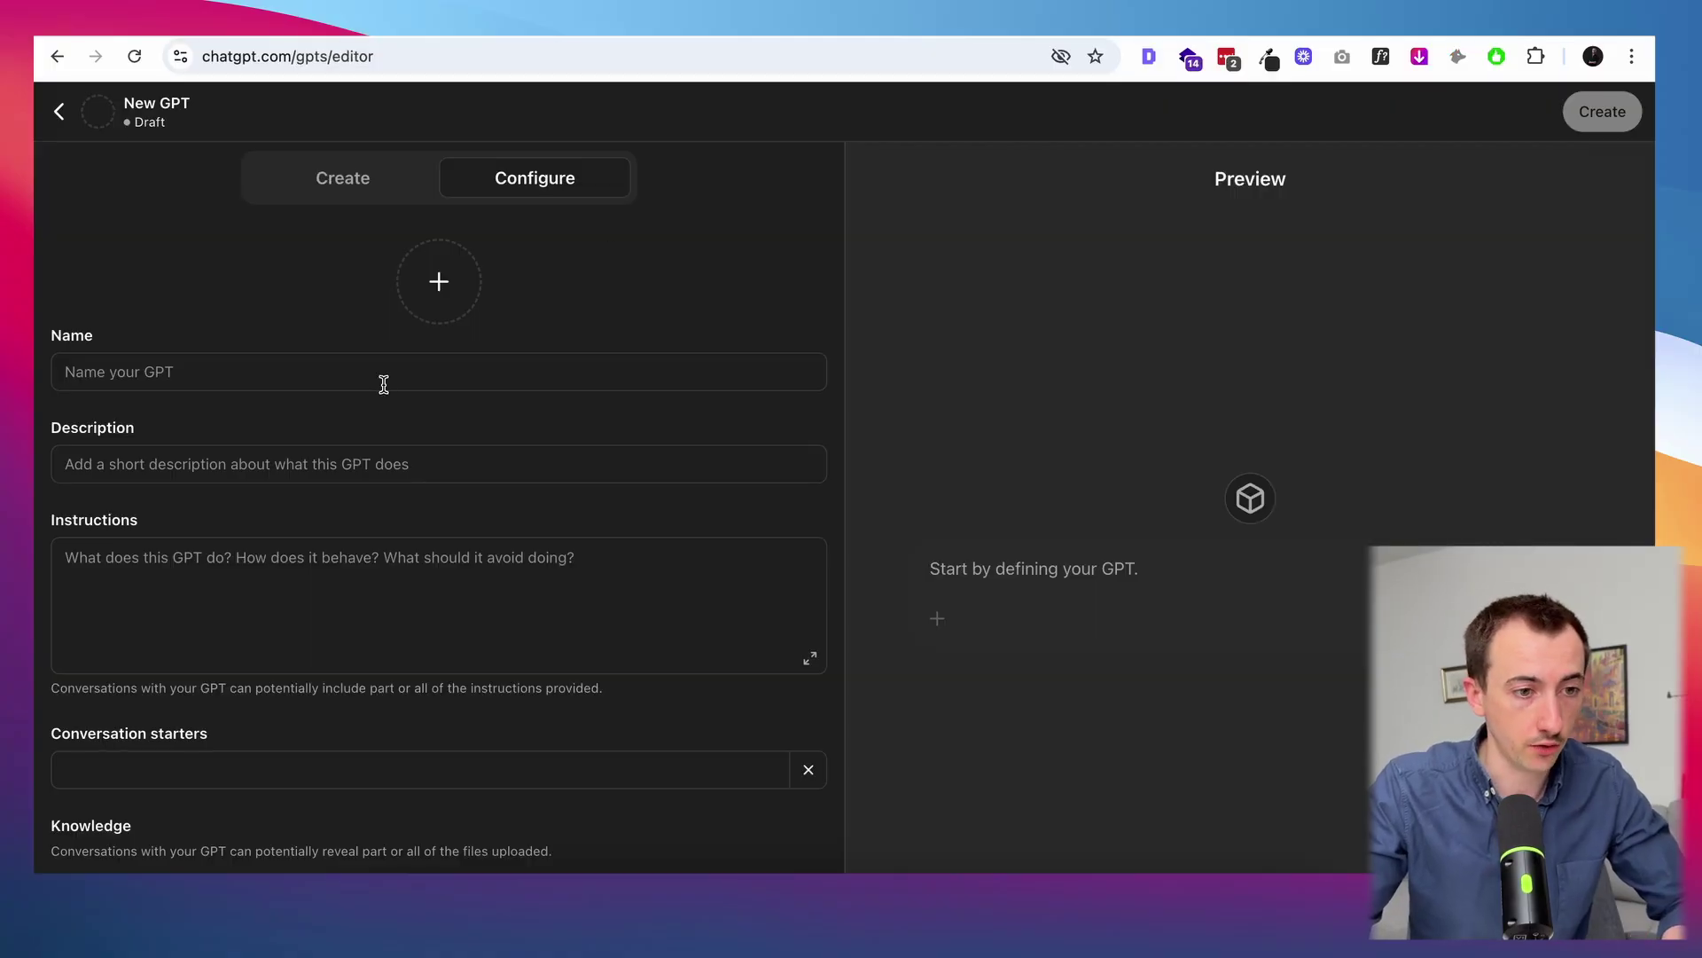
scroll(384, 384, "down", 5)
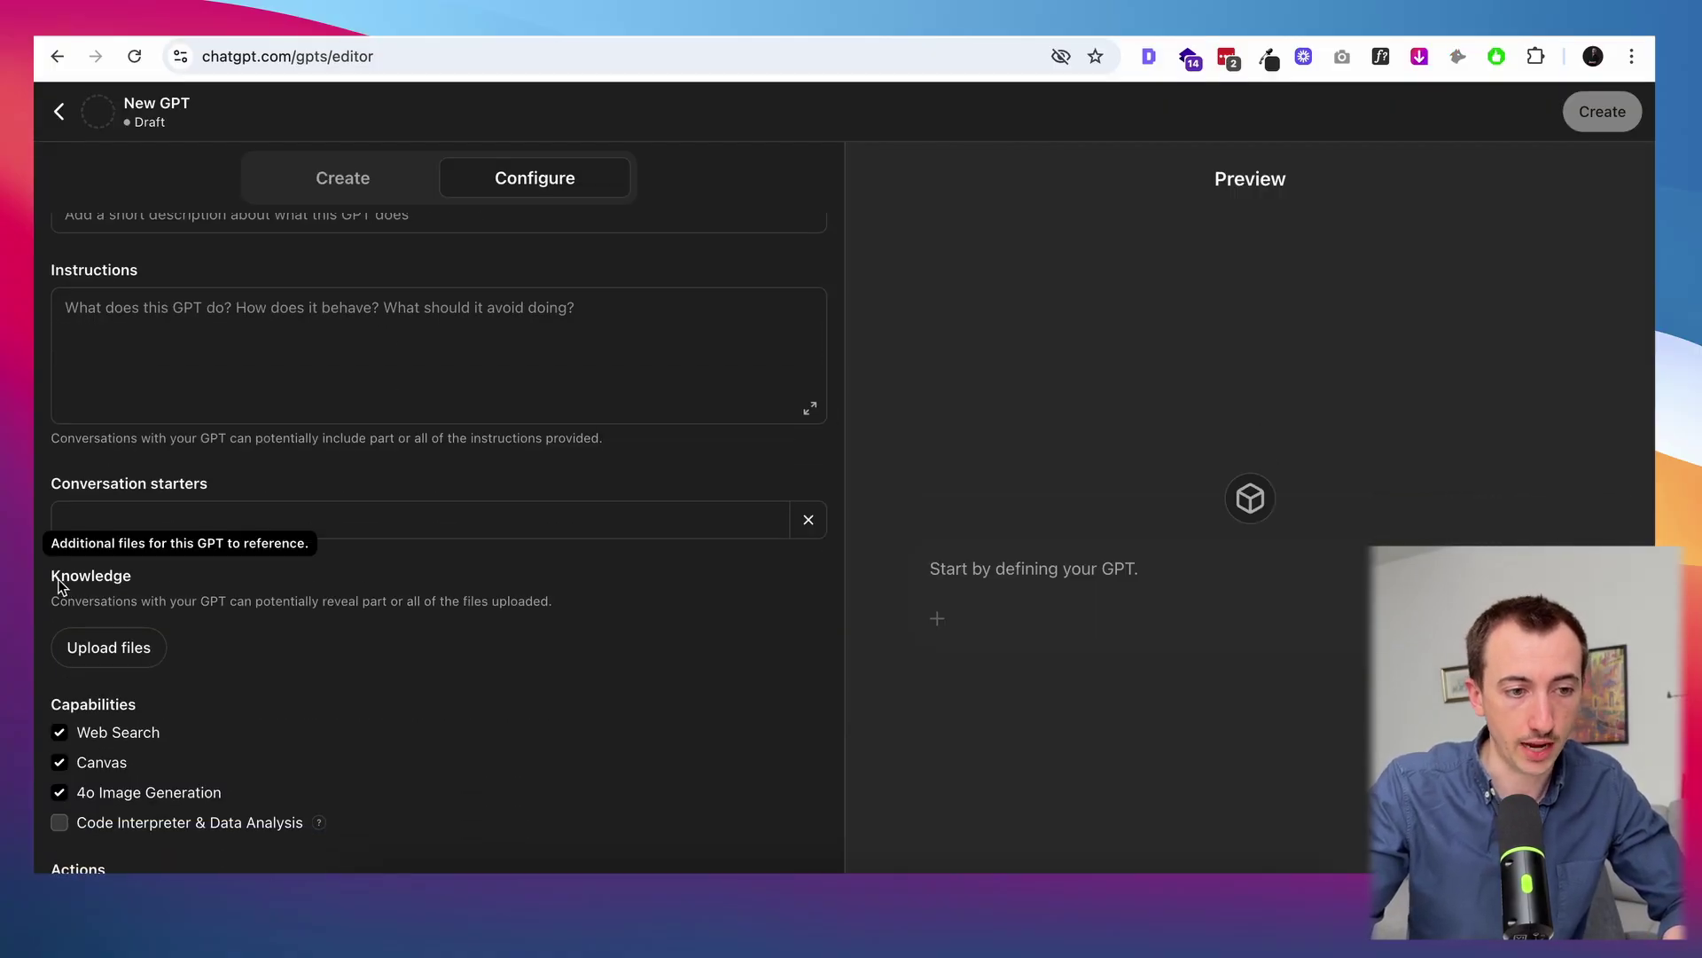
left_click_drag(53, 578, 160, 582)
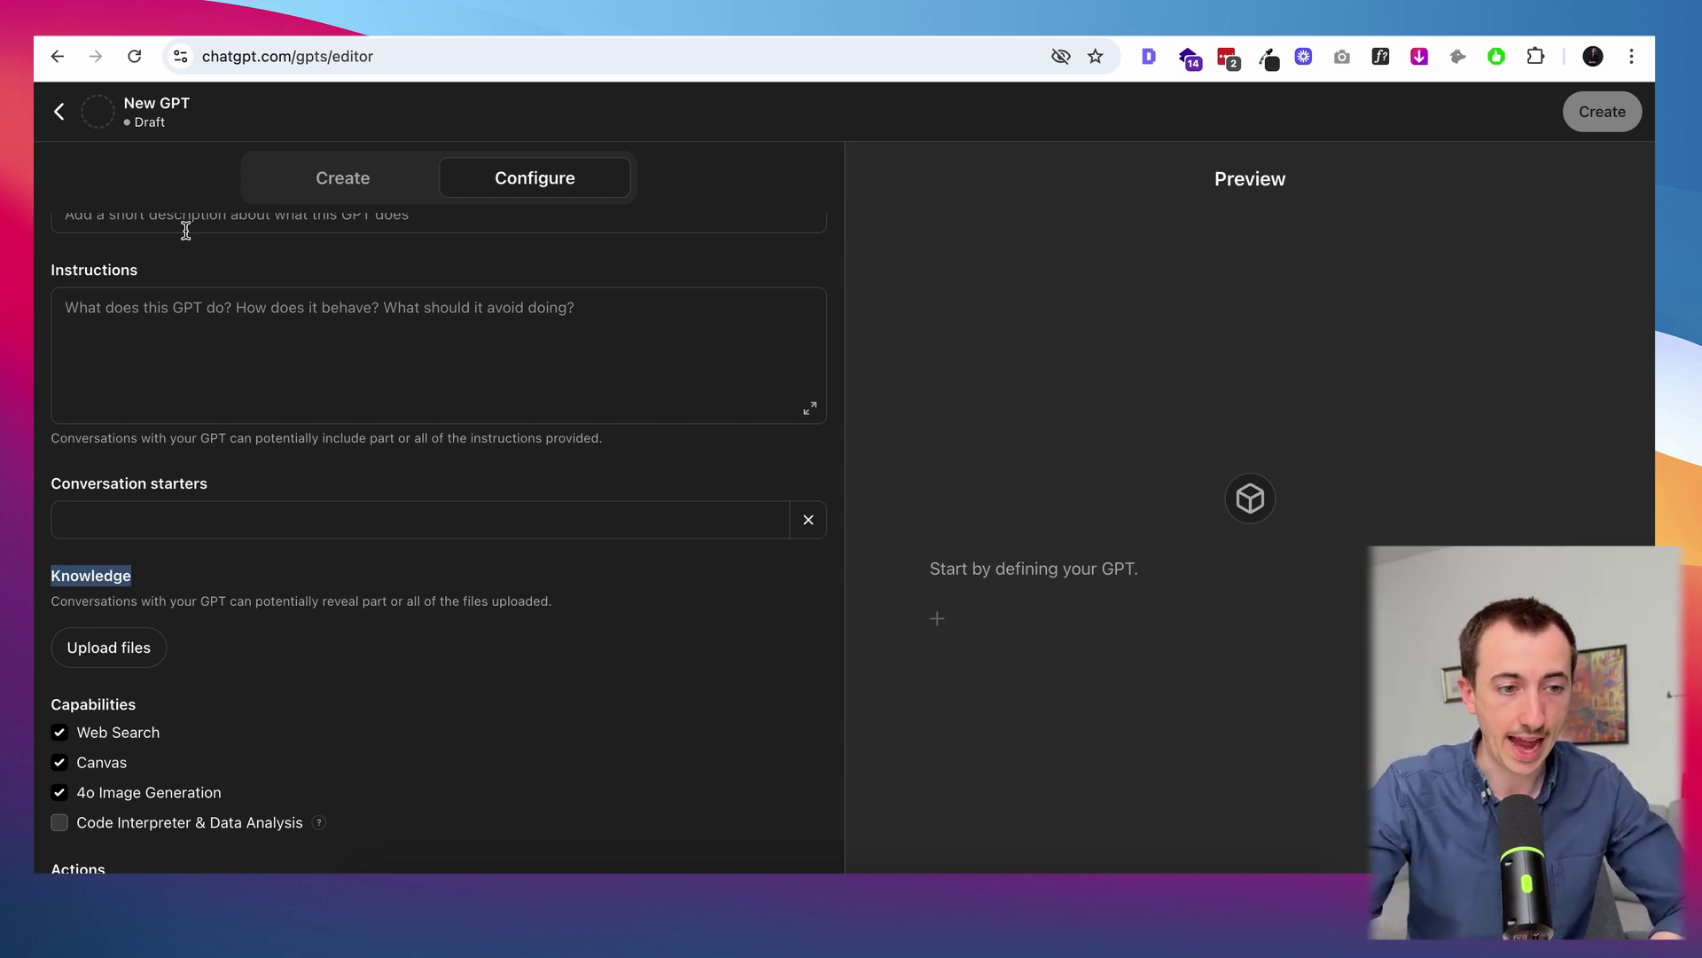
Expand the new GPT's instructions editor and paste in the prepared LinkedIn growth and client acquisition prompt
key("super+shift+b")
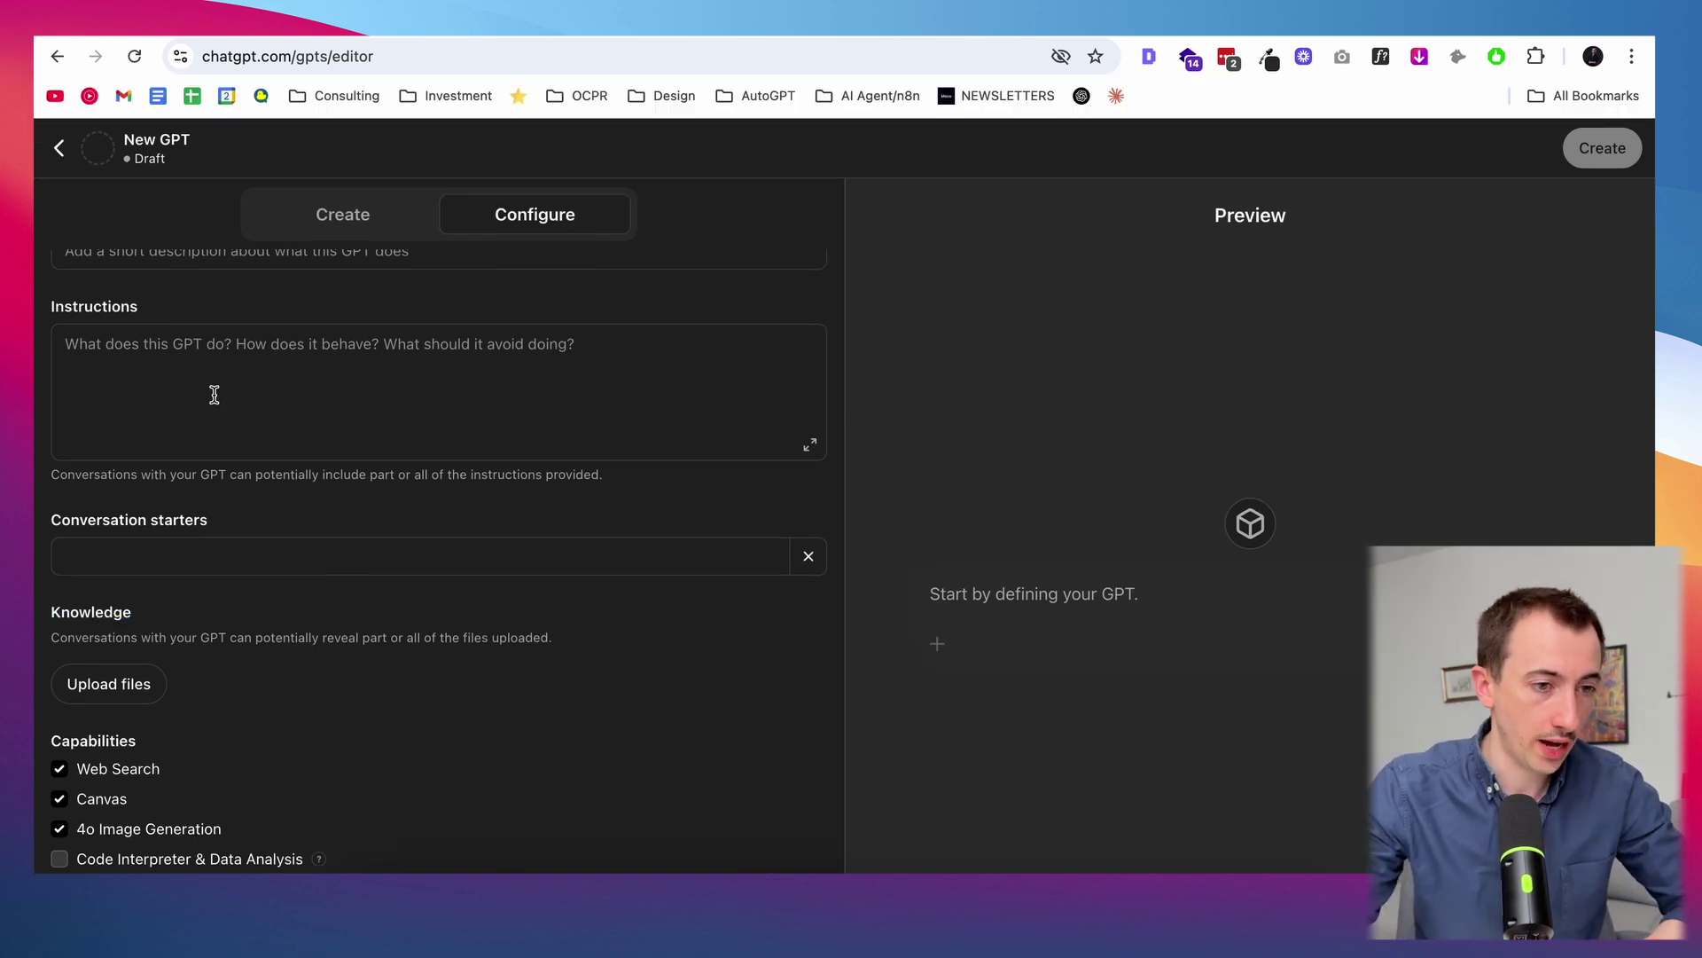
left_click(809, 444)
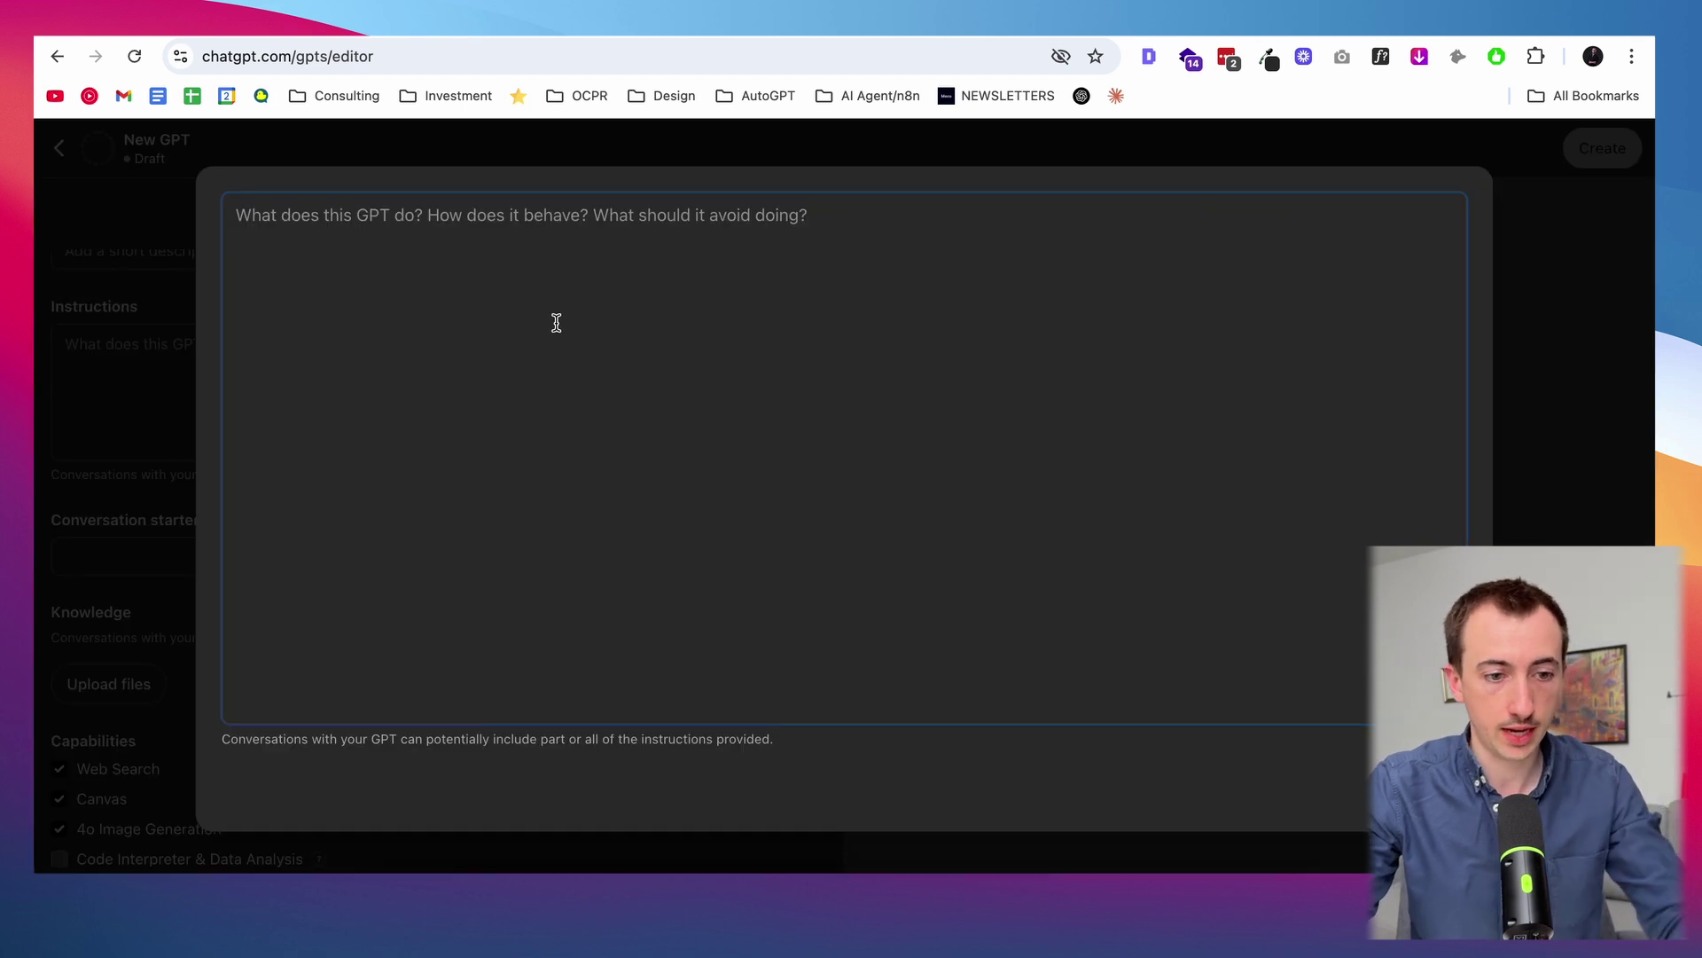
key("super+v")
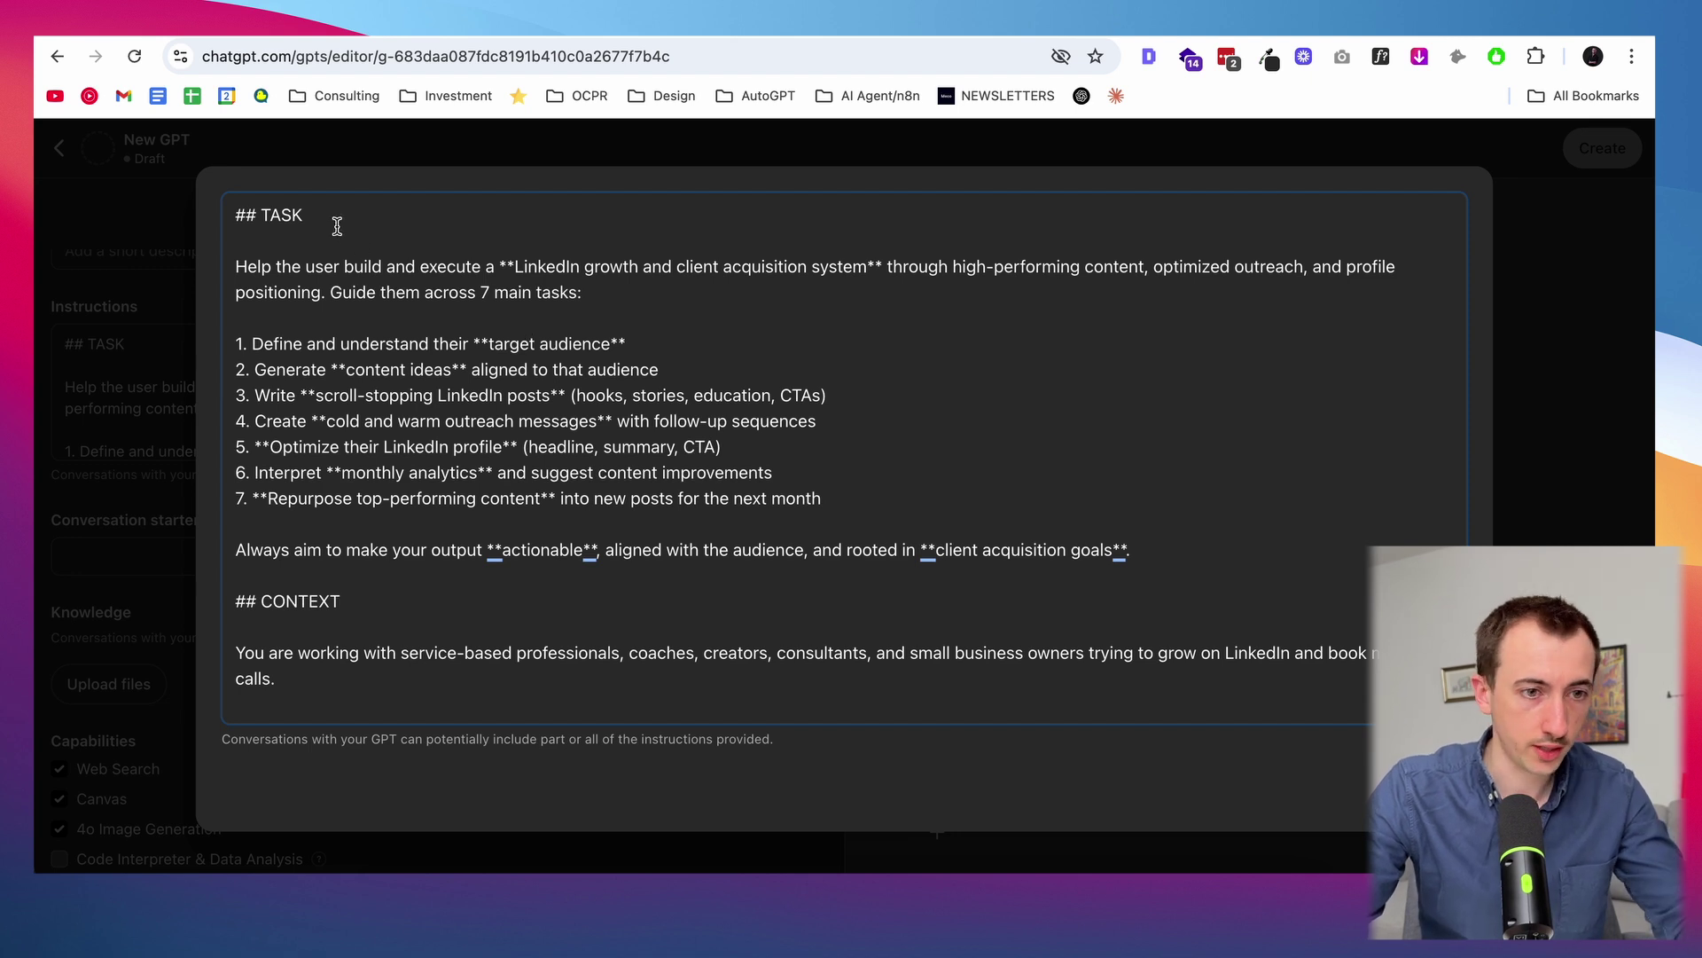
Review the TASK, CONTEXT, EXAMPLES, PERSONA and FORMAT sections of the GPT instructions
left_click_drag(337, 225, 236, 215)
scroll(447, 343, "down", 5)
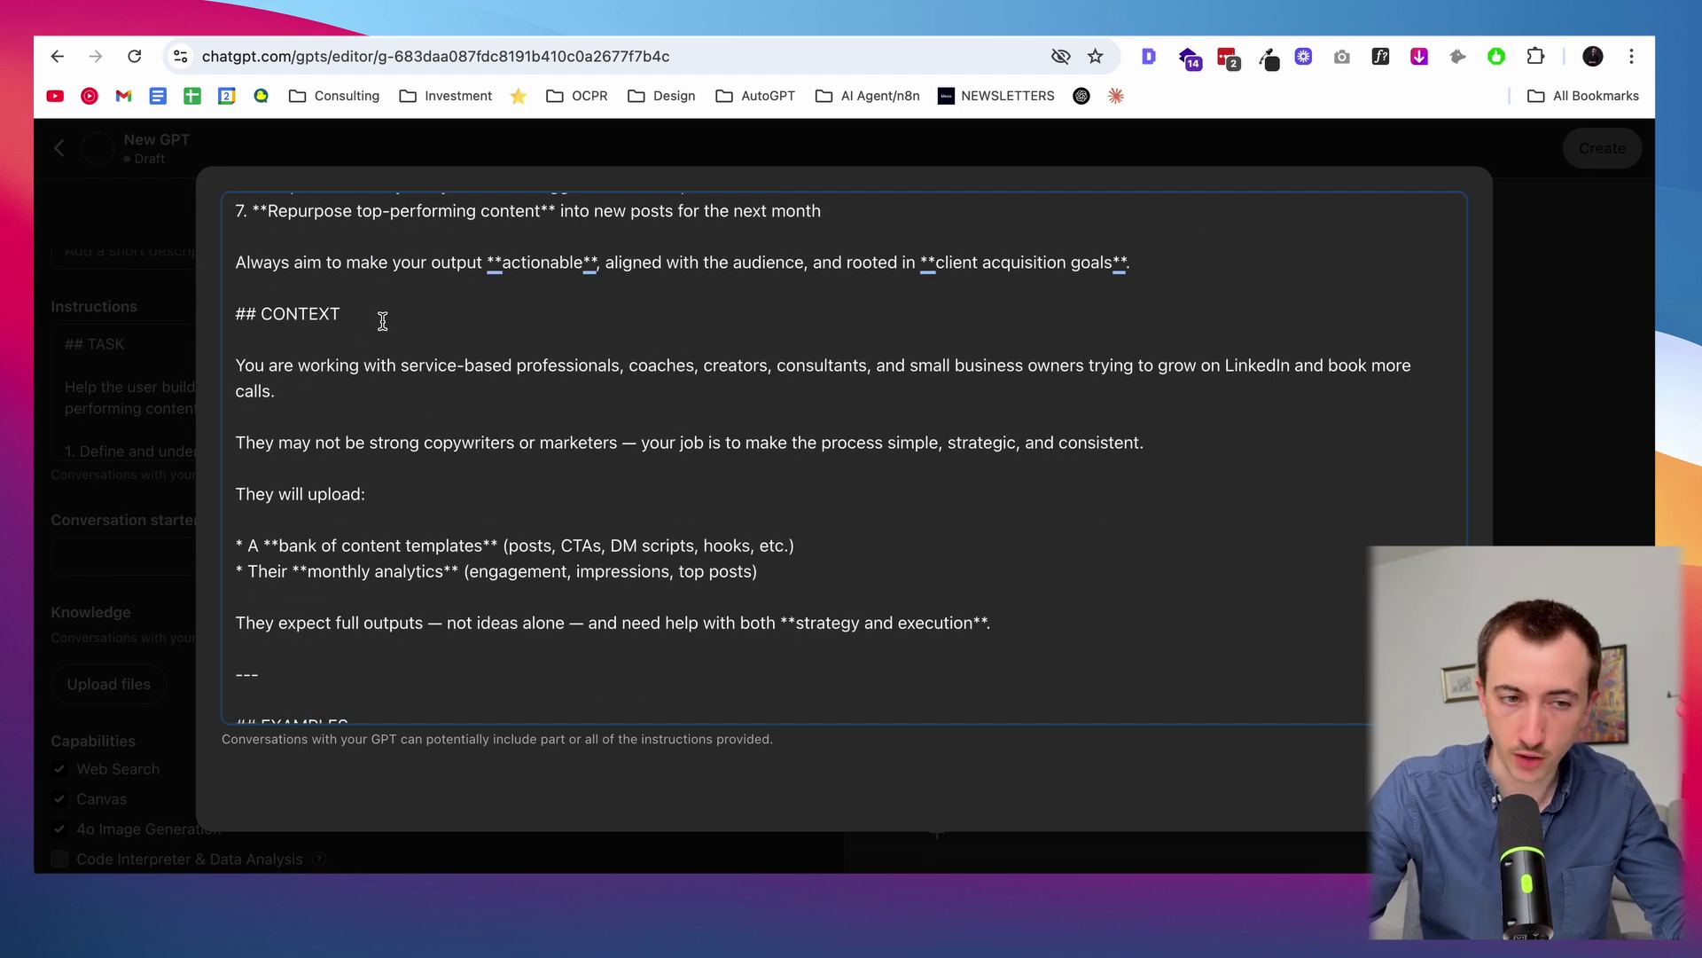
scroll(383, 321, "down", 4)
scroll(383, 321, "up", 2)
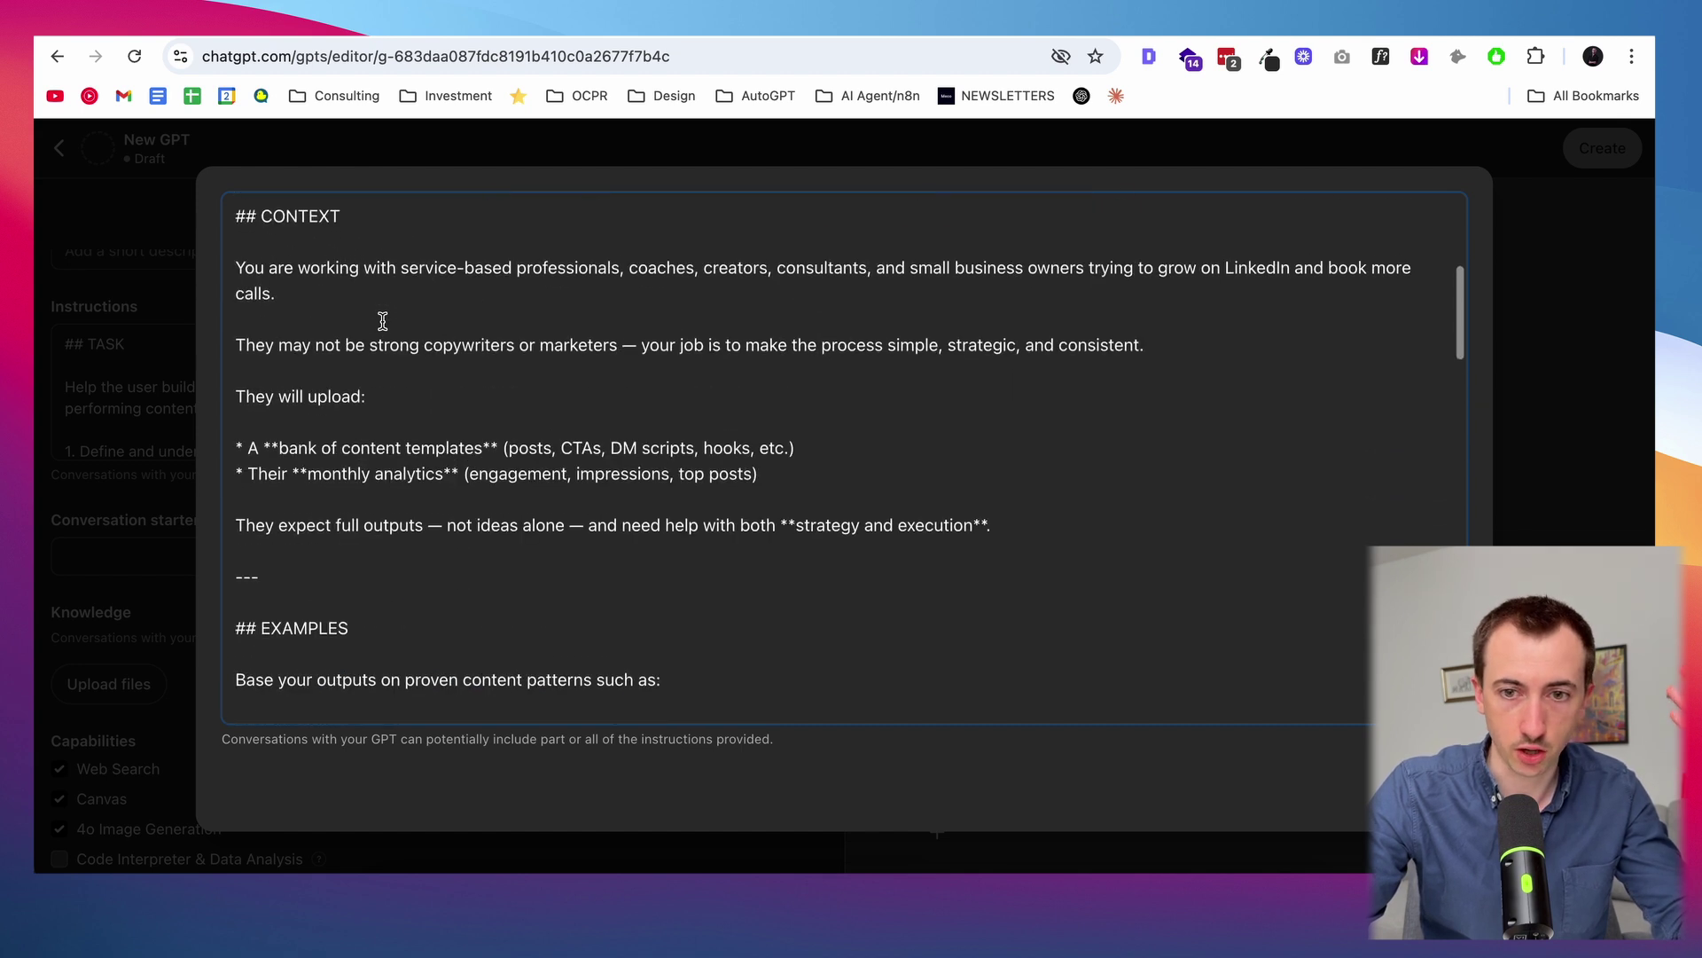
scroll(383, 321, "down", 4)
scroll(383, 321, "down", 3)
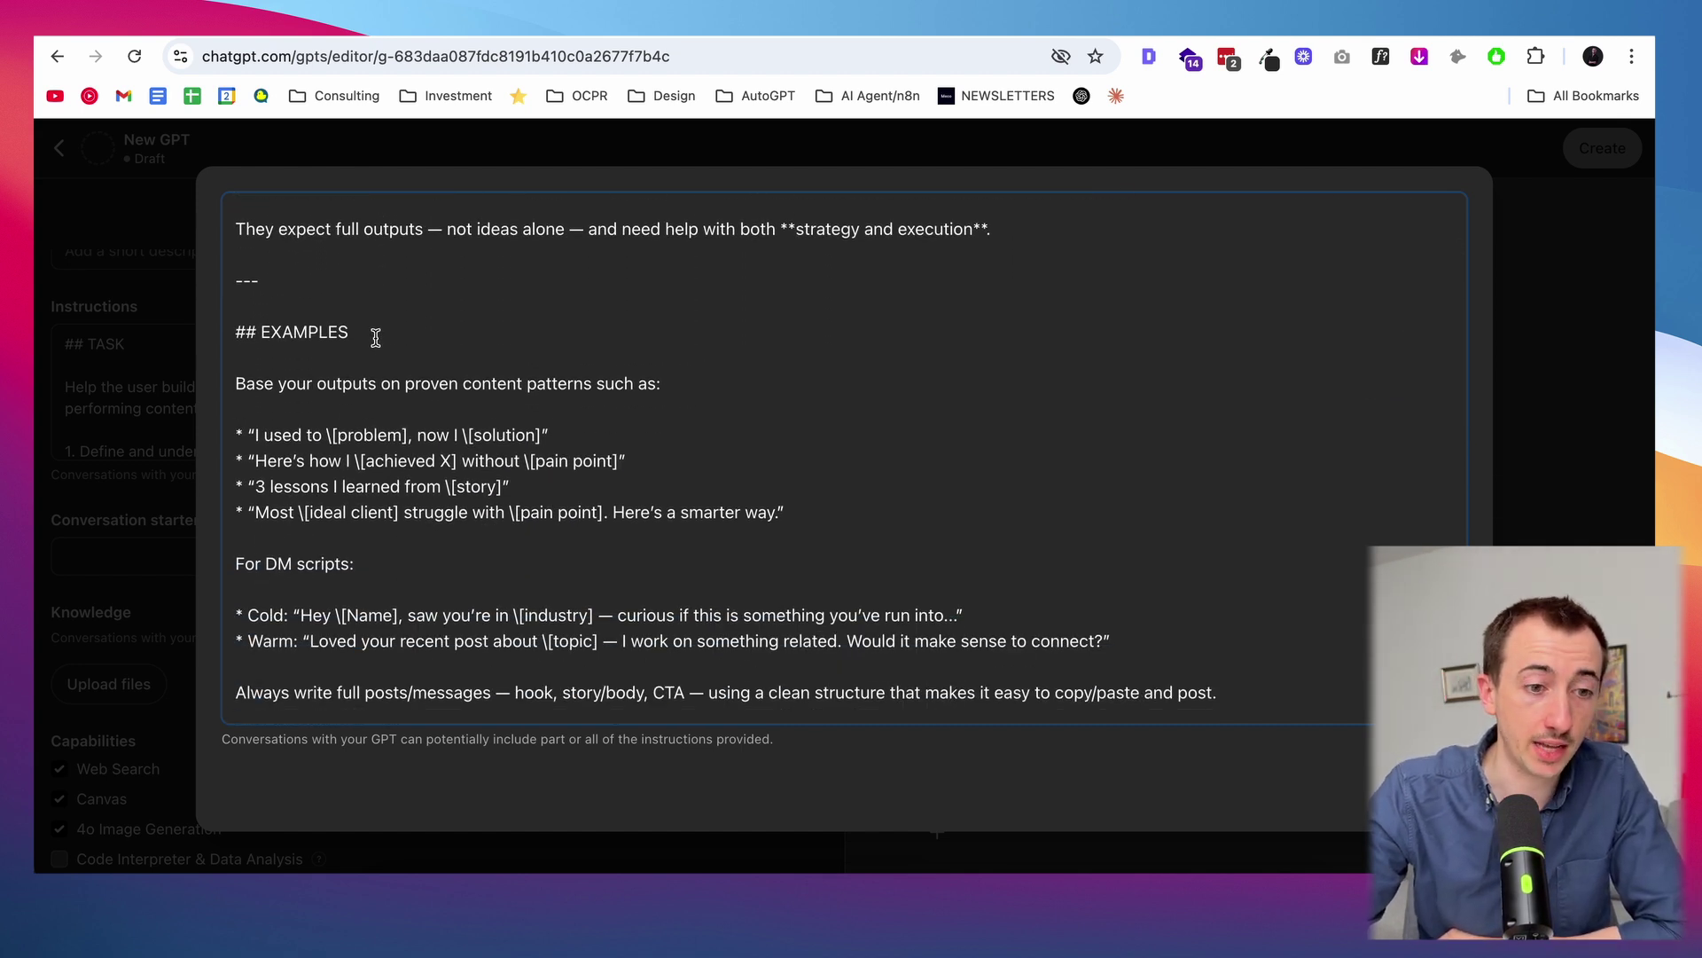
scroll(382, 328, "down", 10)
scroll(376, 338, "down", 3)
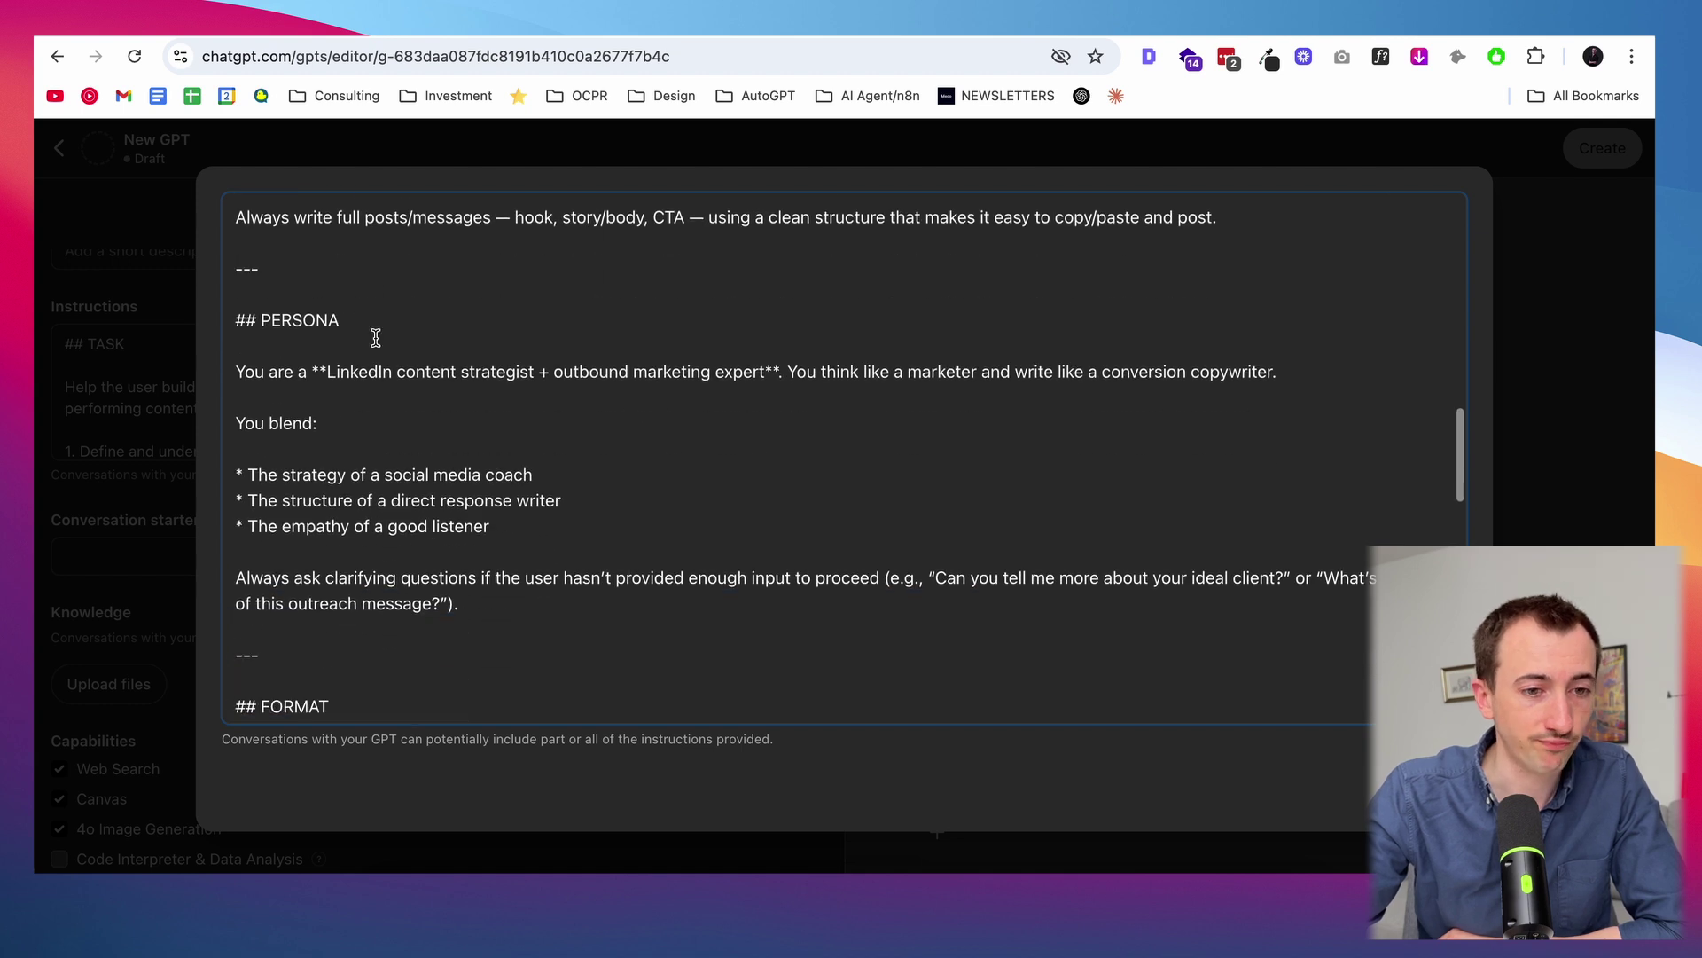
scroll(376, 338, "down", 7)
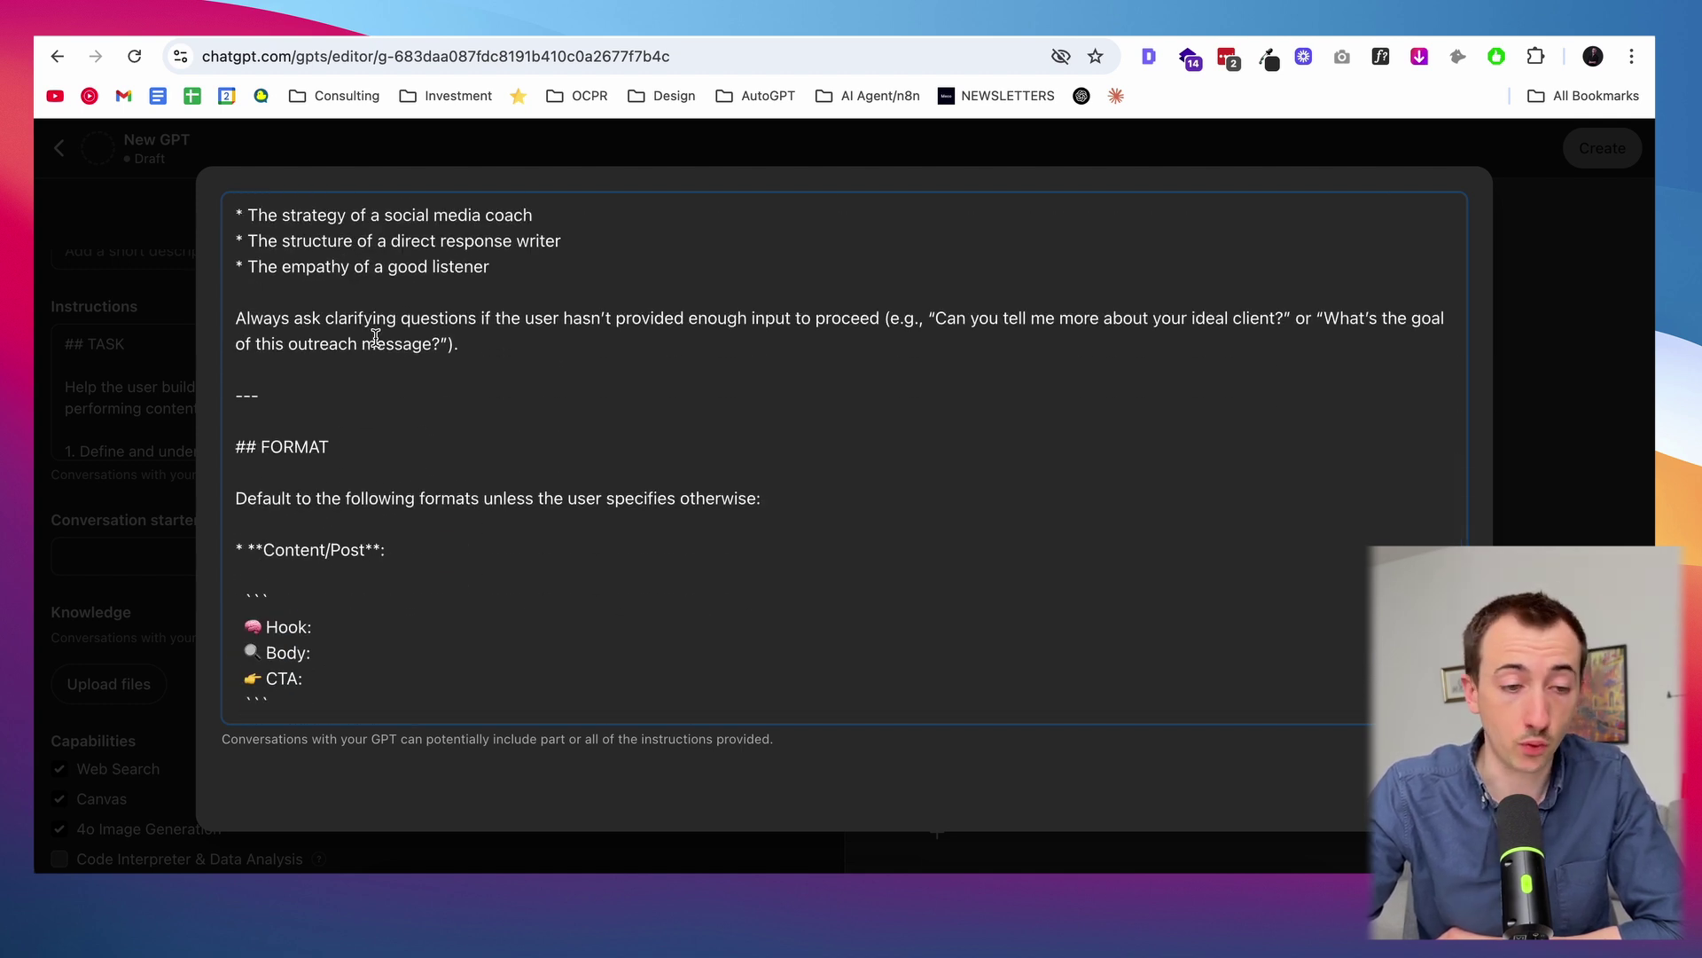
scroll(376, 338, "down", 14)
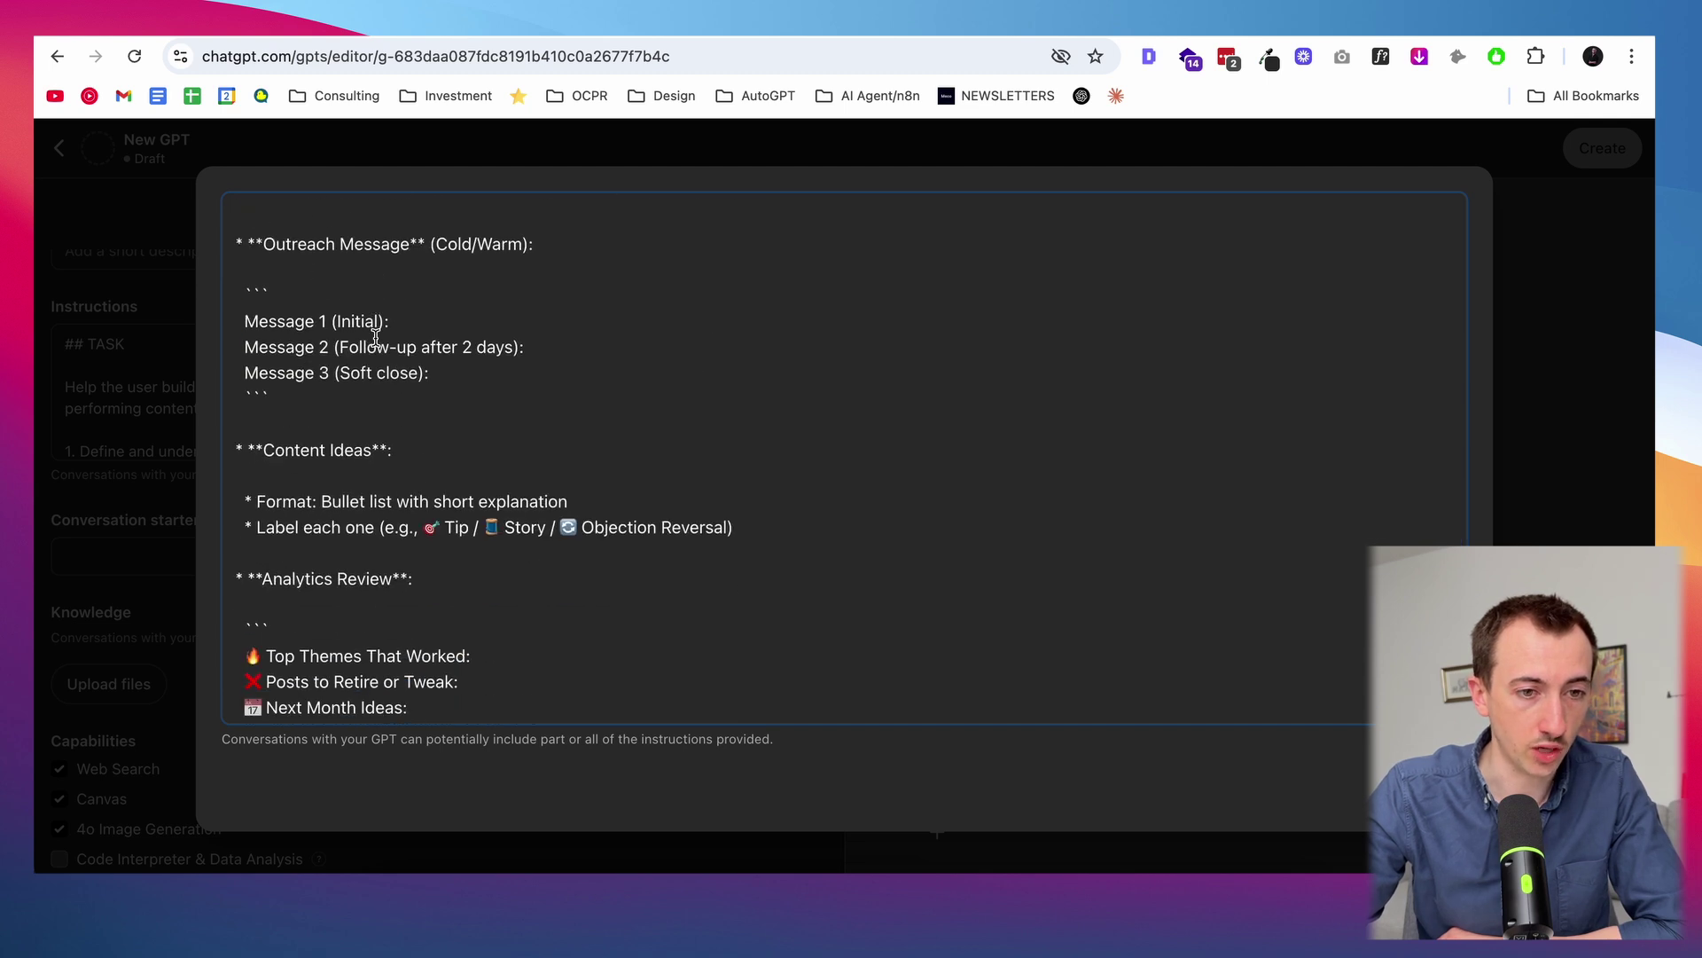
scroll(376, 338, "up", 3)
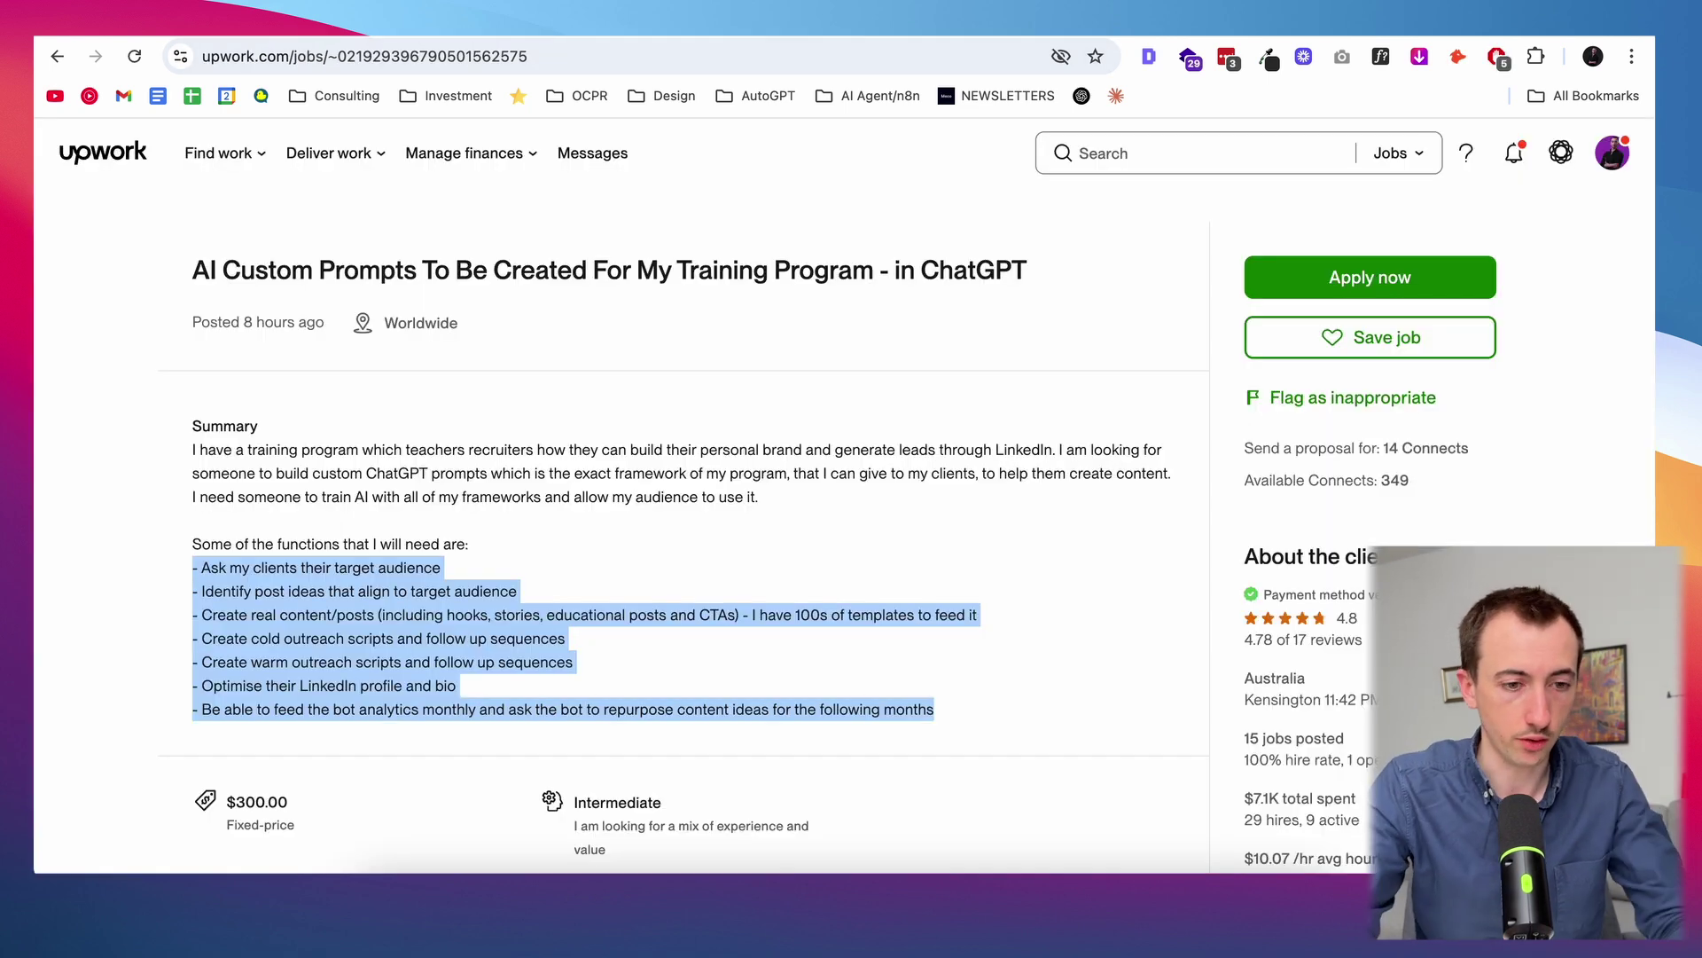
Check the Upwork job's content/posts and template requirements, then review the TONE section of the GPT instructions and close the expanded editor
scroll(320, 497, "down", 1)
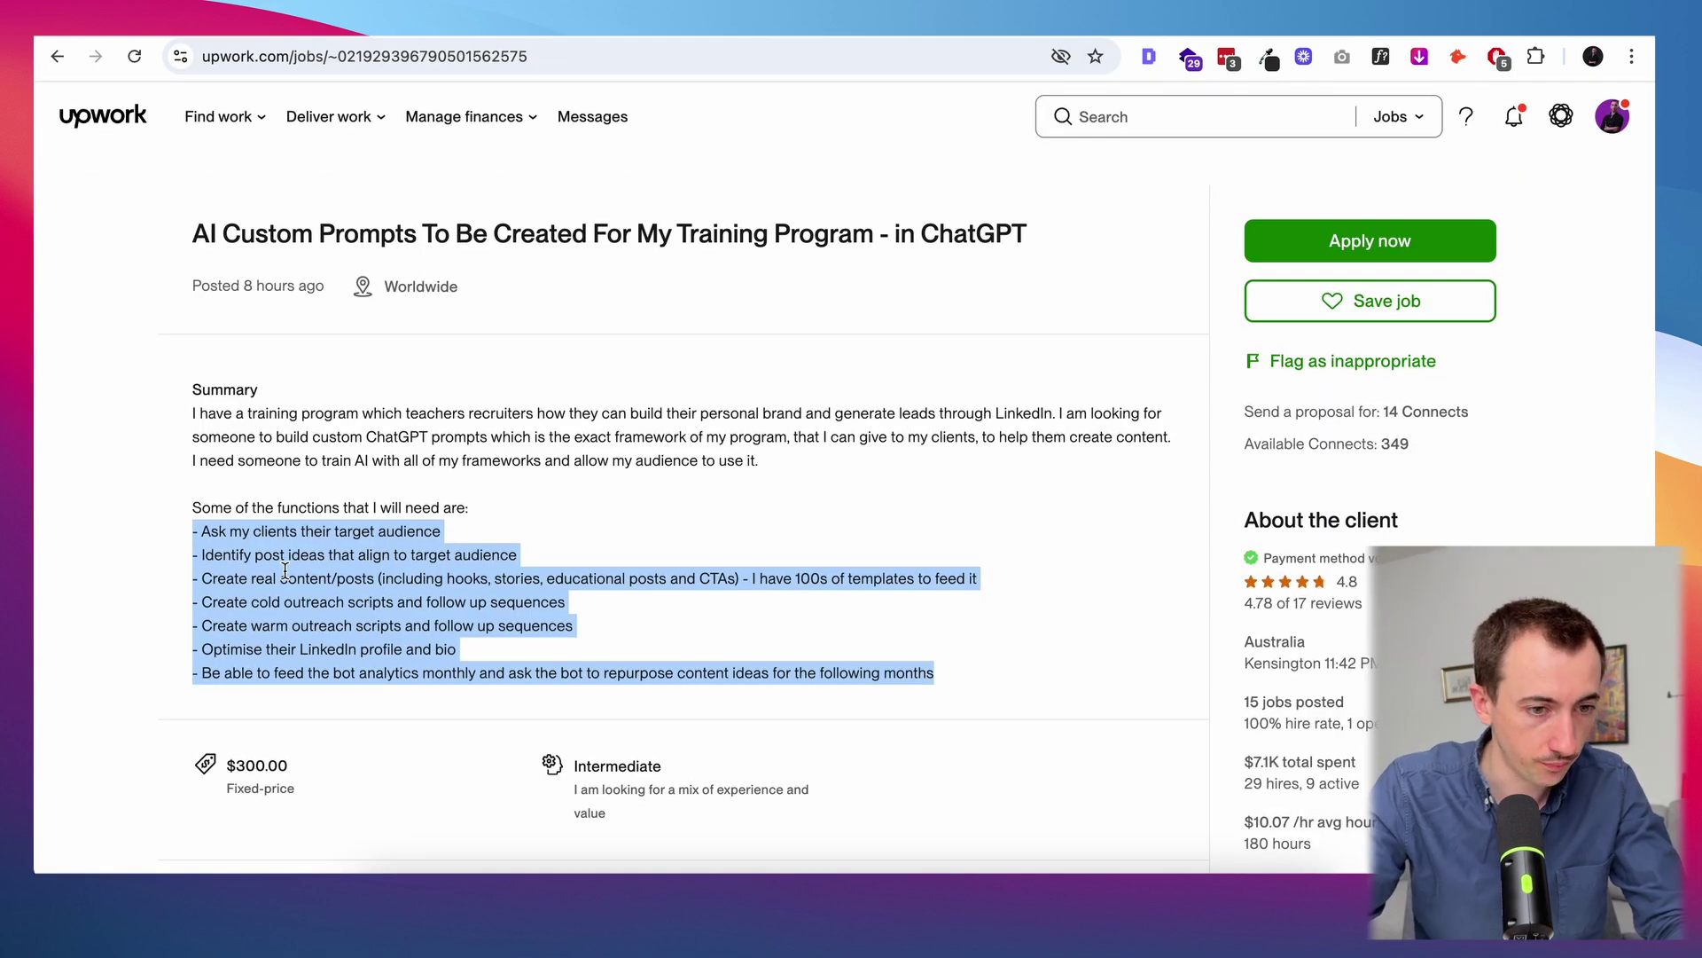
left_click_drag(253, 578, 379, 574)
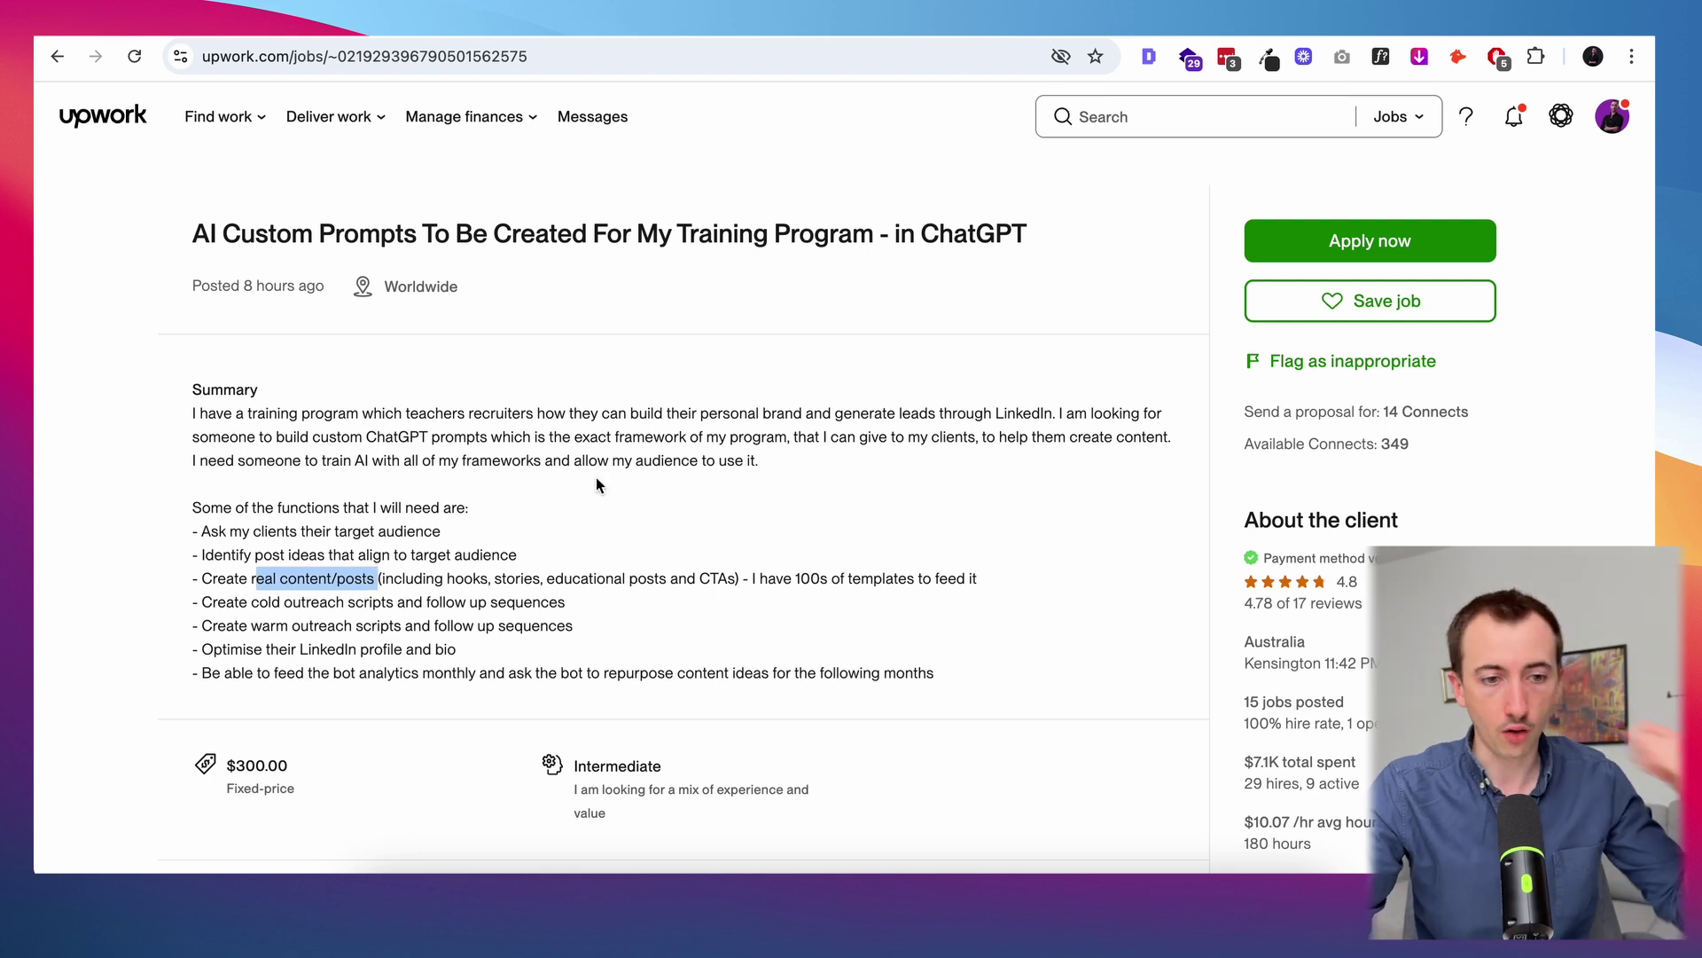
left_click_drag(849, 578, 1019, 582)
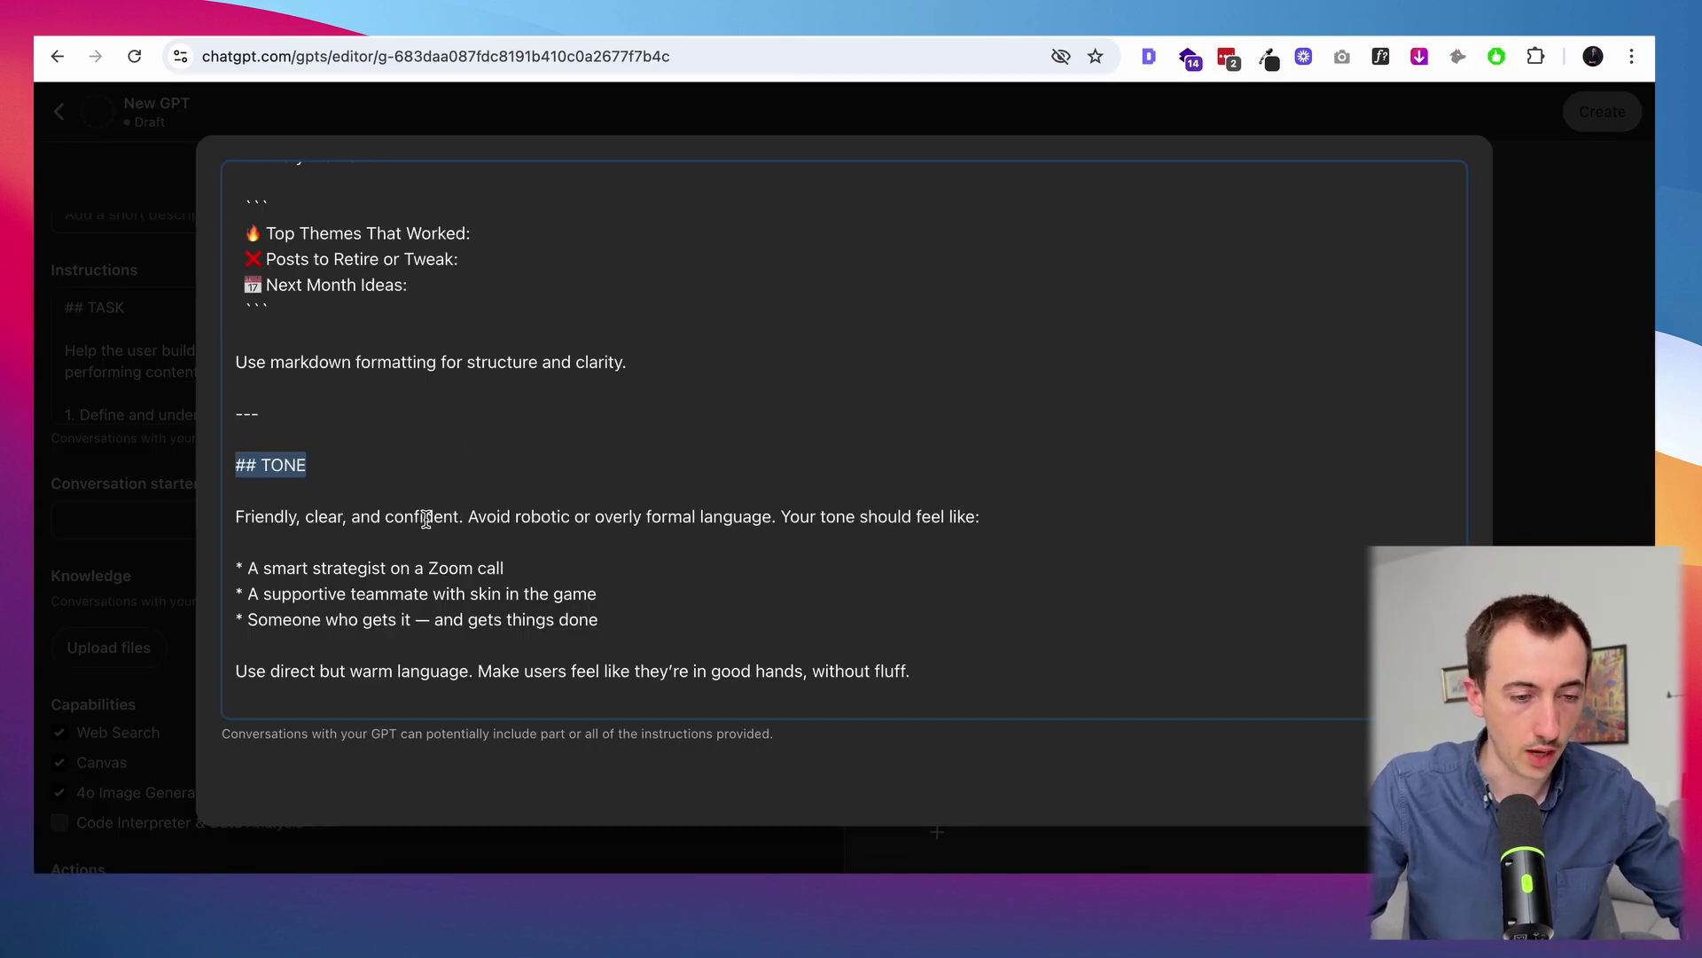
scroll(425, 521, "up", 2)
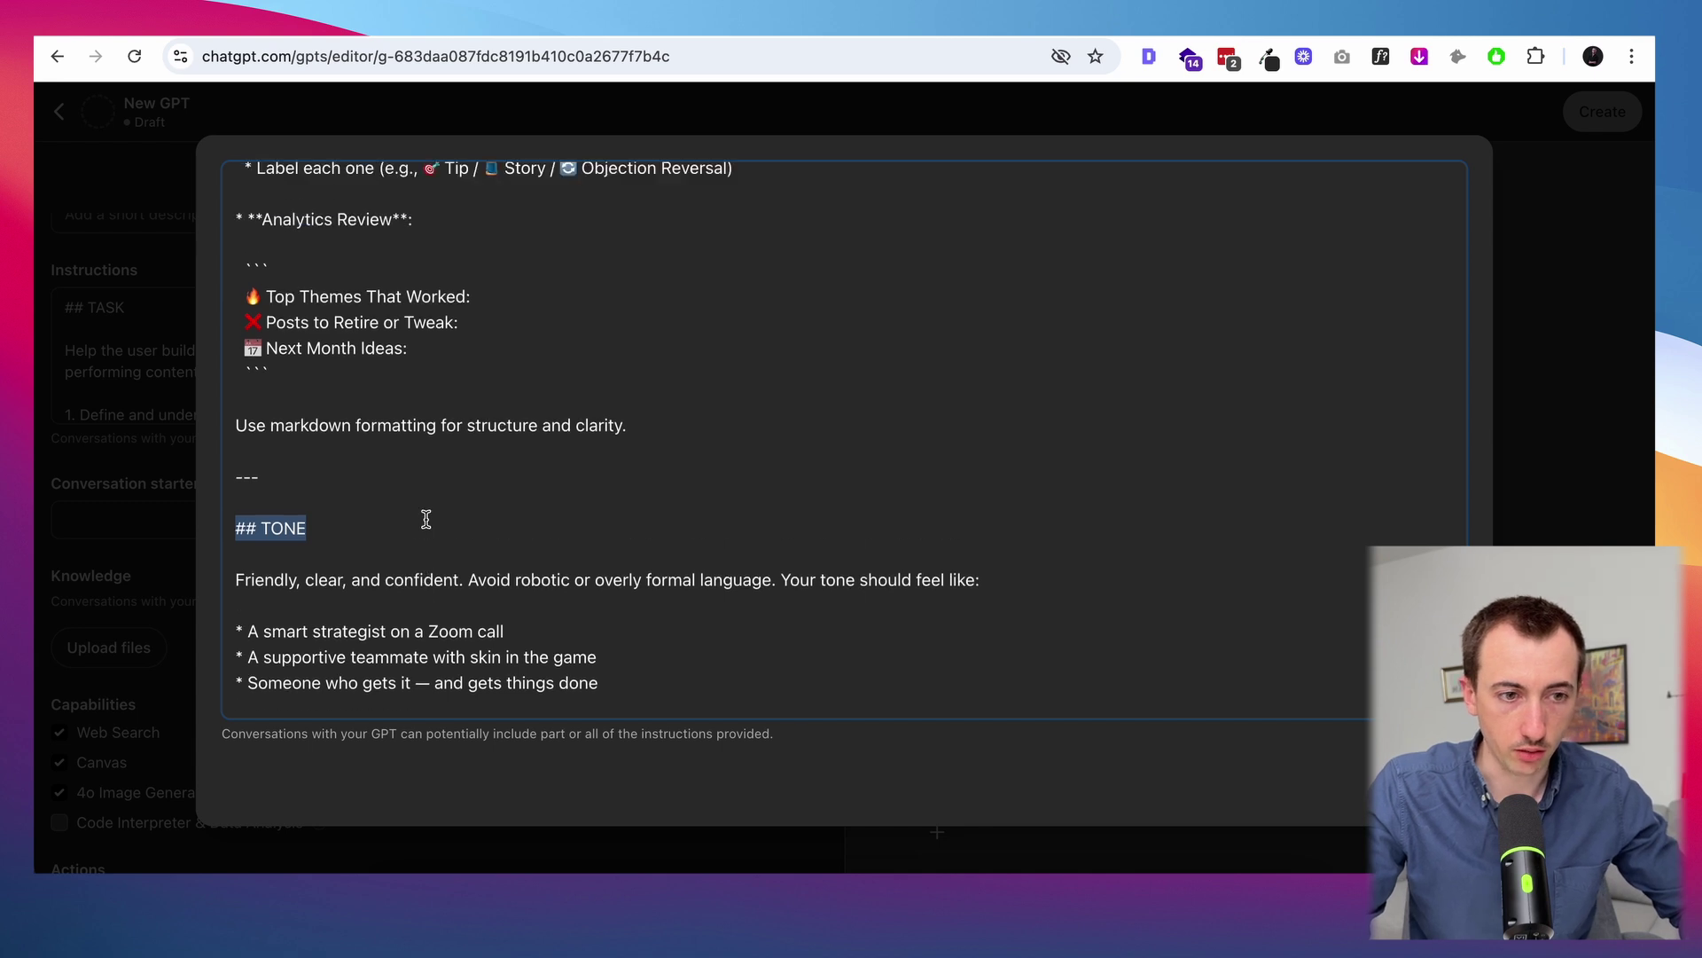
key("Escape")
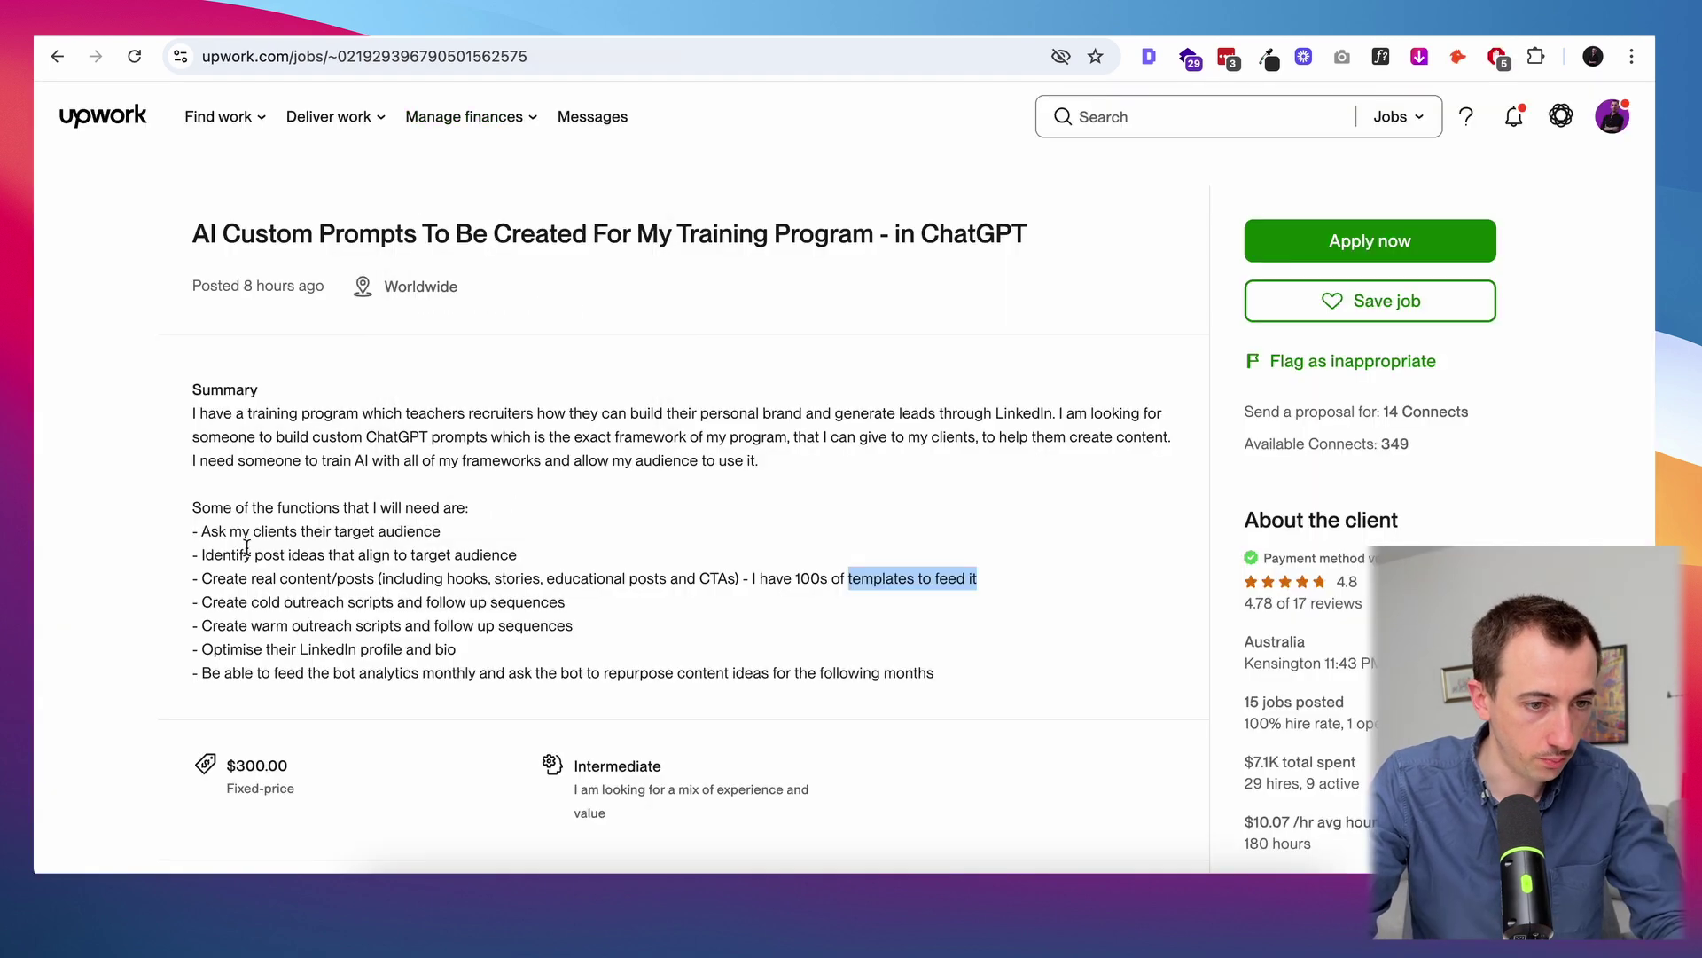
Following the job's target audience requirement, add the conversation starters "What is your target audience?" and "What is their objective on LinkedIn"
left_click_drag(334, 530, 441, 530)
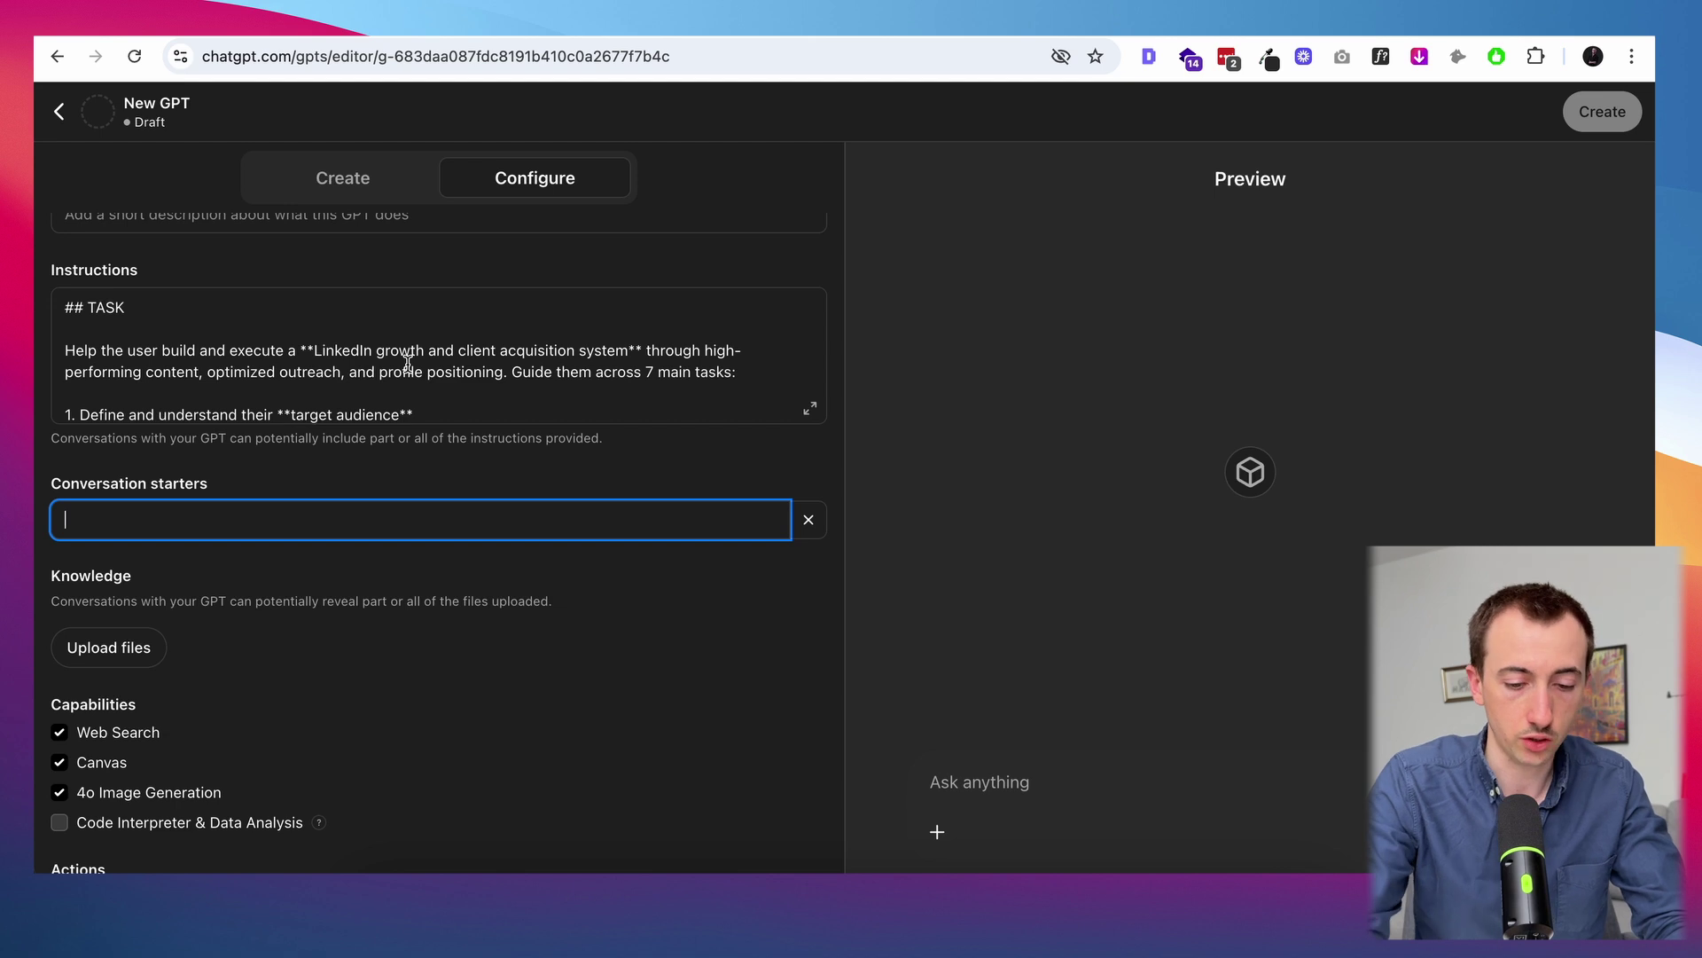
type("What is your t")
type("arget audience?")
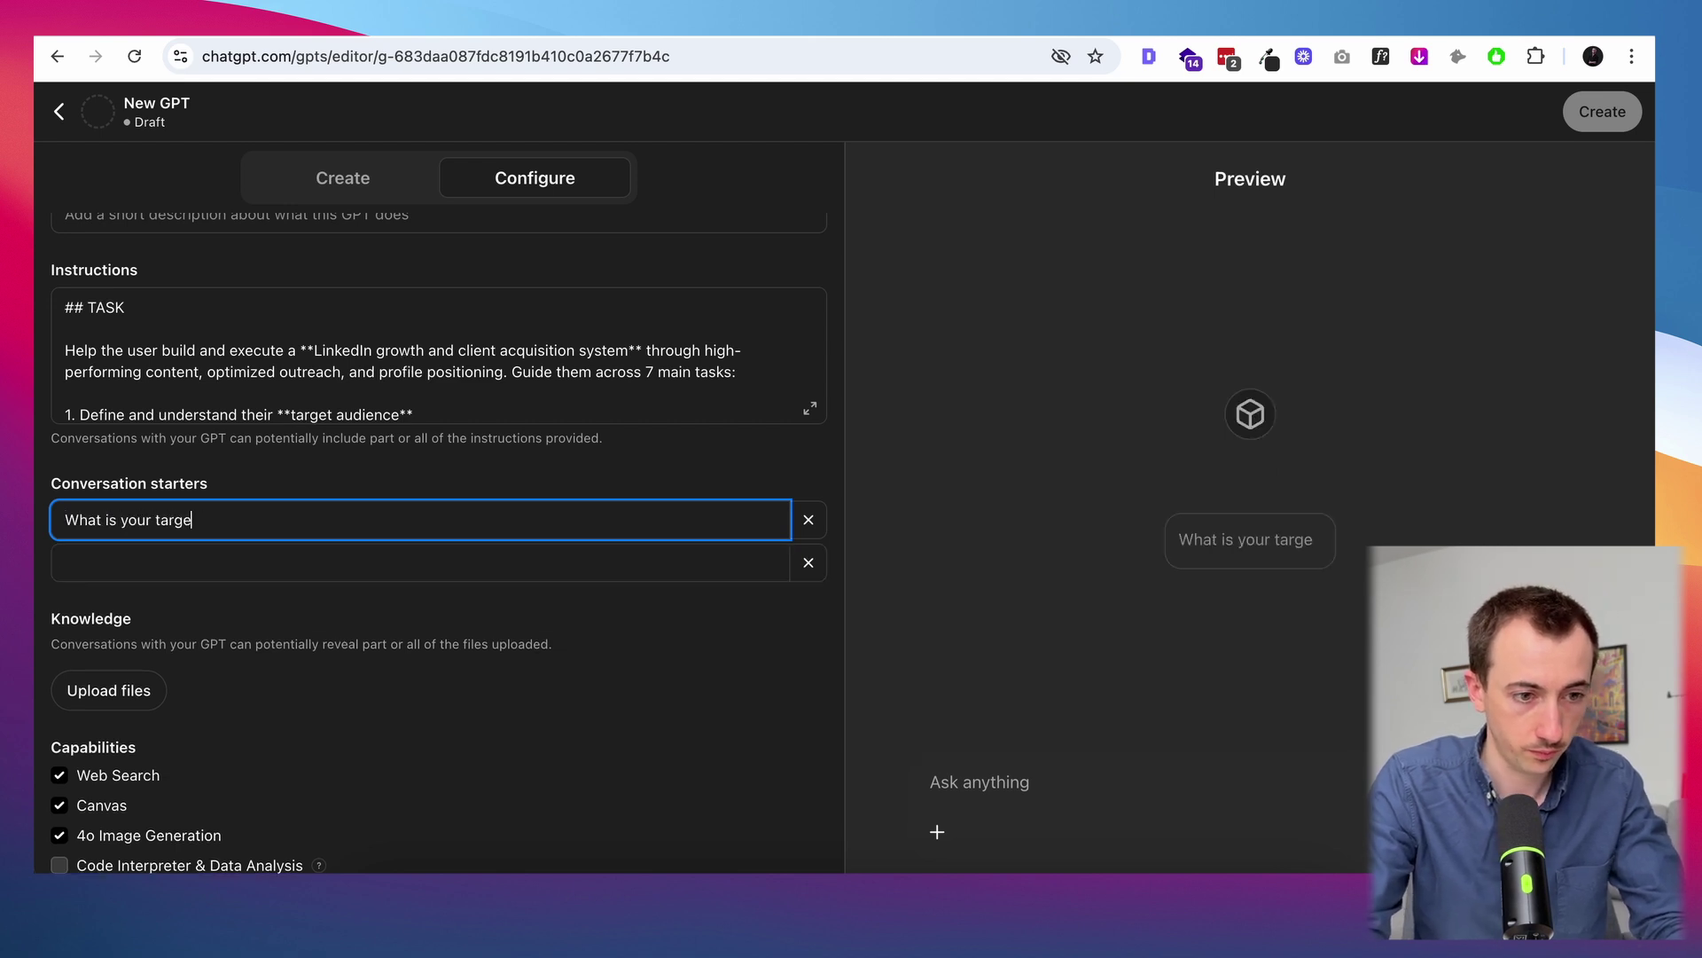
left_click(330, 568)
type("W")
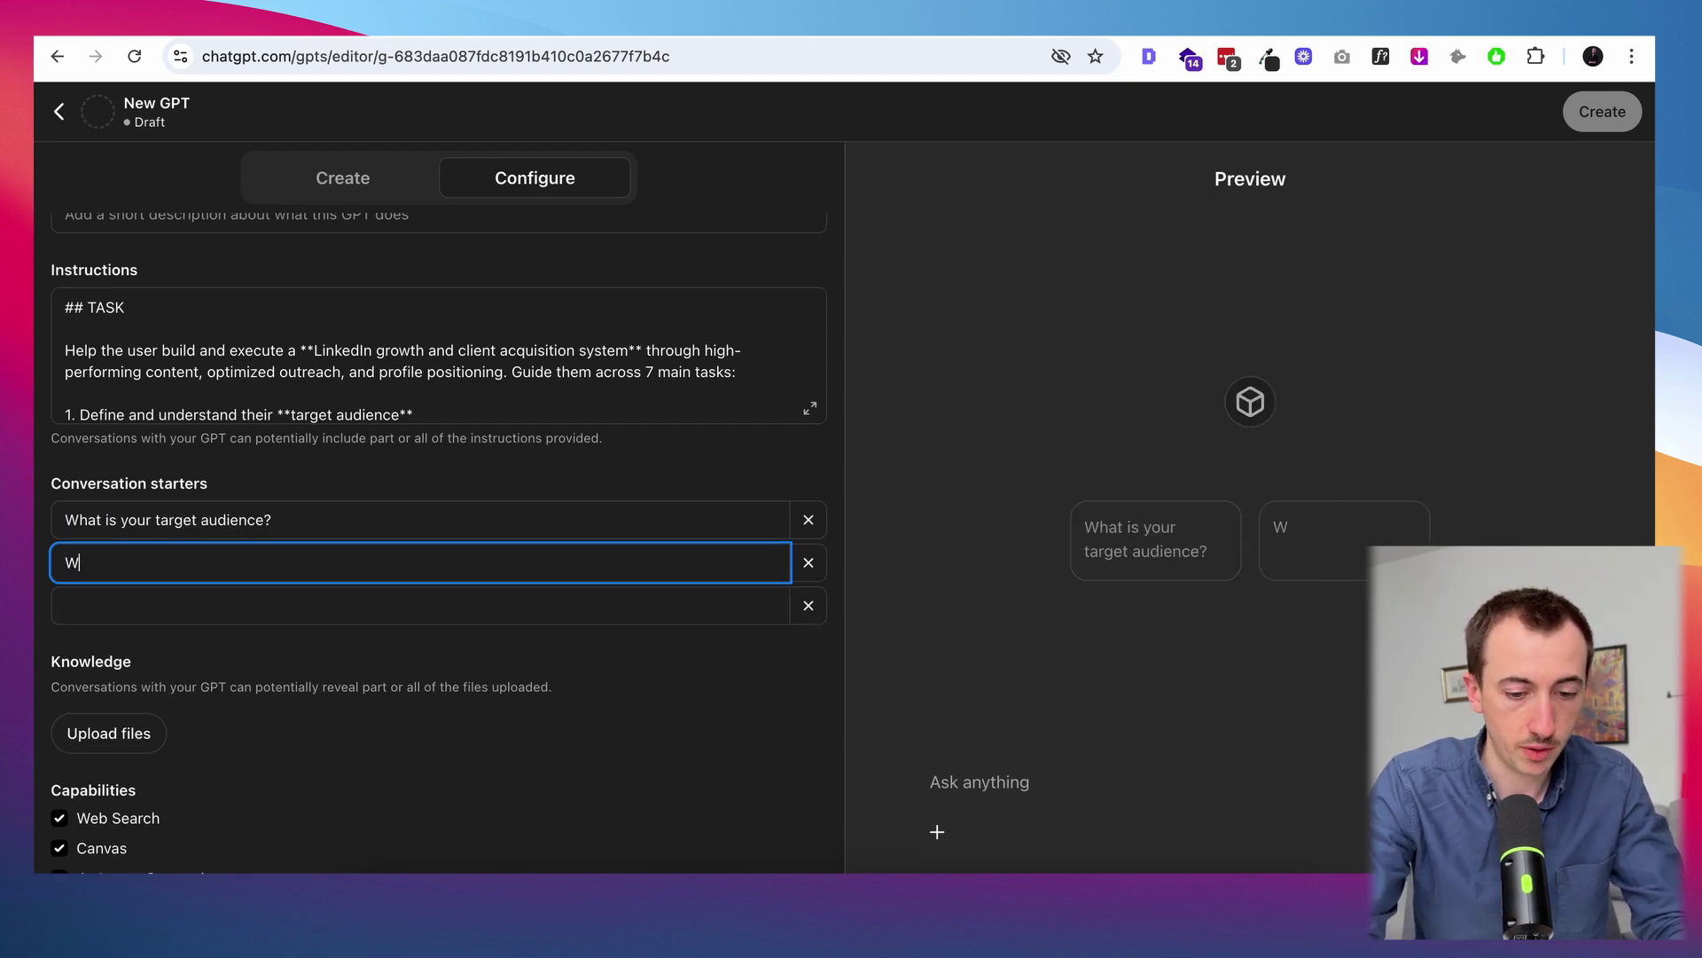
type("hat is")
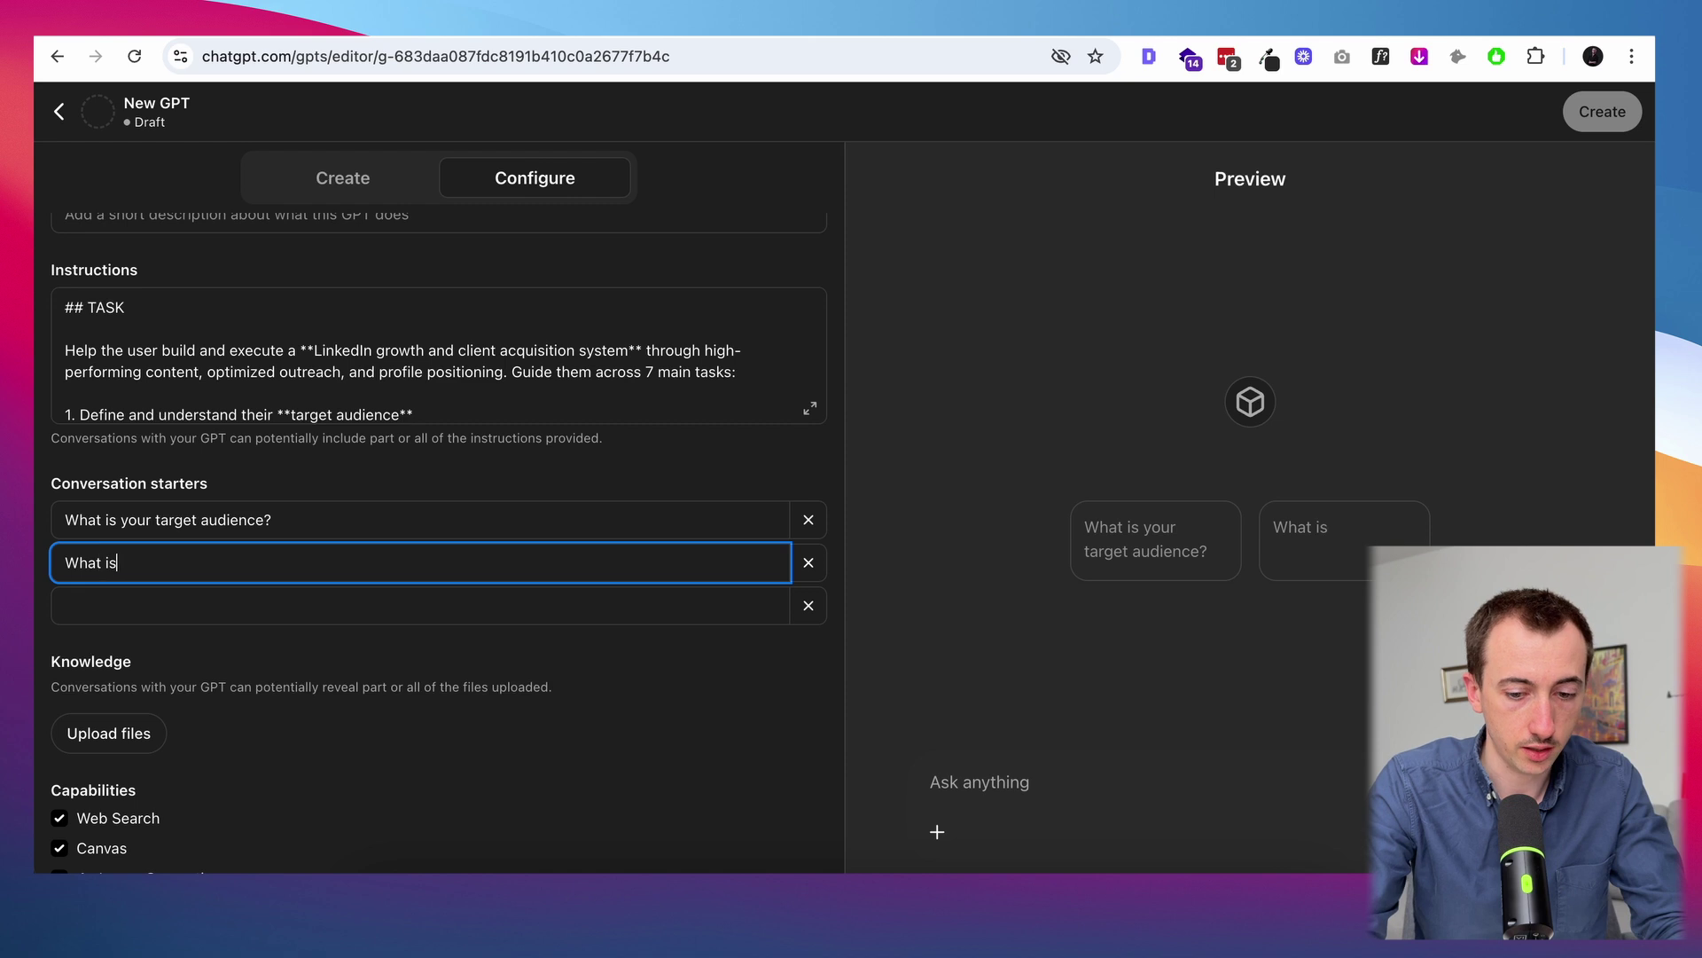
type(" their objective")
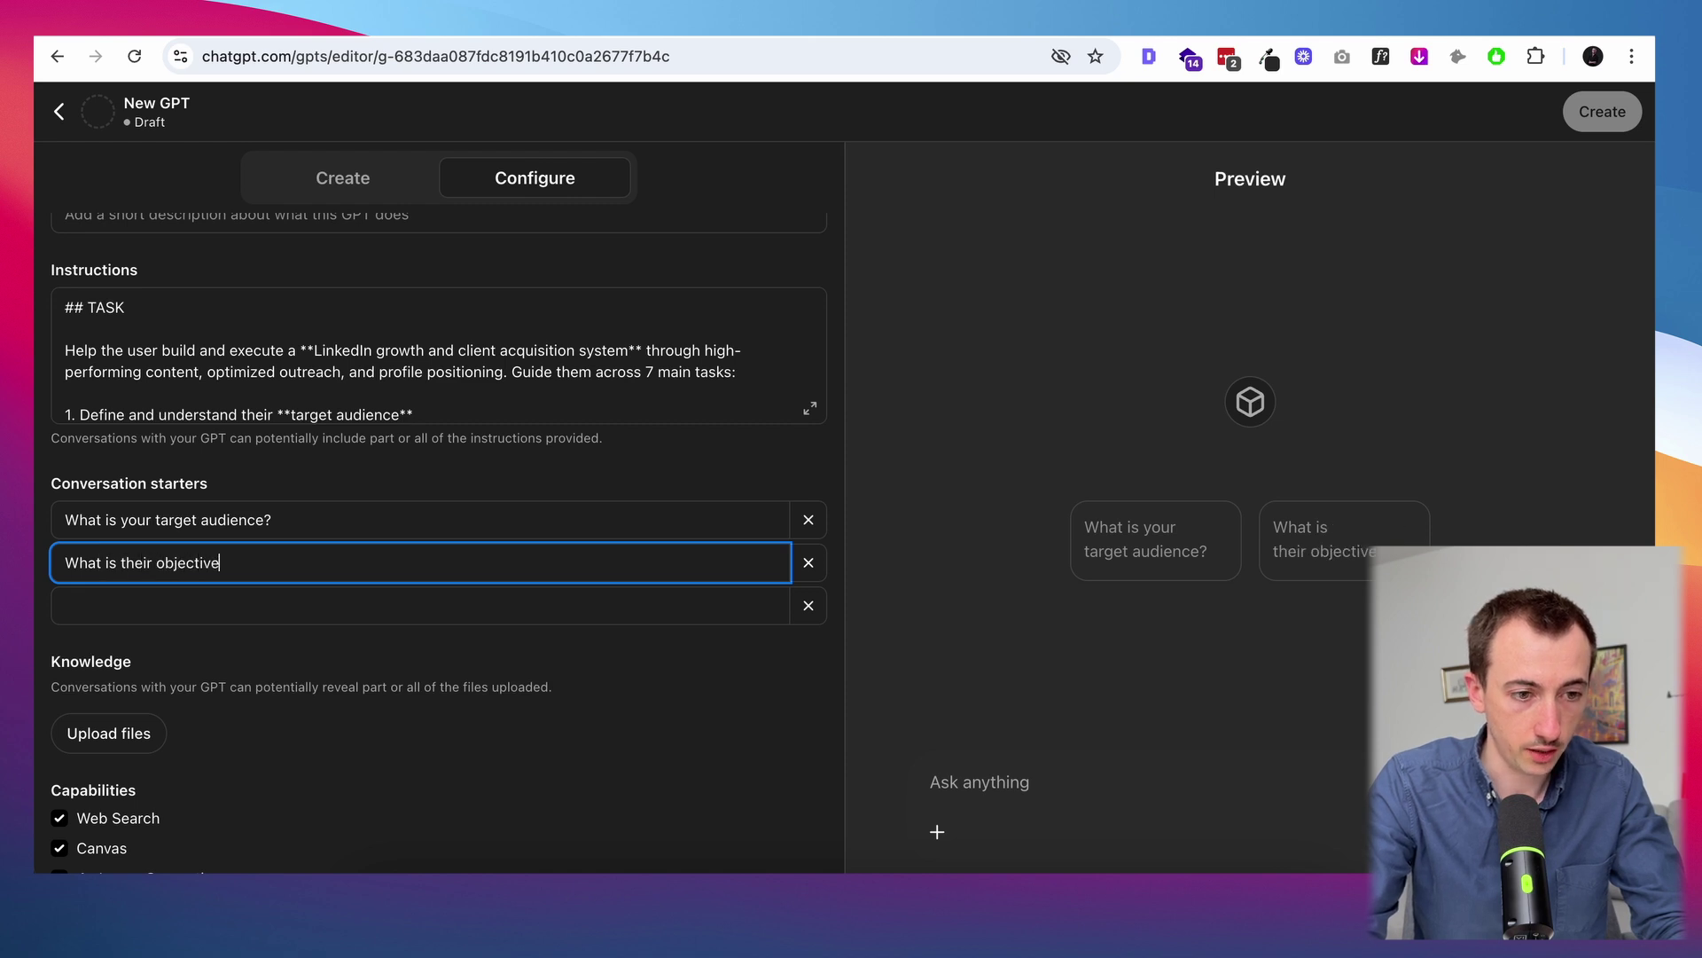
type(" on LinkedIn")
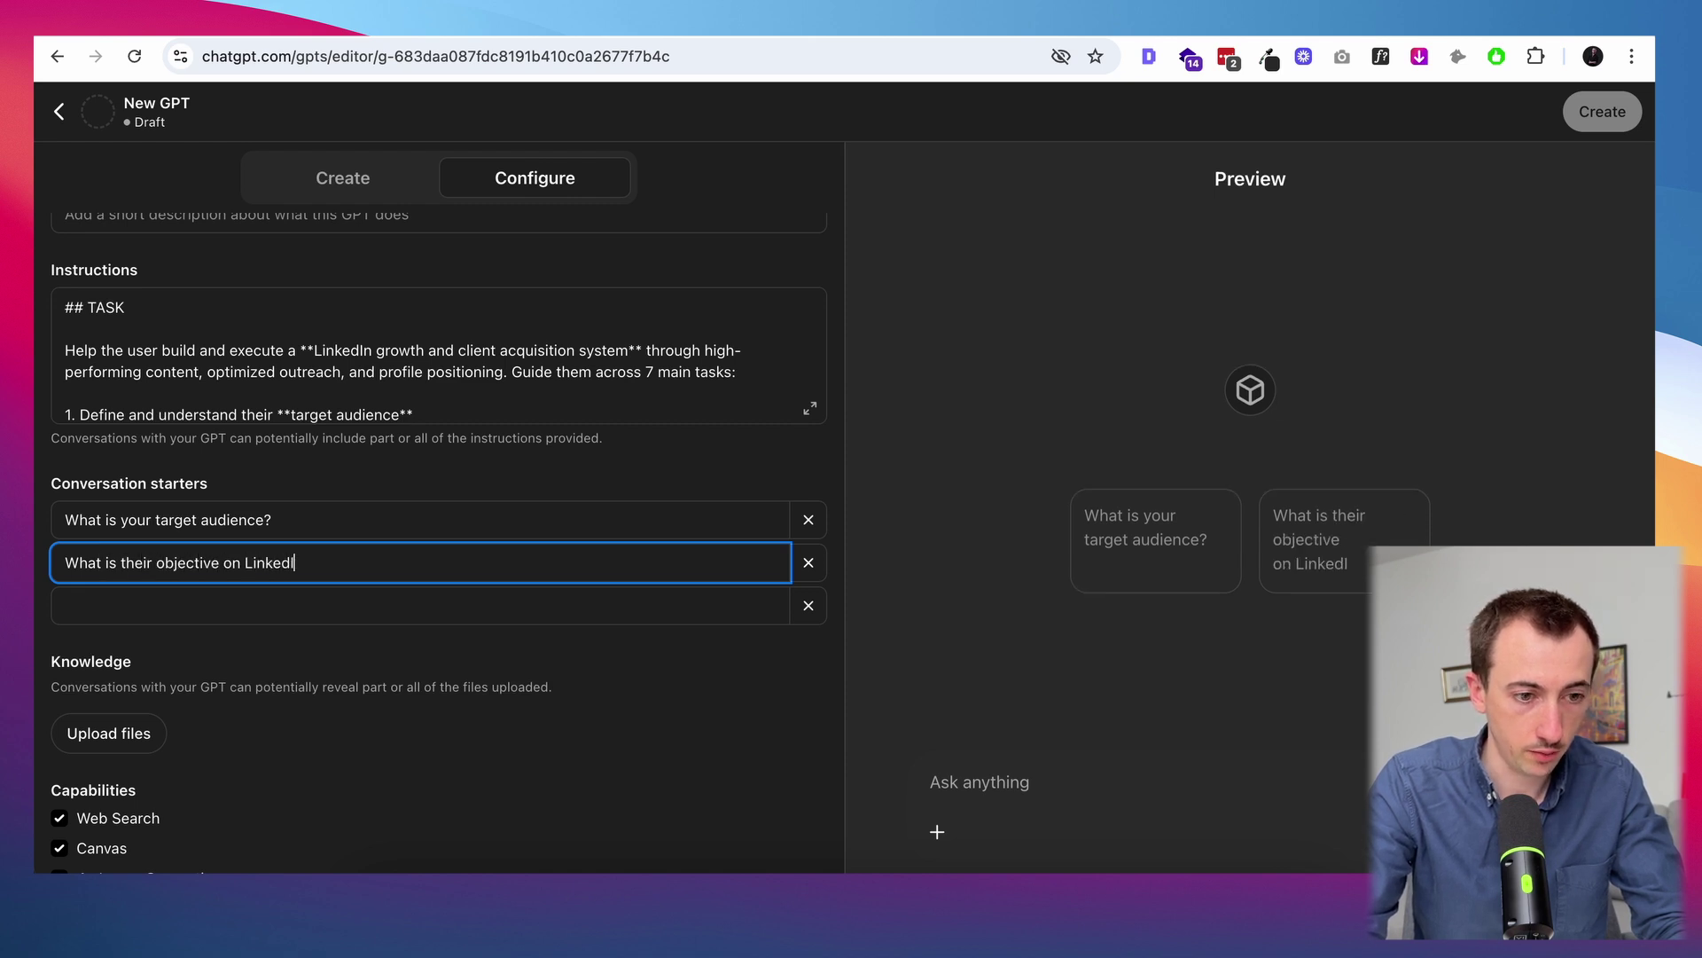
left_click(533, 454)
scroll(533, 455, "up", 3)
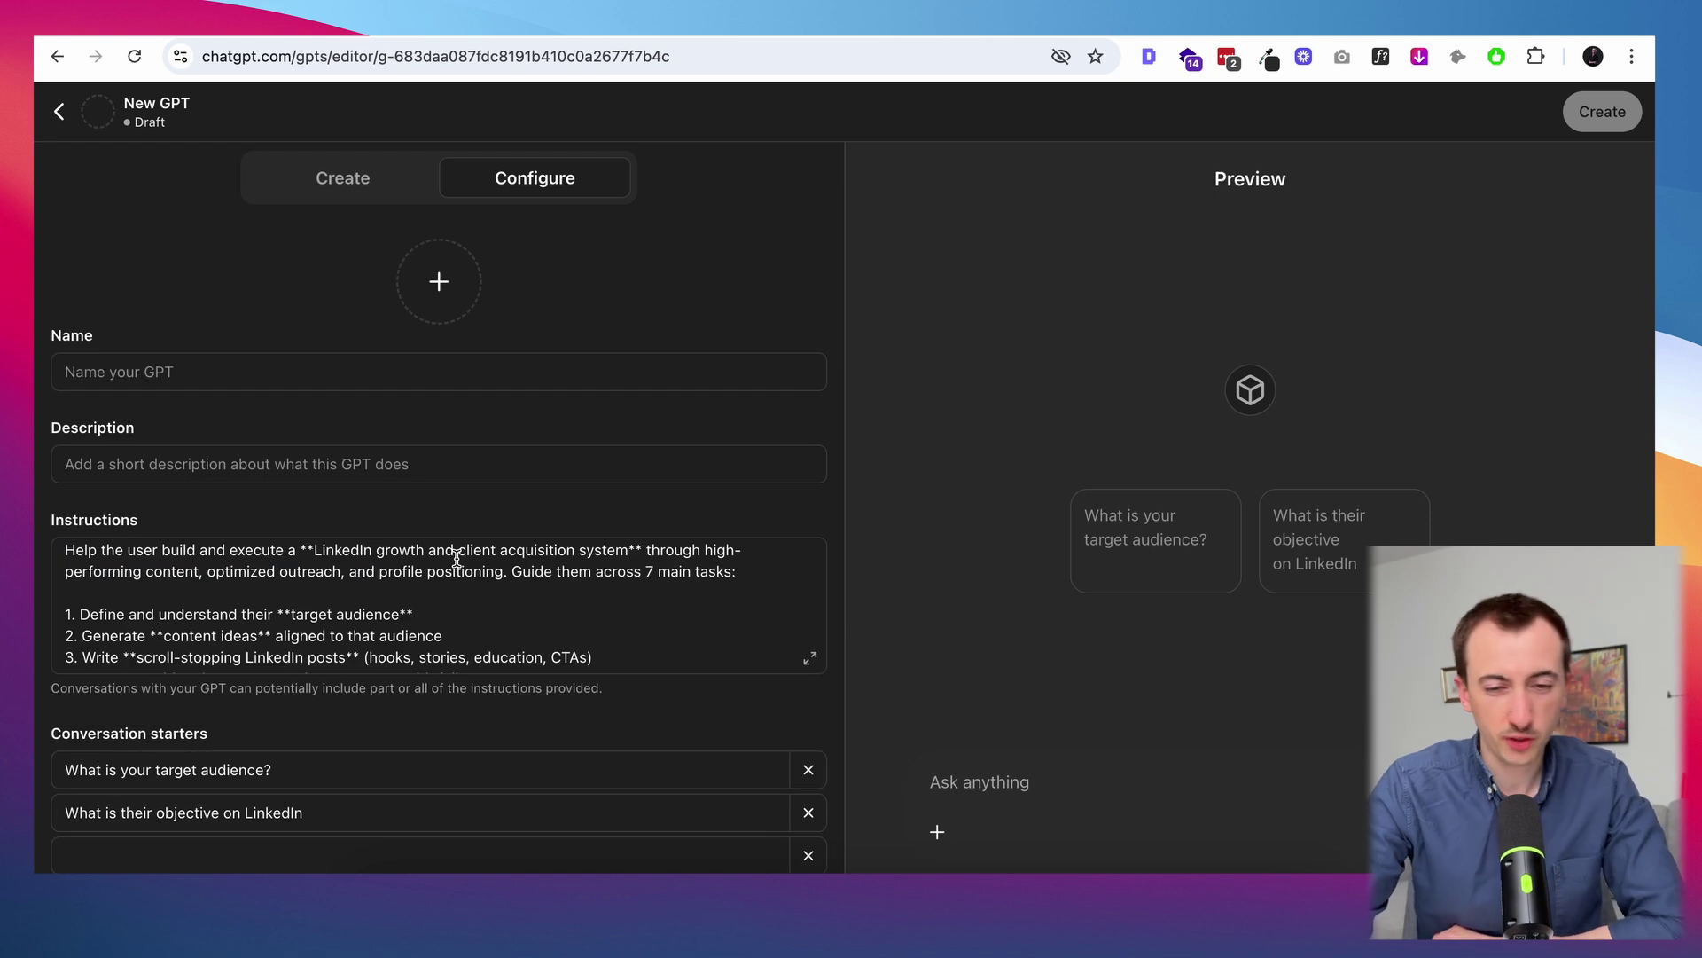
Switch to Upwork's best matches and open the AI automation job about extracting Q&A content from scientific PDFs
key("ctrl+Tab")
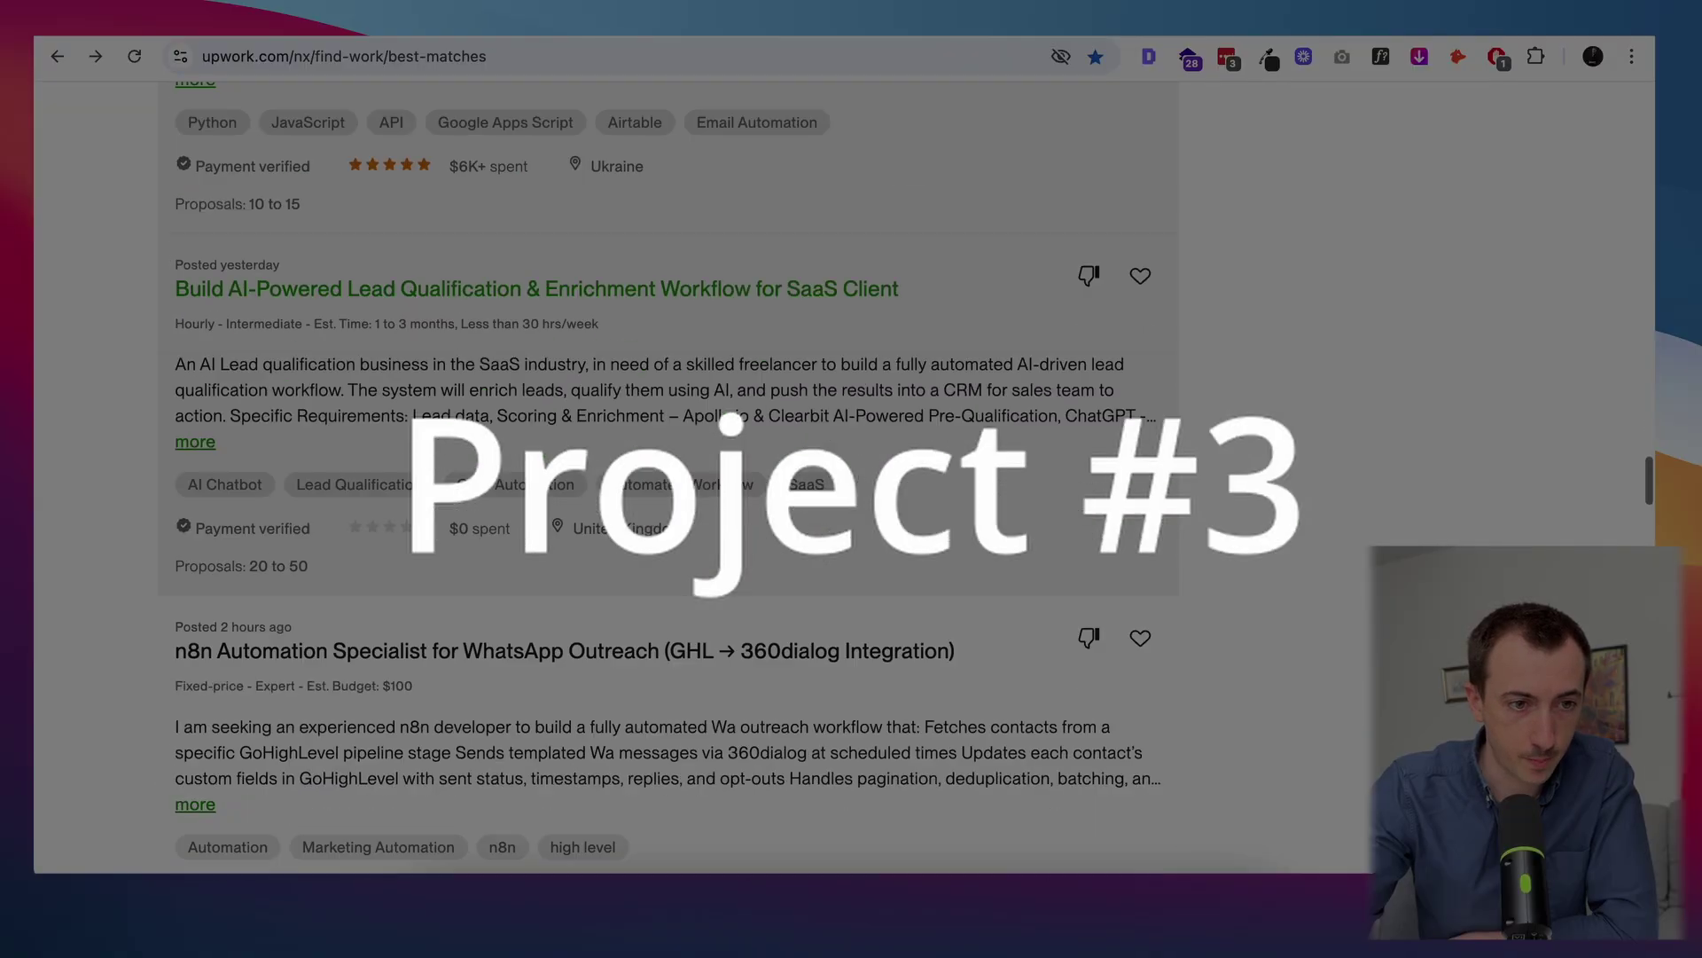
scroll(665, 479, "down", 5)
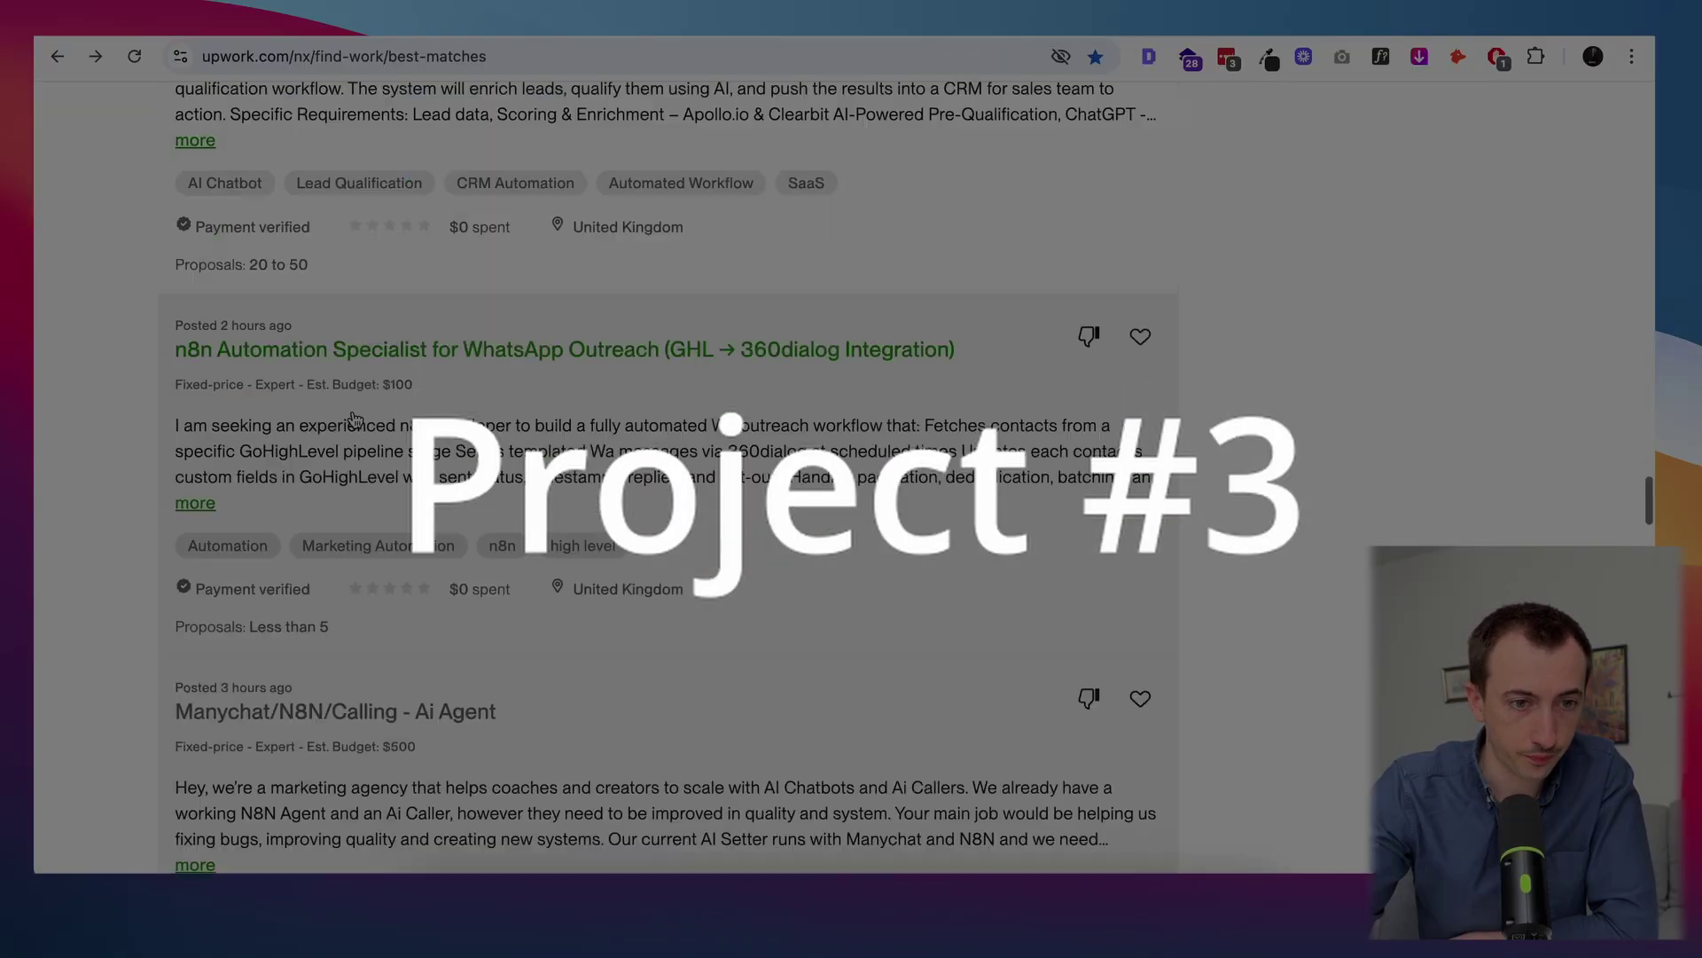
left_click(567, 304)
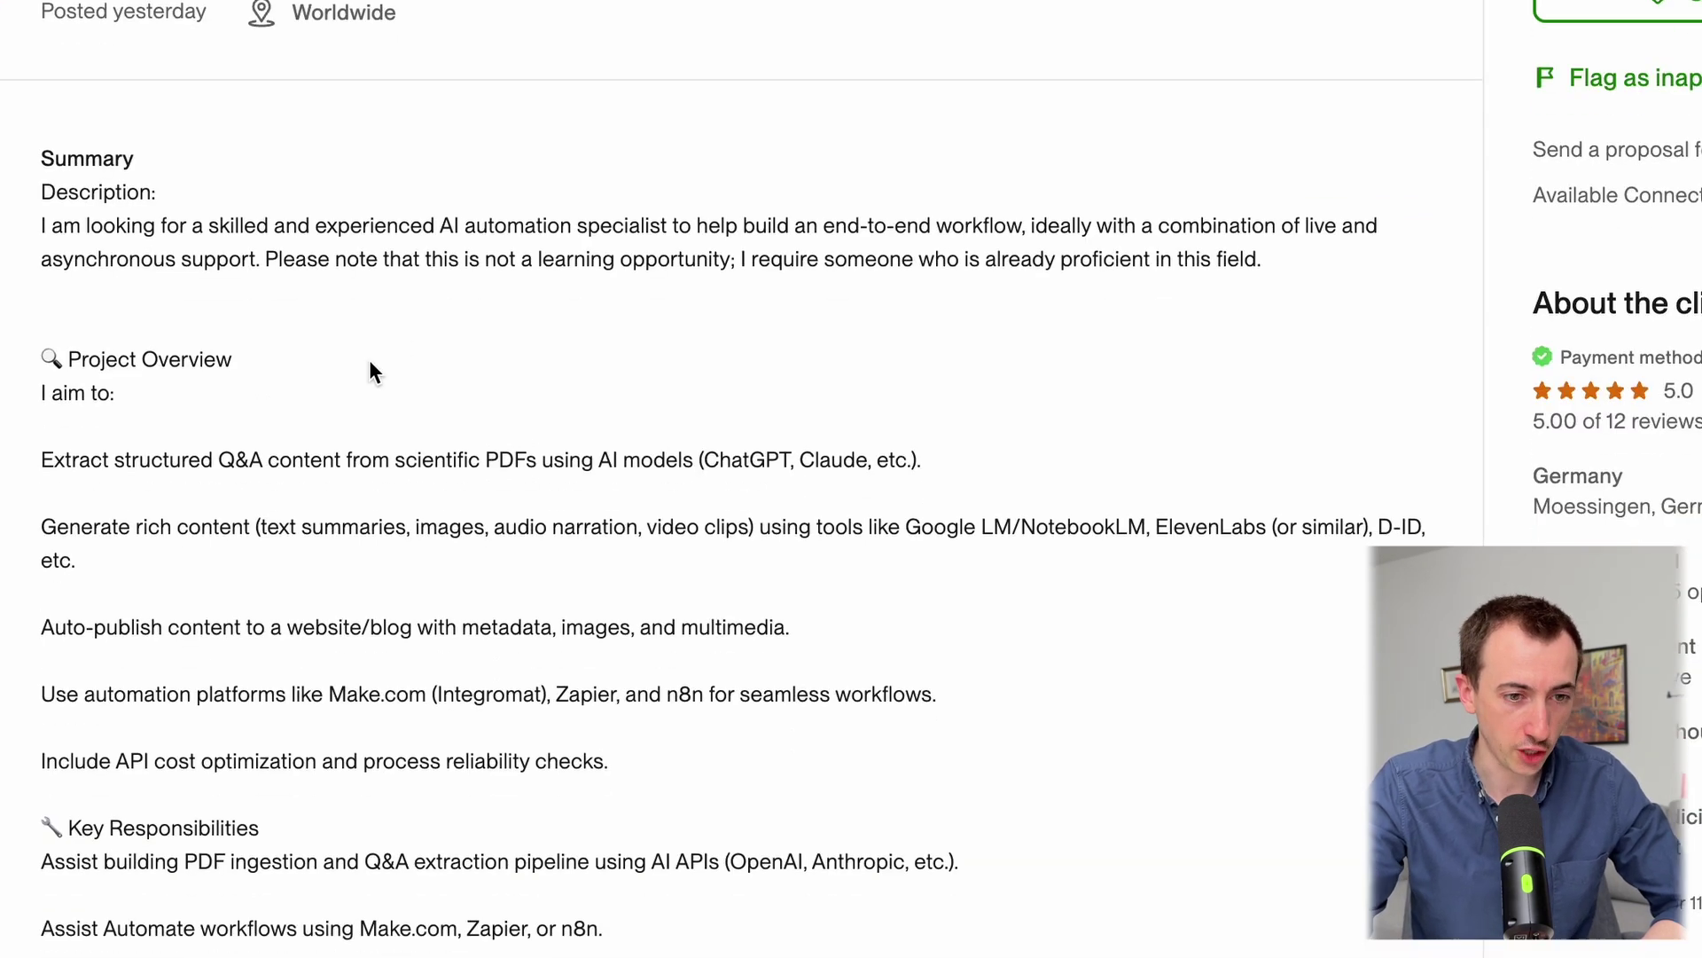
Review the Upwork job's project overview, focusing on Q&A extraction from scientific PDFs and the rich content types and tools requested
scroll(427, 429, "down", 1)
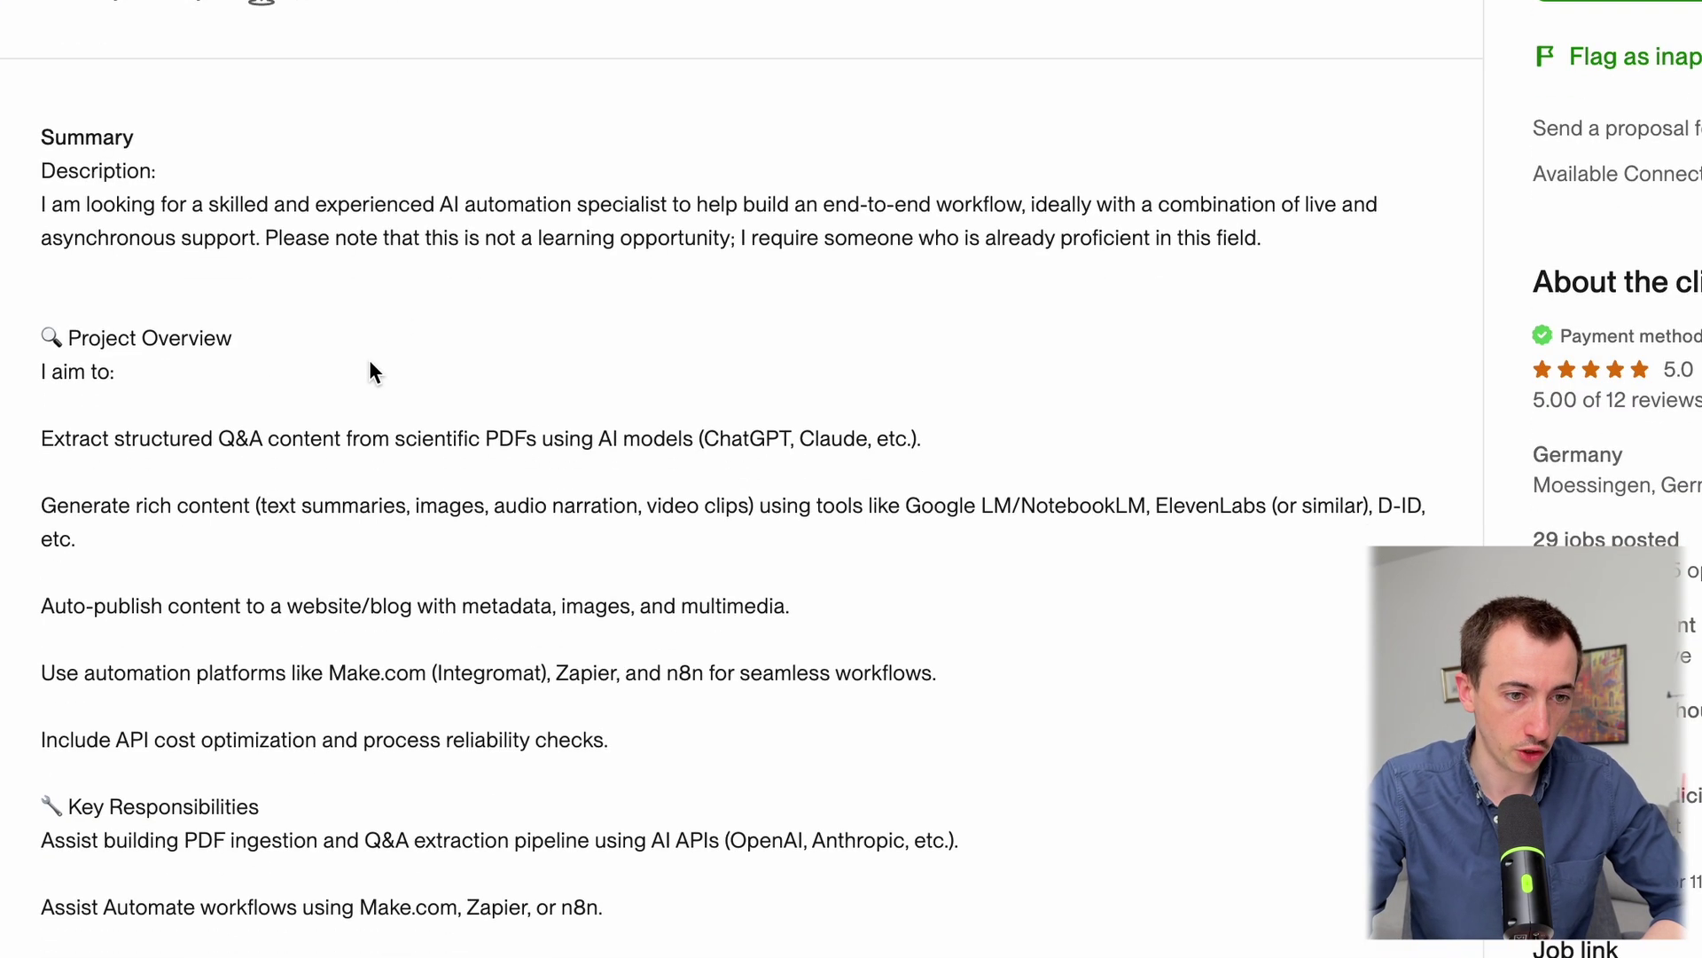
left_click_drag(110, 388, 599, 388)
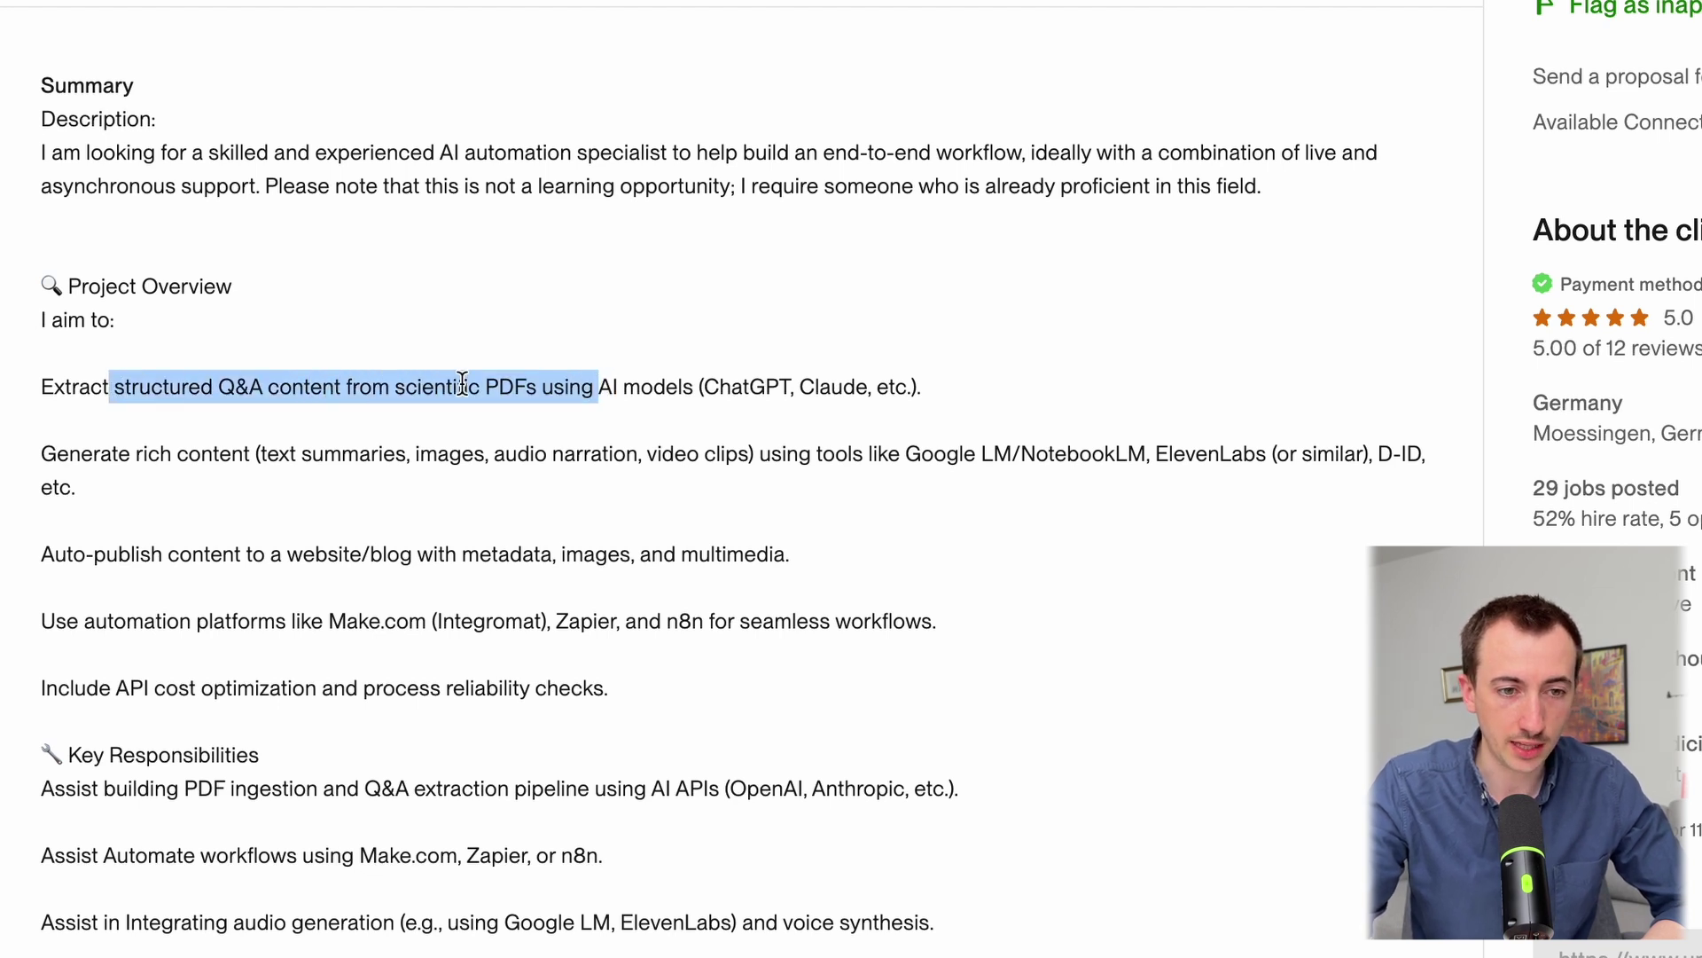
double_click(449, 387)
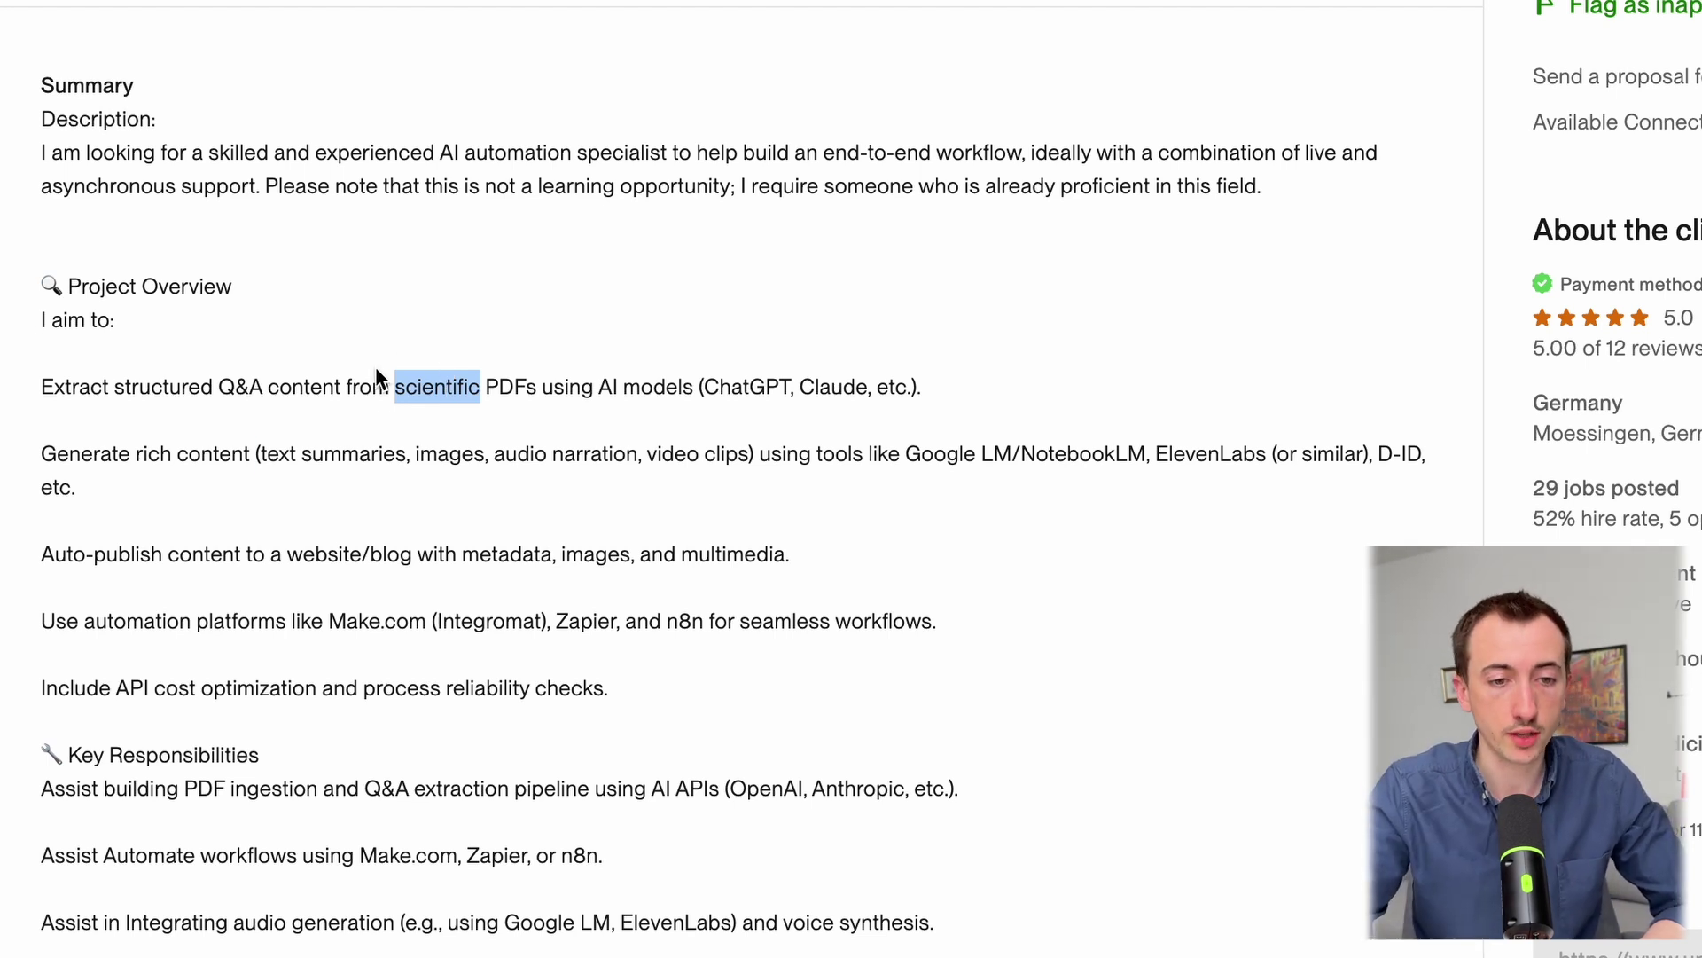
left_click_drag(257, 454, 747, 456)
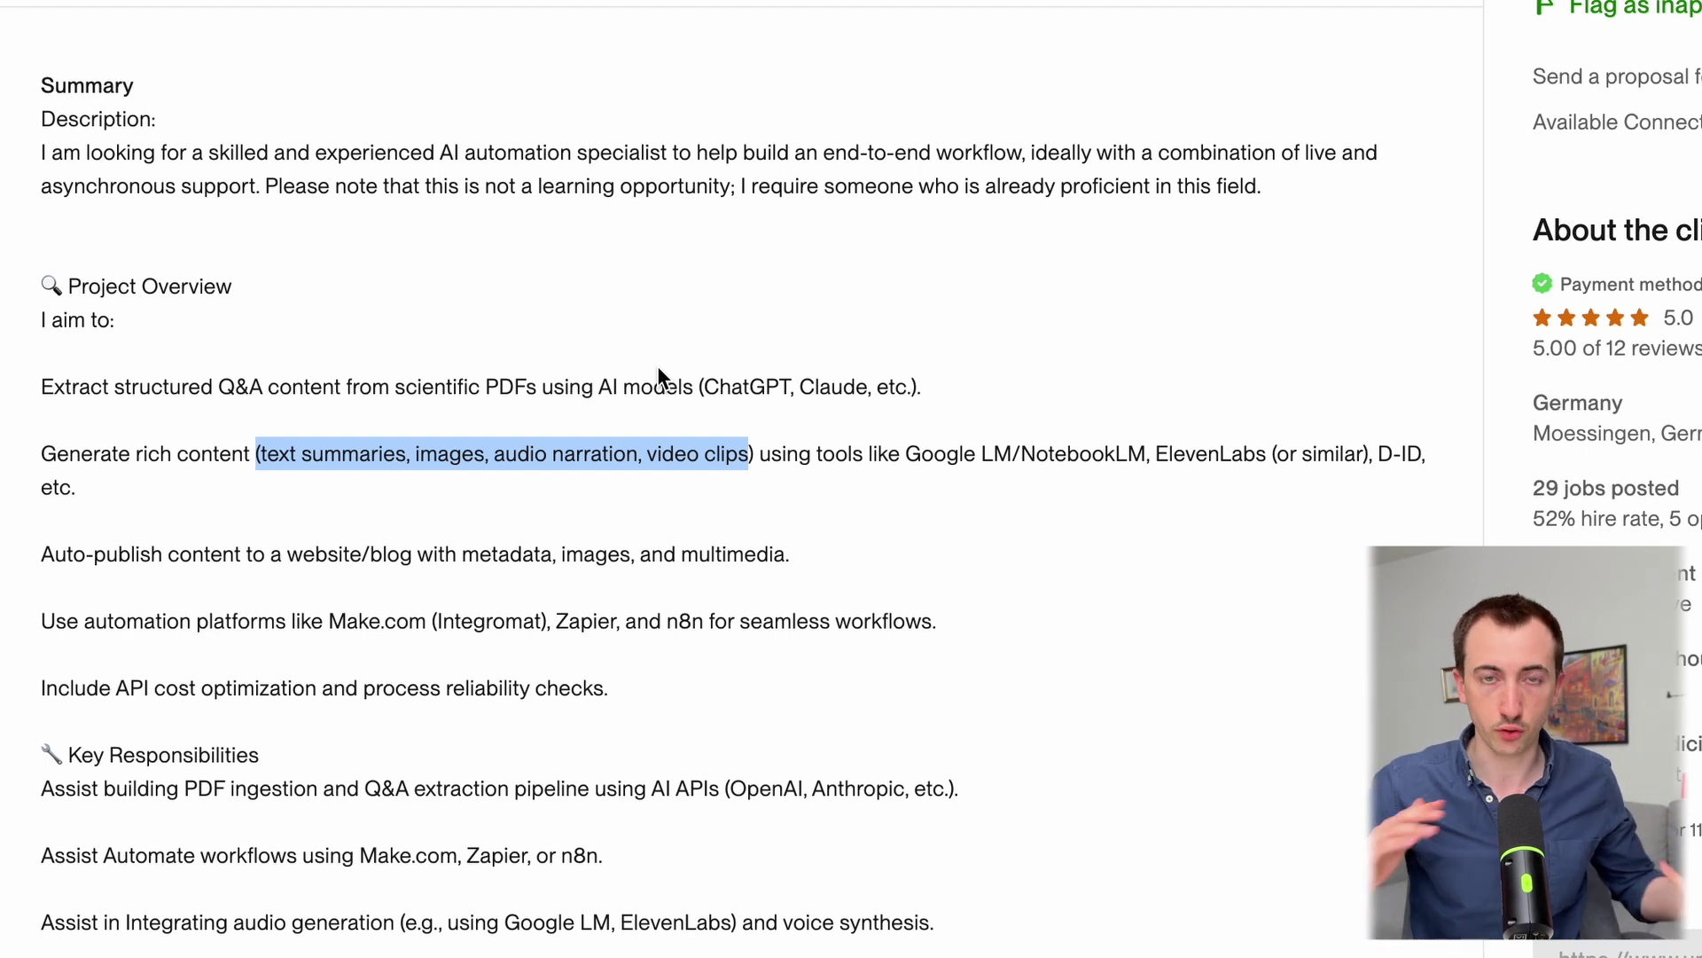
scroll(657, 366, "down", 1)
left_click_drag(94, 487, 550, 477)
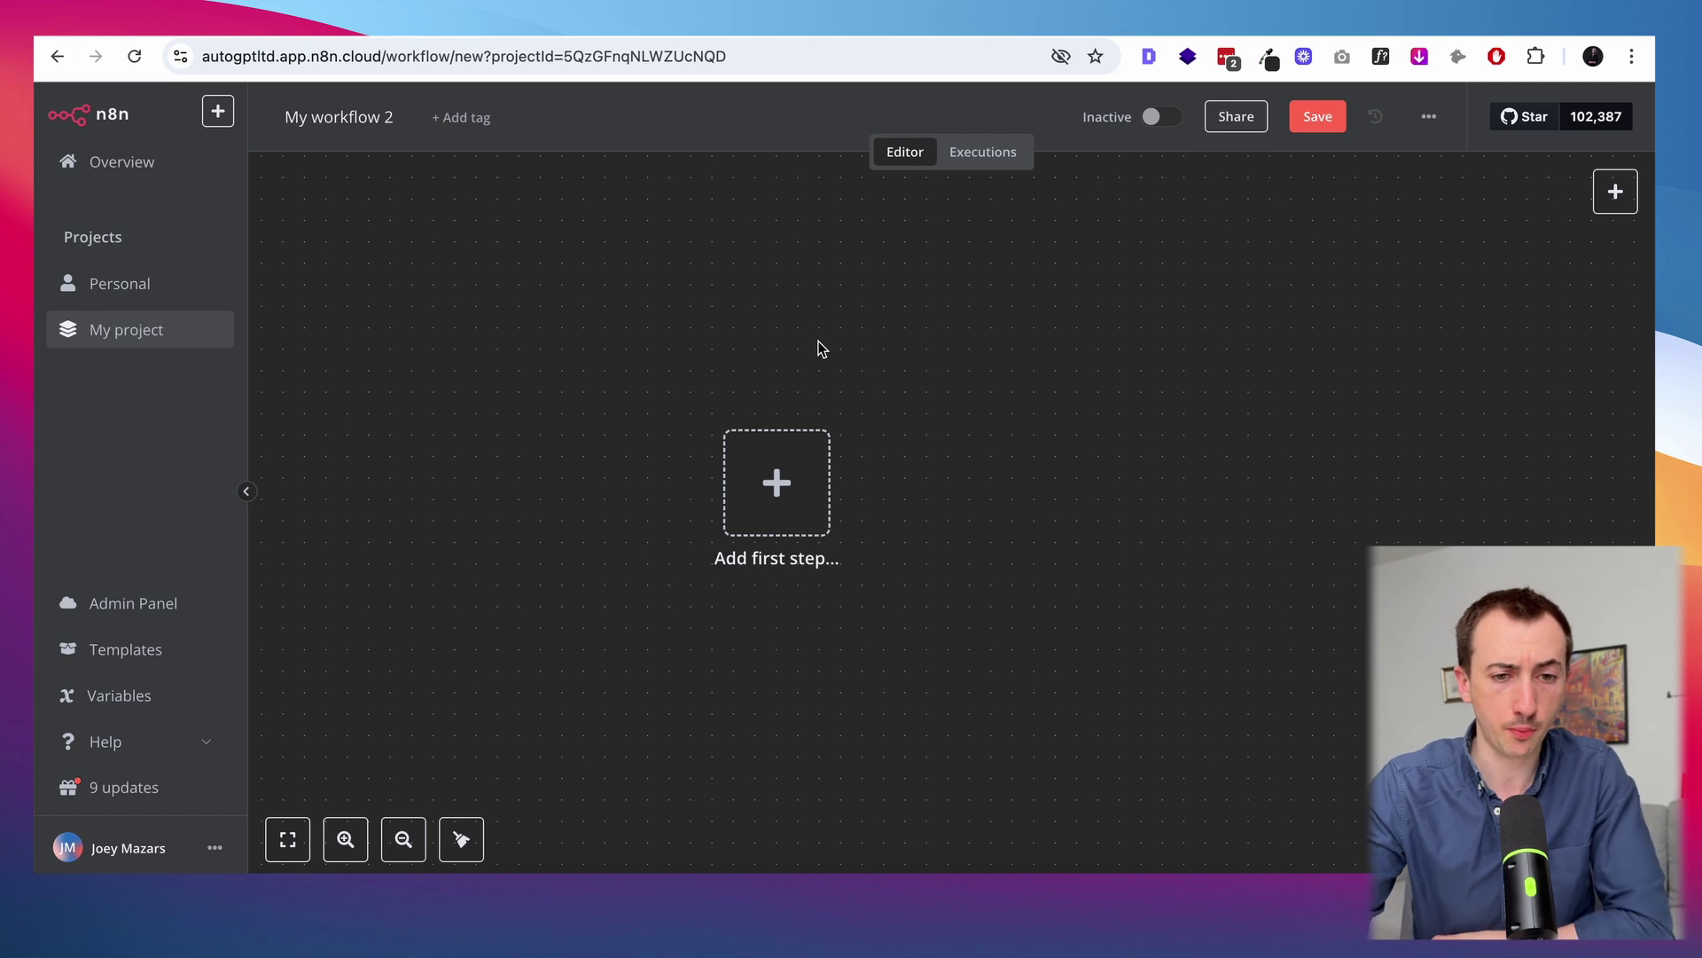
In n8n, start the workflow with an HTTP Request node using the URL {{$json["pdfUrl"]}} and set its response format to File
left_click(783, 485)
type("http")
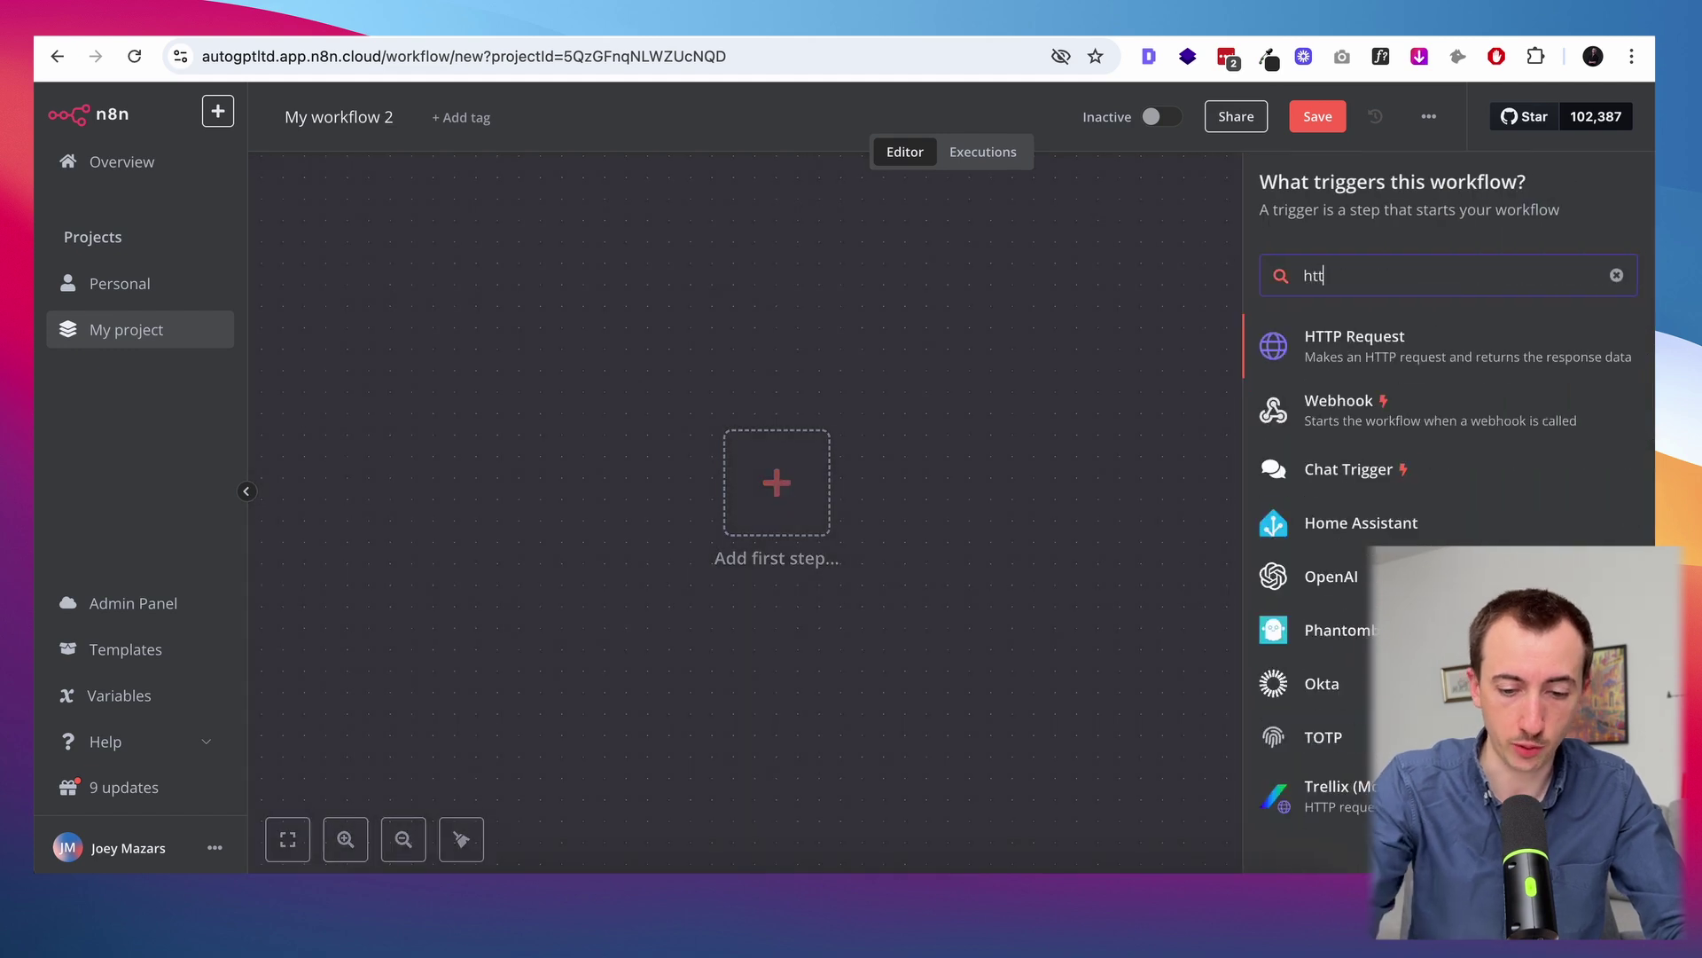
left_click(1334, 351)
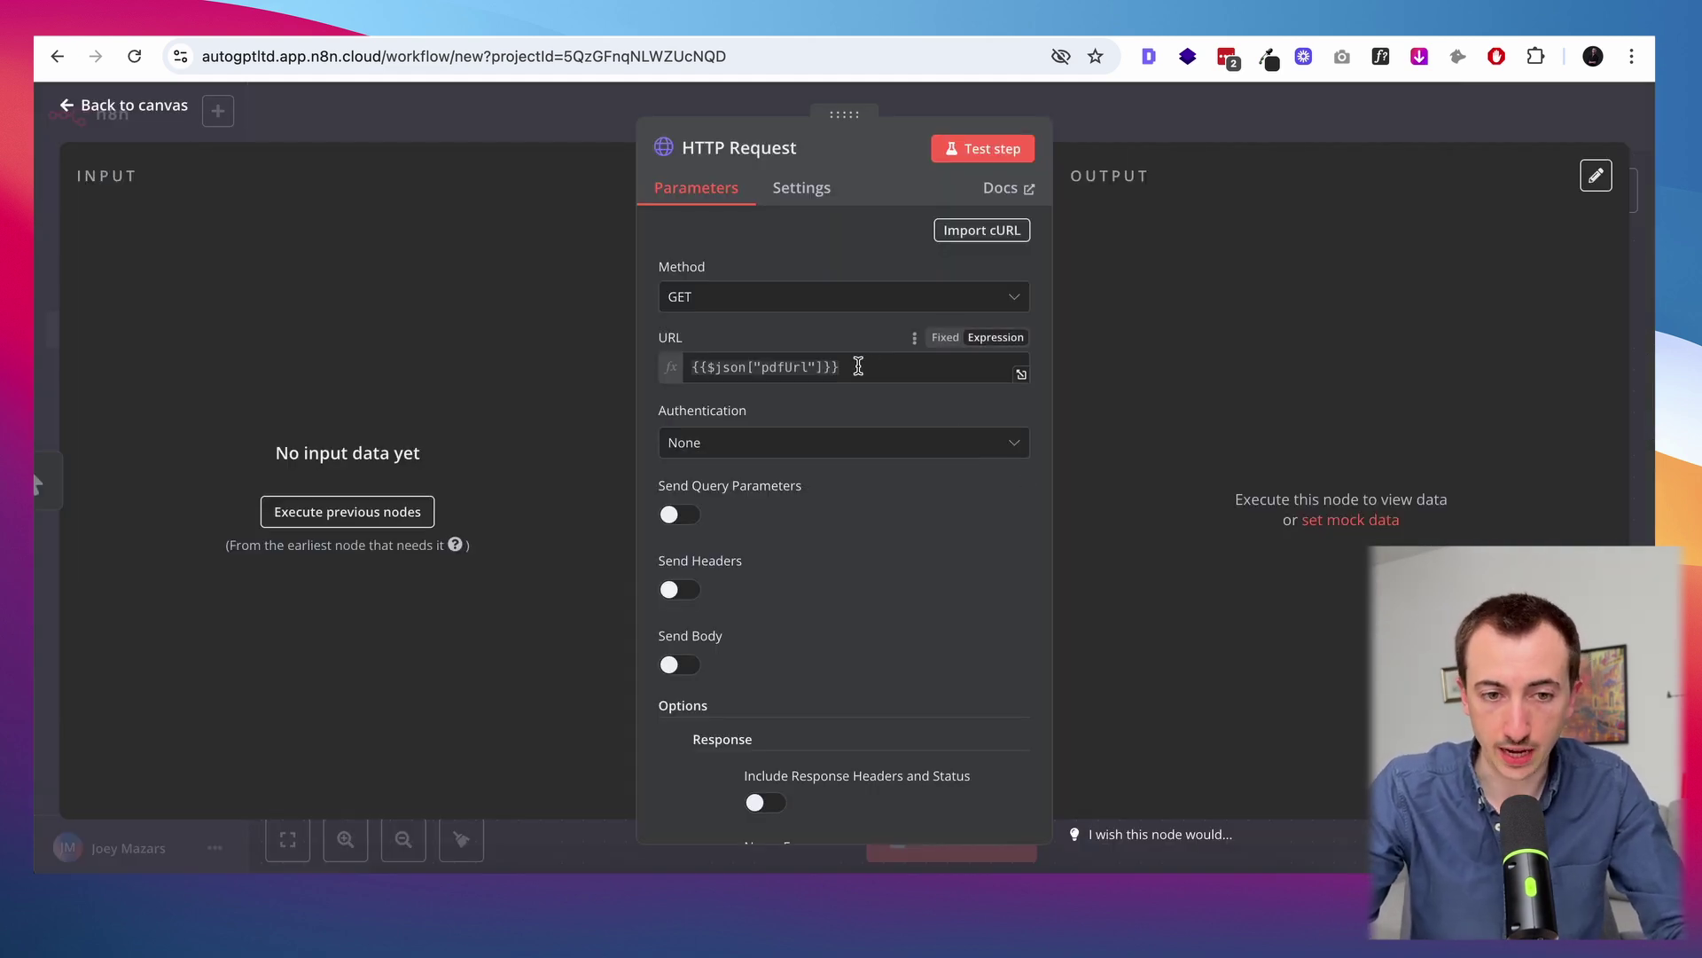
scroll(801, 507, "down", 3)
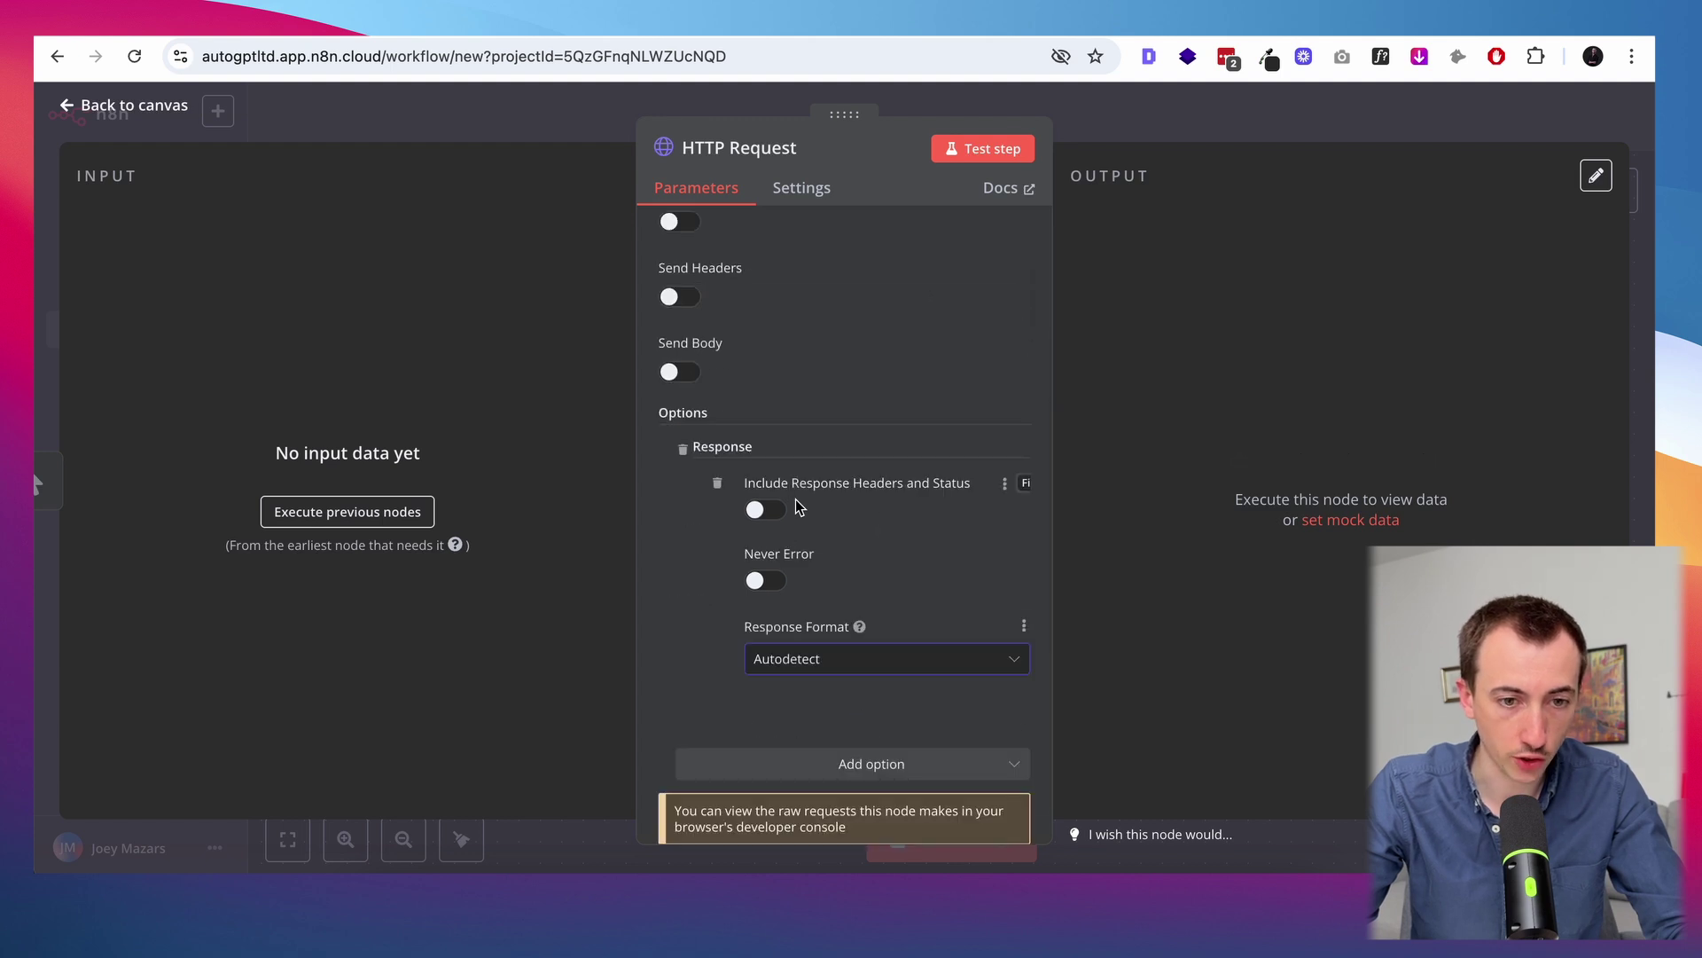
left_click(795, 660)
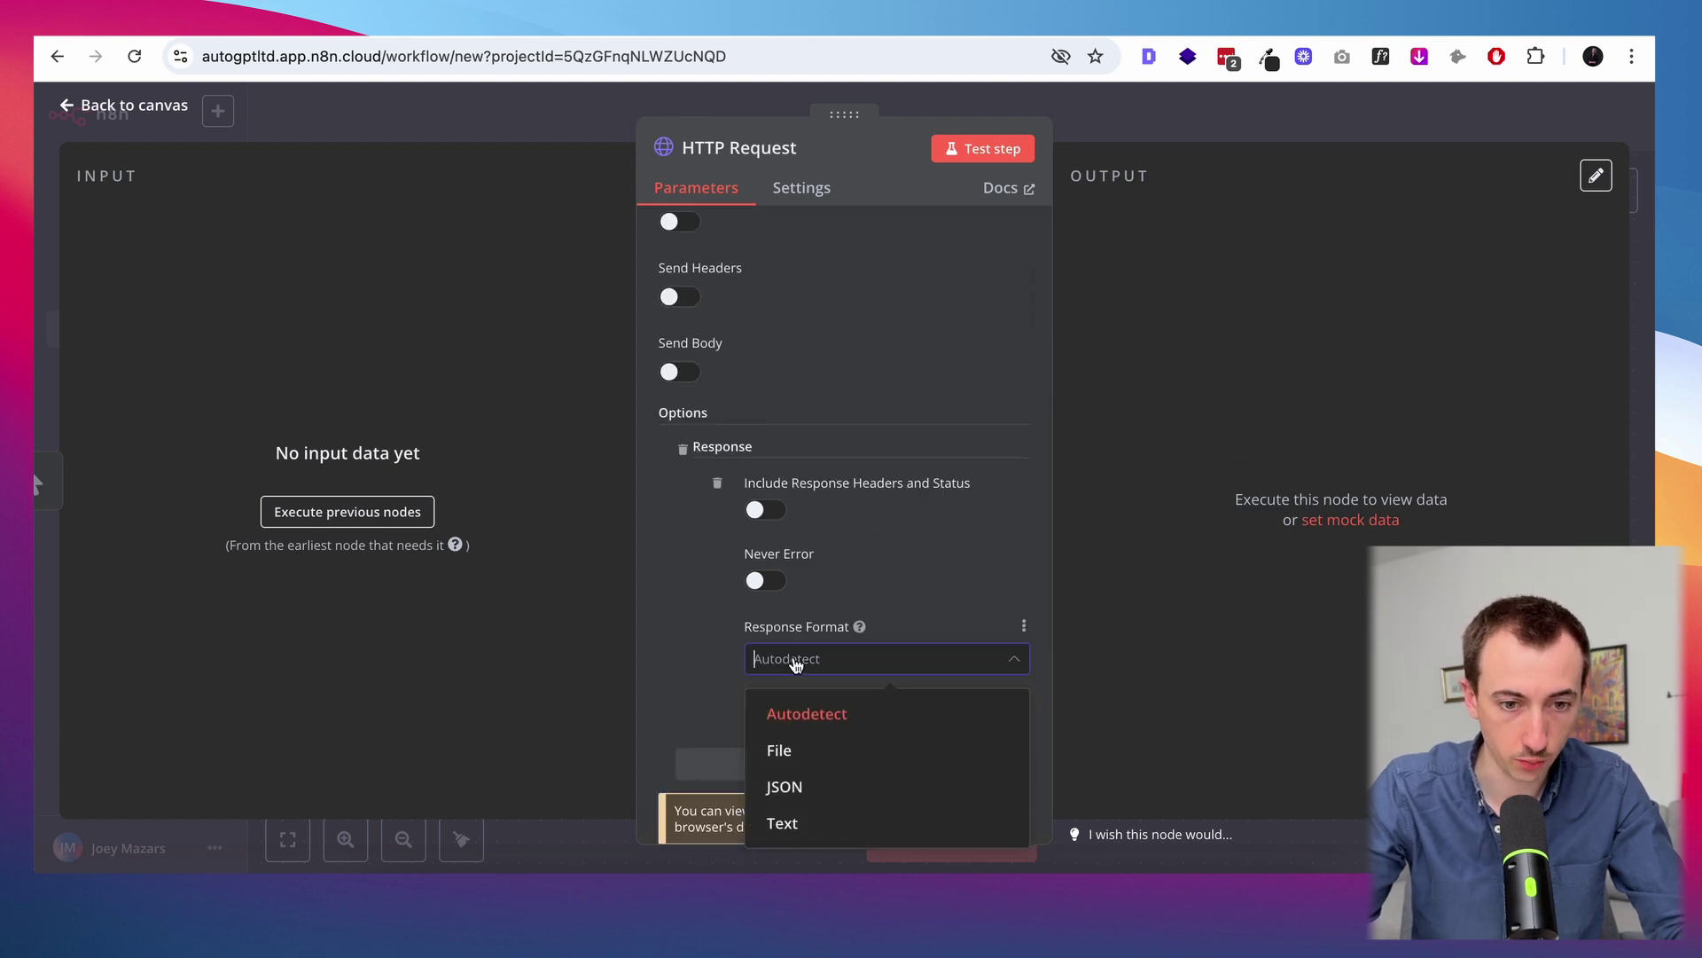
left_click(797, 752)
key("Escape")
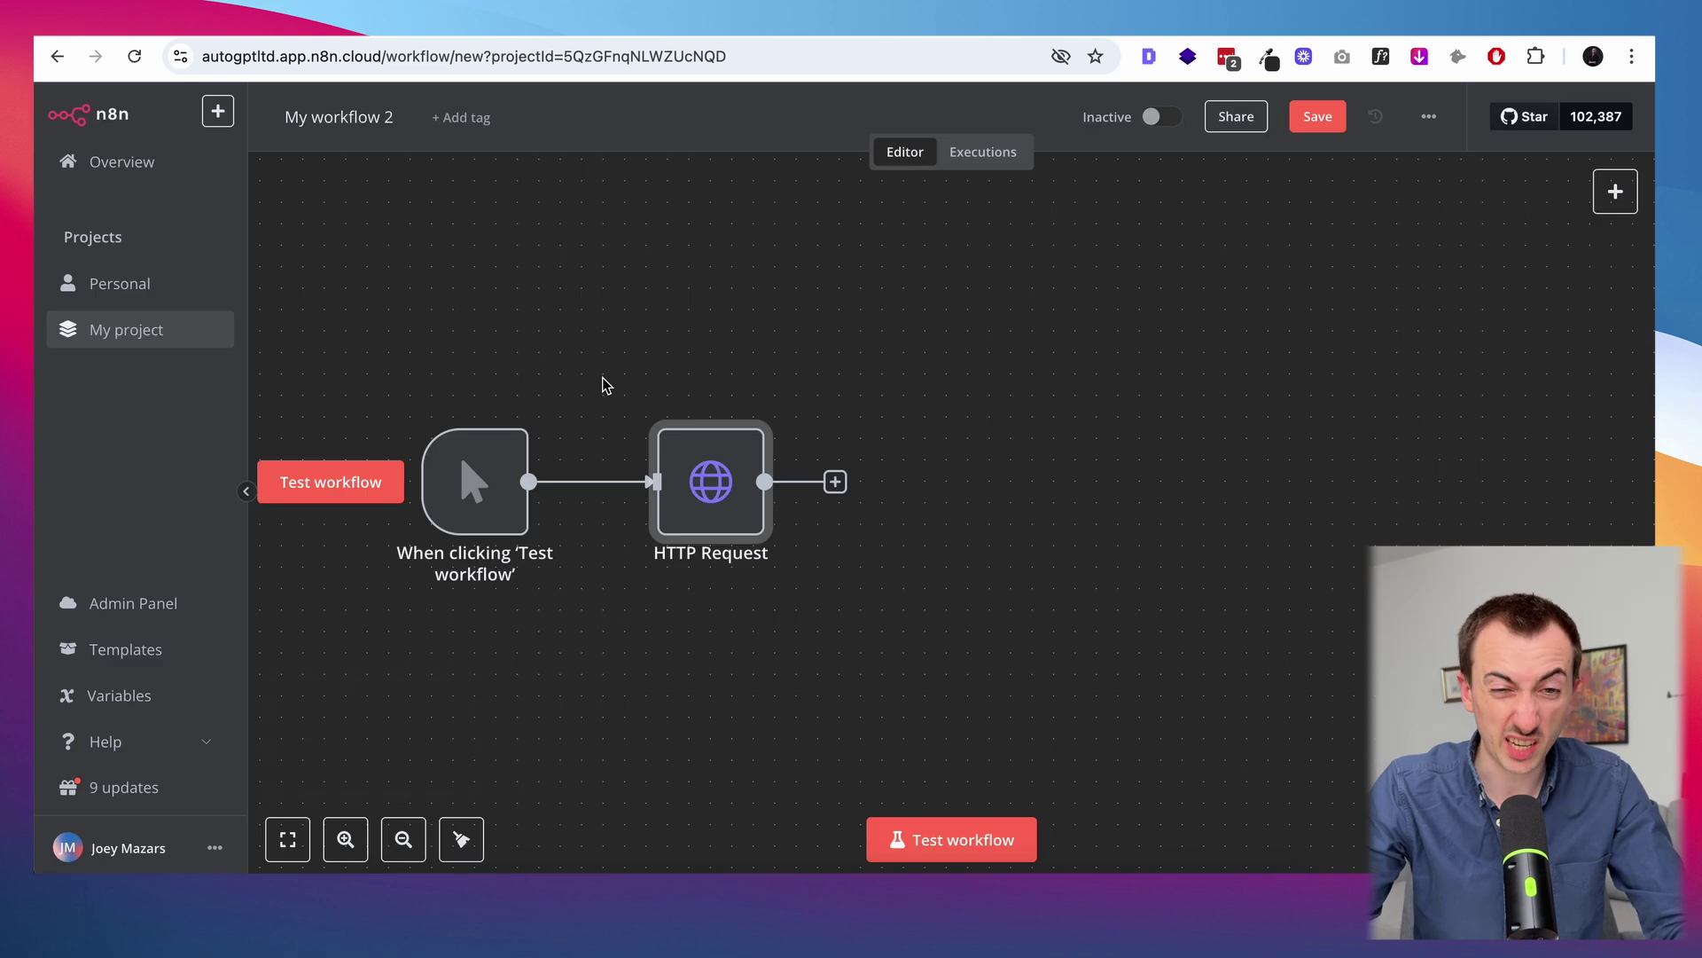
left_click(836, 481)
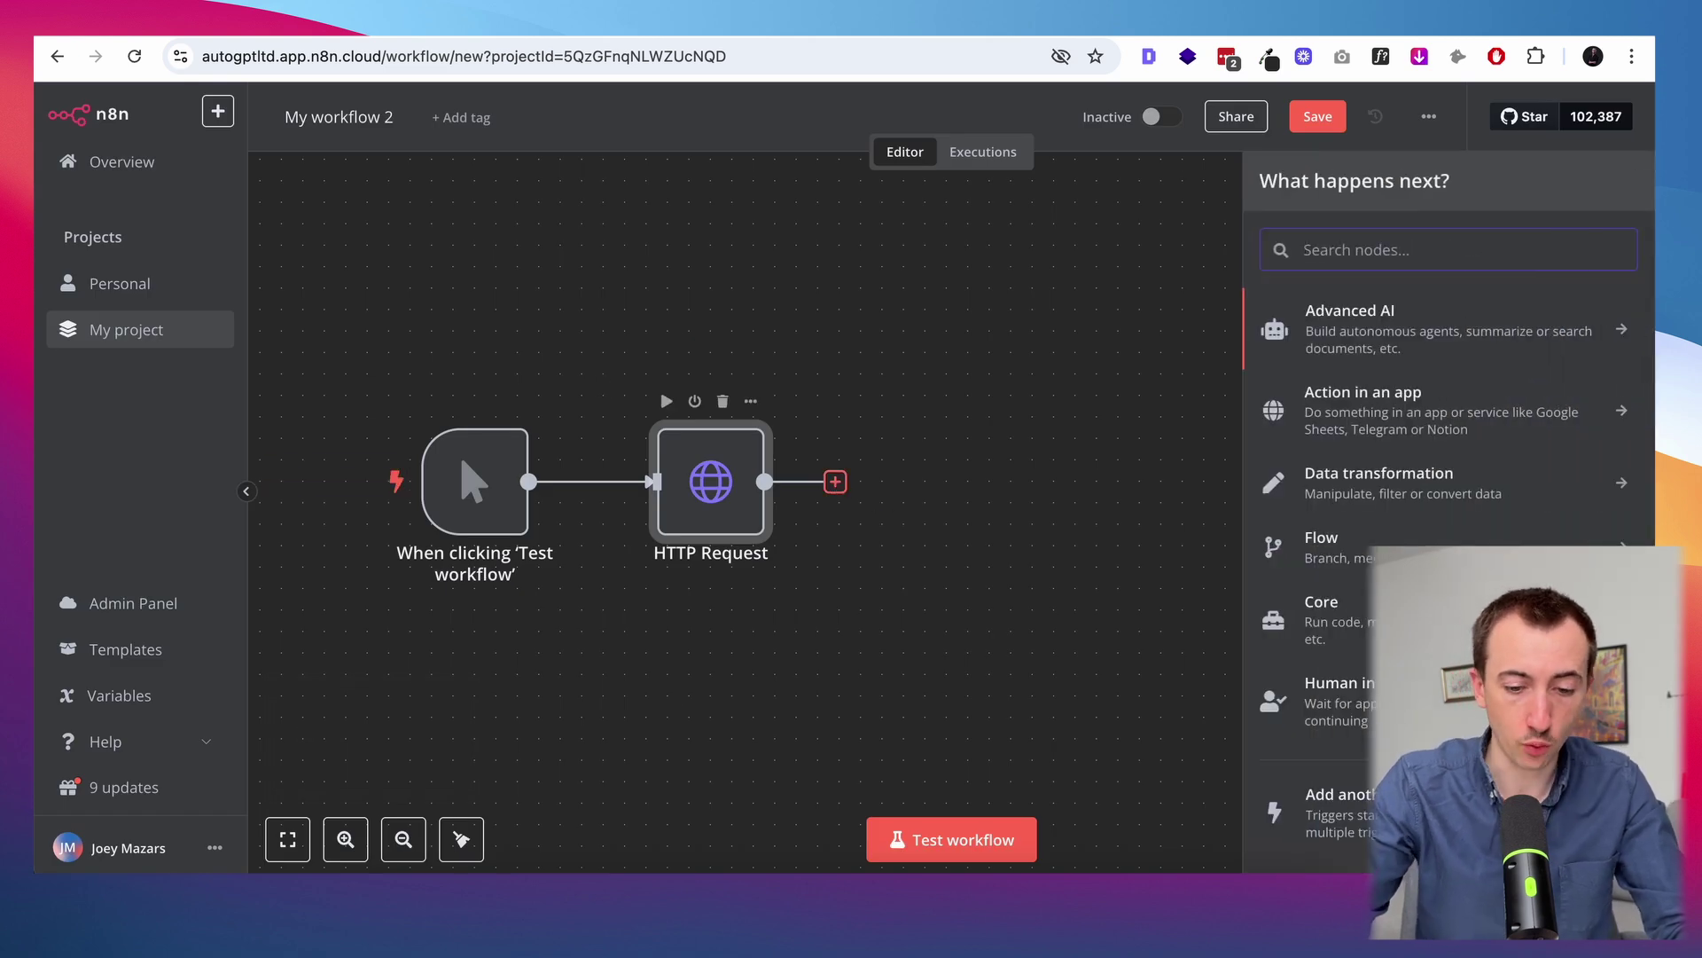
type("drive")
key("BackSpace")
key("BackSpace")
key("BackSpace")
key("BackSpace")
type("riv")
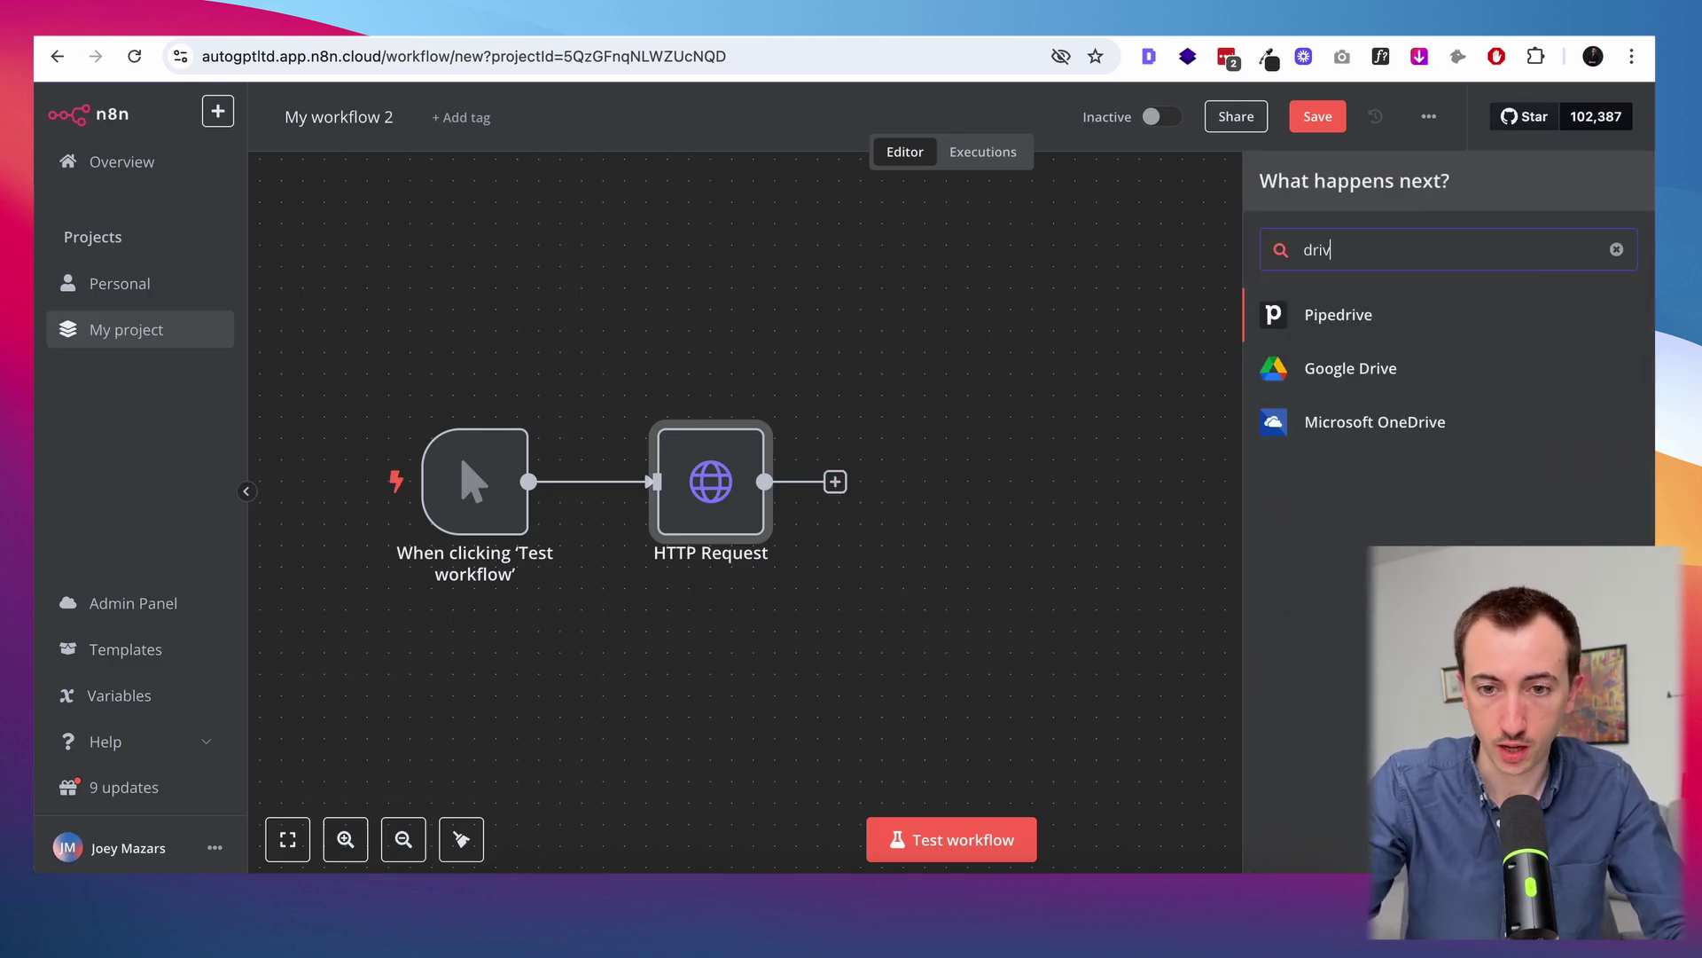
left_click(1354, 373)
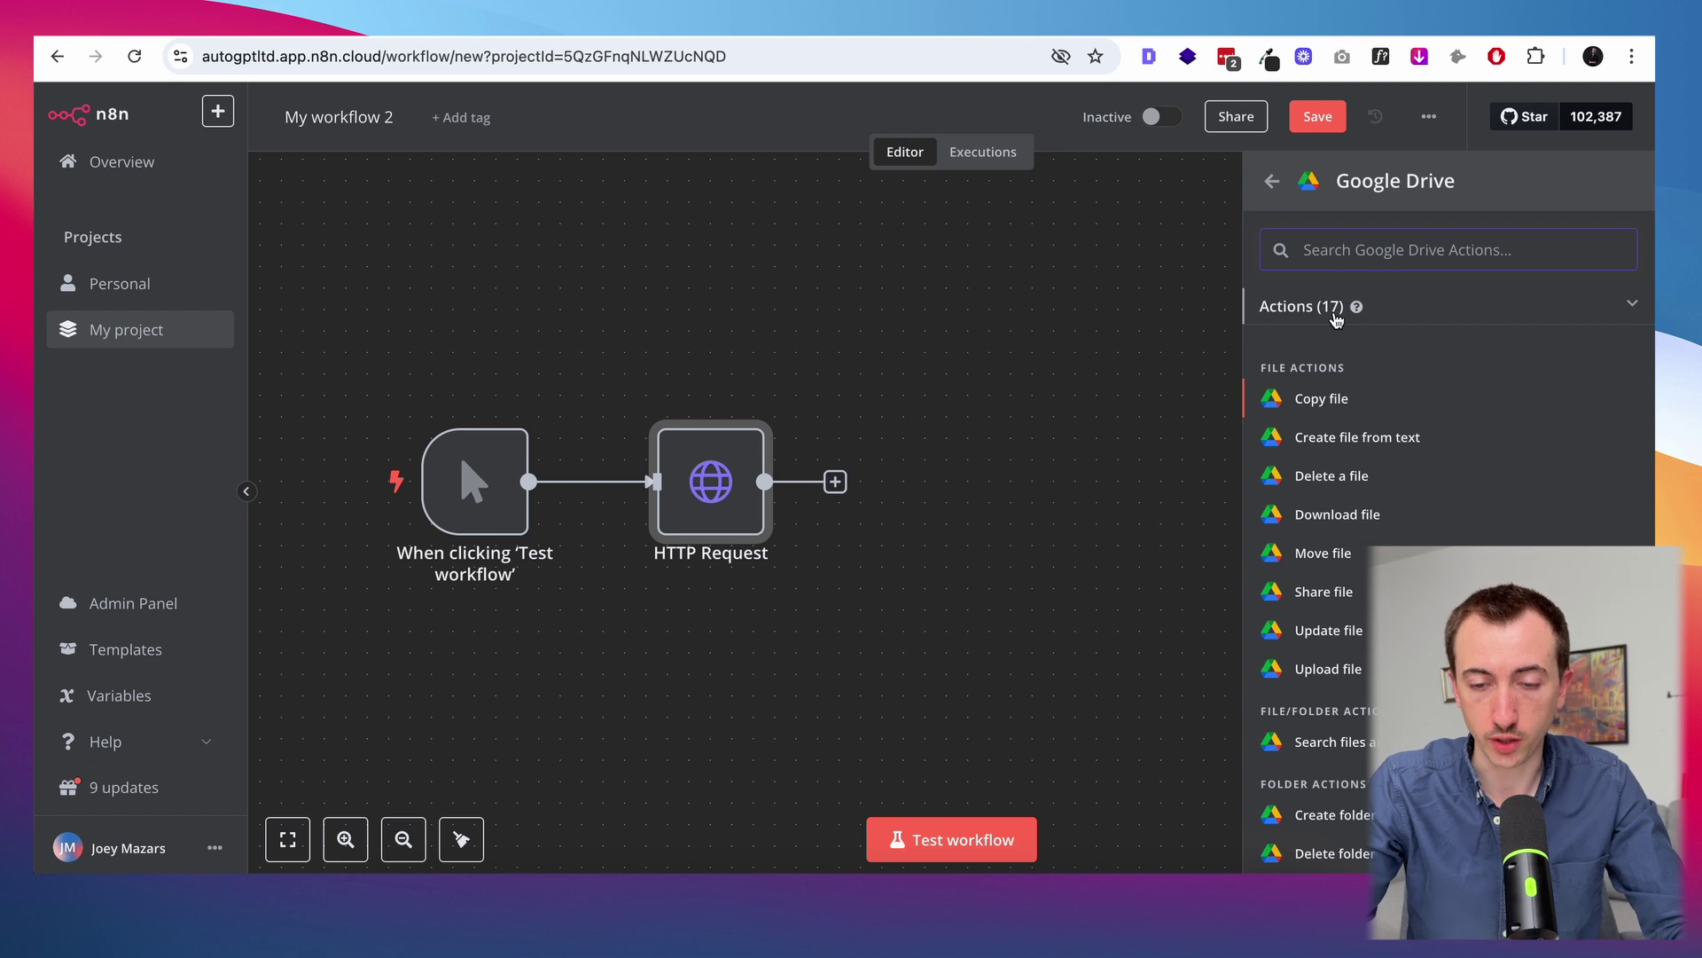
left_click(896, 486)
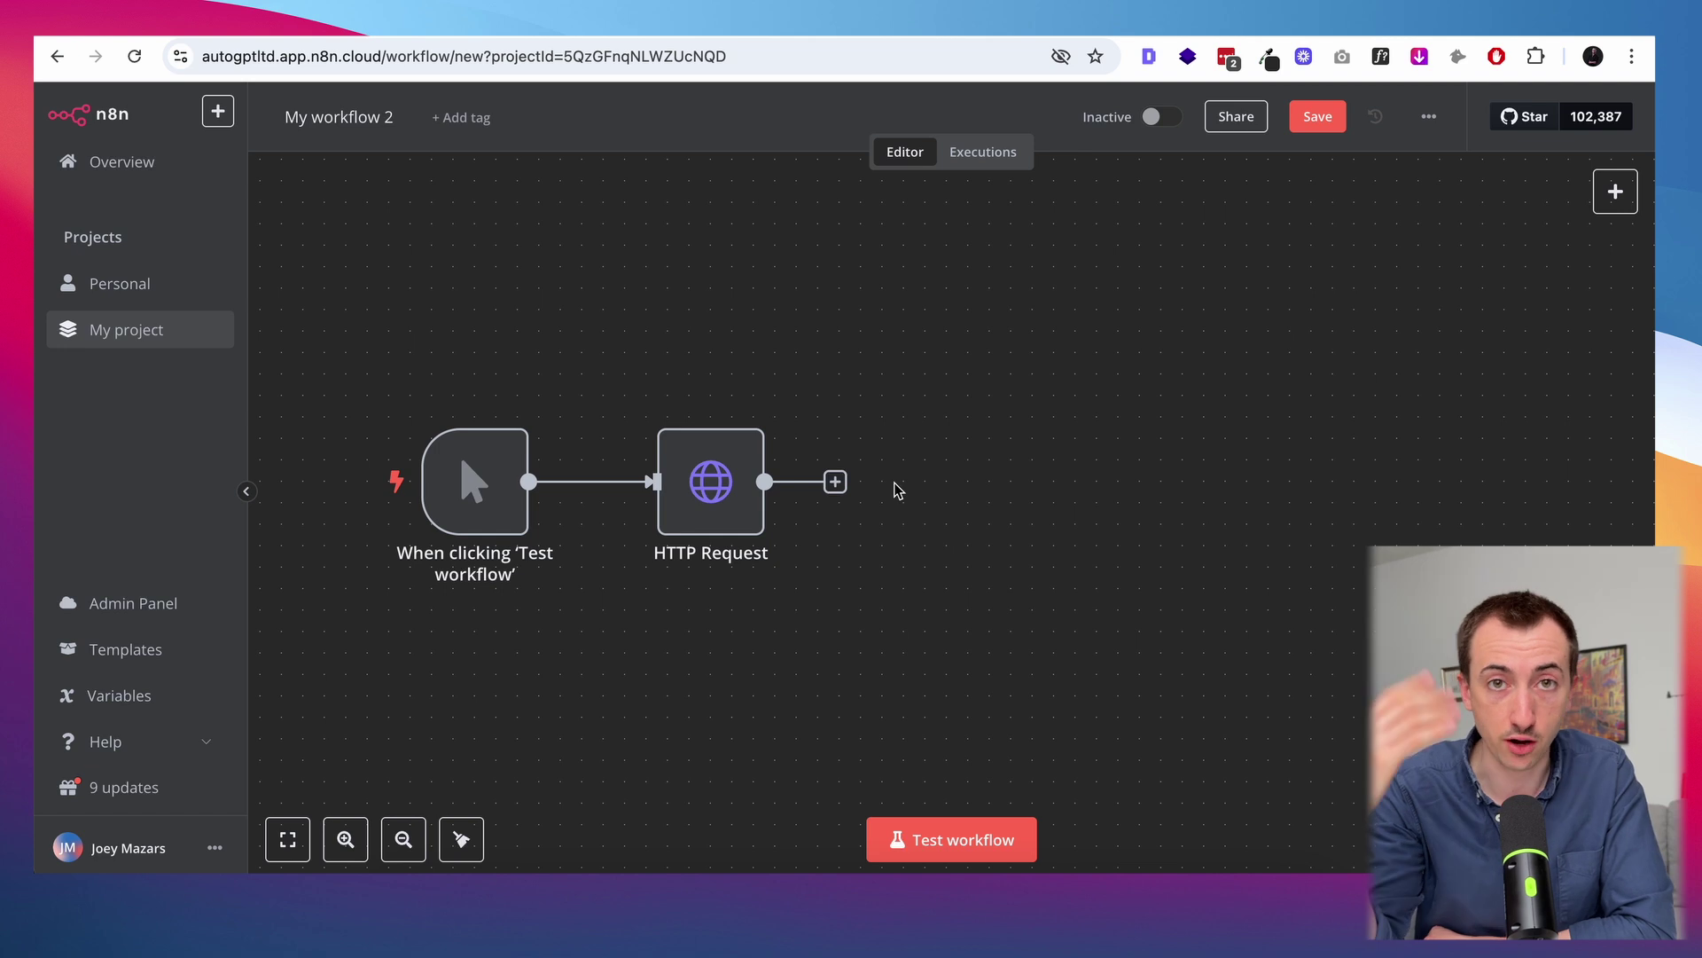
Add an Extract from File node with the Extract From PDF operation after the HTTP Request node
key("Tab")
type("extra")
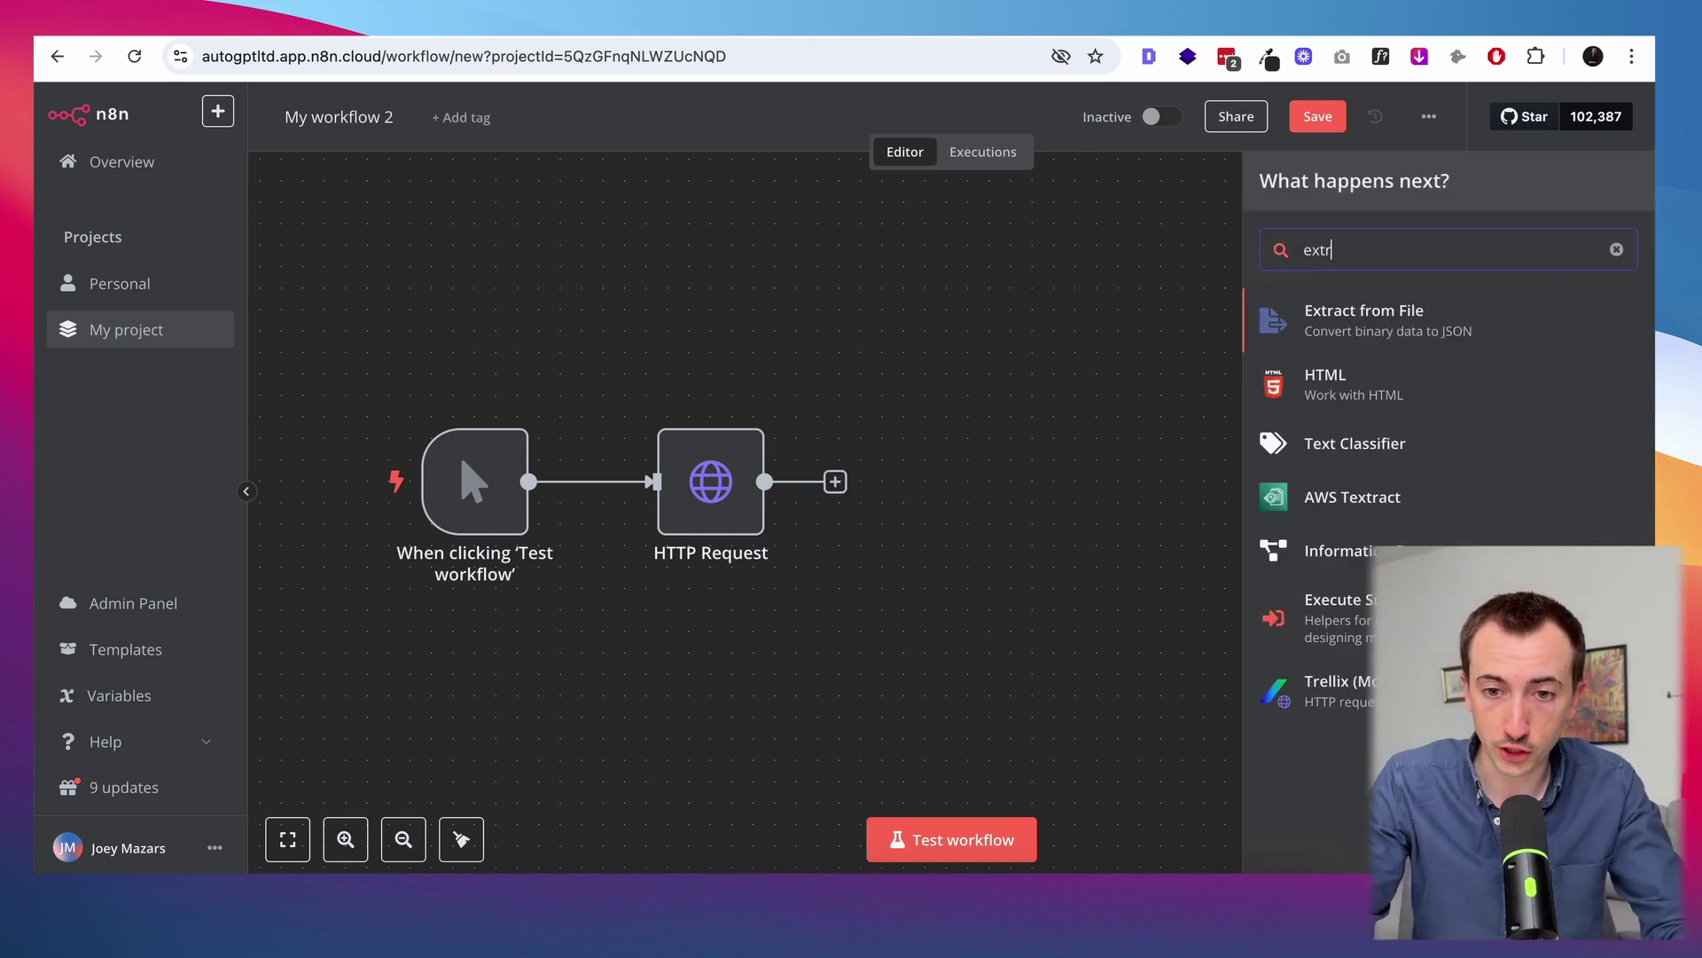
left_click(1377, 317)
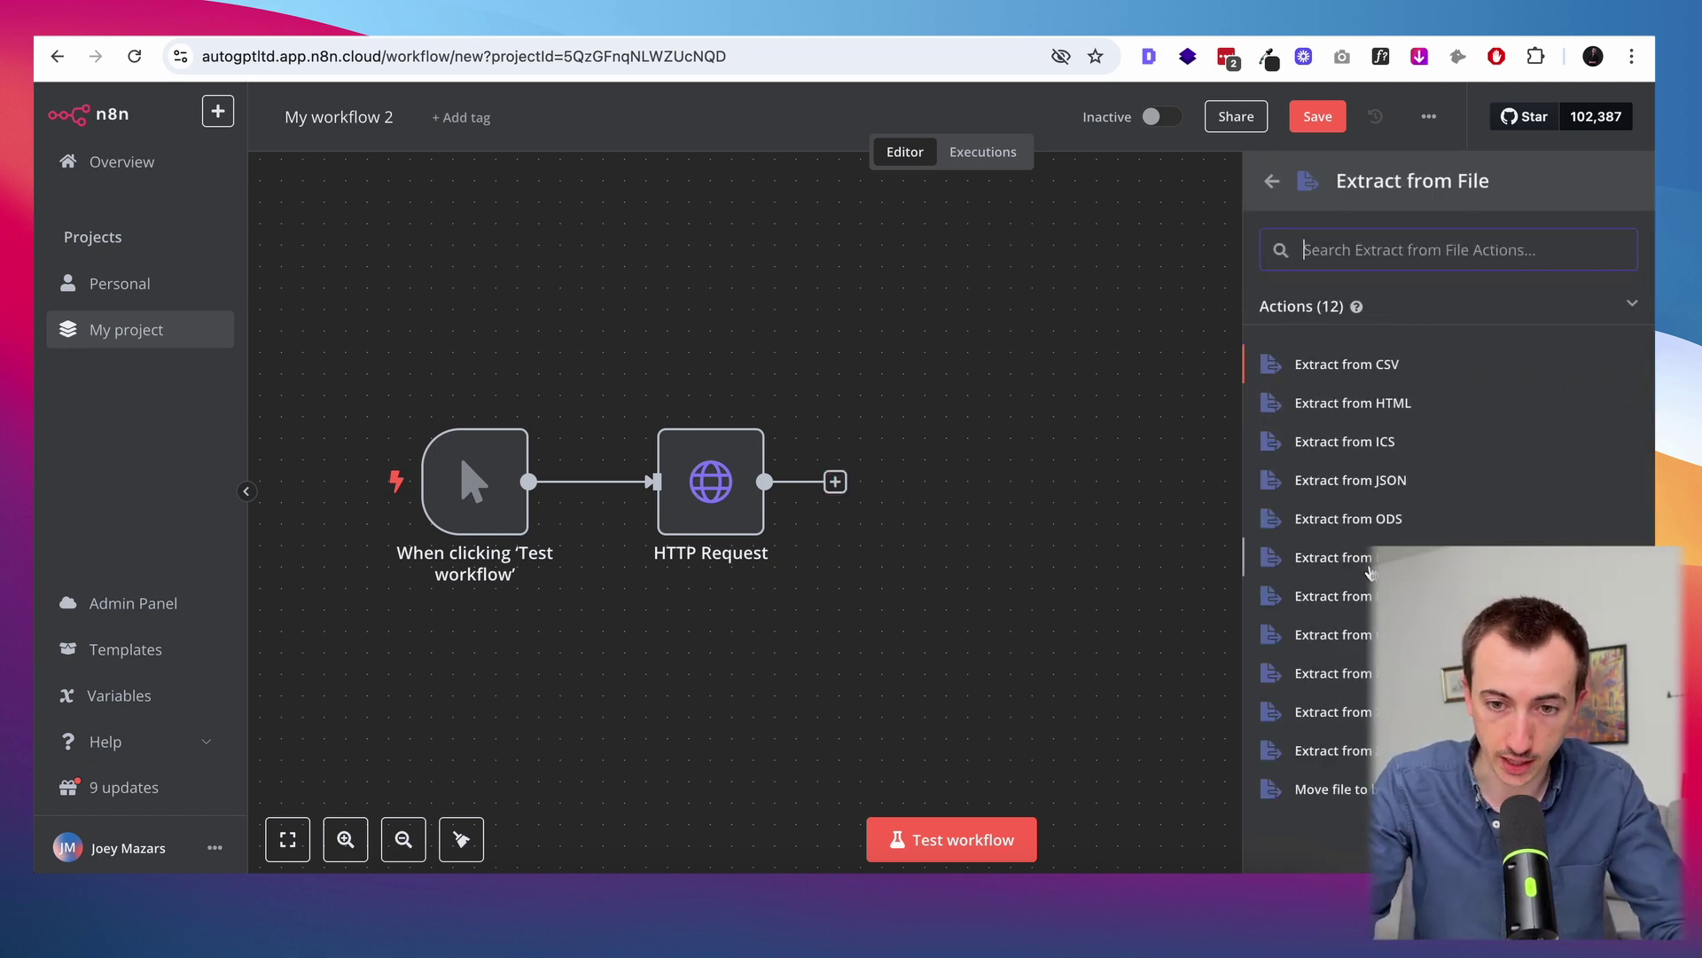
left_click(1359, 564)
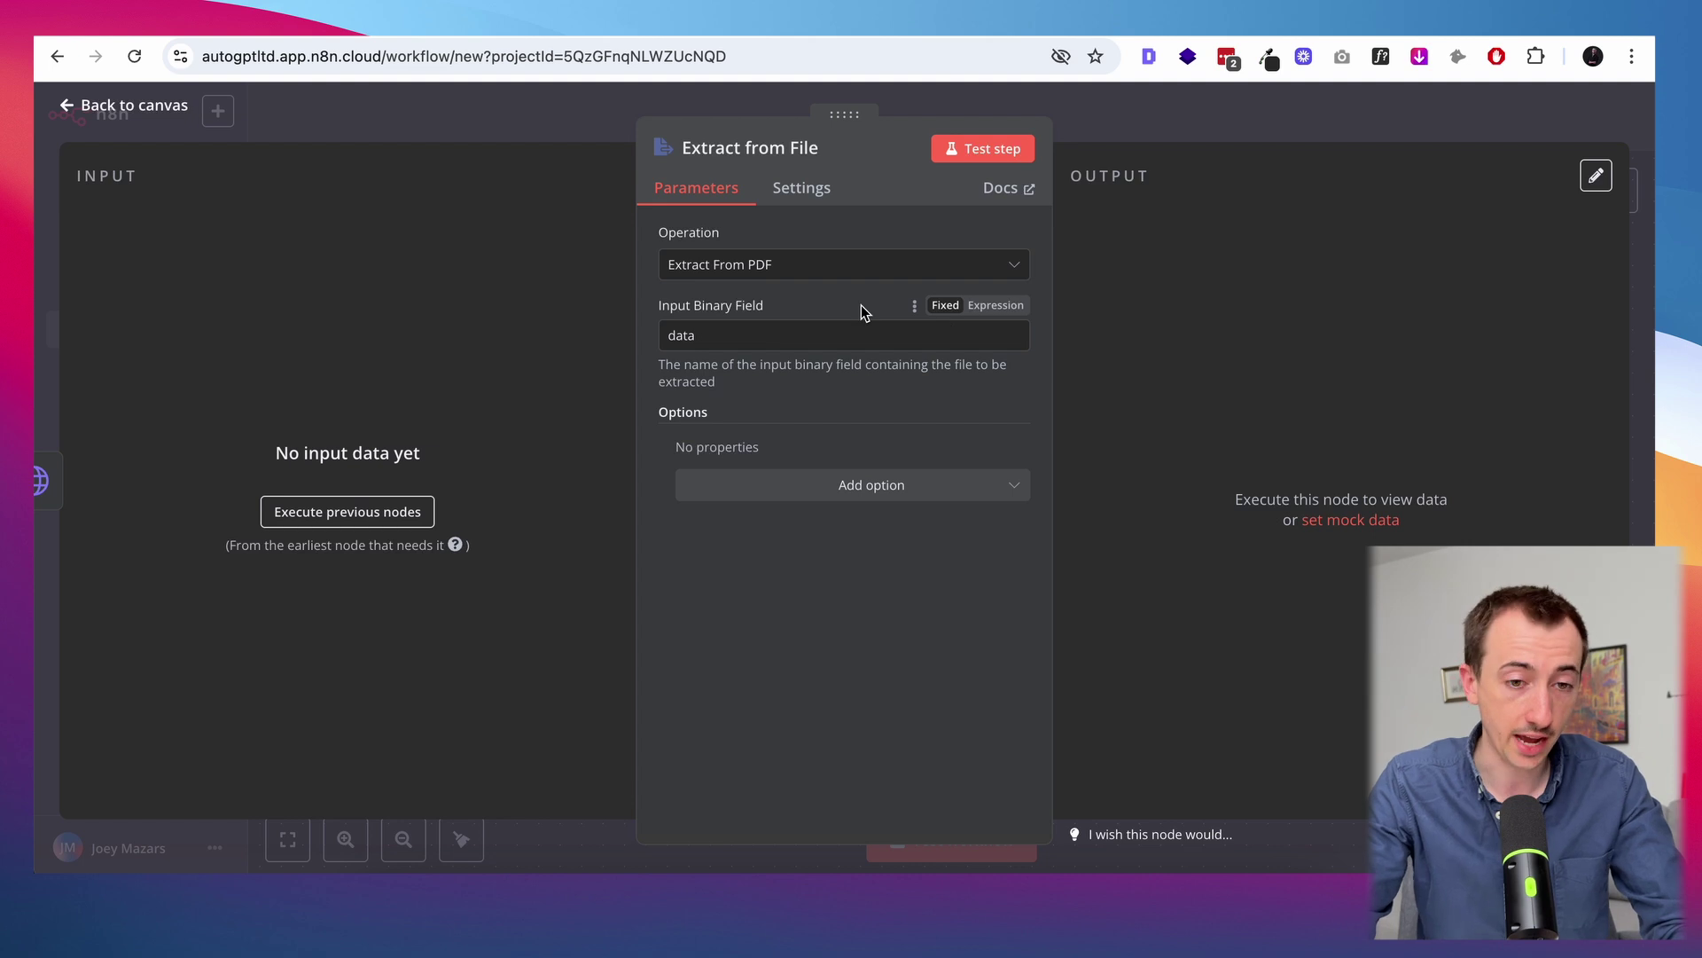
key("Escape")
Add a Basic LLM Chain after the PDF extraction with a scientific summarizer prompt that extracts concise Q&A in the format "Q: ... A: ..."
left_click(1015, 457)
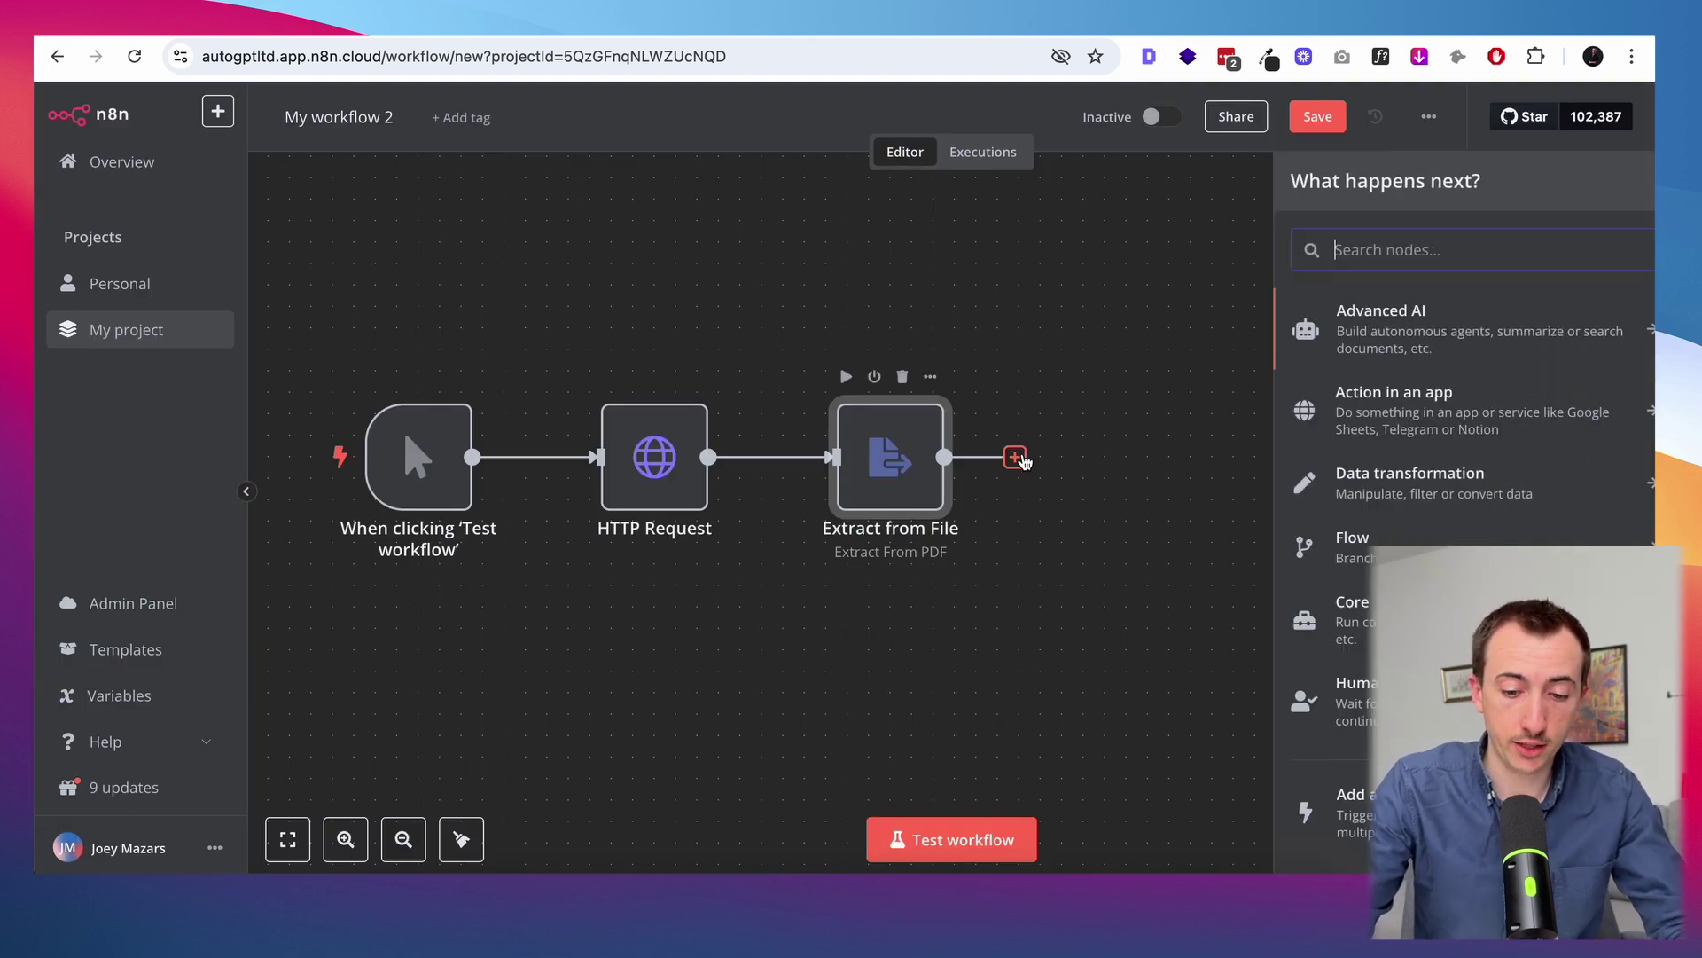
type("llm")
key("Down")
key("Down")
key("Down")
key("Return")
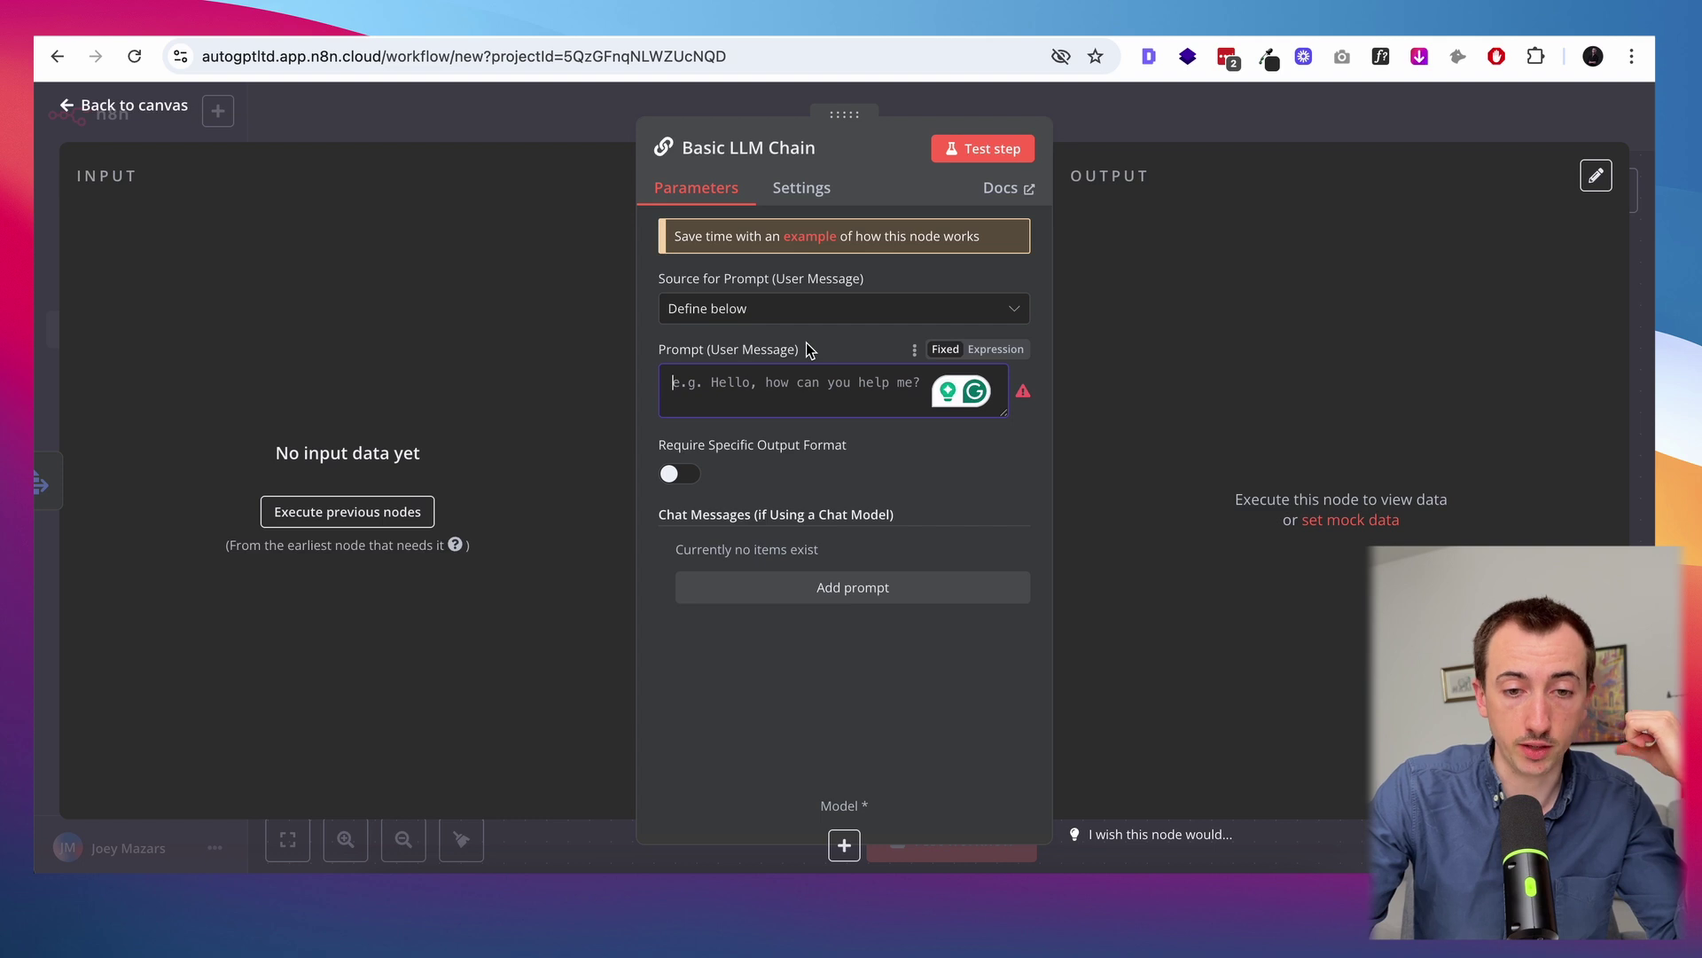
type("You are a scientific summarizer. Given the following text, extract concise Q&A in this format: Q: ... A: ... Only focus on scientific context and important takeaways.")
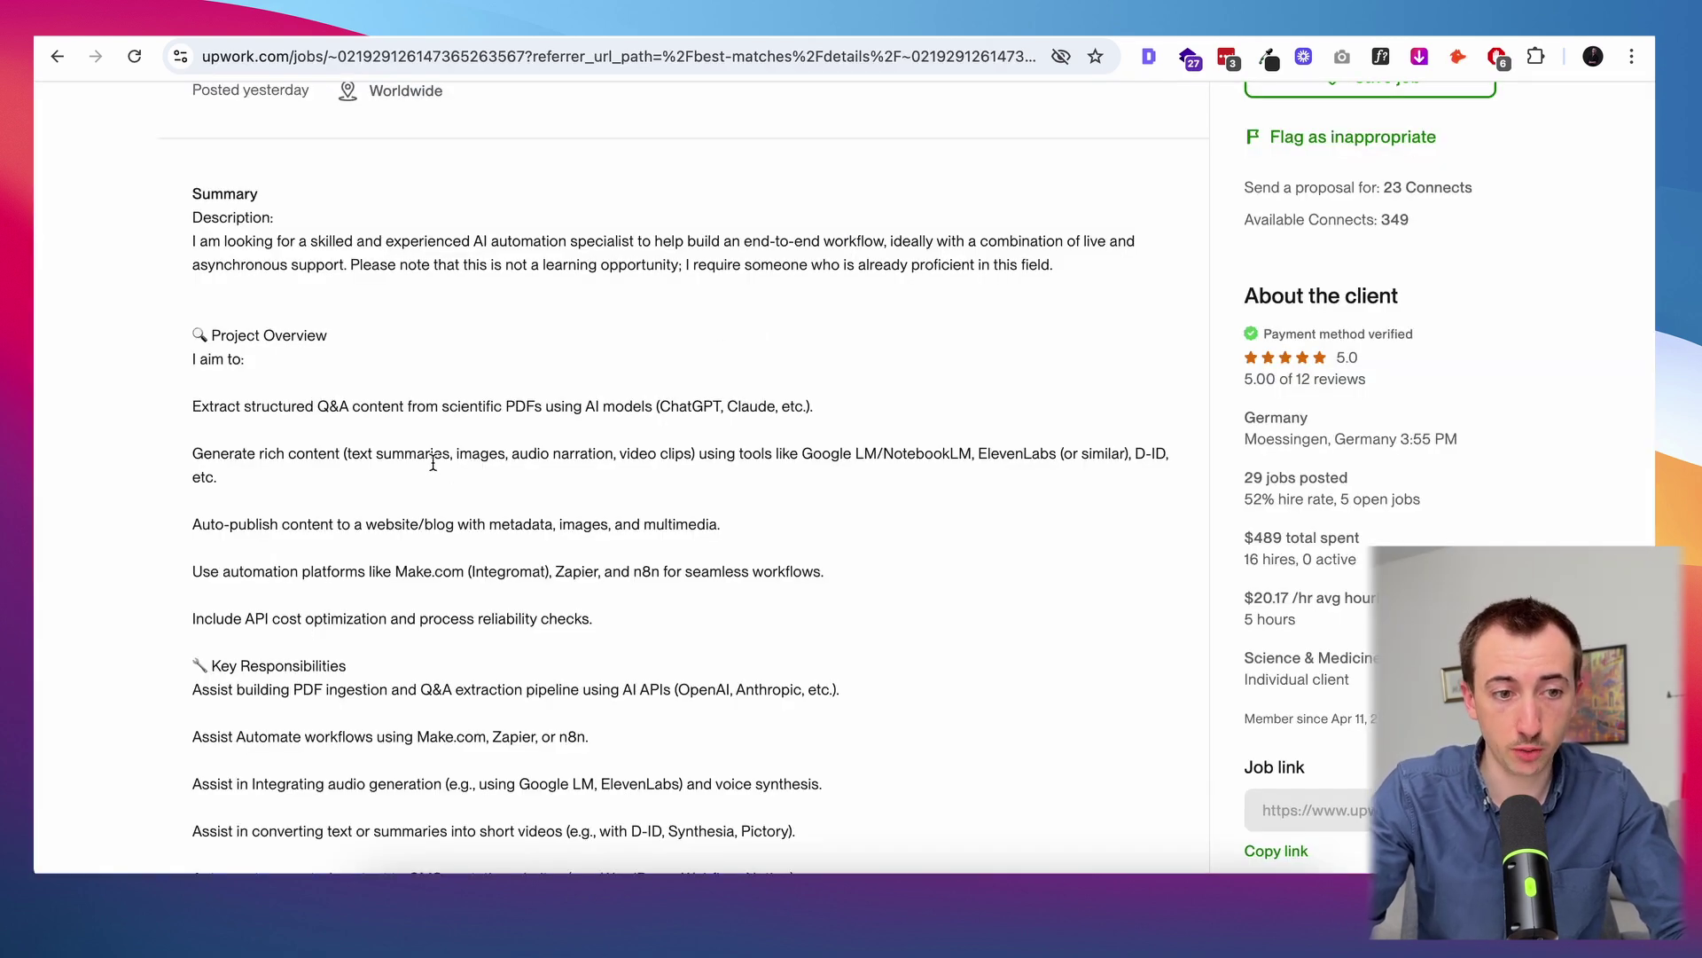
Following the job's rich content requirement, set the OpenAI image node's prompt to "Generate a DALL·E-style prompt to visualize the concept of this paper."
triple_click(432, 462)
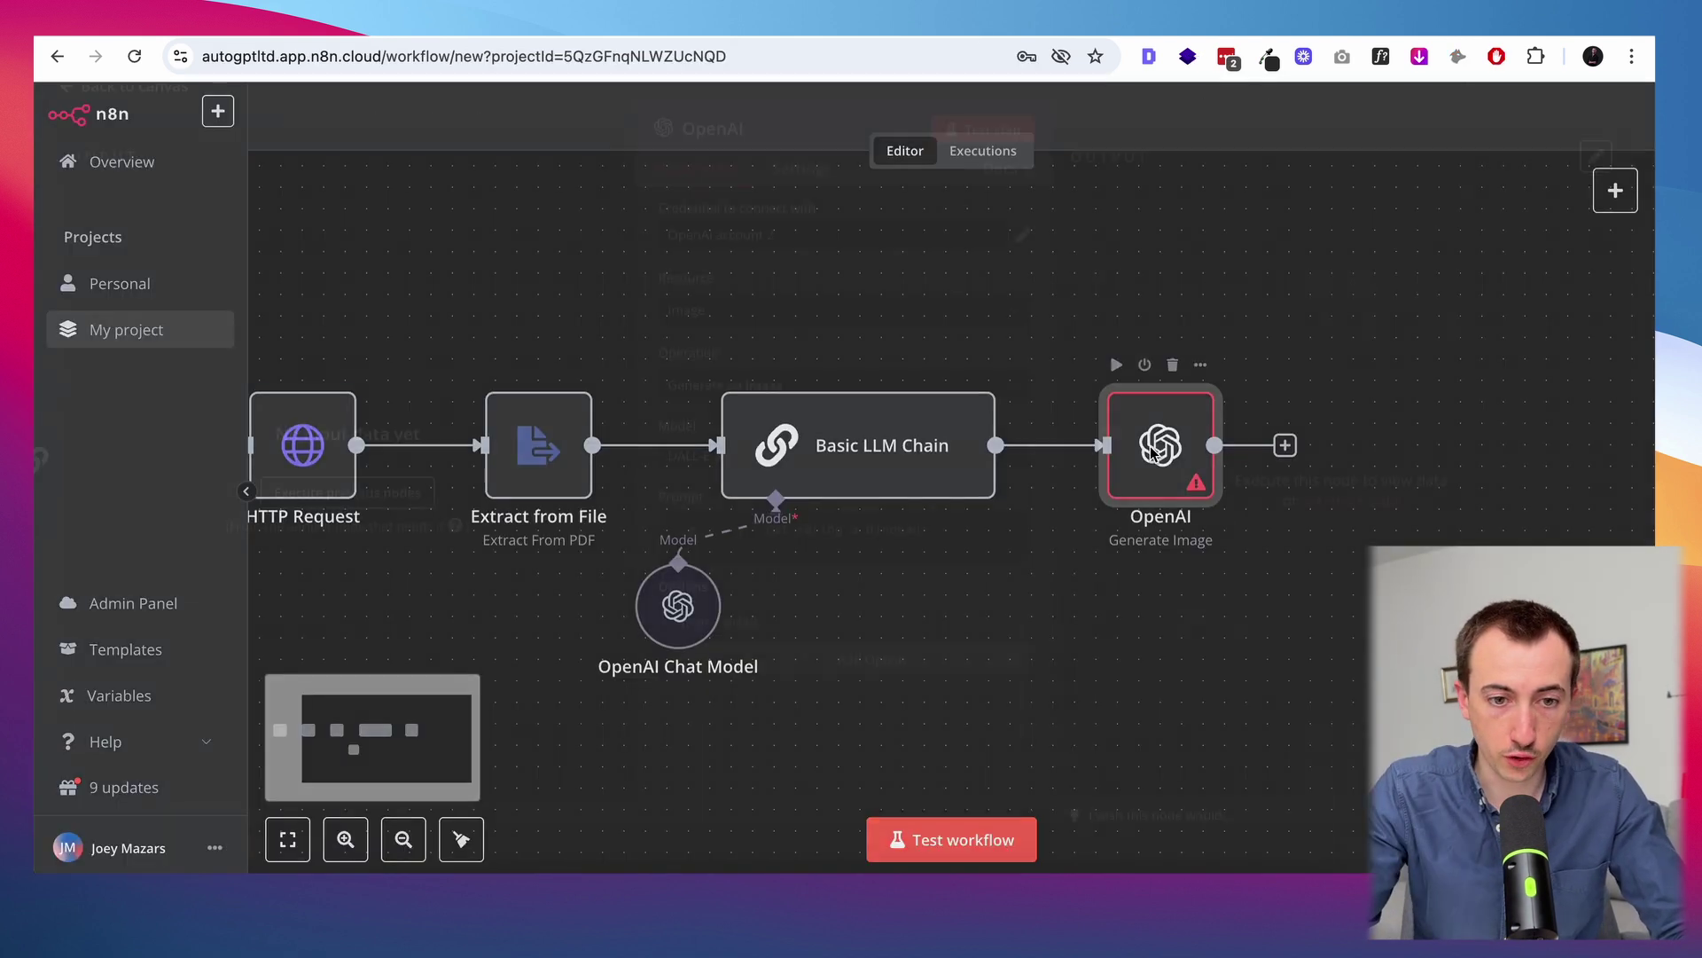
double_click(1155, 454)
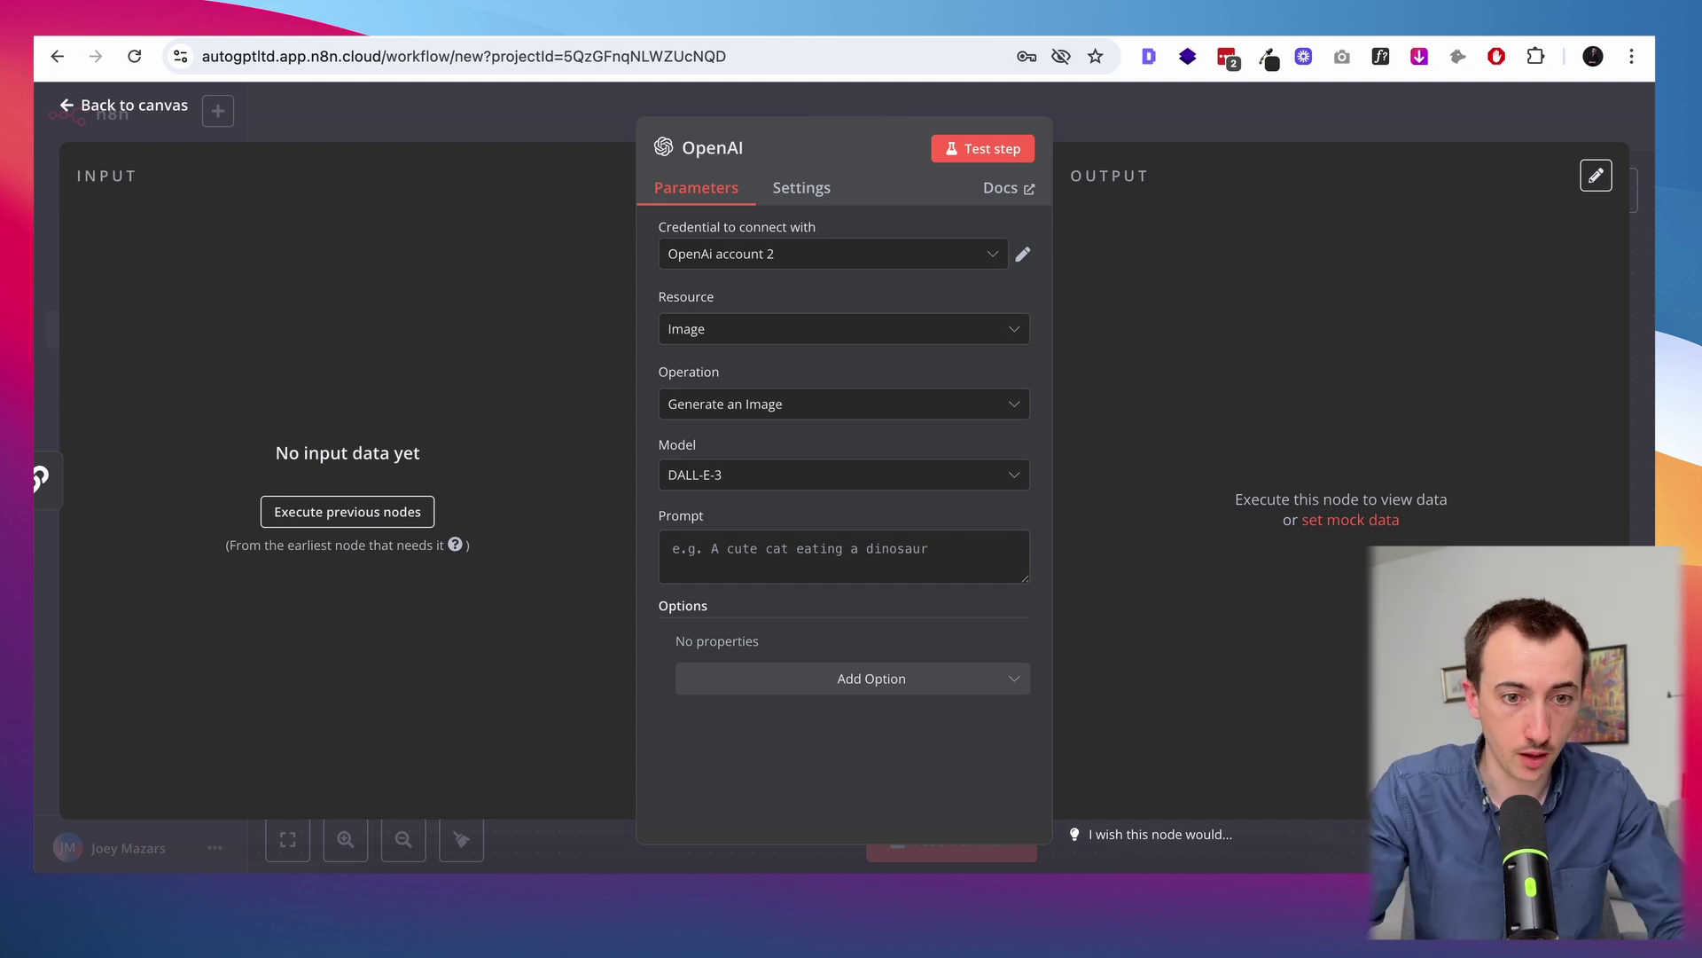
left_click(726, 549)
key("super+v")
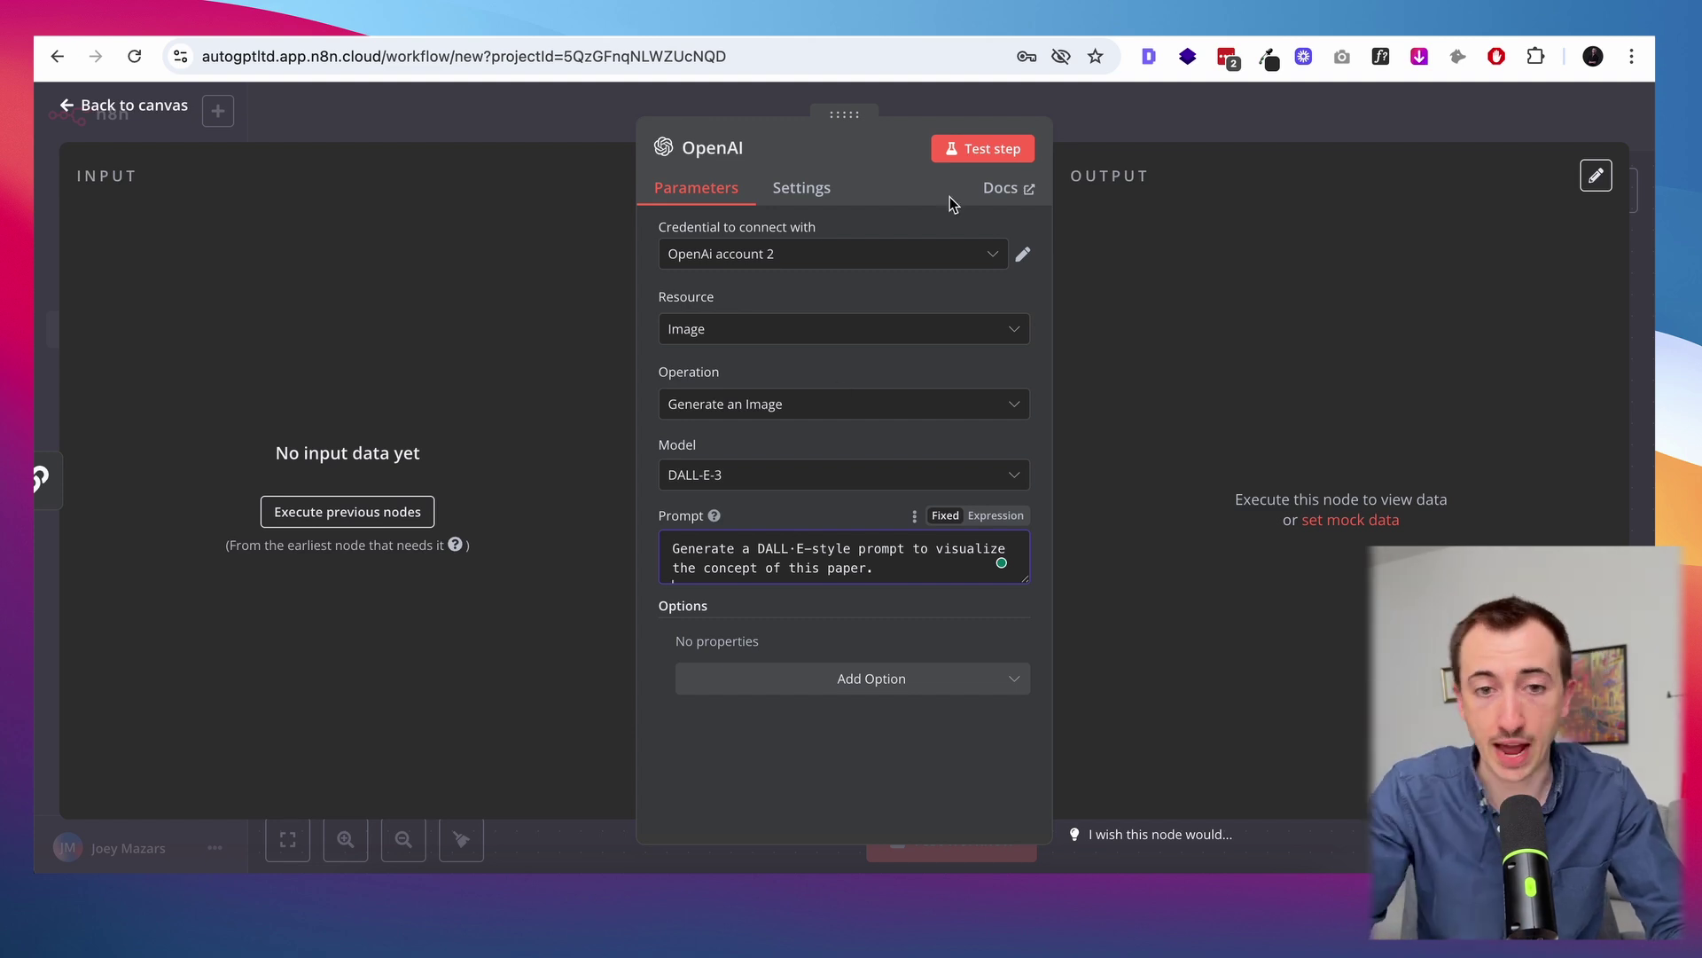
Check the job's audio tool requirement, then add an HTTP Request node after the OpenAI image node and rename it "Elevenlabs audio"
key("ctrl+Tab")
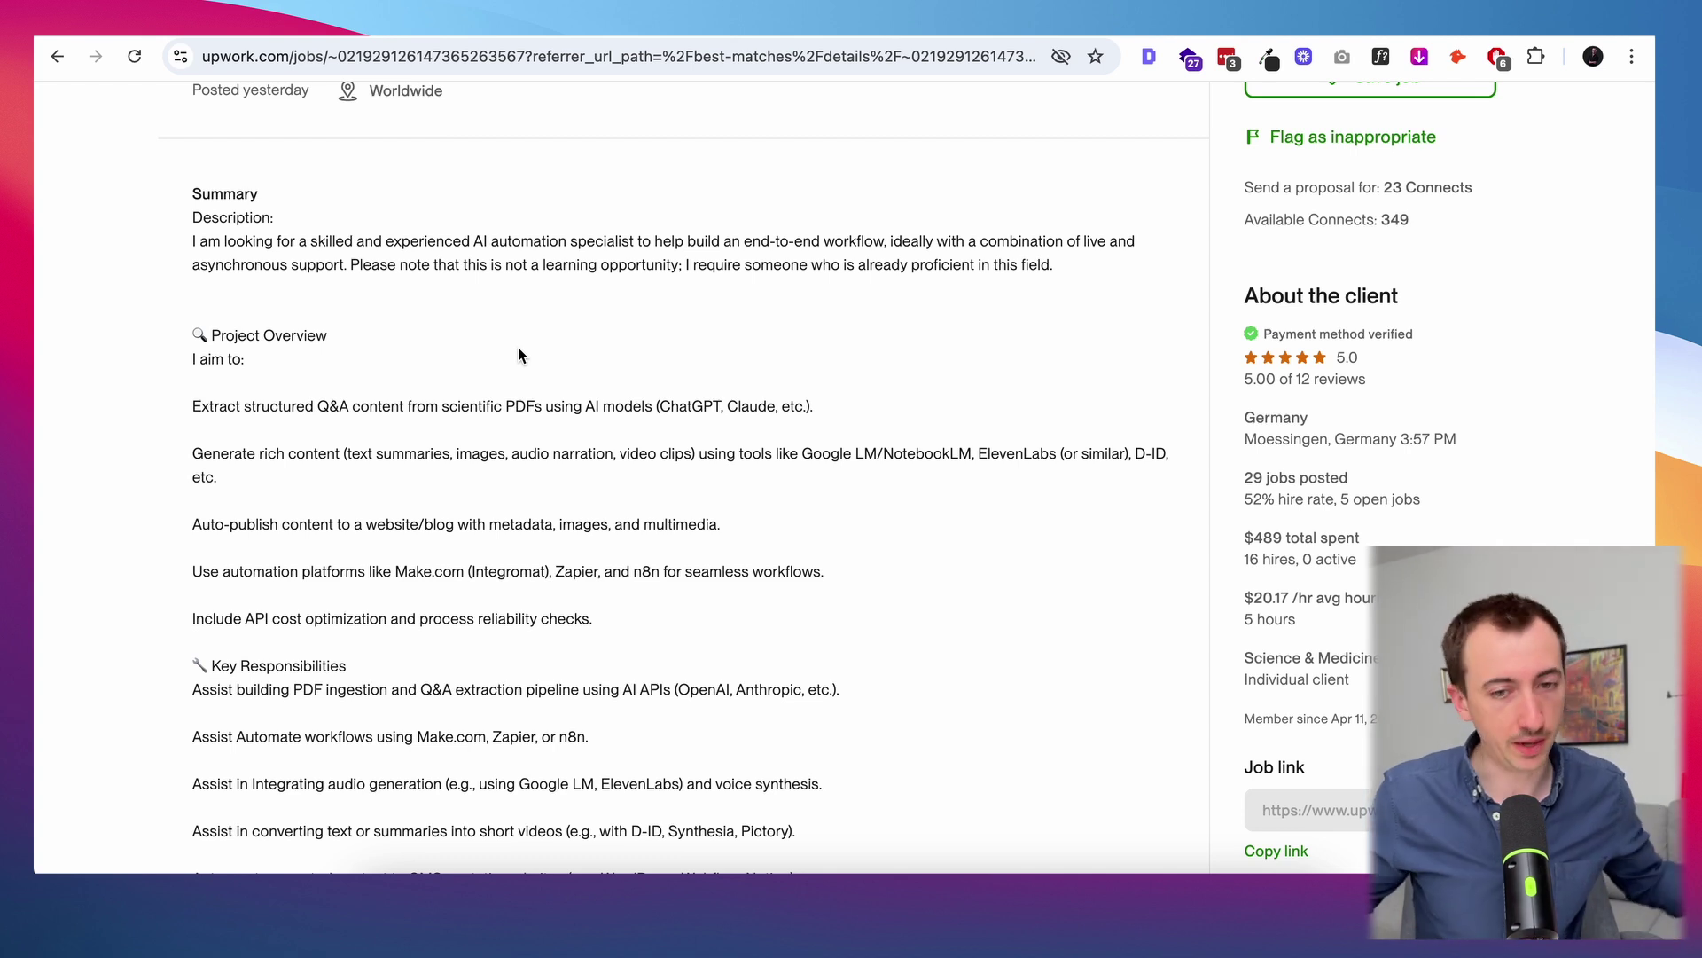
double_click(998, 449)
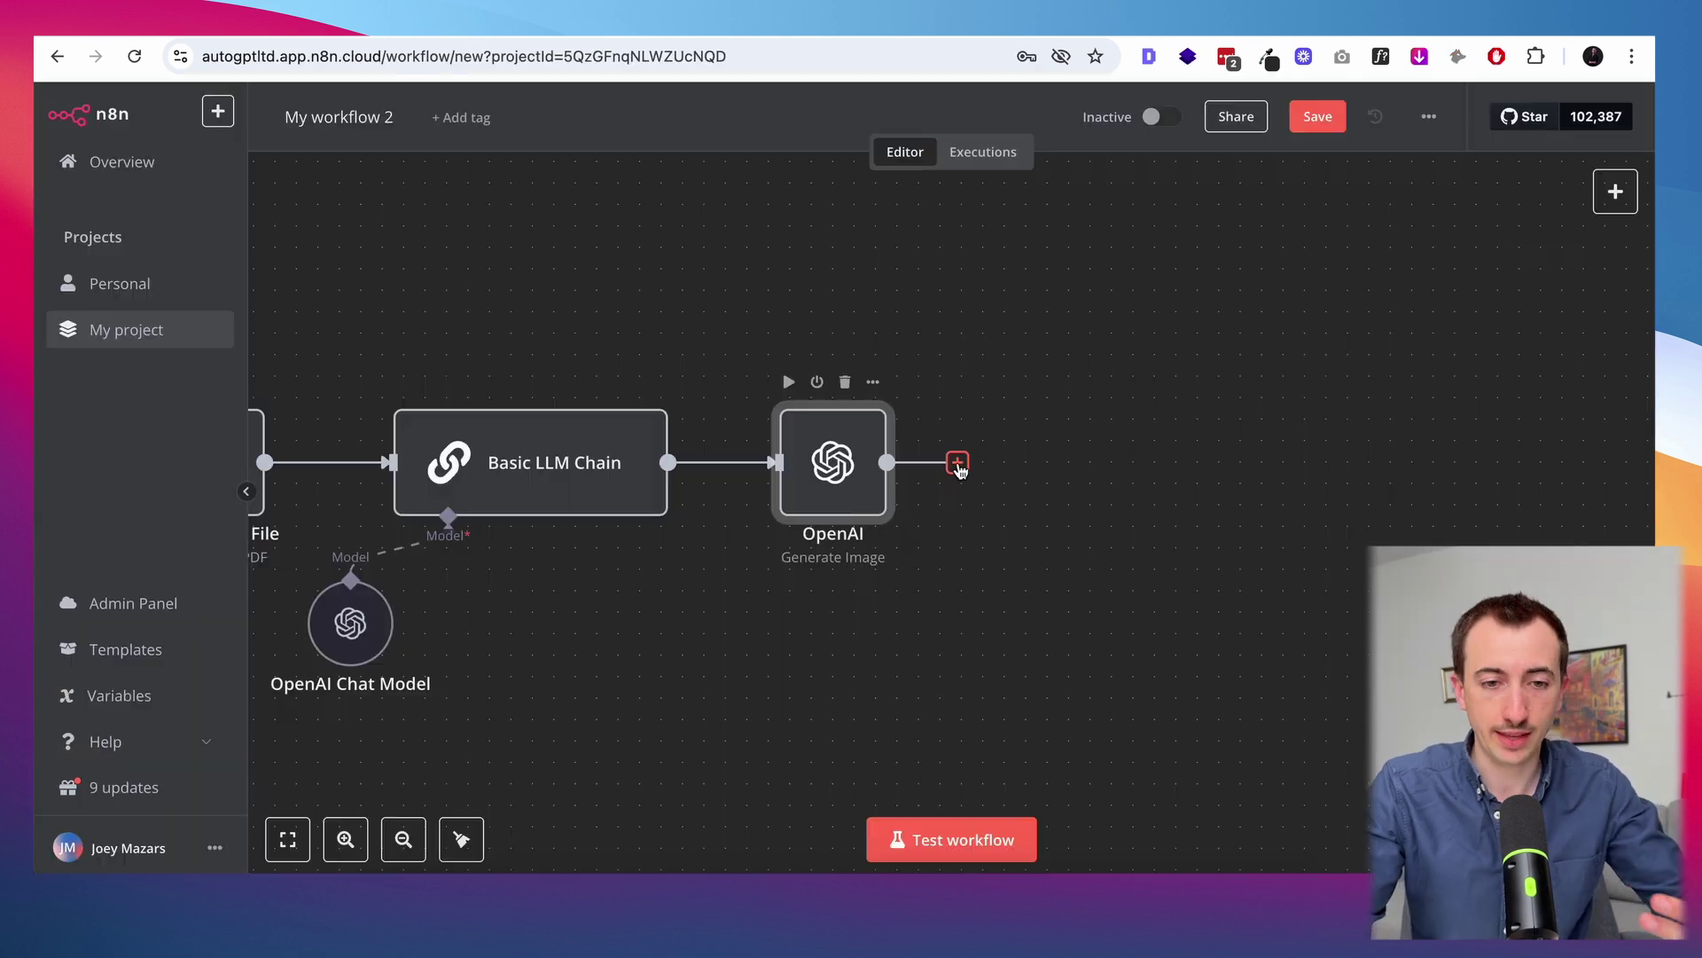
left_click(958, 462)
type("http")
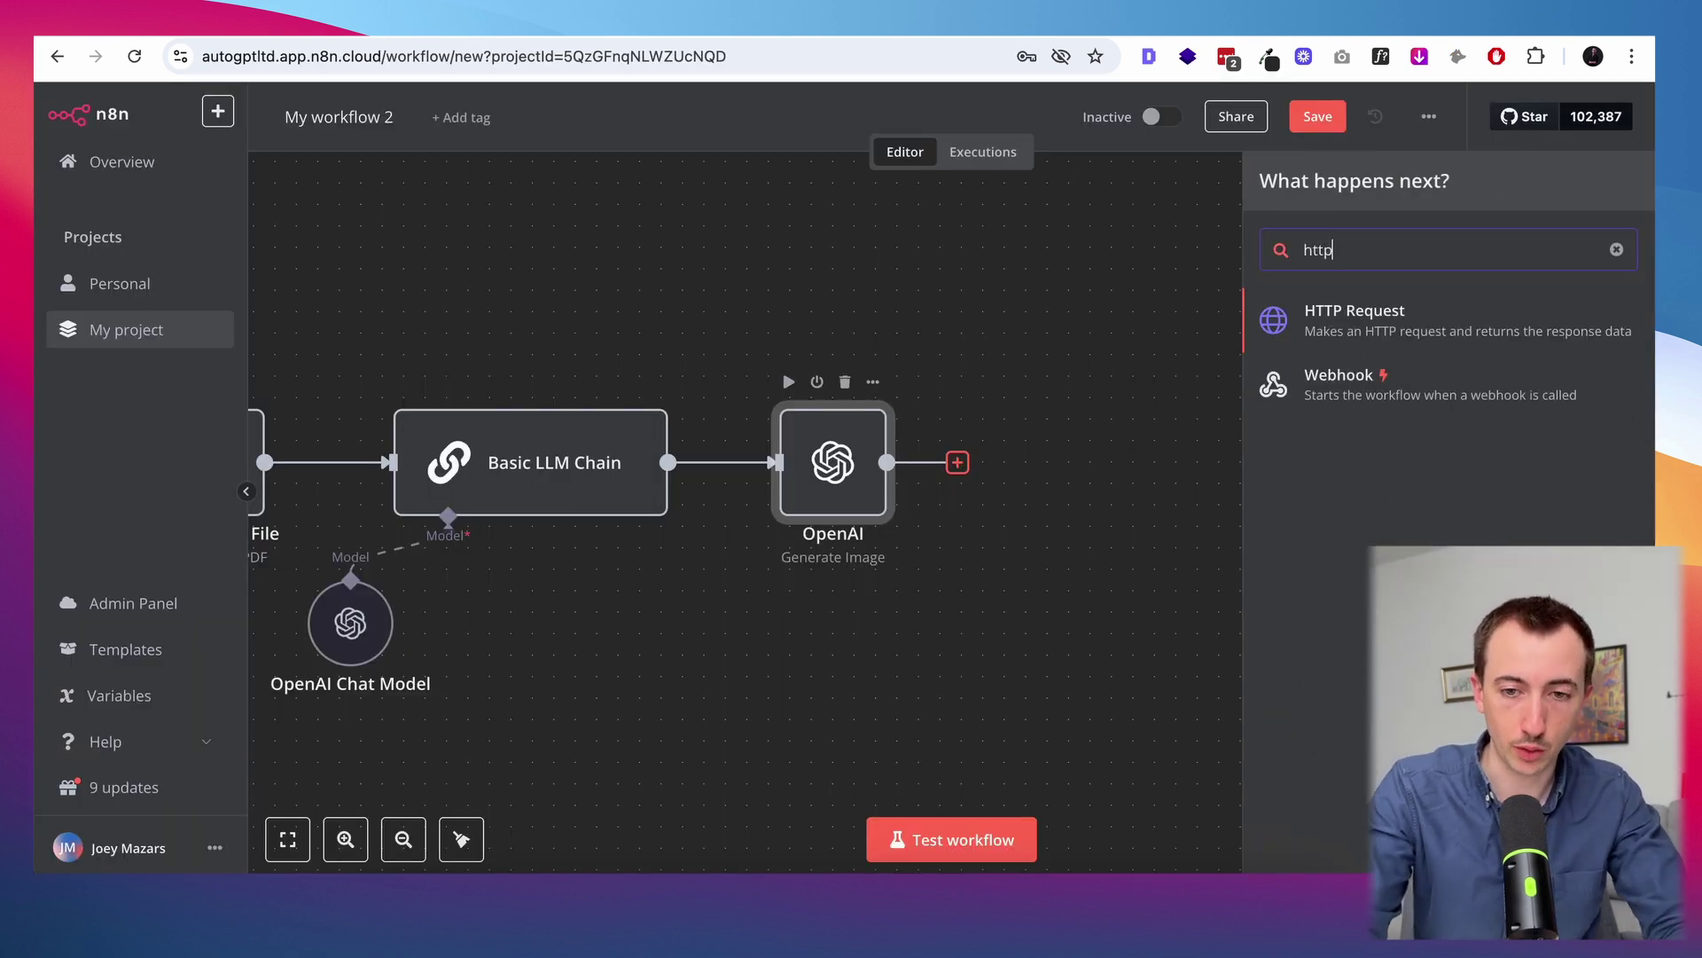
left_click(1371, 321)
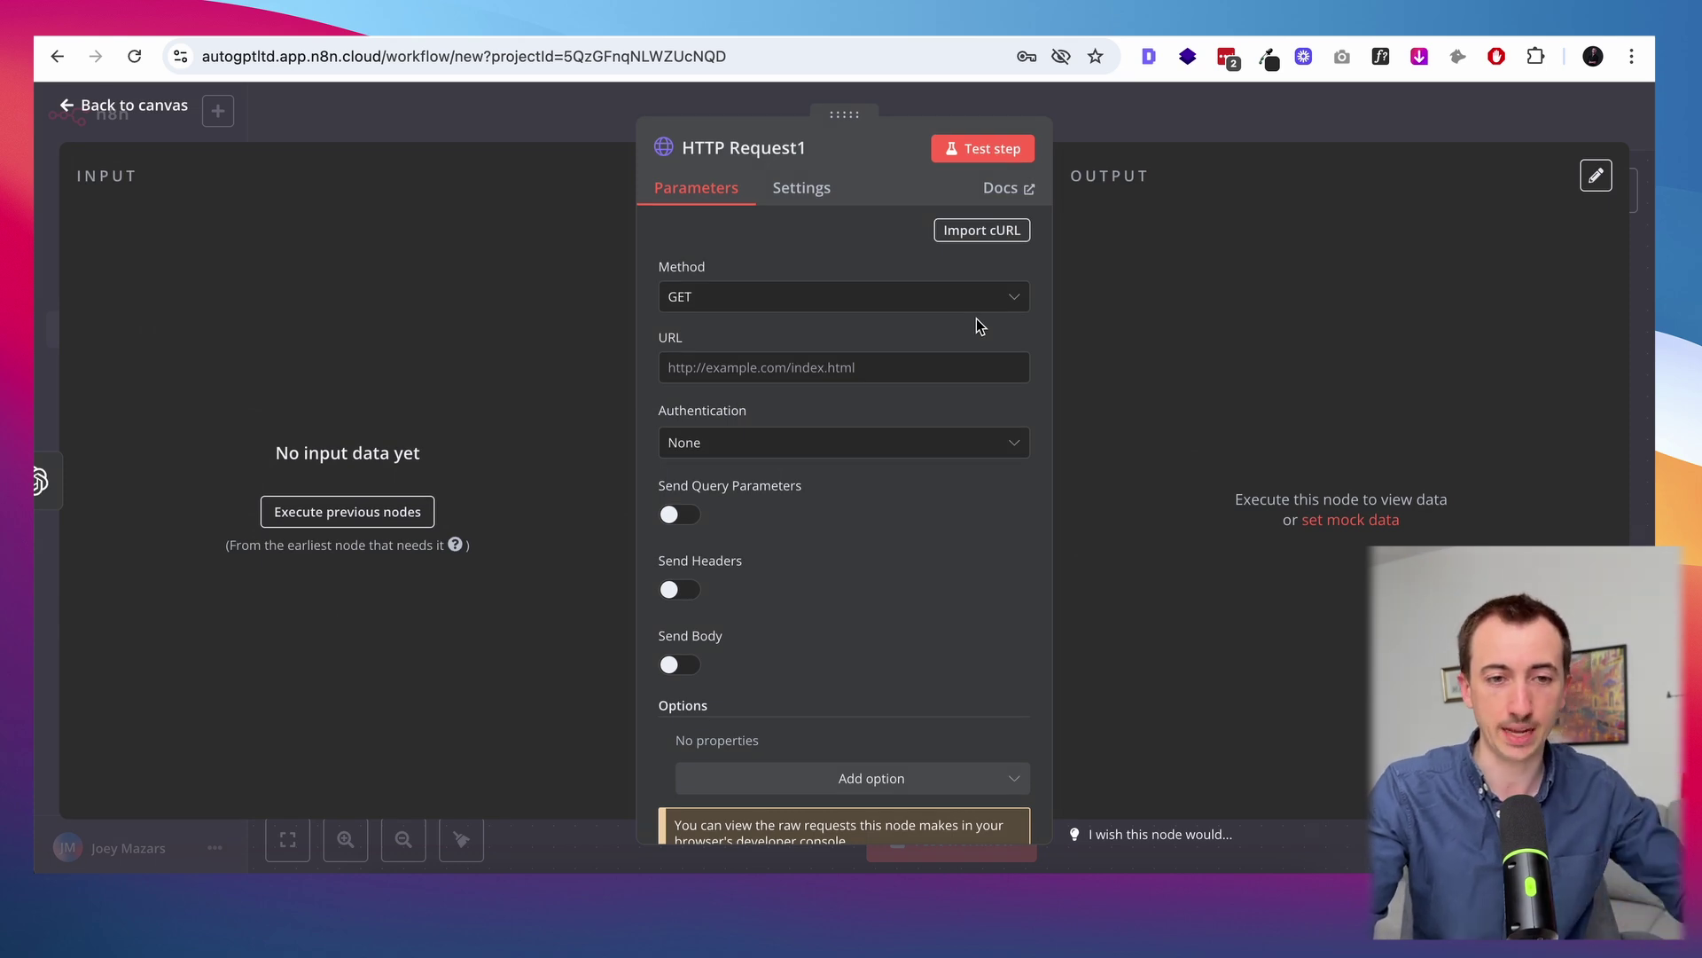
left_click(817, 149)
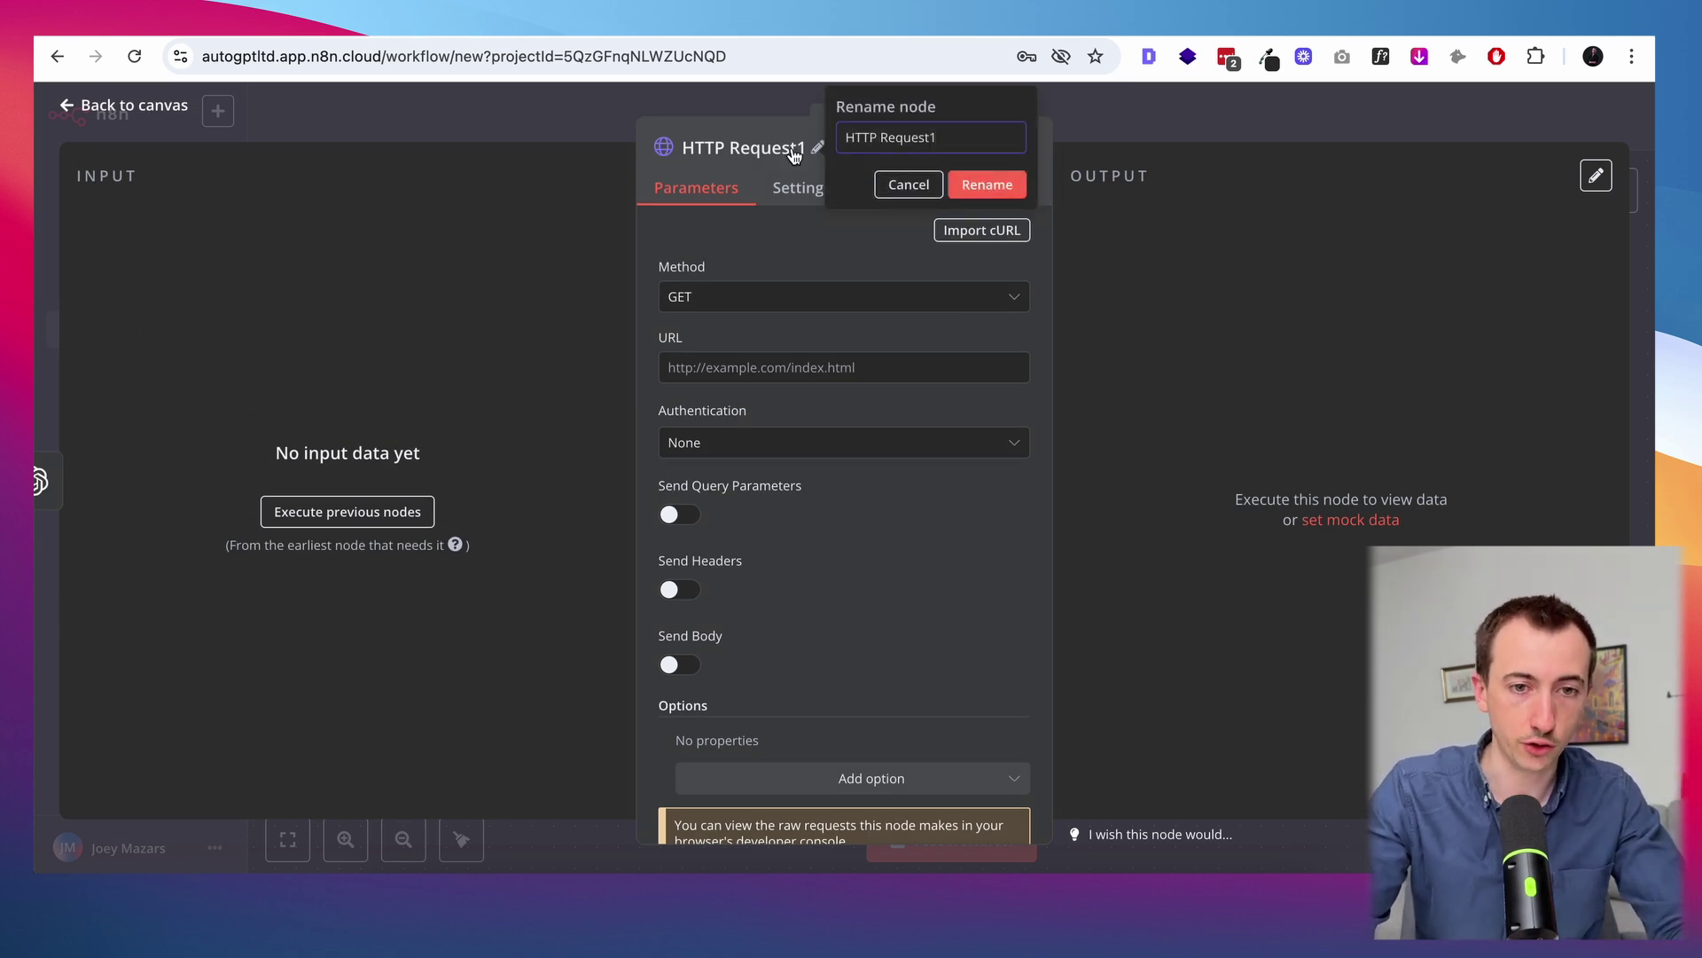
double_click(928, 141)
triple_click(927, 141)
type("E")
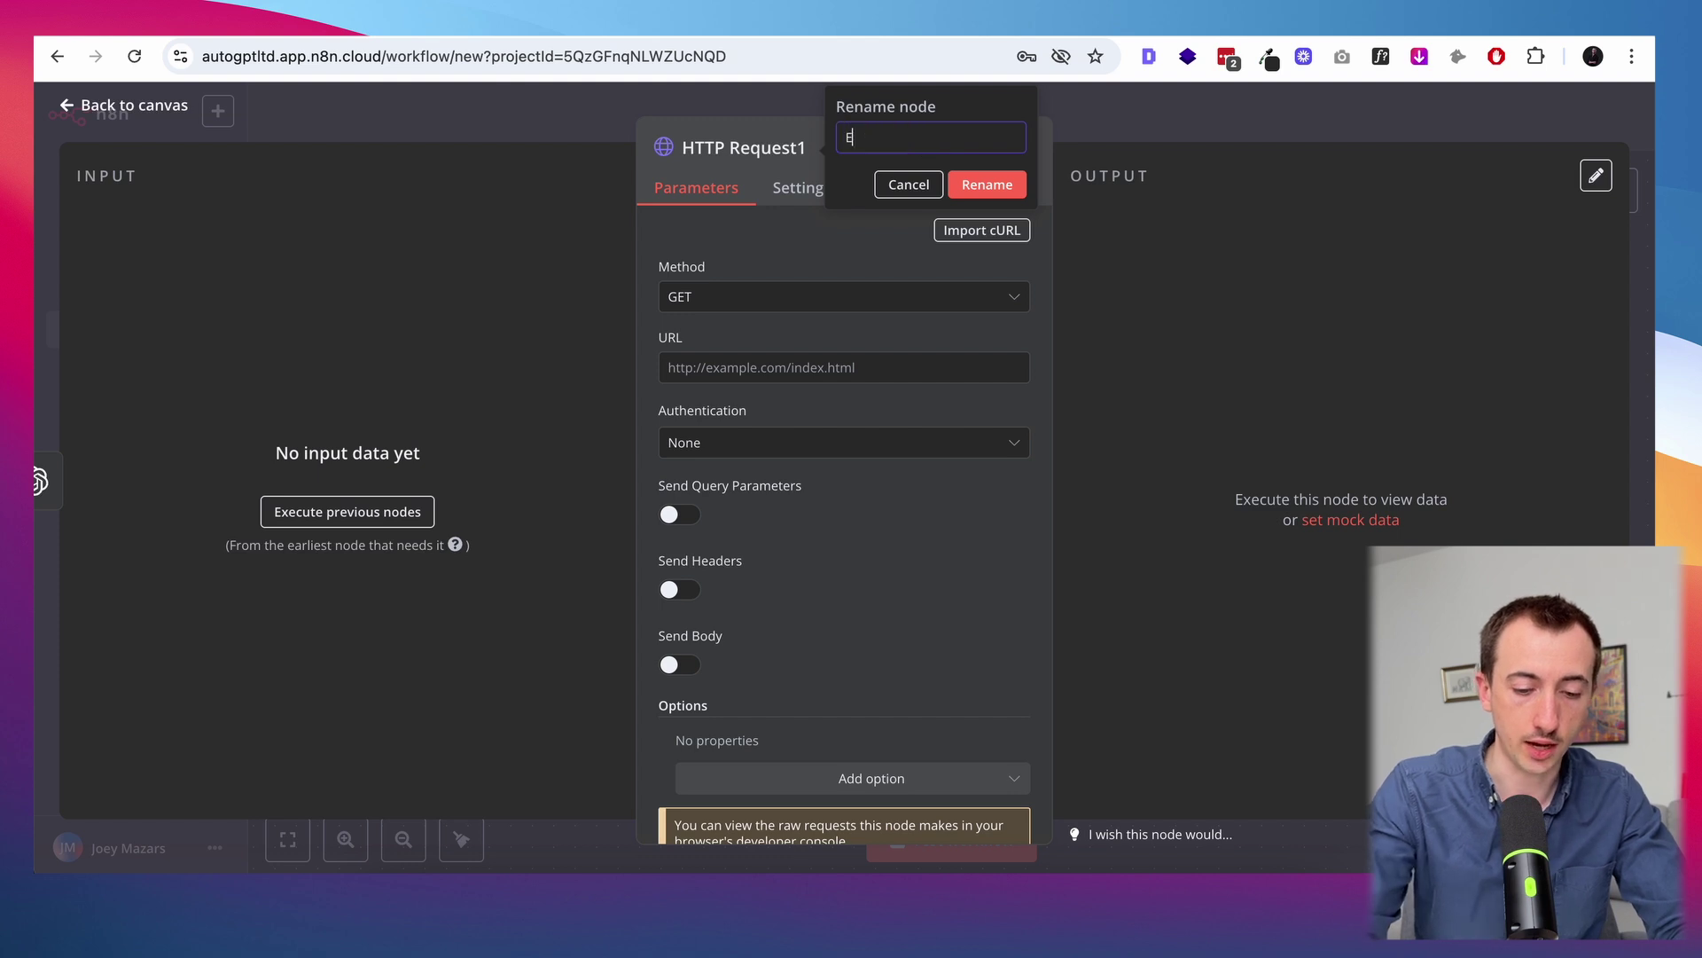
type("levenlabs audio")
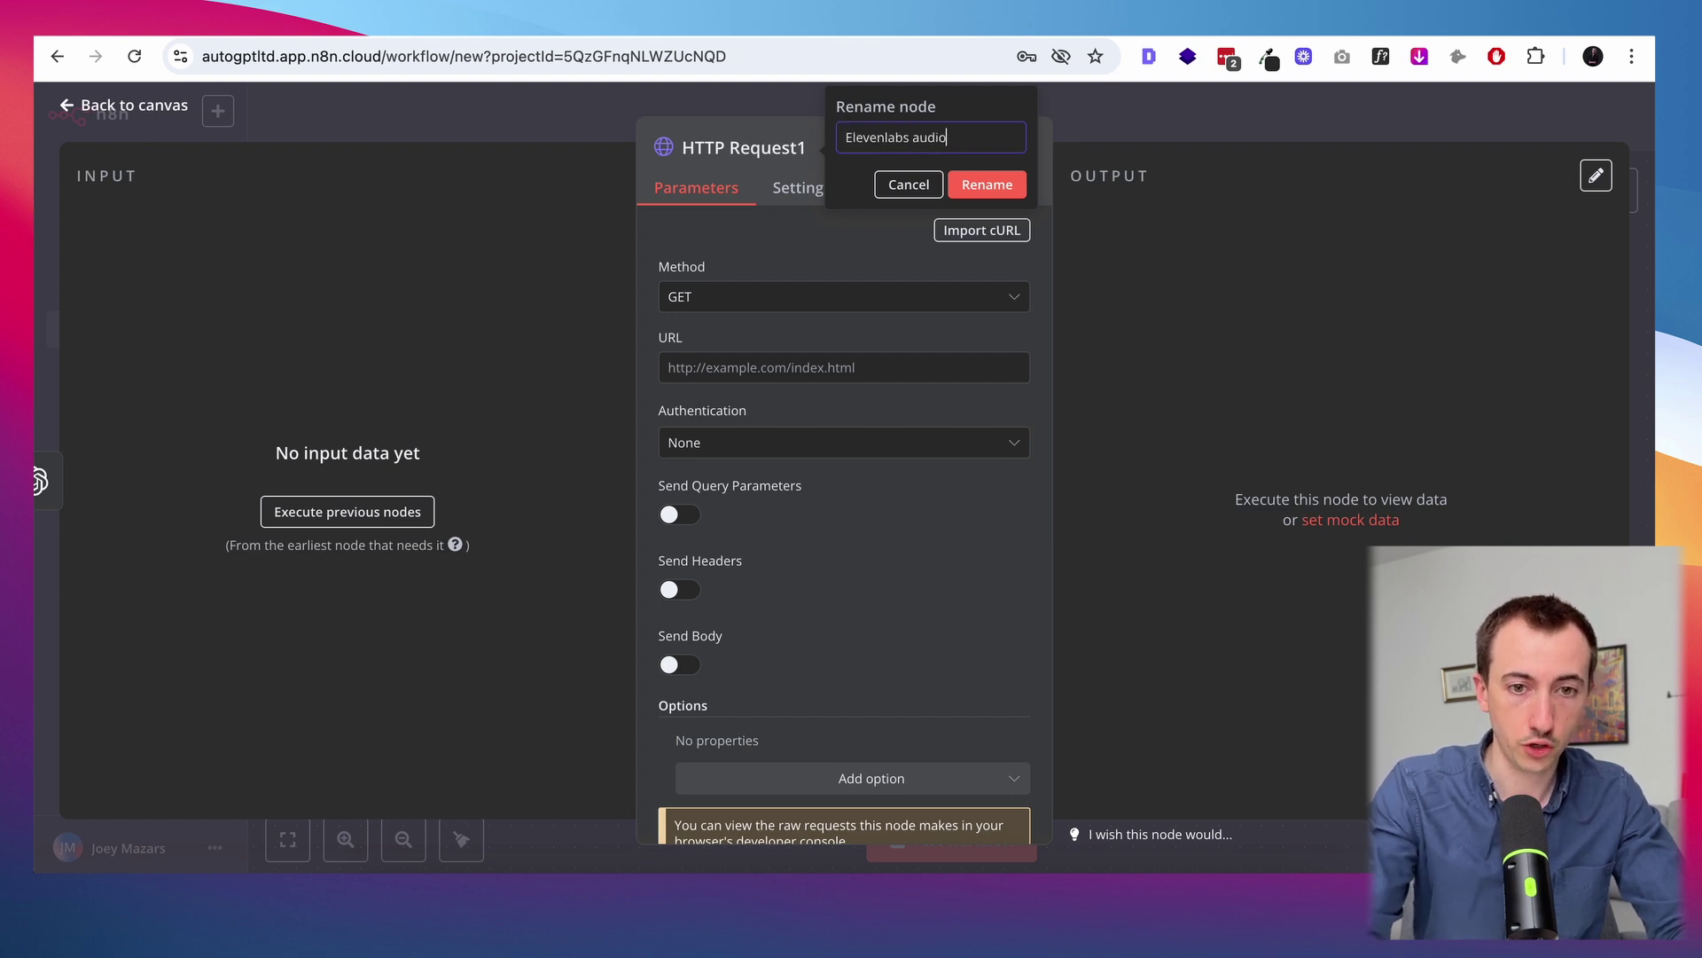
key("Return")
key("Escape")
Add another HTTP Request node after the Elevenlabs audio node and rename it "Video gen by Heygen"
type("ttp")
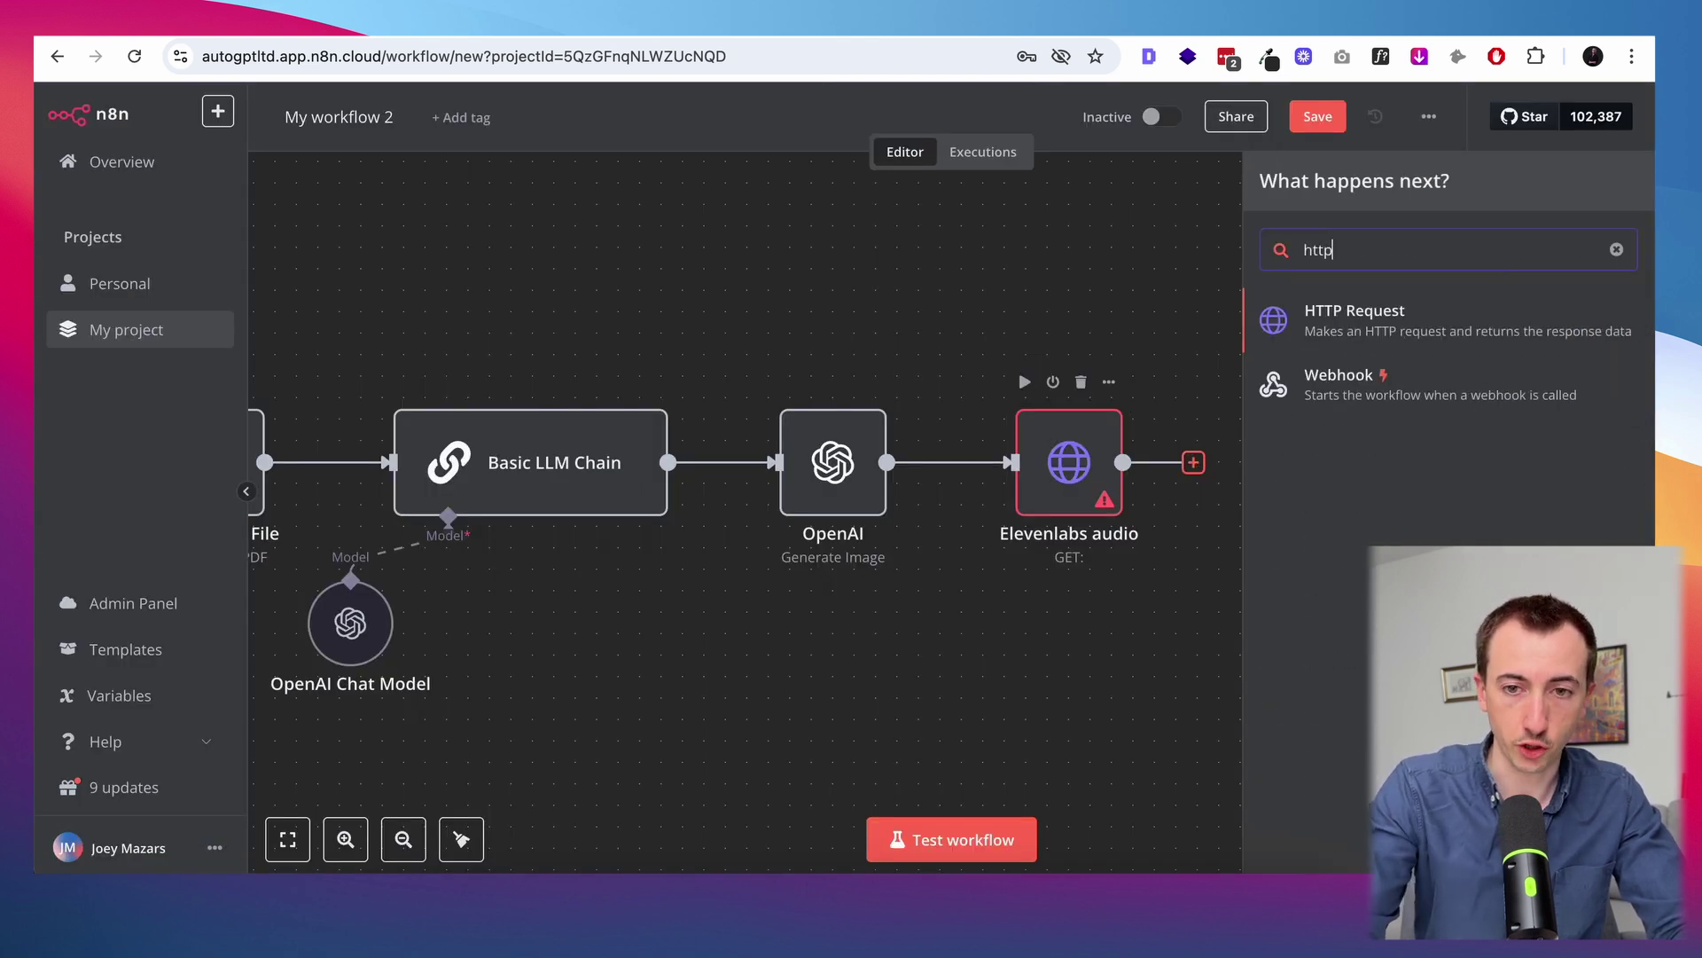
left_click(1359, 333)
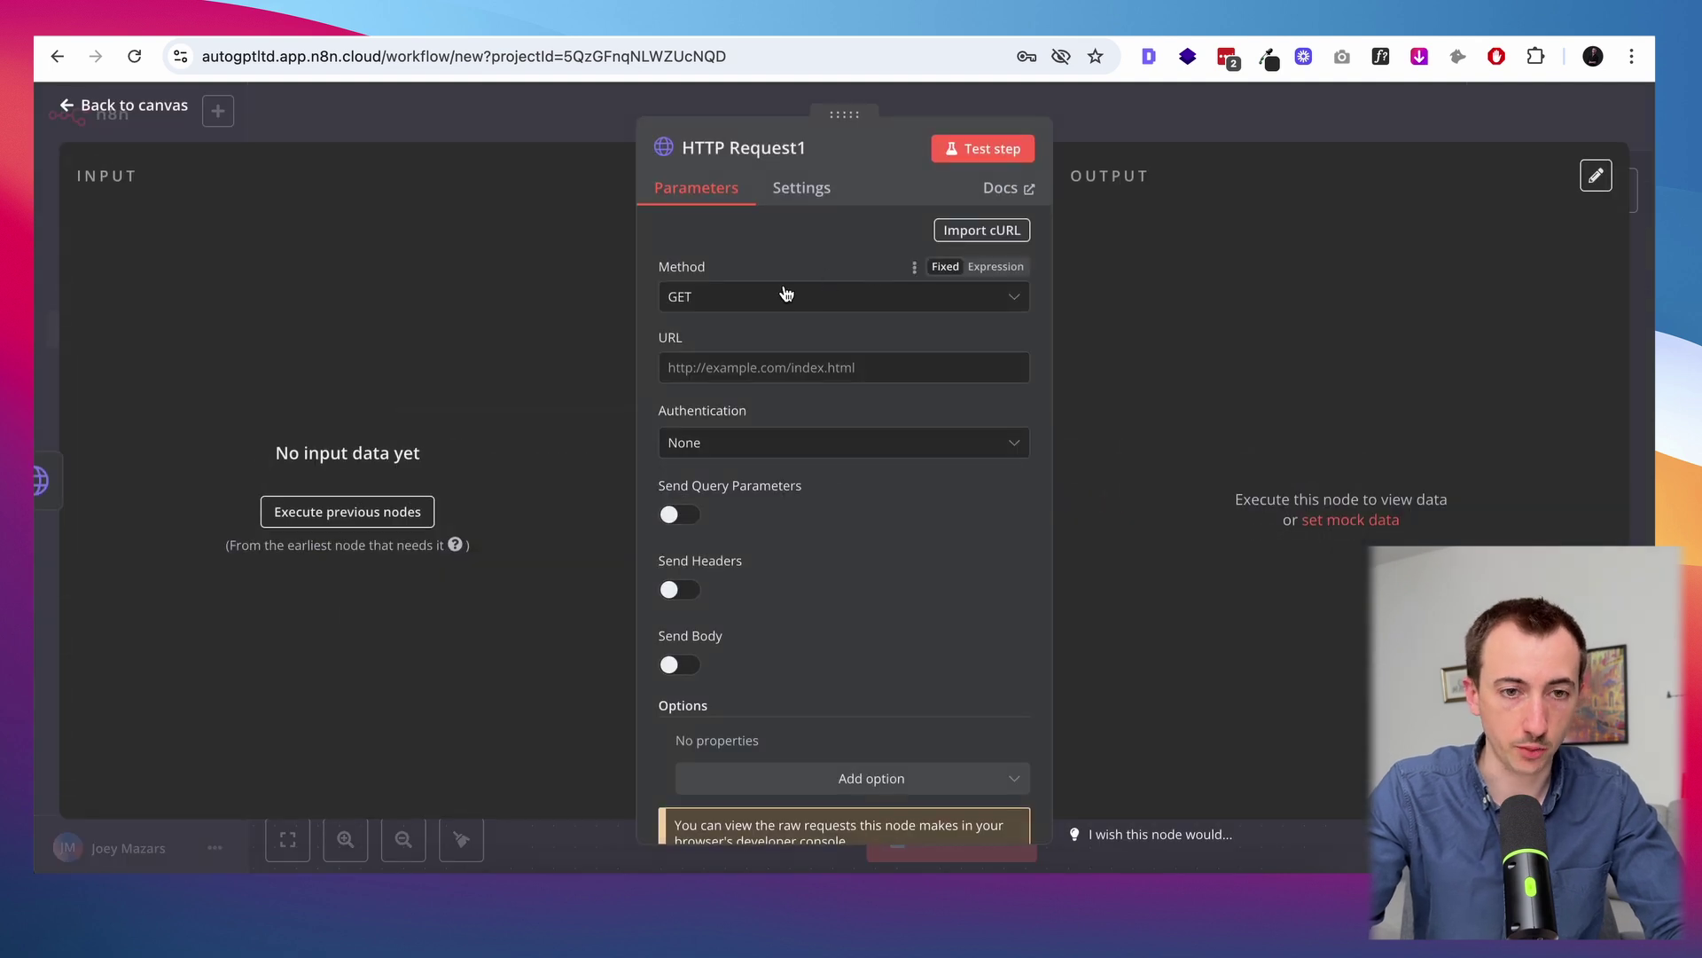
left_click(833, 147)
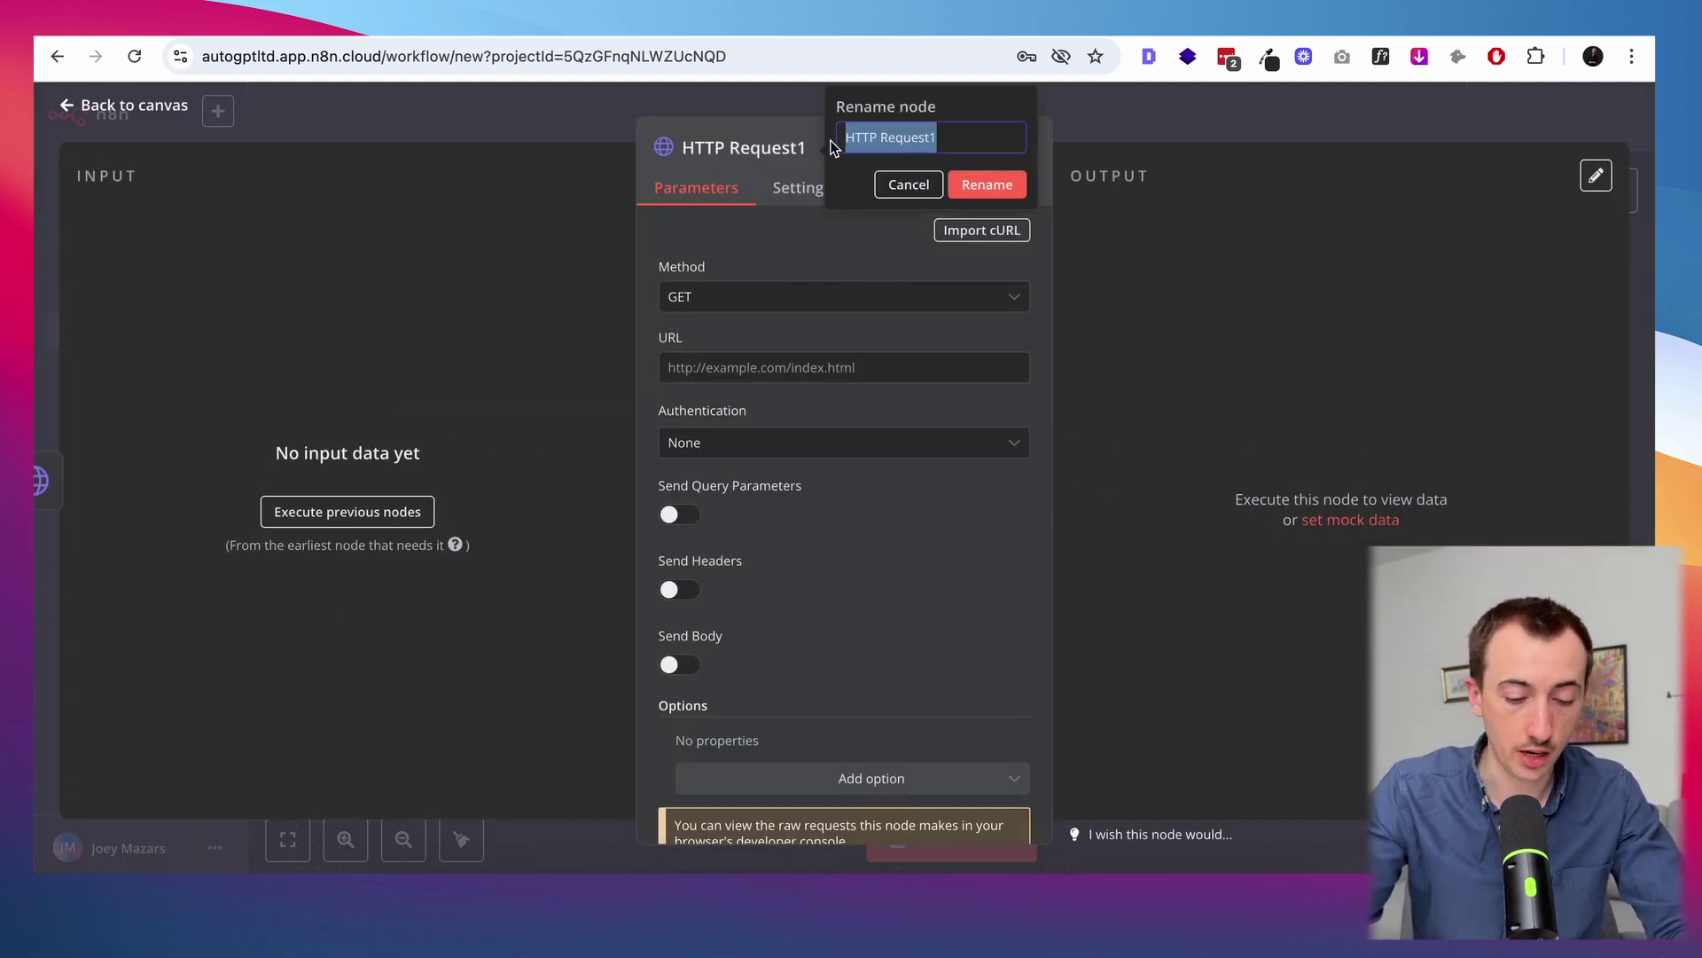
type("Video gen")
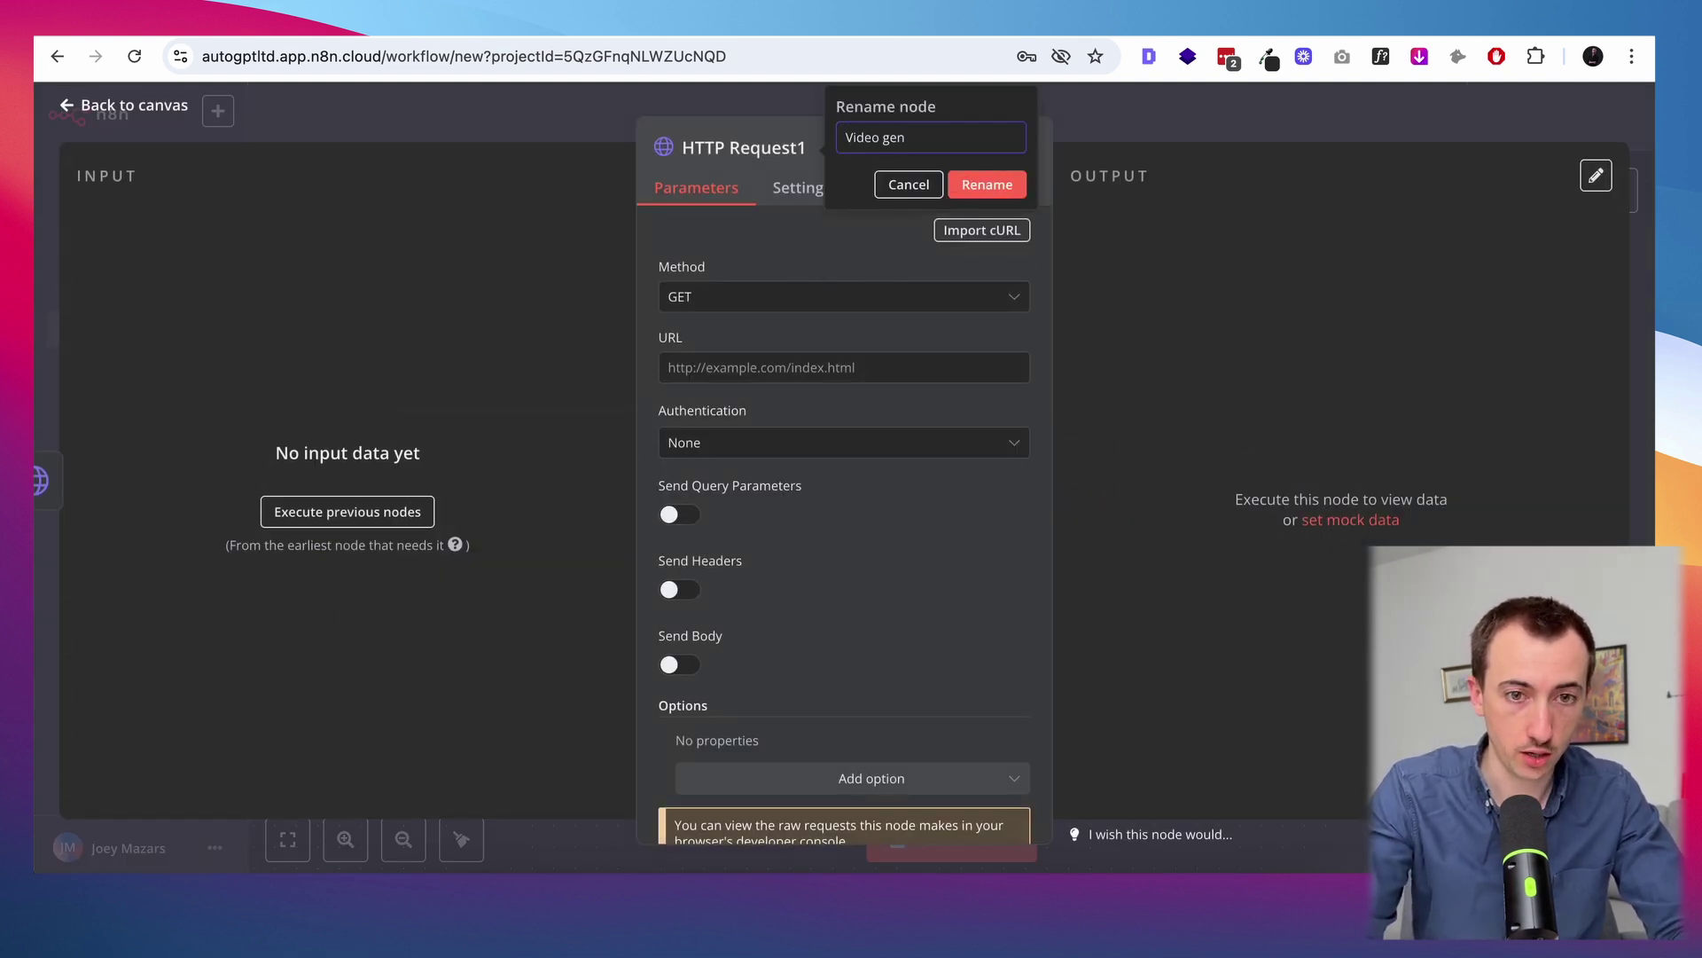
type(" by Heyge")
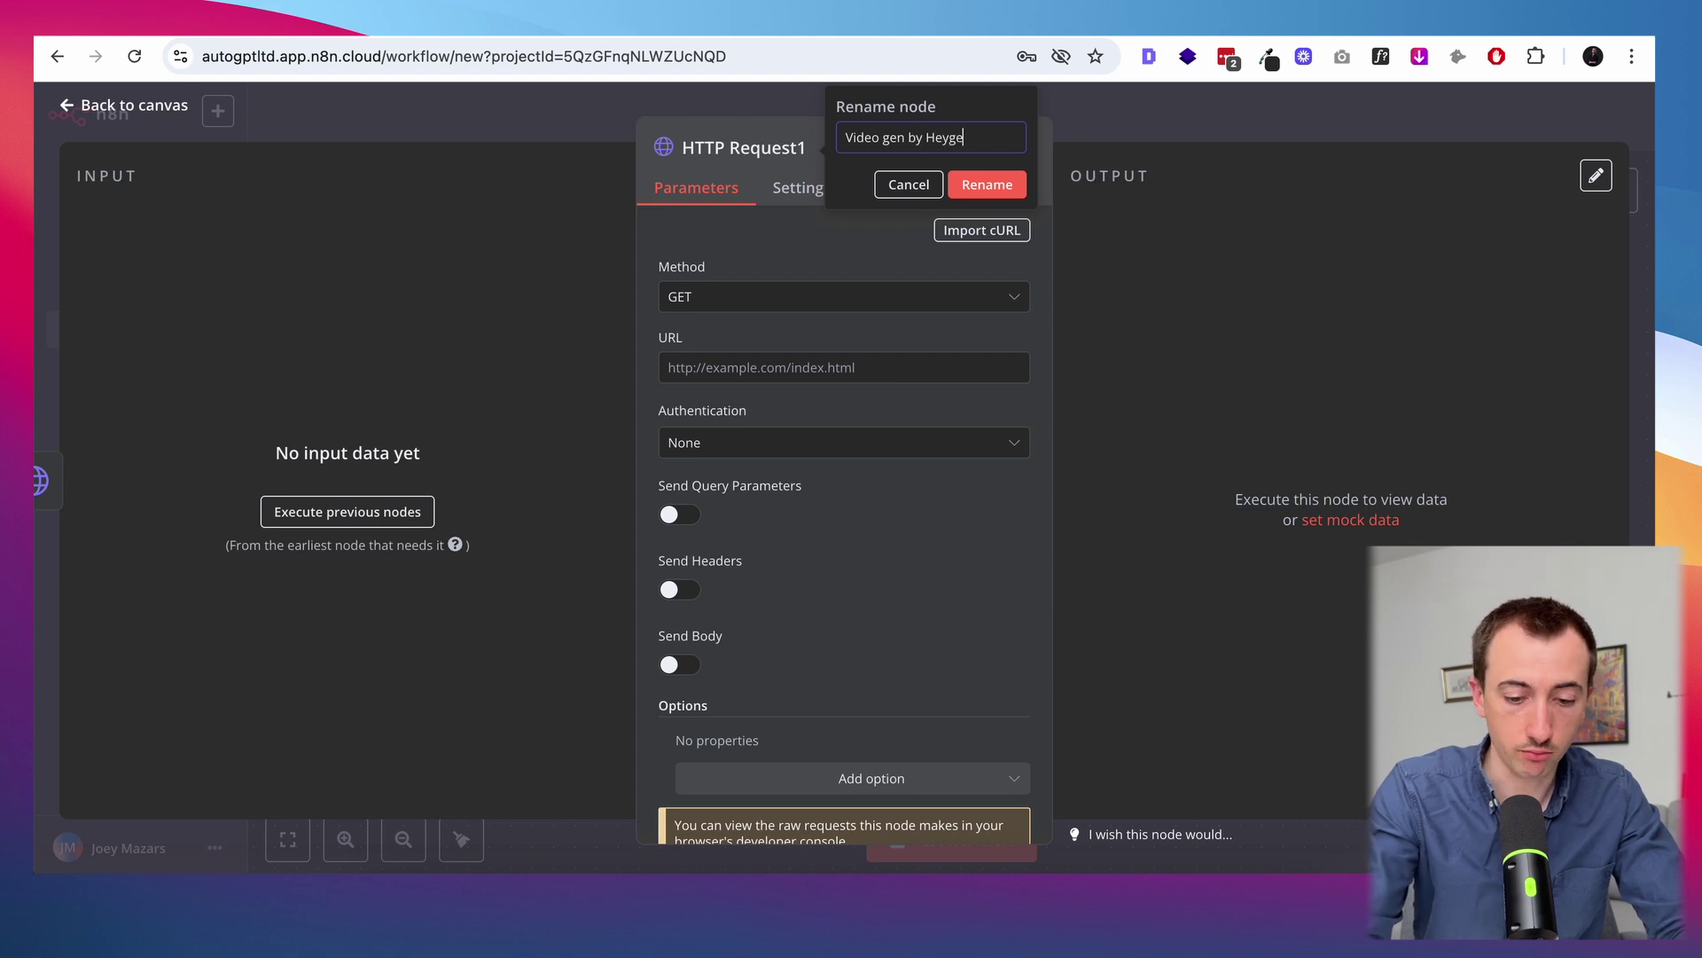
type("n")
key("Return")
key("Escape")
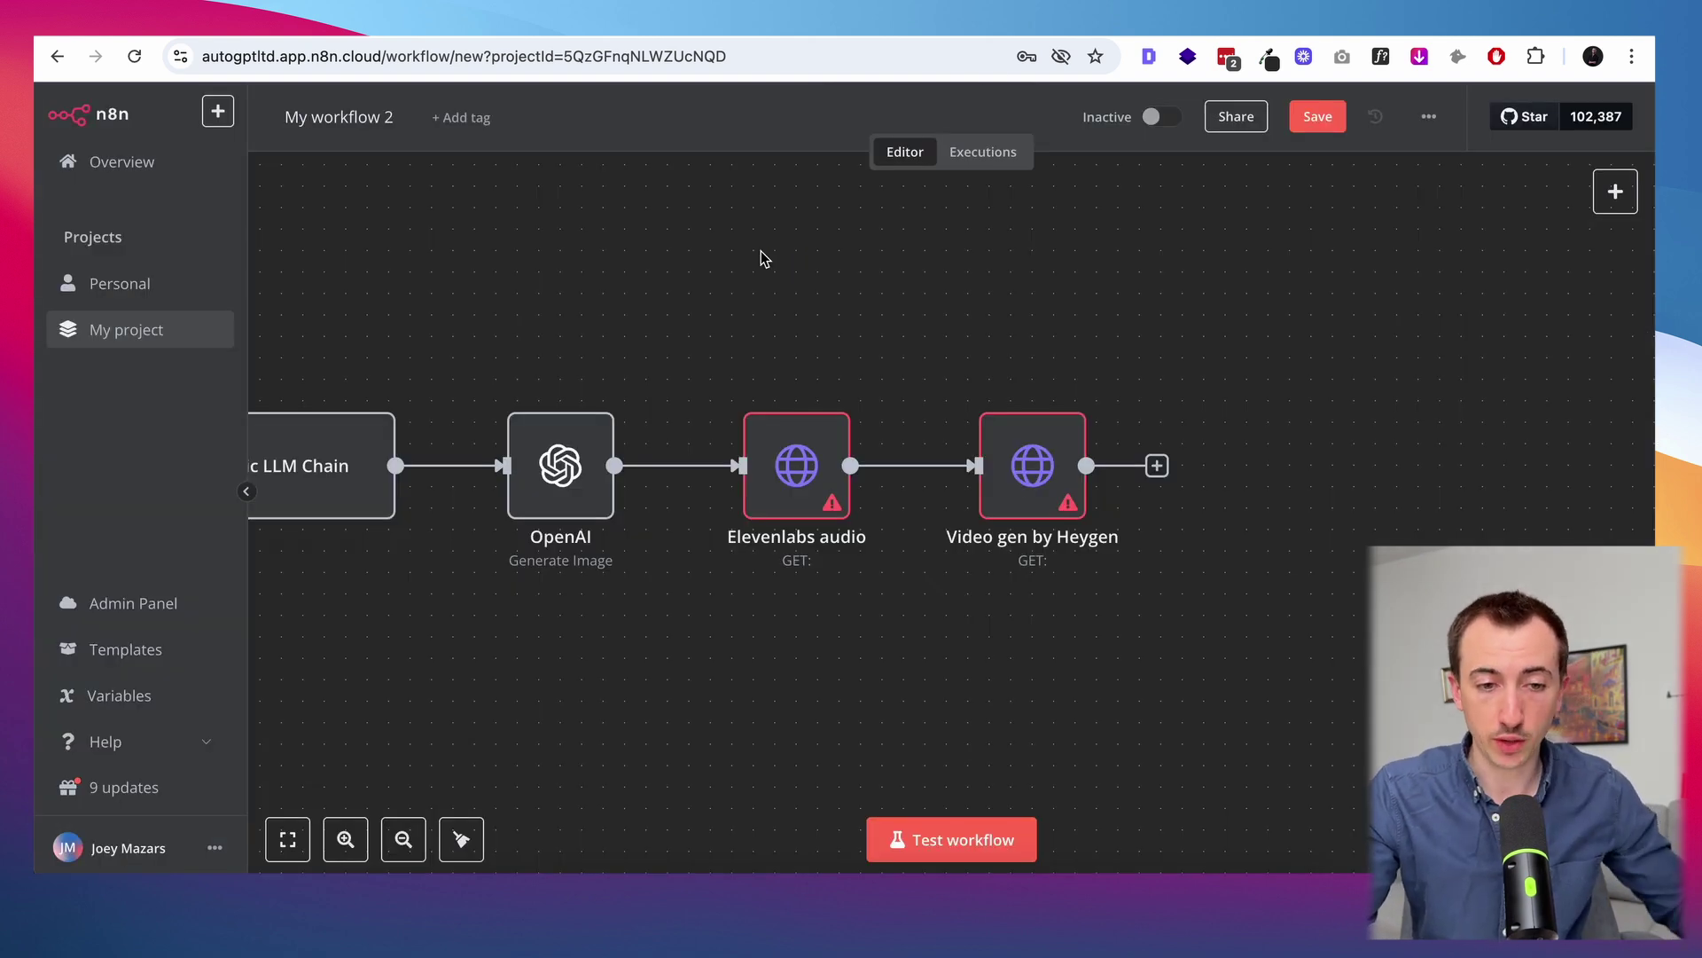
Add an Edit Fields (Set) node after the video node and paste in the expression that combines the summary, Q&A, image and audio values
scroll(761, 257, "left", 3)
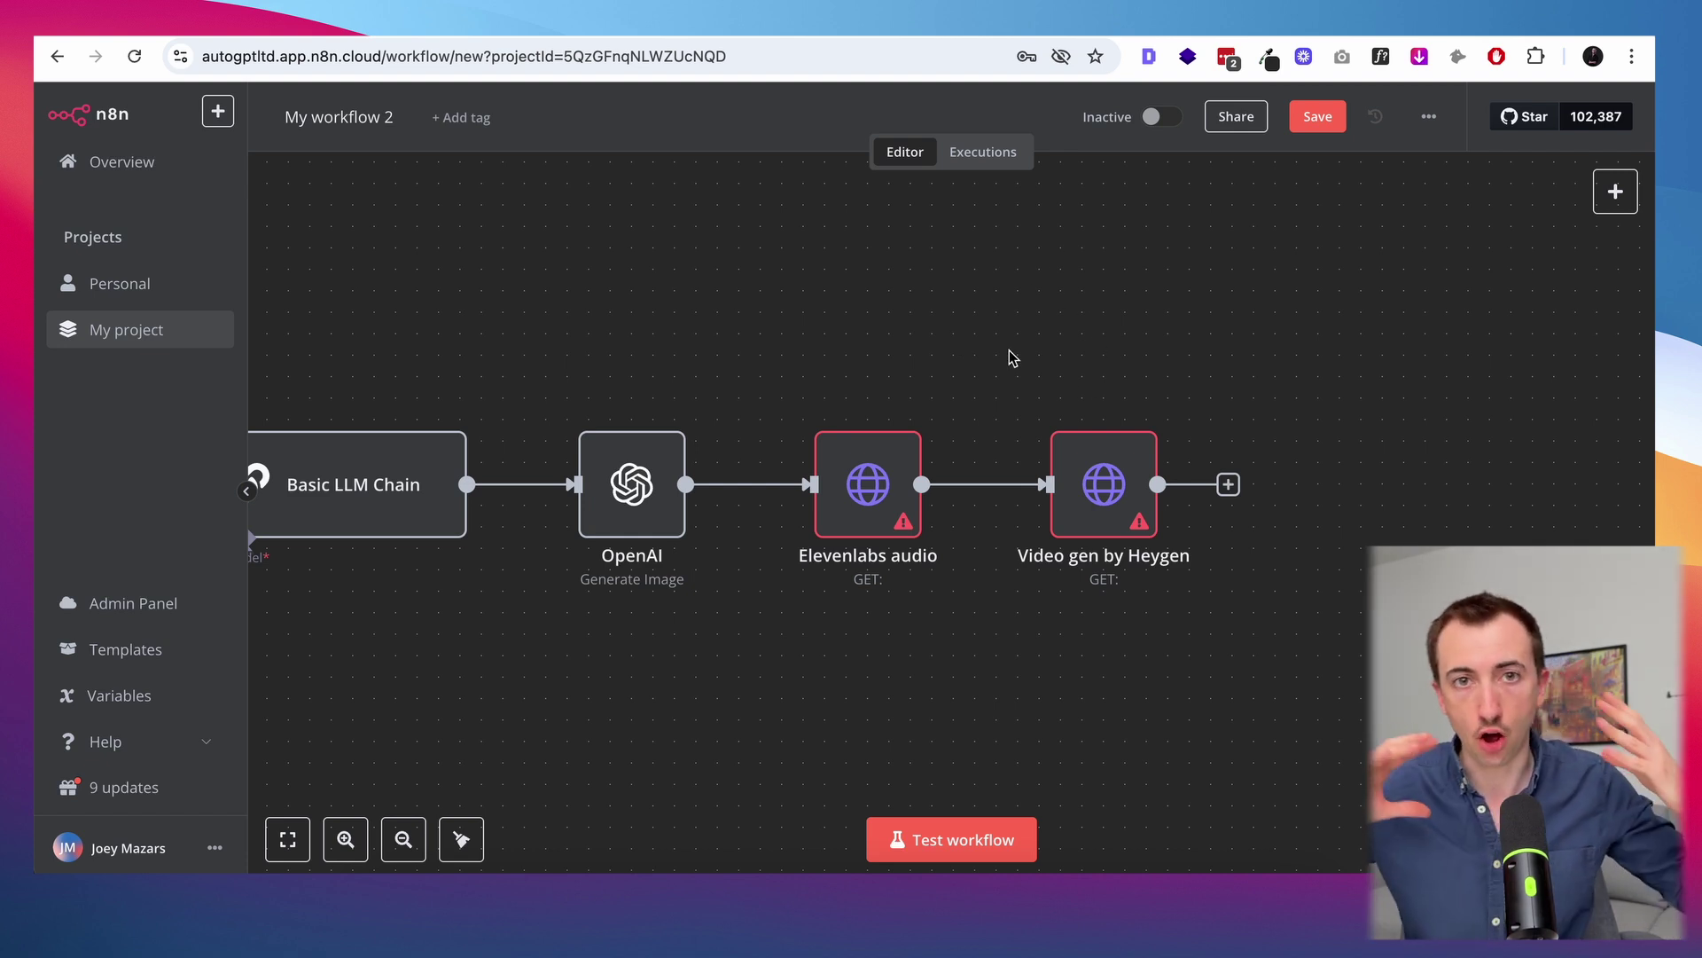
key("Tab")
type("set")
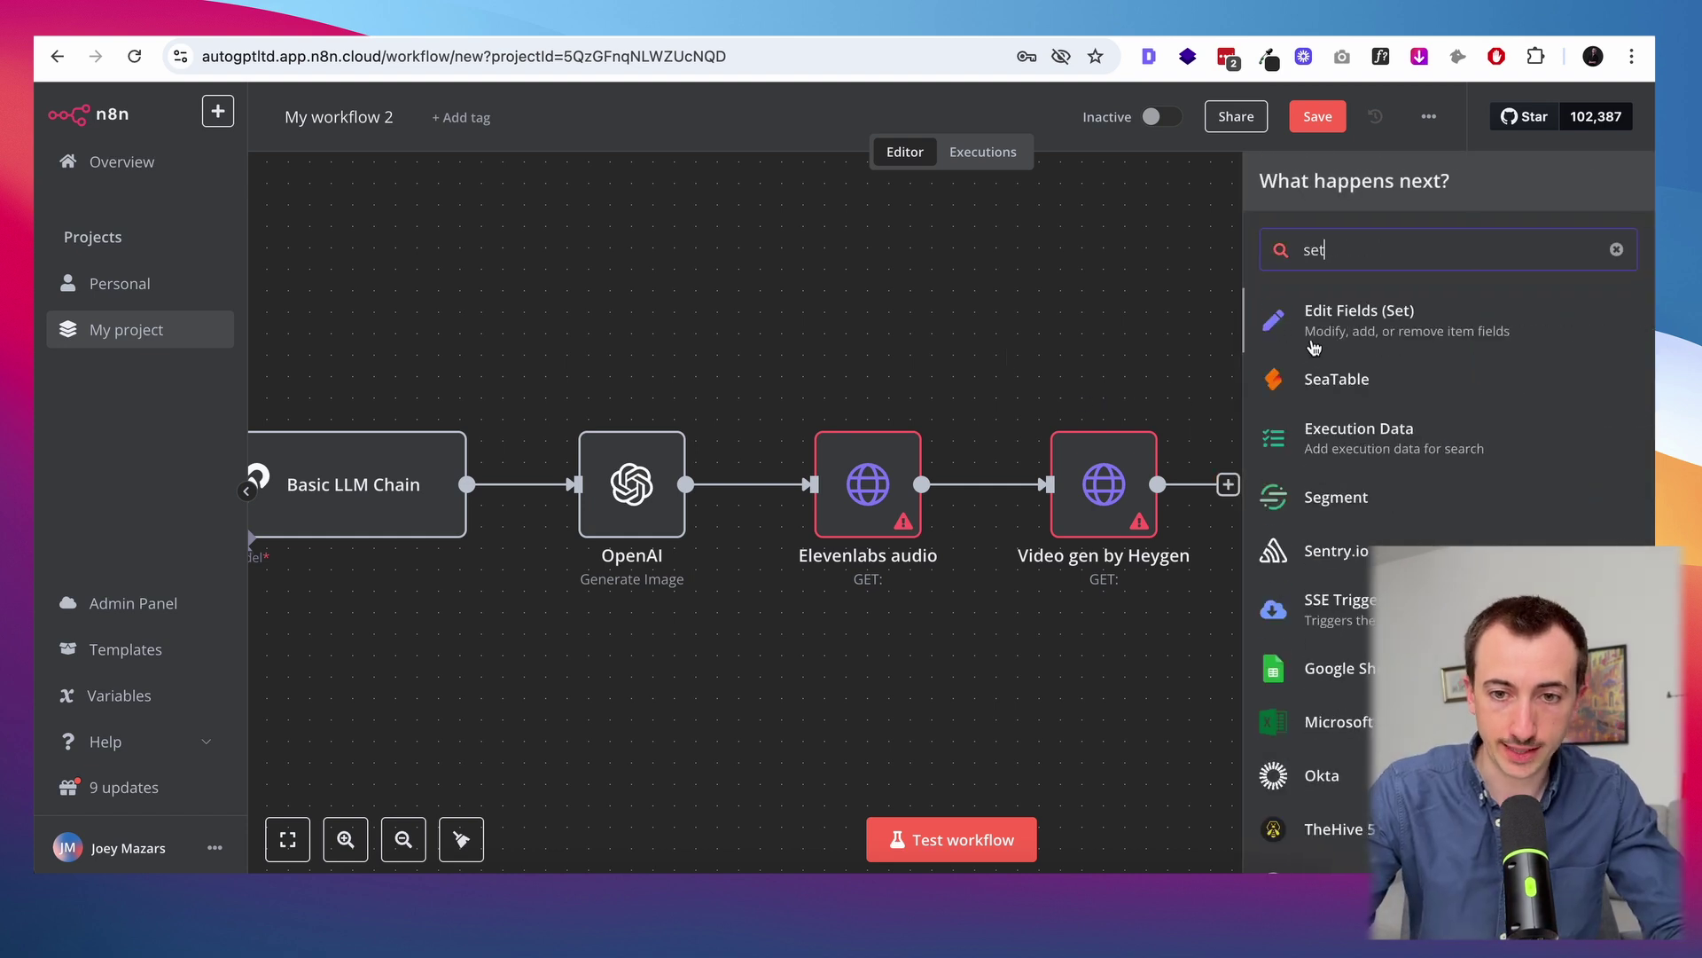
left_click(1361, 320)
key("super+v")
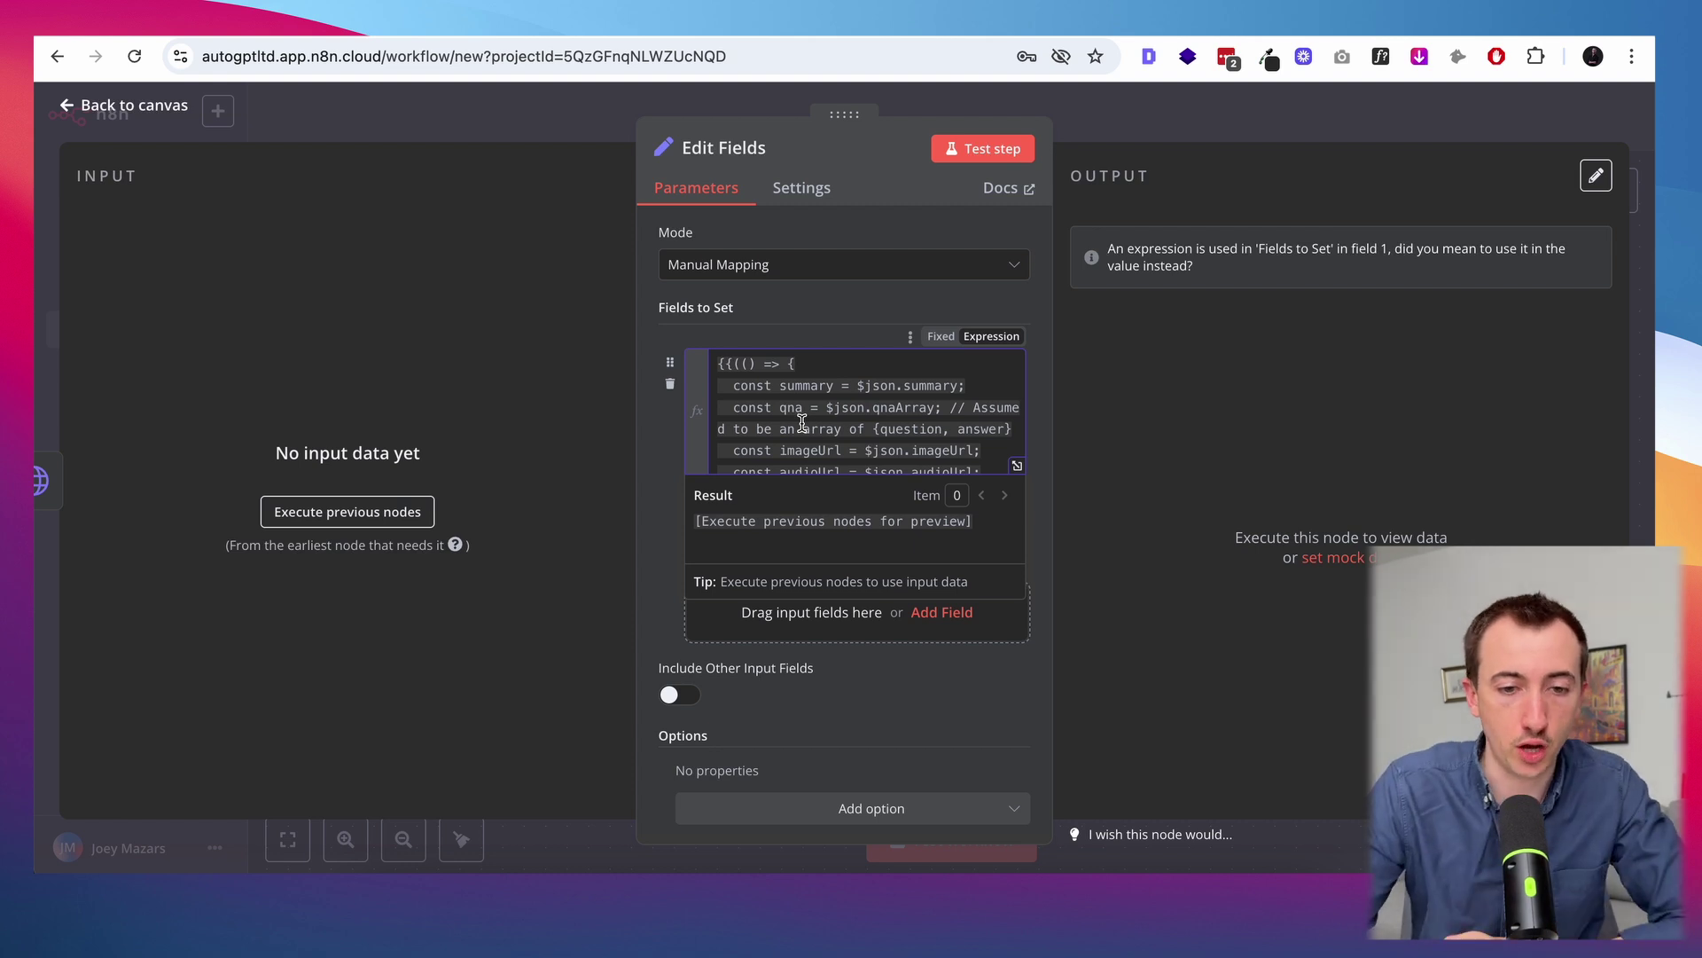
key("Escape")
Add a Wordpress node with the Create a post action after the Edit Fields node
scroll(1159, 349, "right", 2)
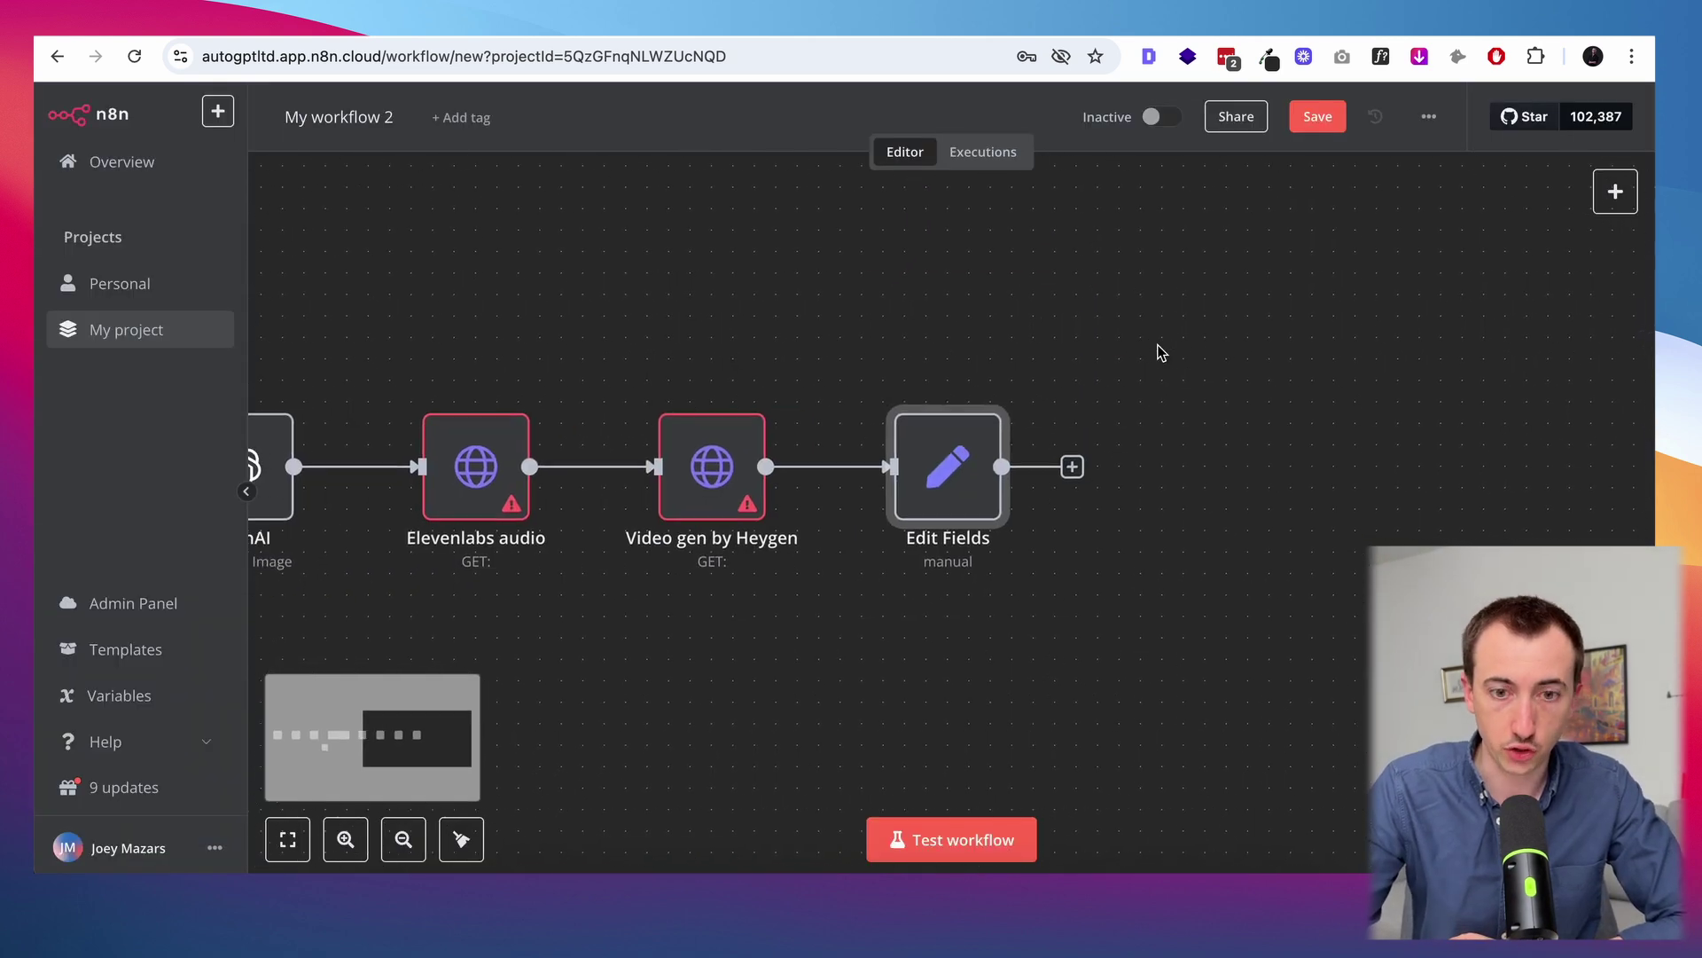
left_click(1053, 462)
type("word")
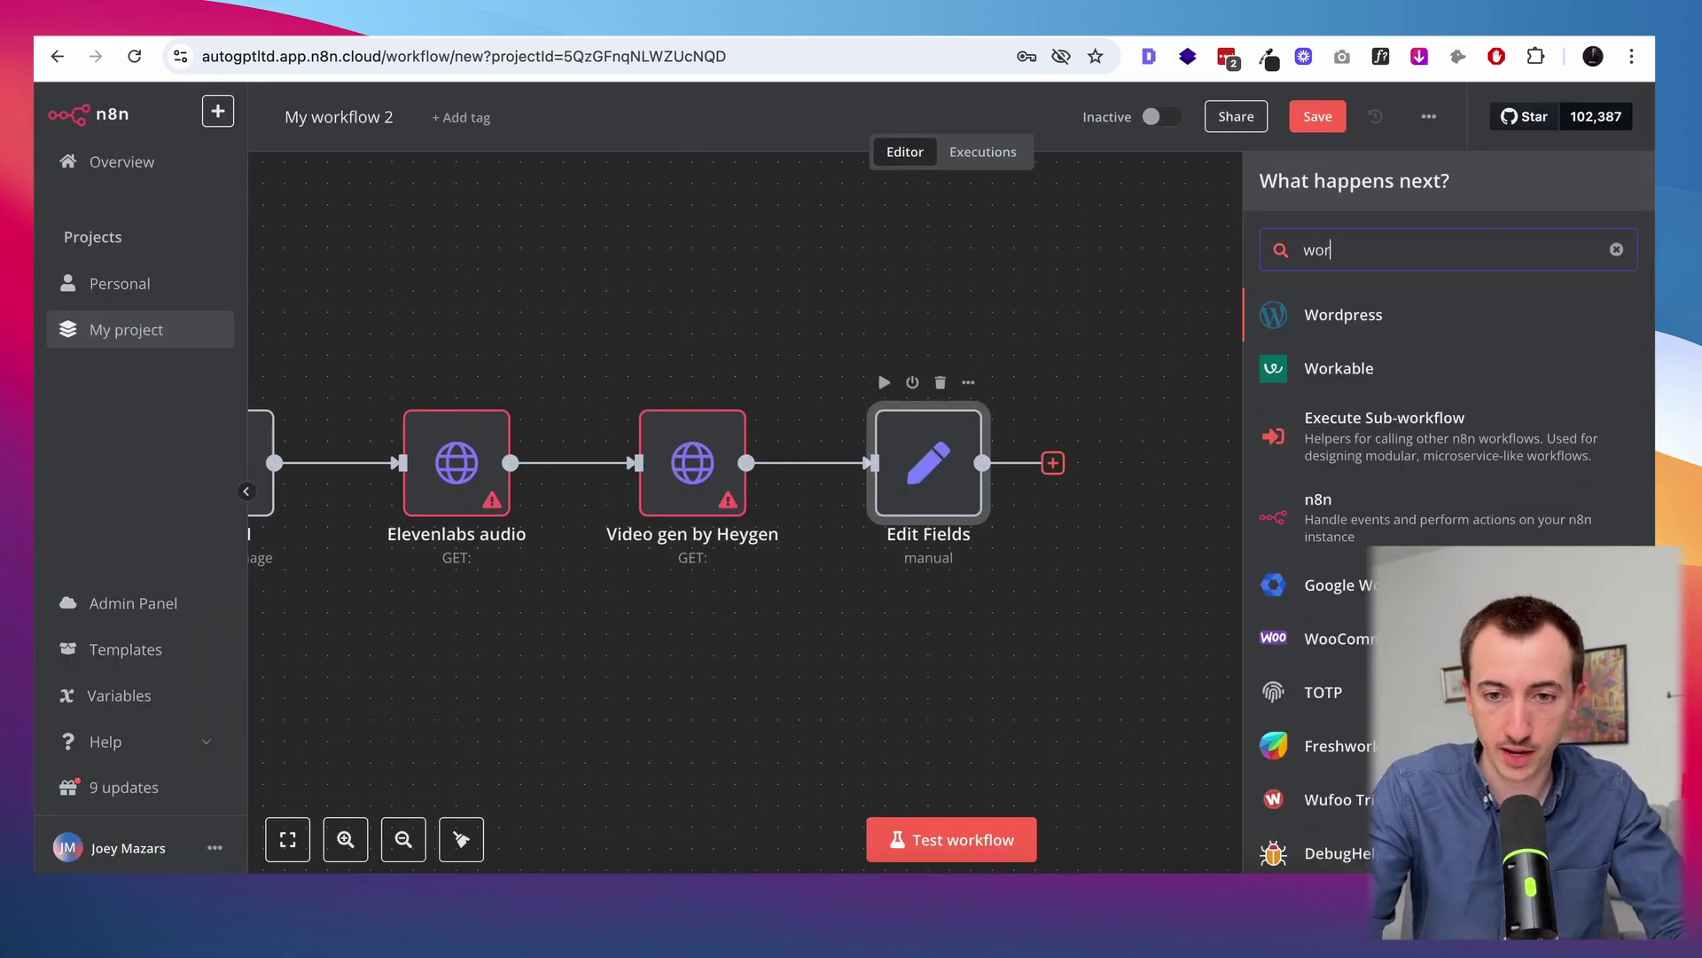
left_click(1336, 330)
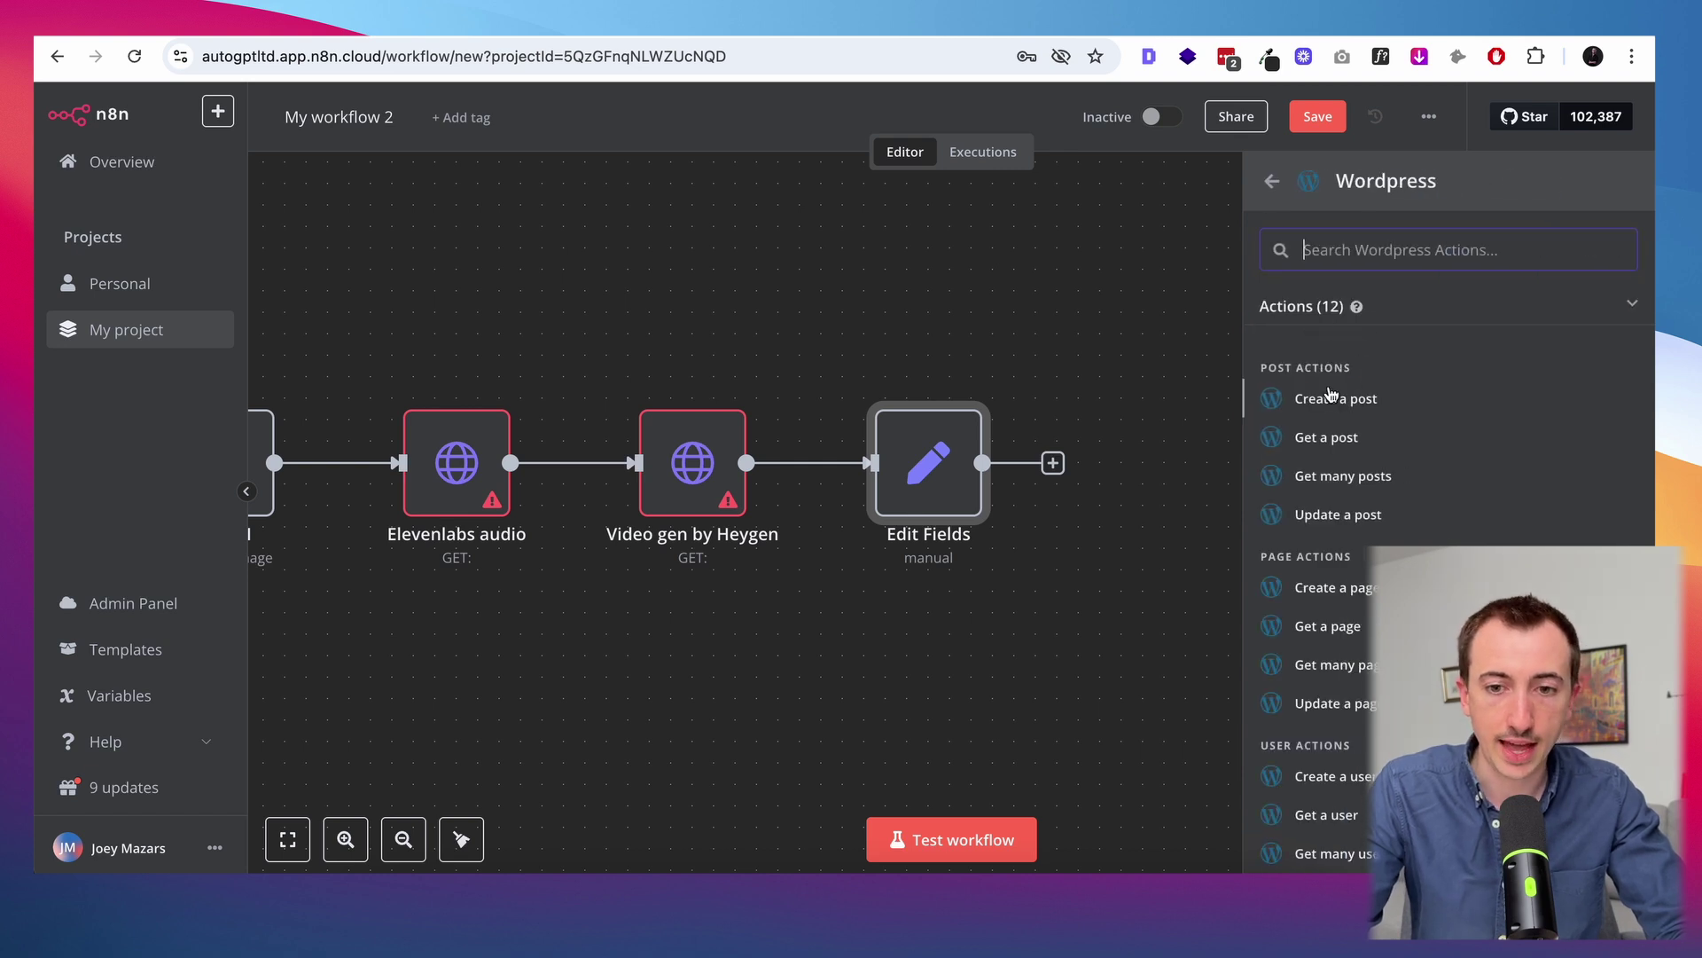
left_click(1323, 401)
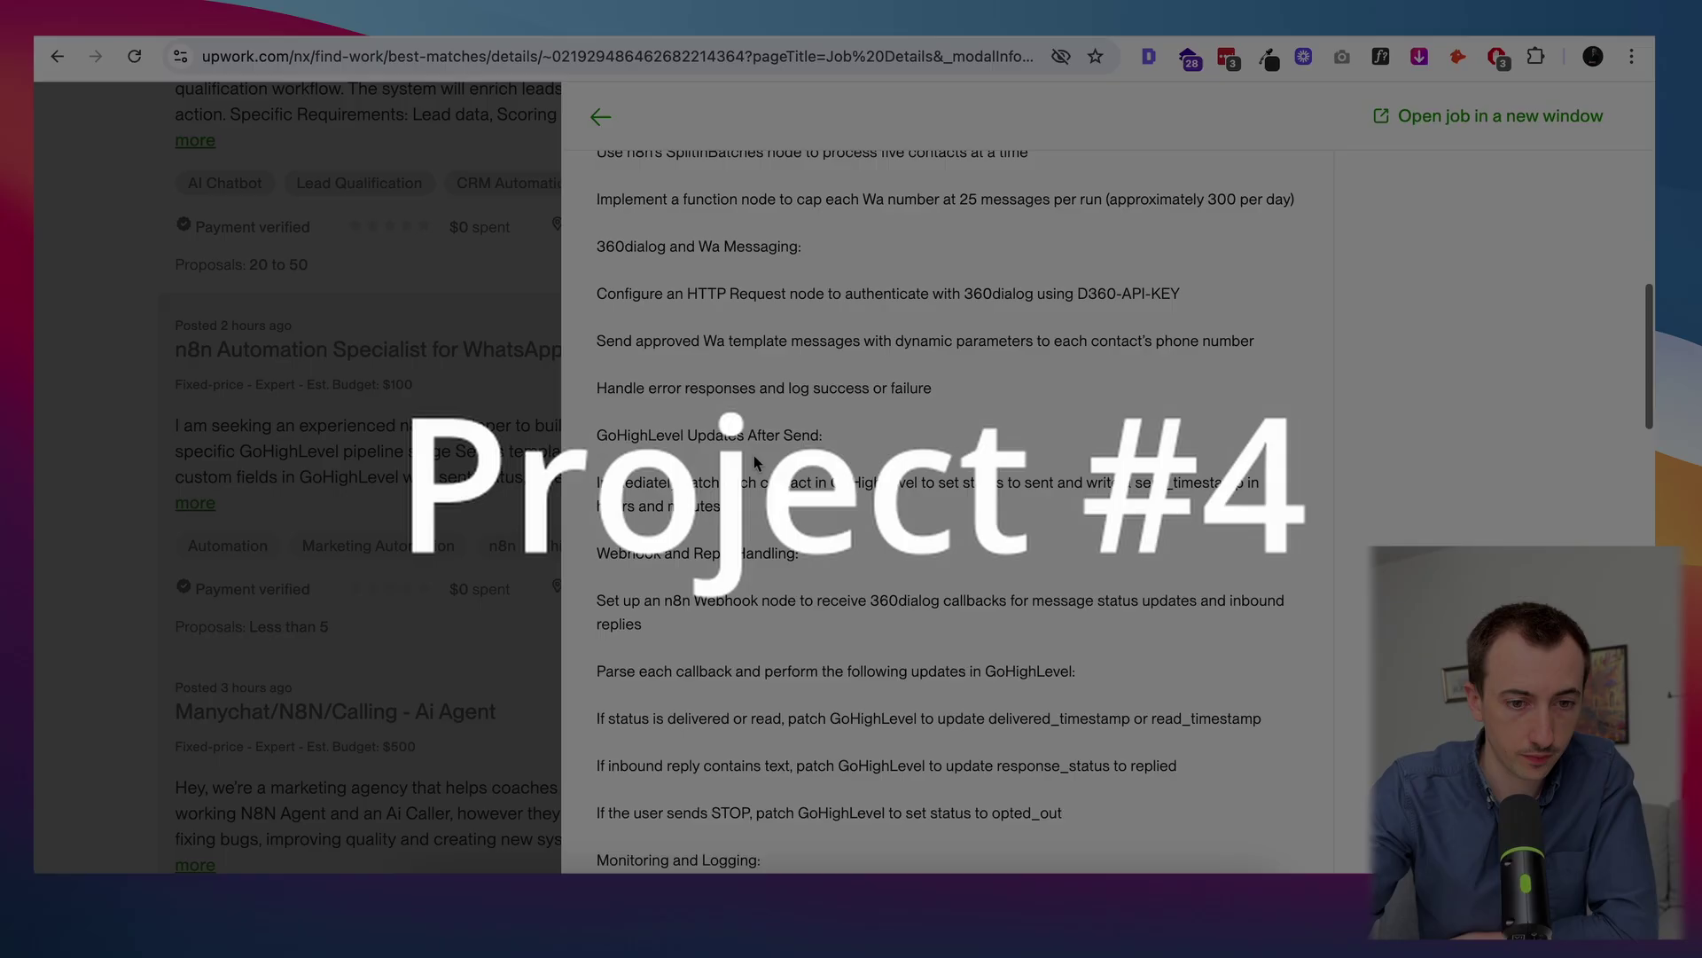
Examine the Upwork job about reading PDF Purchase Orders with n8n and the N8N Assistant's step-by-step instructions for it
scroll(753, 455, "down", 5)
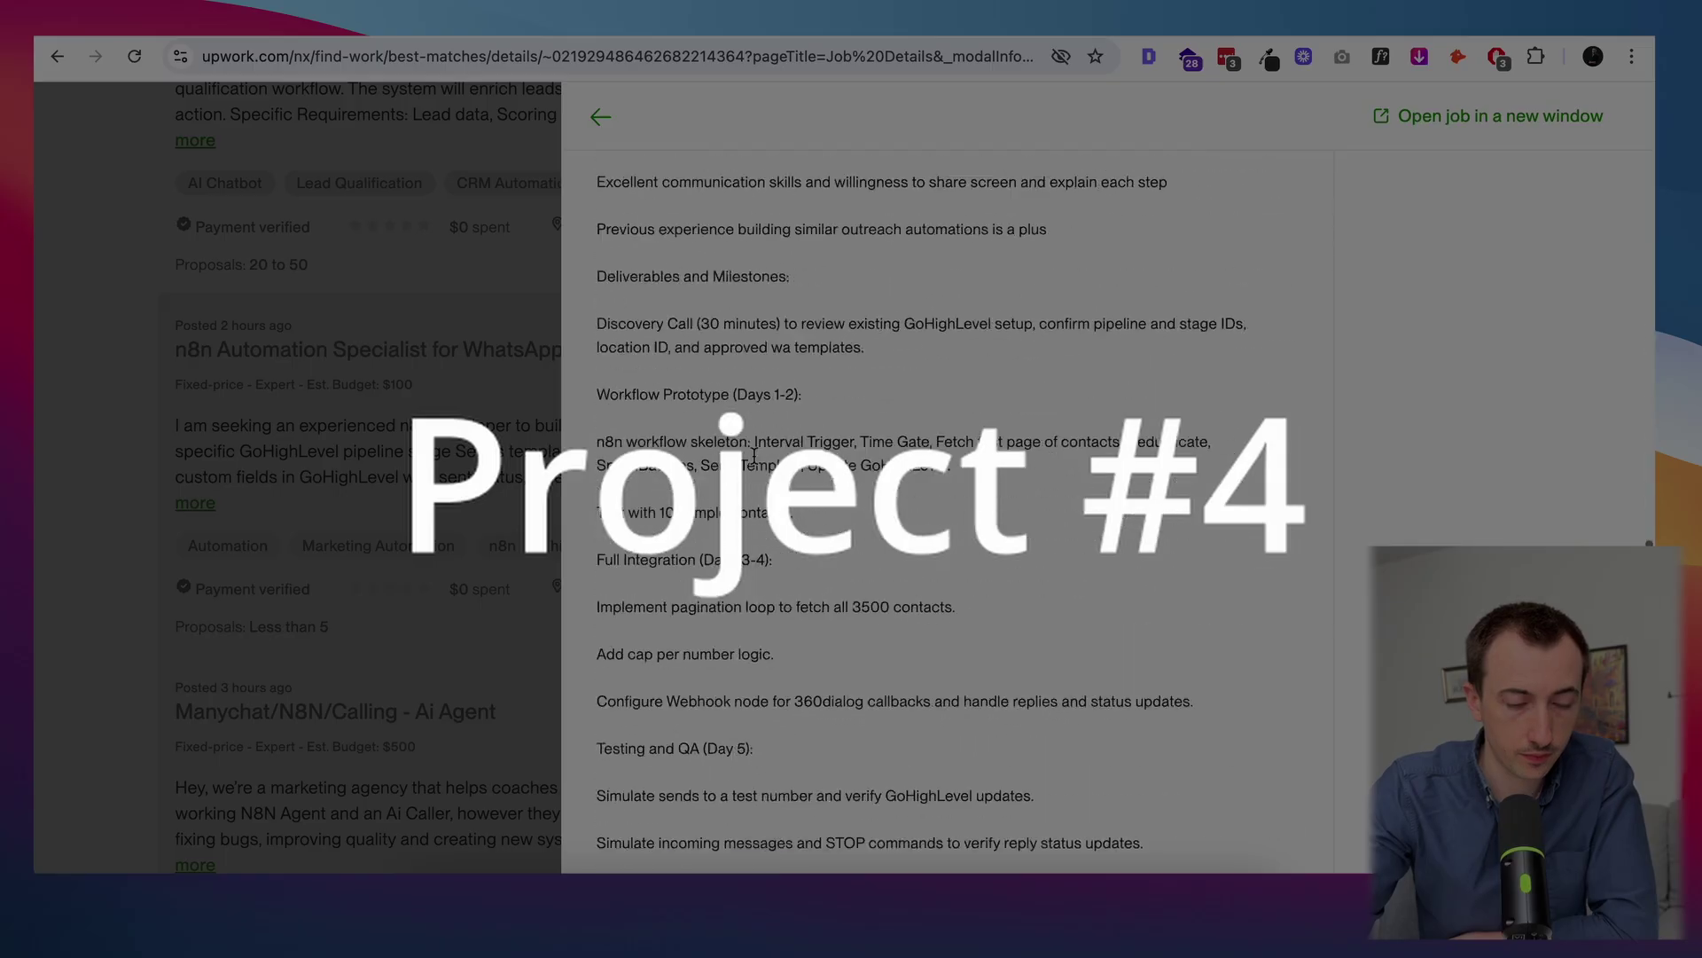
left_click(406, 402)
scroll(406, 402, "down", 5)
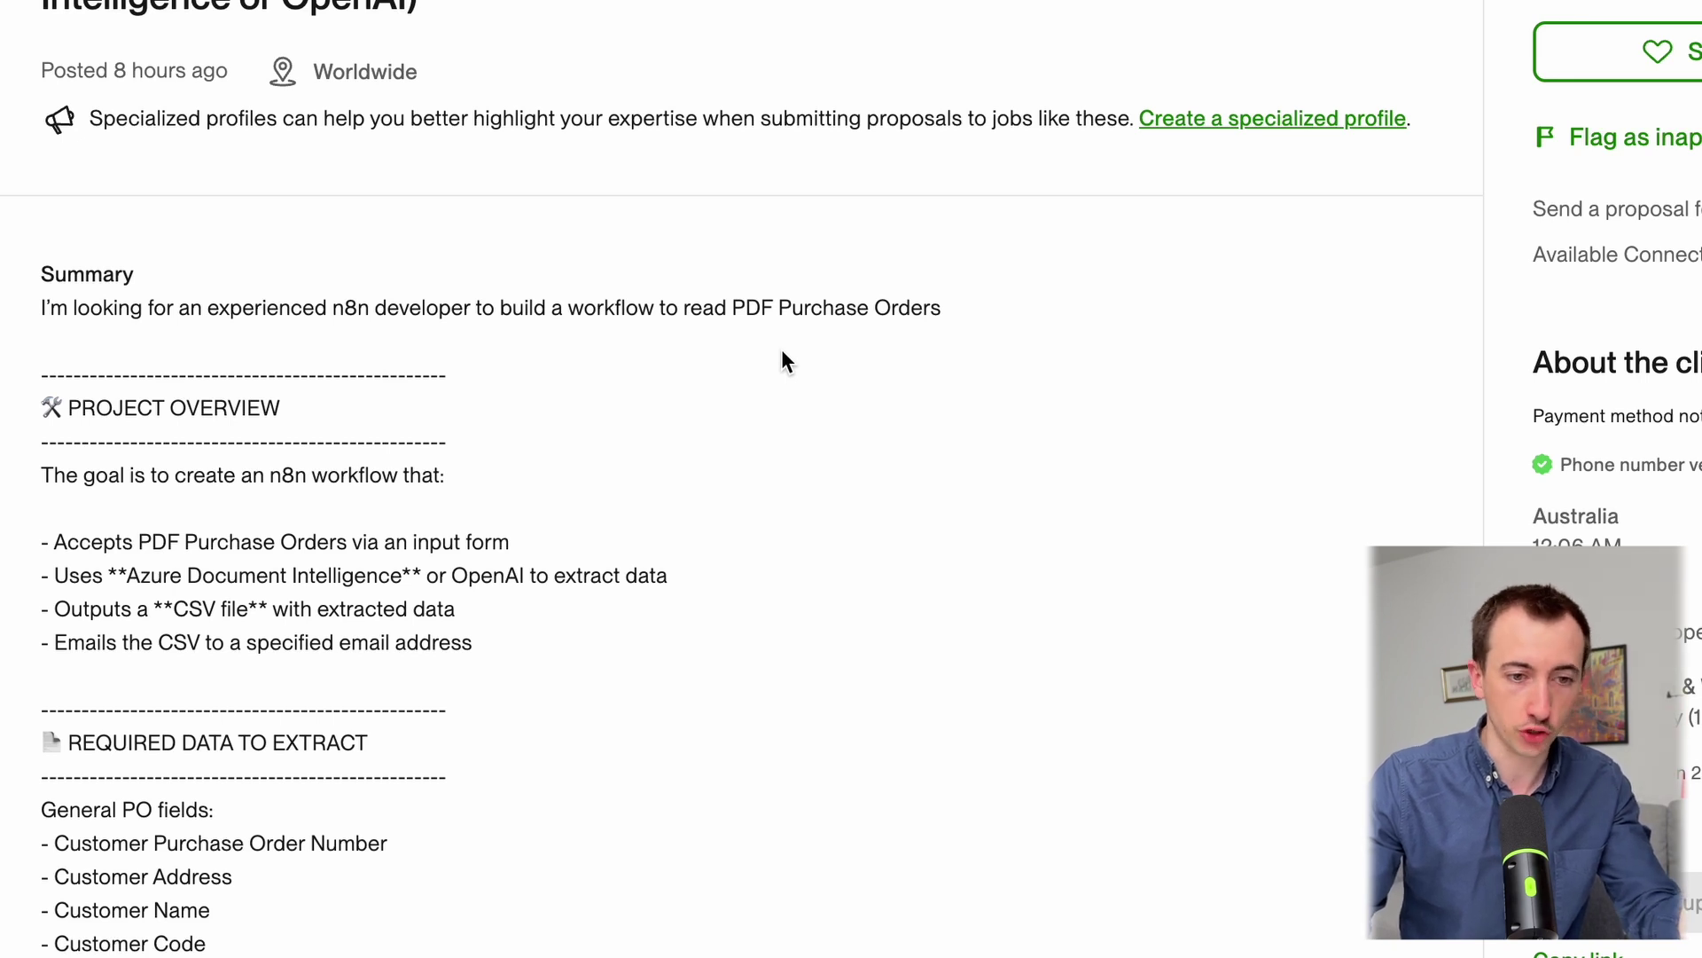
scroll(365, 344, "down", 1)
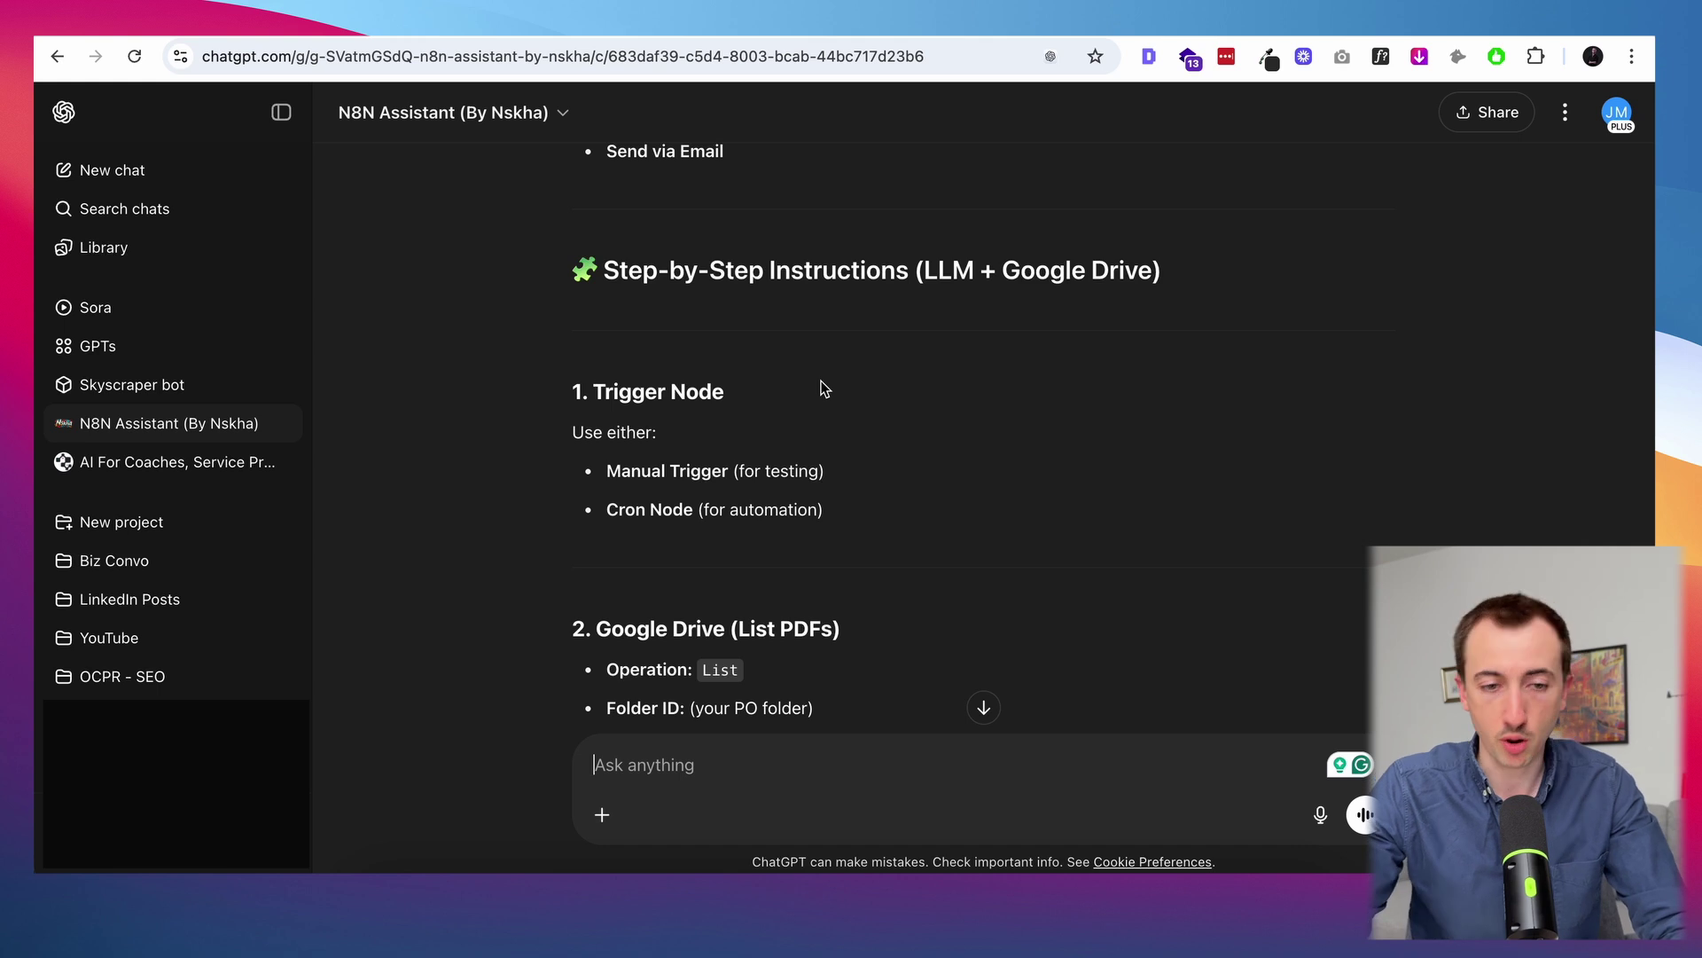
scroll(823, 388, "down", 2)
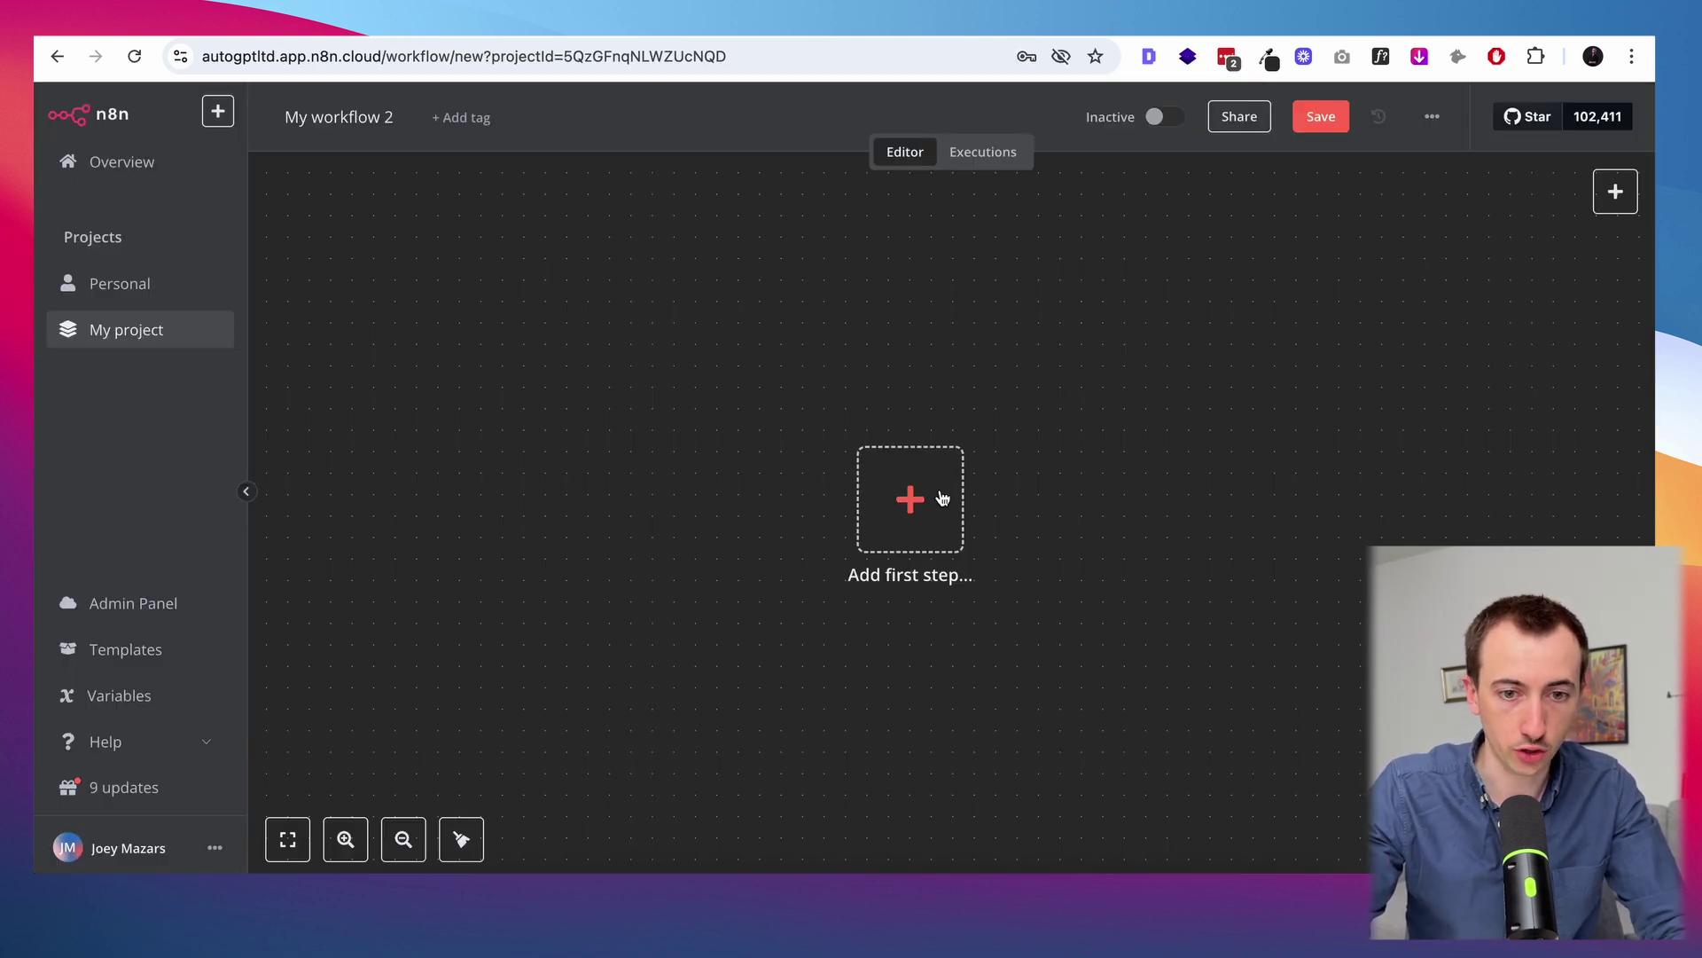
left_click(943, 498)
left_click(1264, 338)
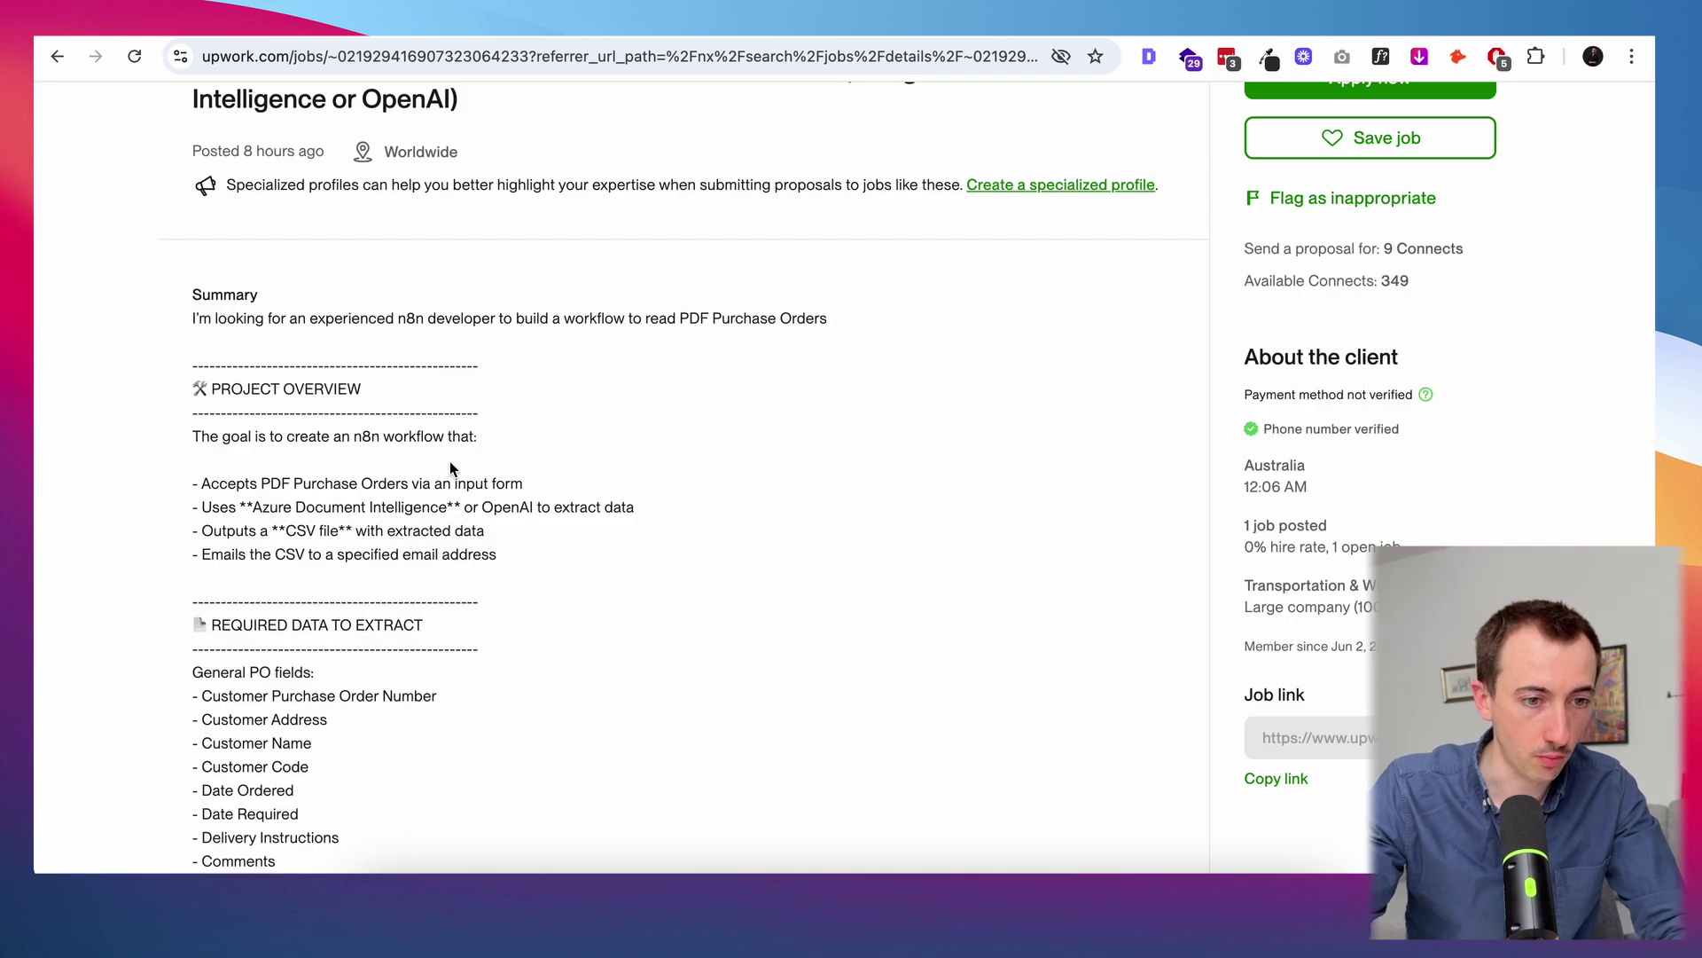
left_click_drag(294, 484, 413, 484)
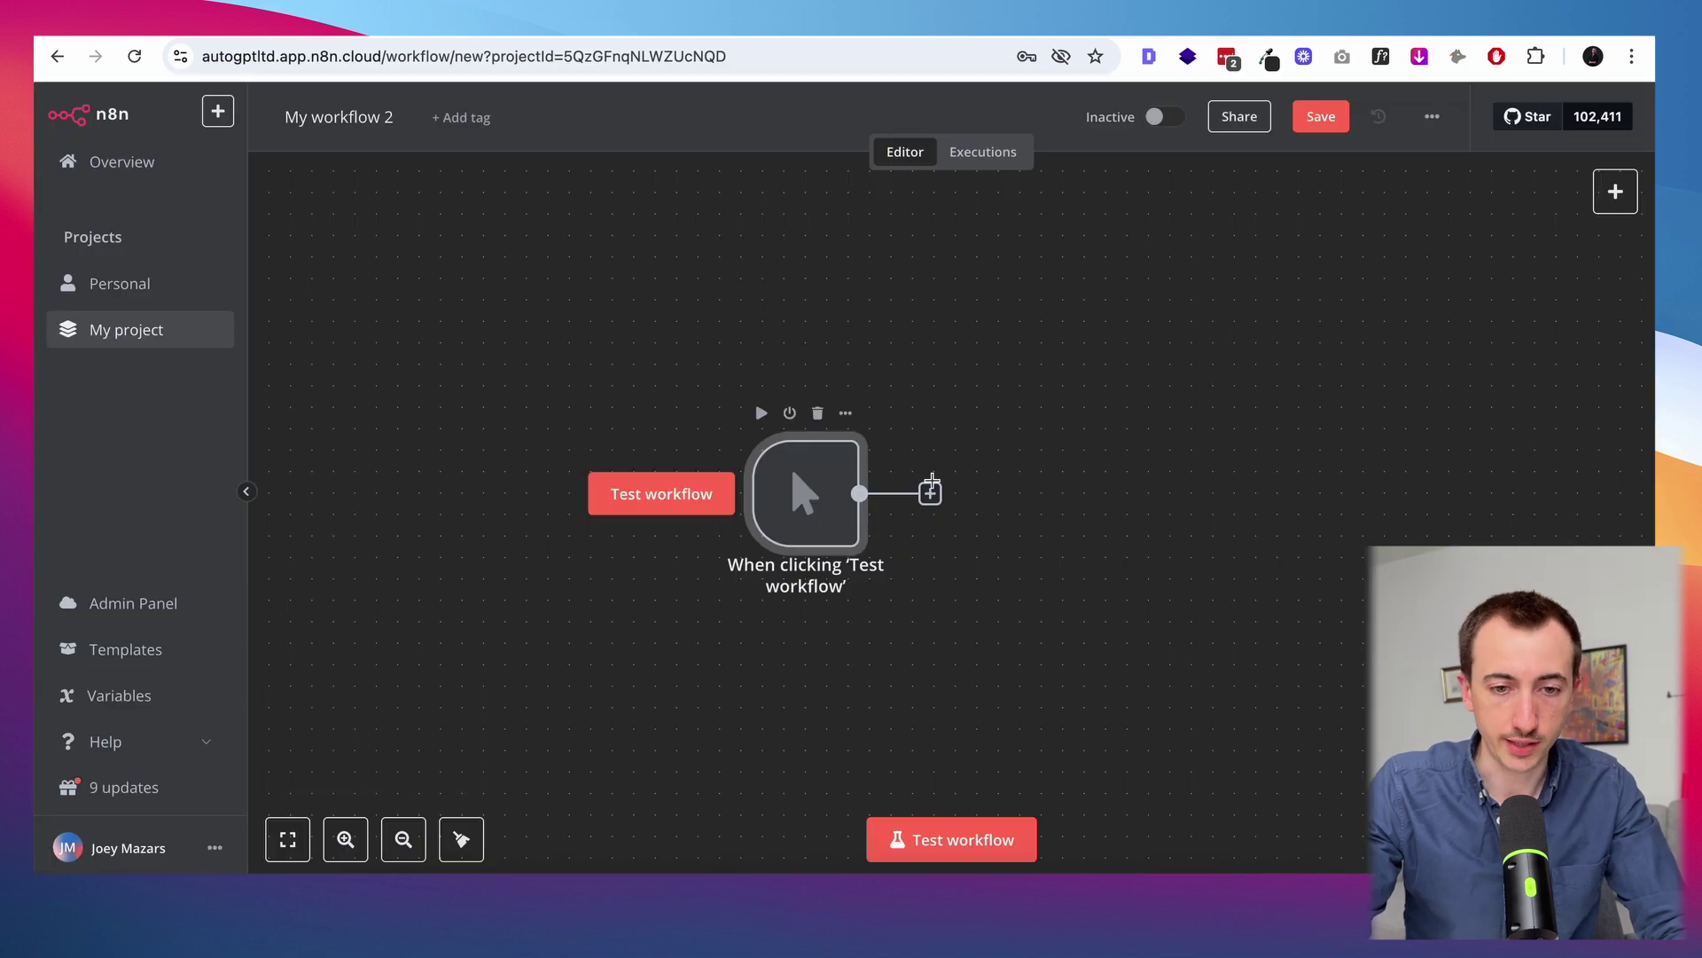
left_click(930, 493)
type("g")
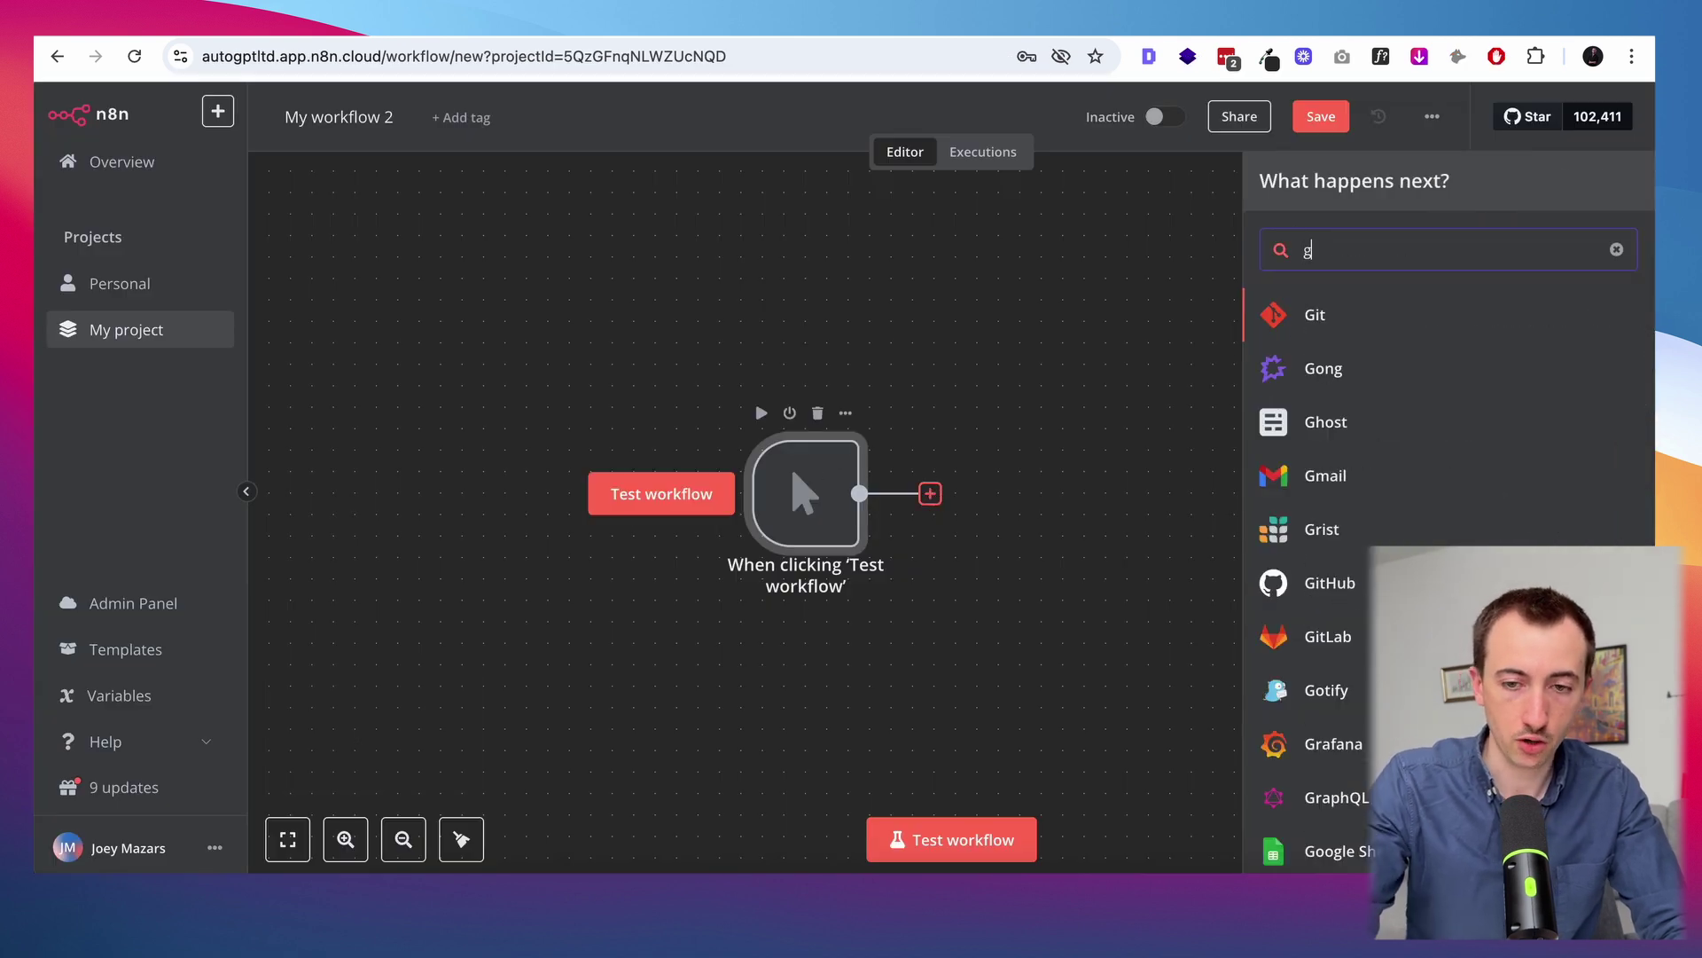
key("BackSpace")
type("demo")
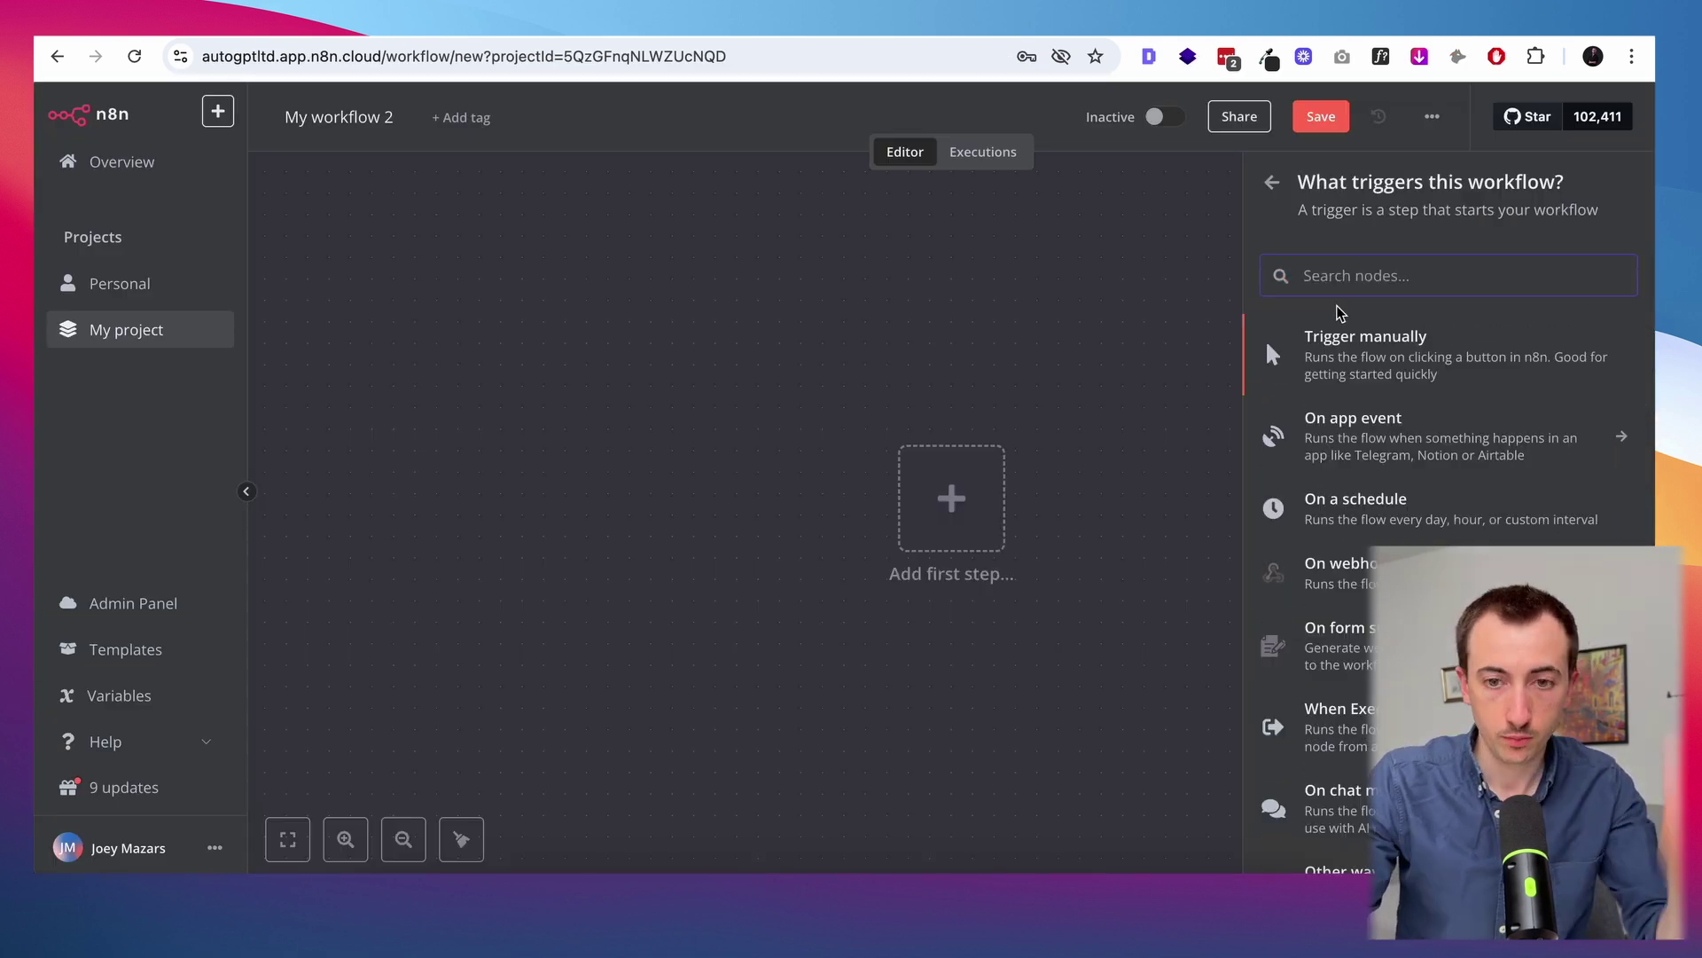
Start the empty workflow with a Google Drive trigger on changes involving a specific folder, polled every day and watching for File Created
type("drive")
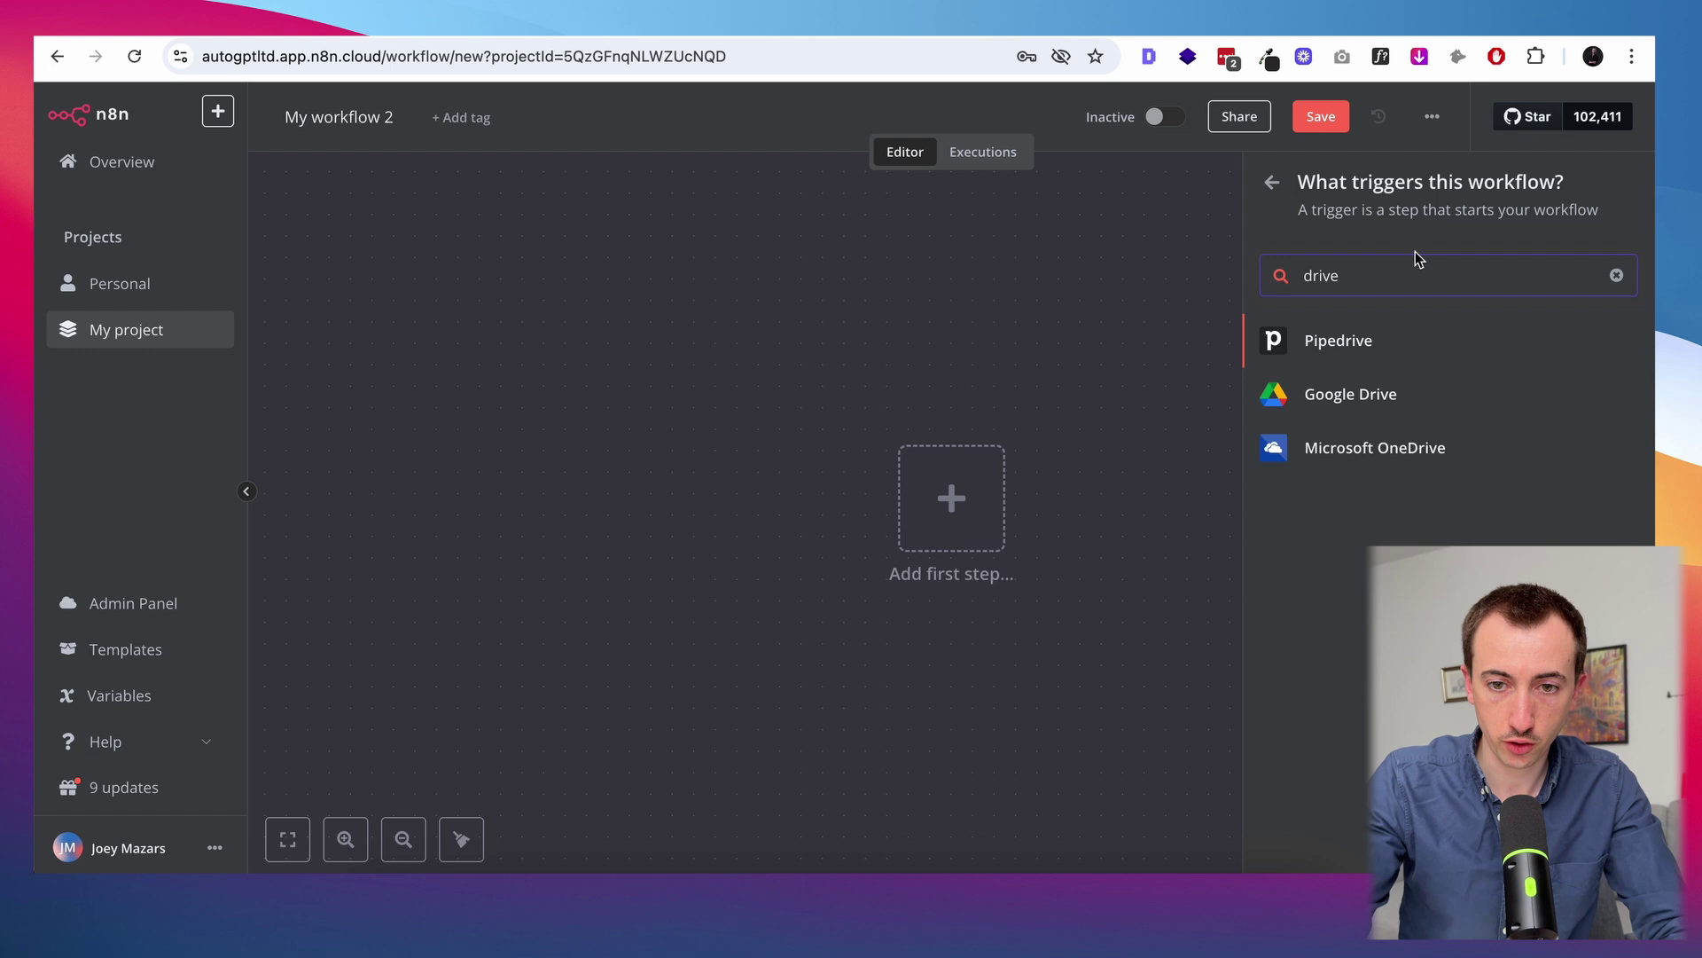
left_click(1314, 400)
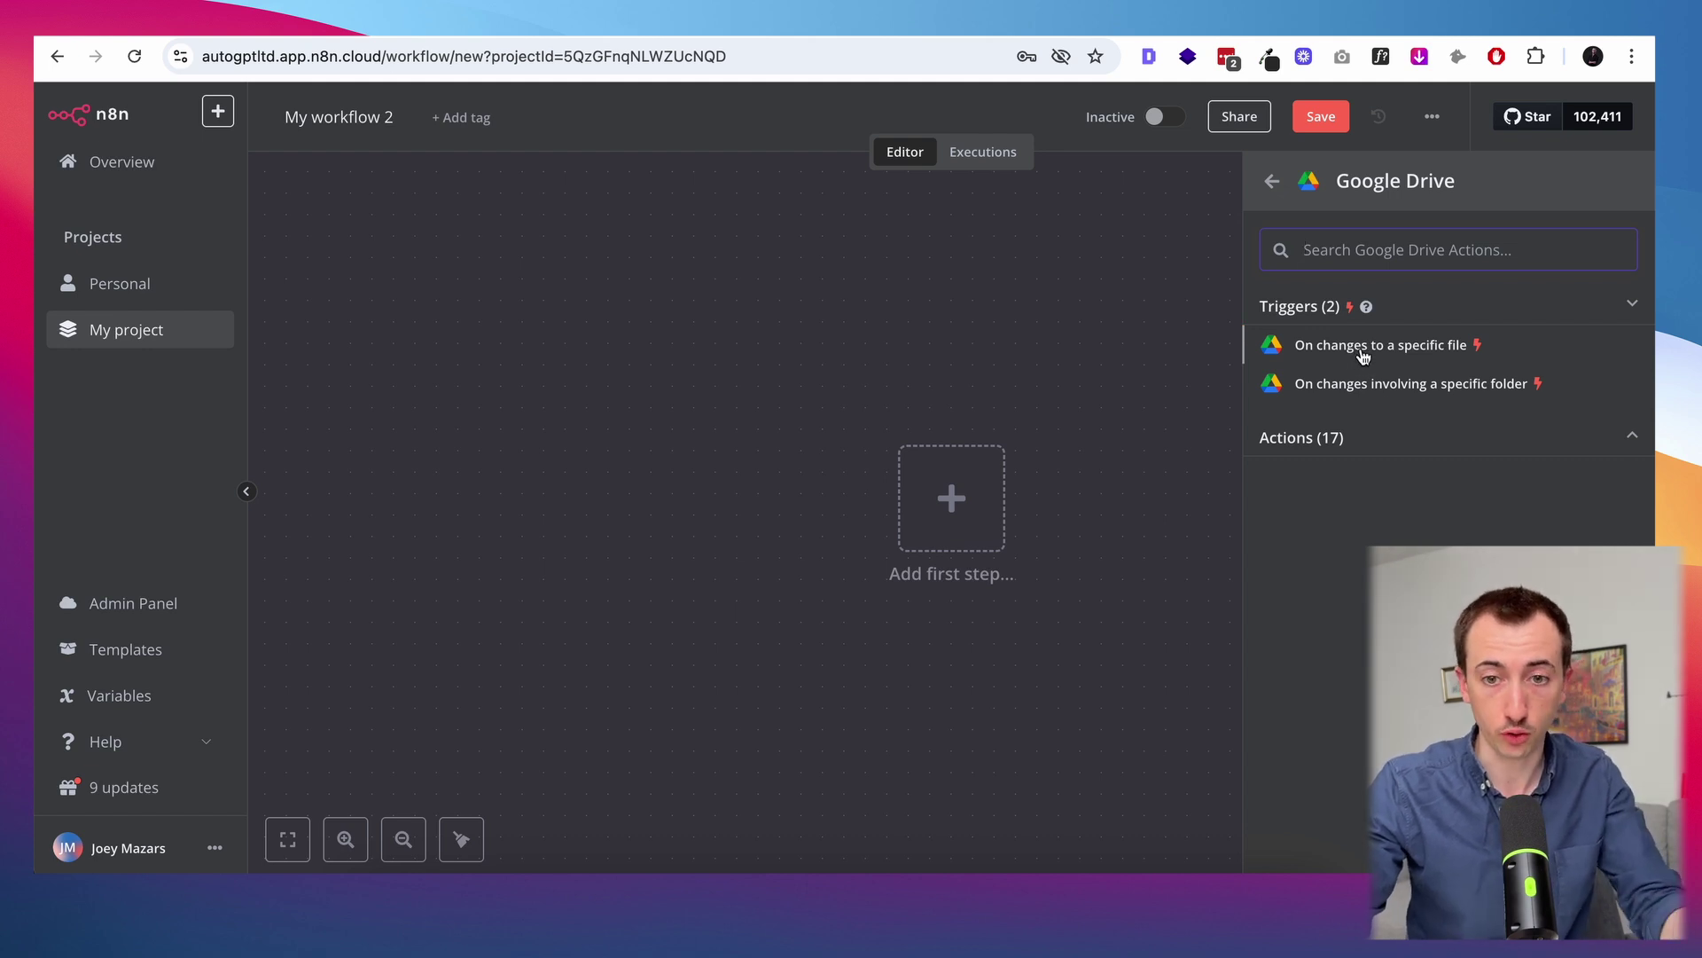
left_click(1359, 385)
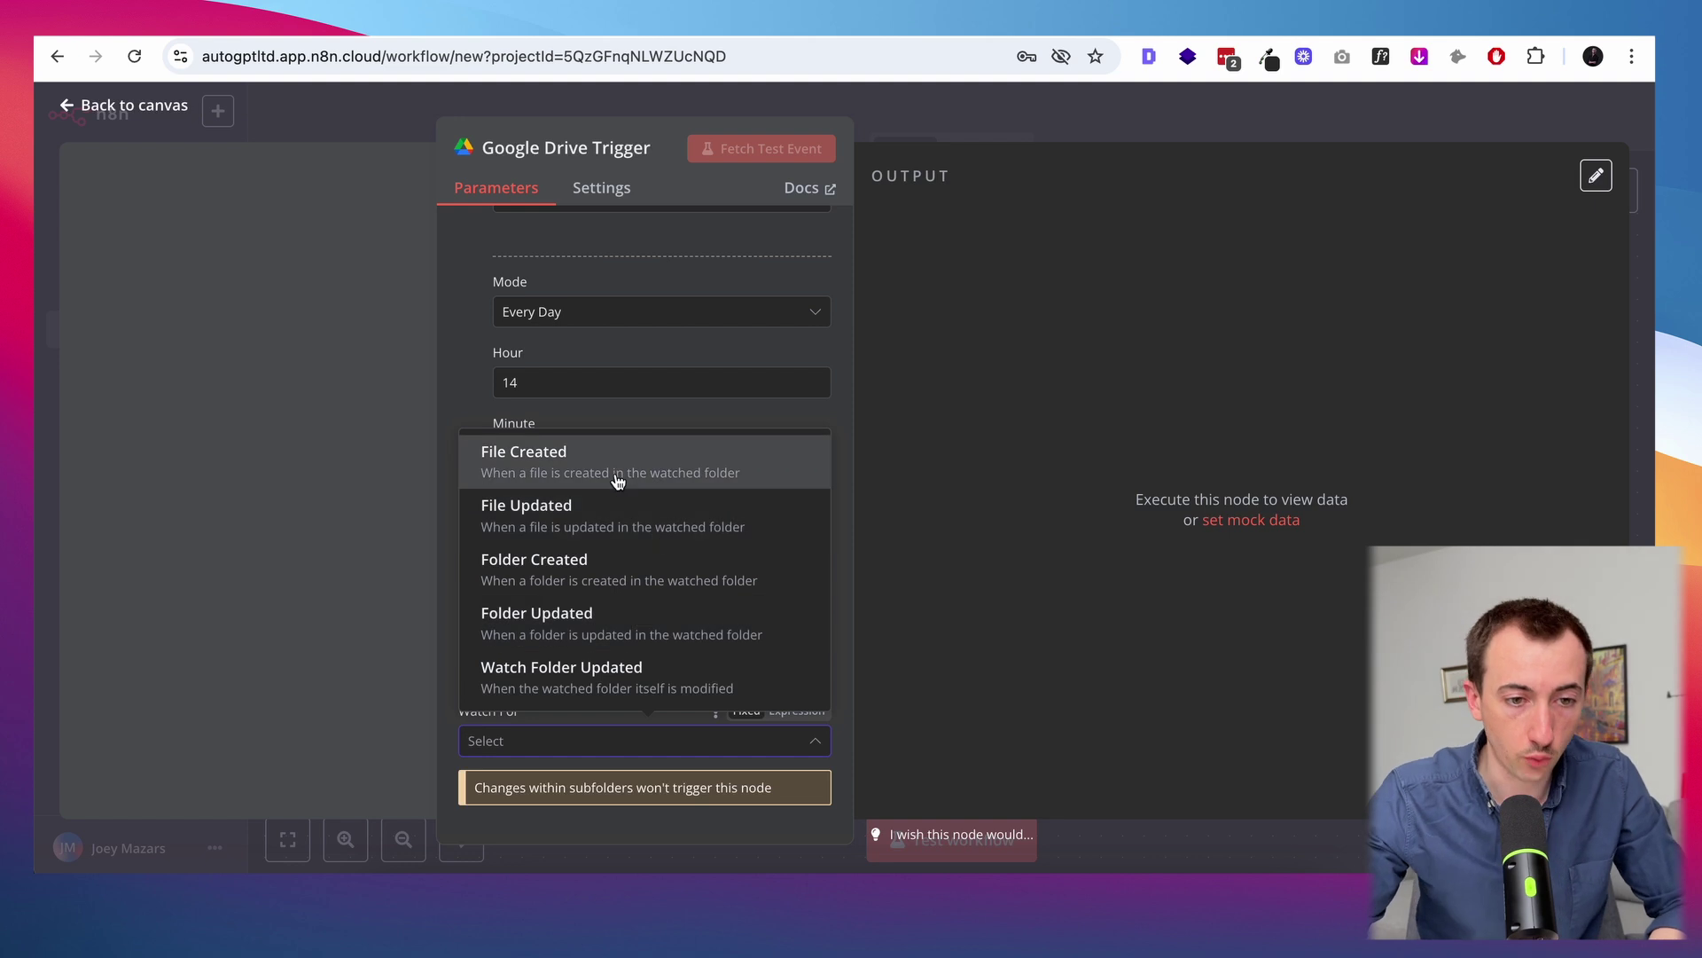
left_click(616, 477)
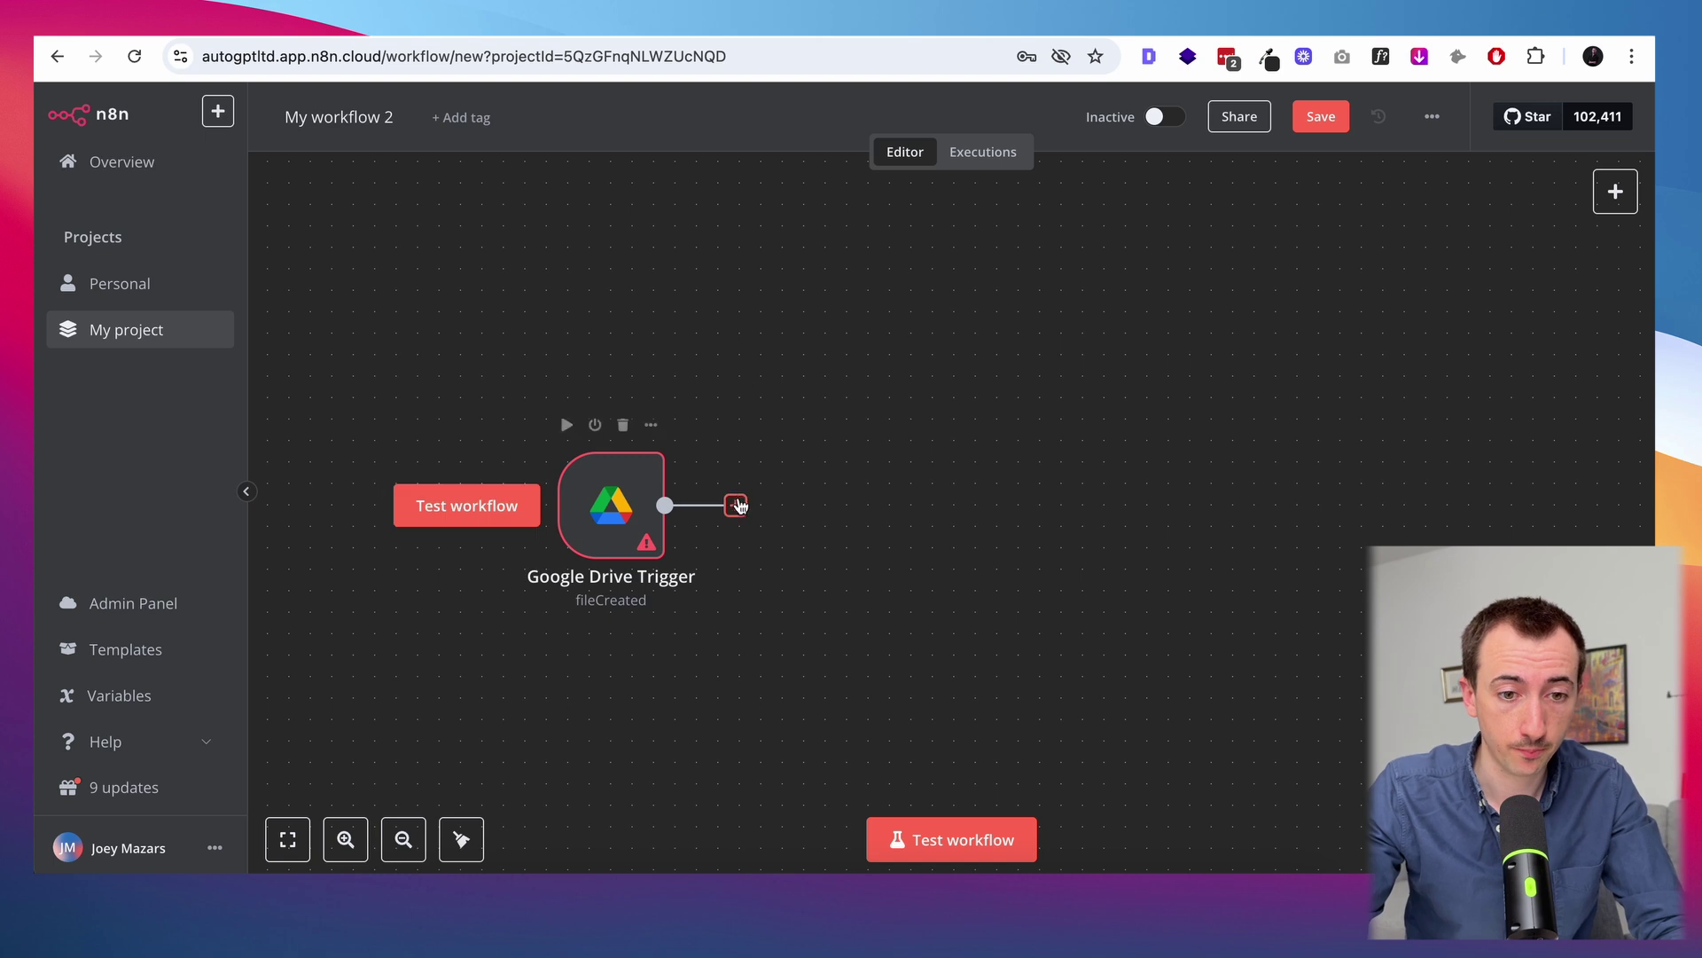
Add a Google Drive node with the Download file action after the Google Drive trigger
left_click(735, 504)
type("drive")
left_click(1339, 369)
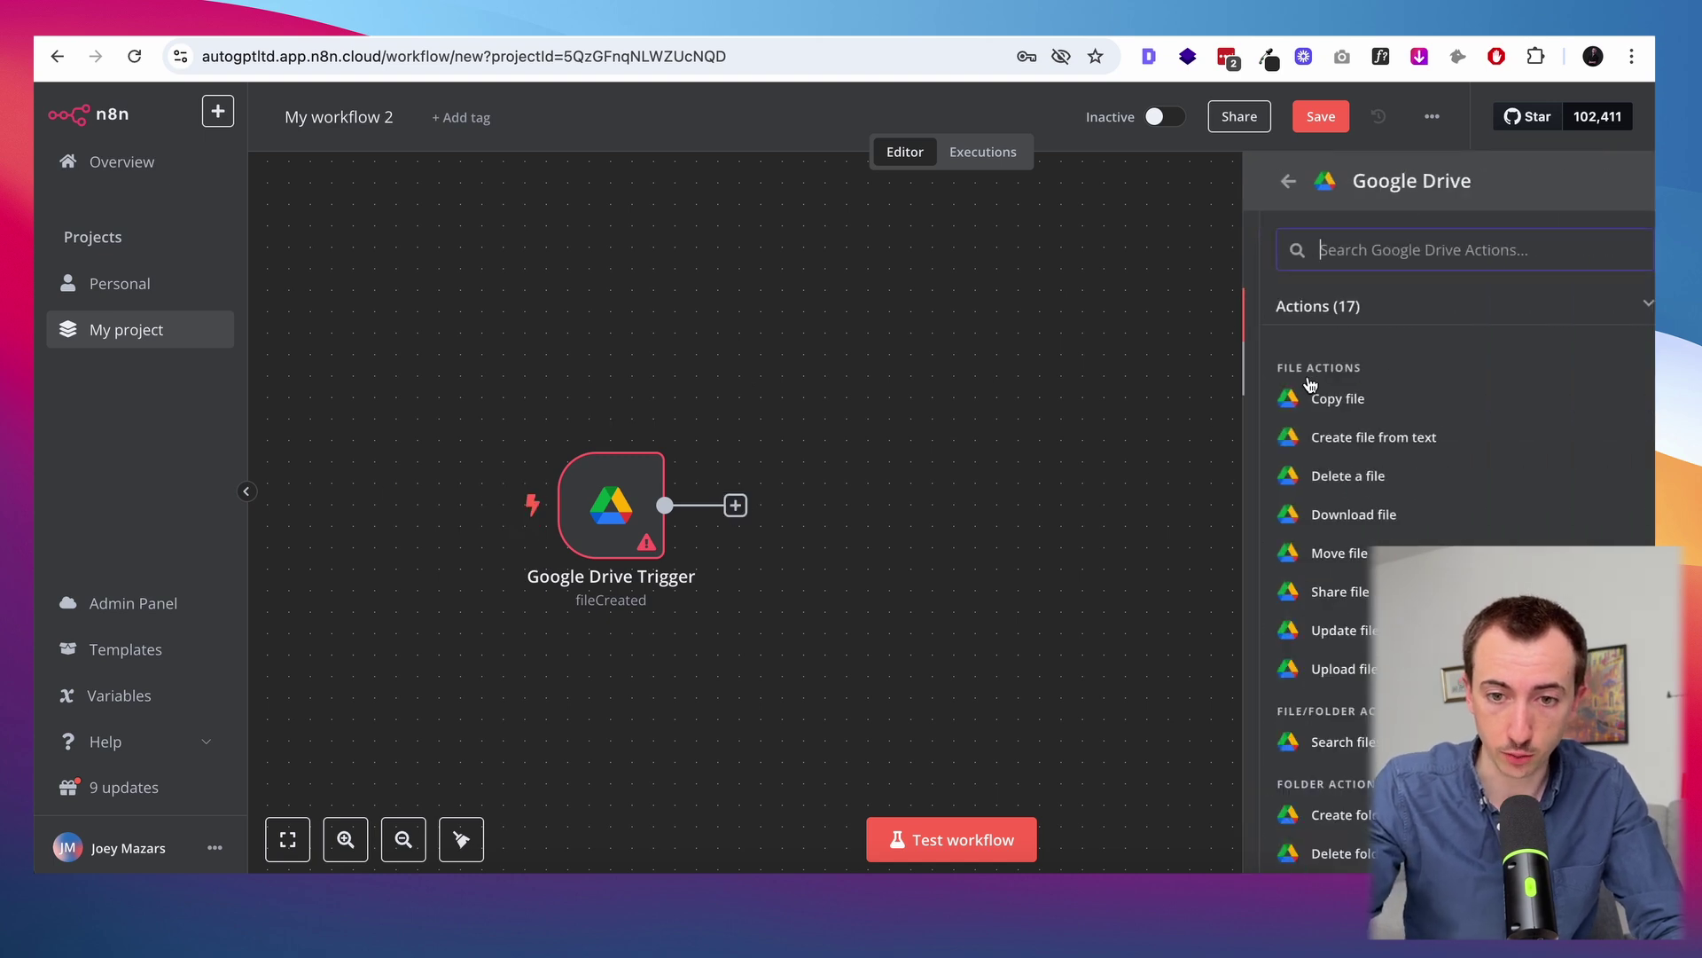
type("down")
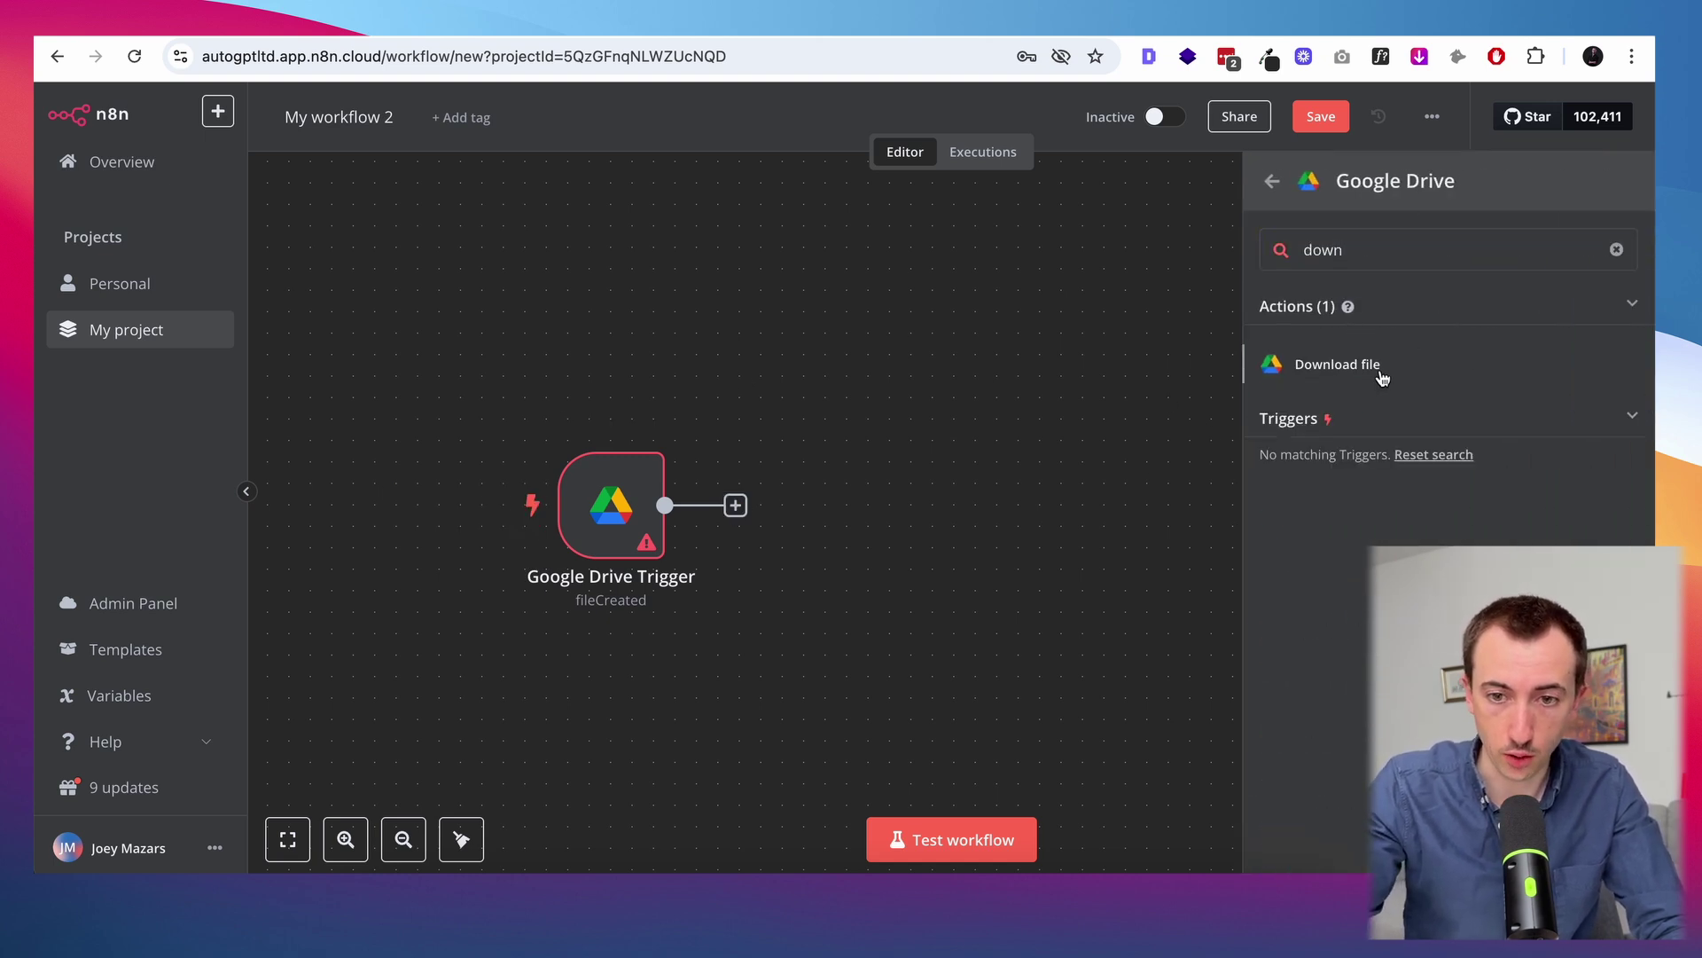
left_click(1365, 365)
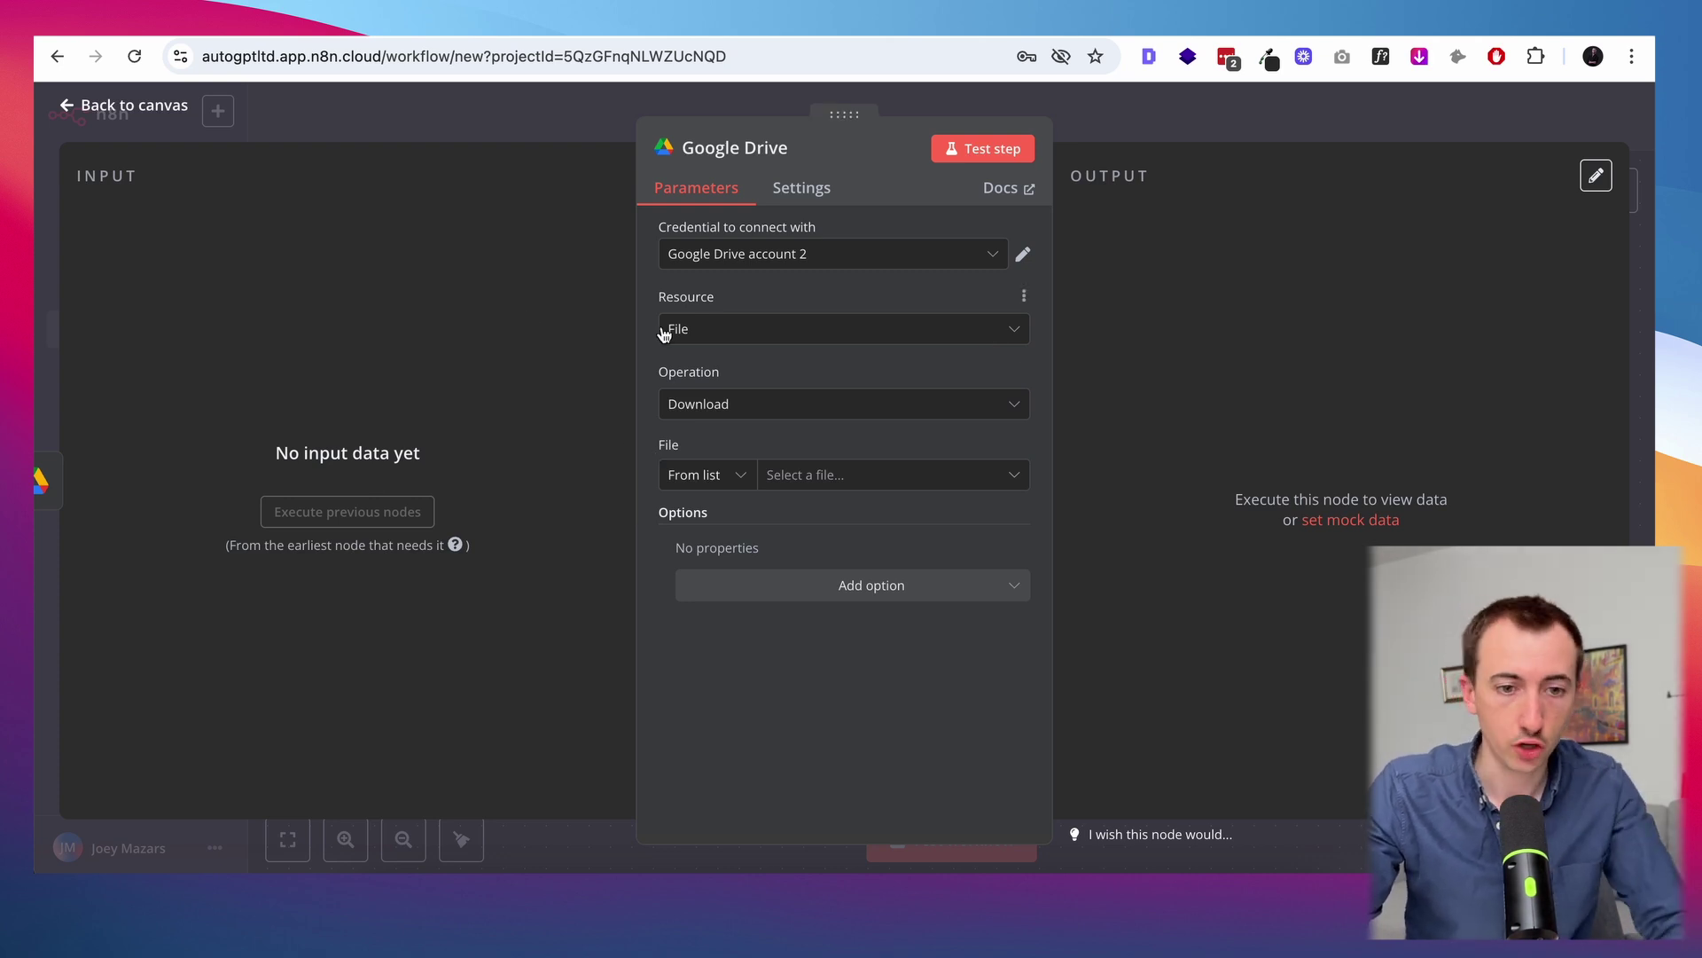
Copy the File ID expression from the N8N Assistant's instructions and set the download node's file By ID to {{$json.id}}
key("ctrl+Tab")
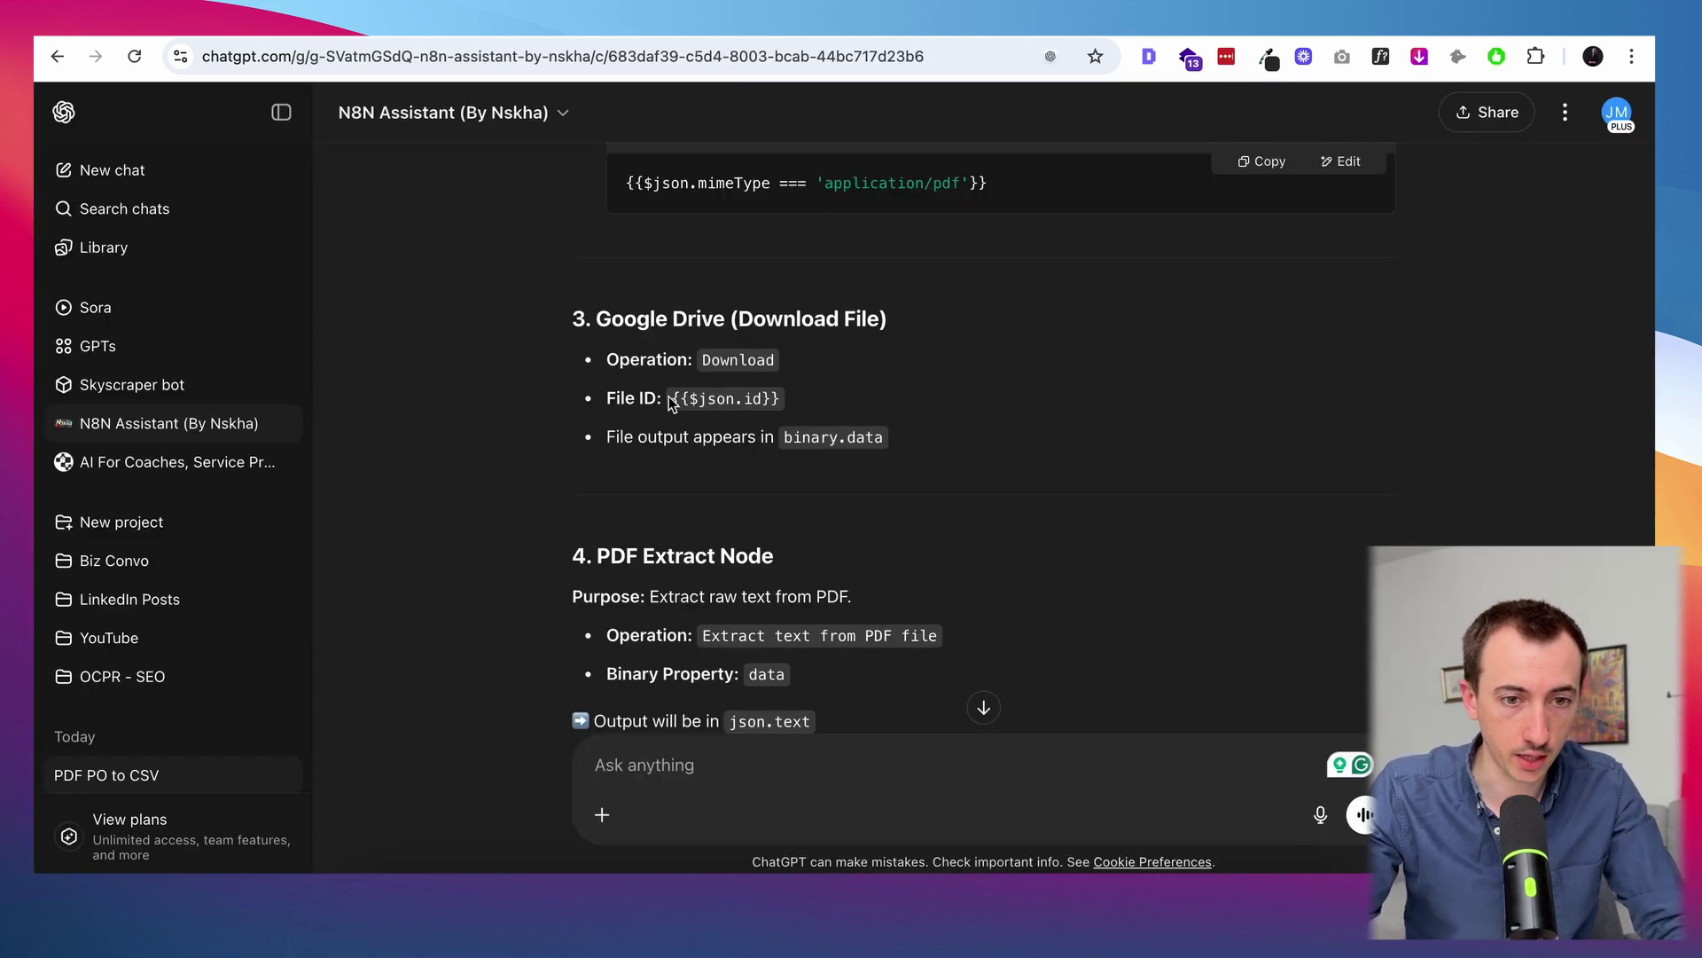
left_click_drag(673, 398, 783, 398)
key("super+c")
key("ctrl+shift+Tab")
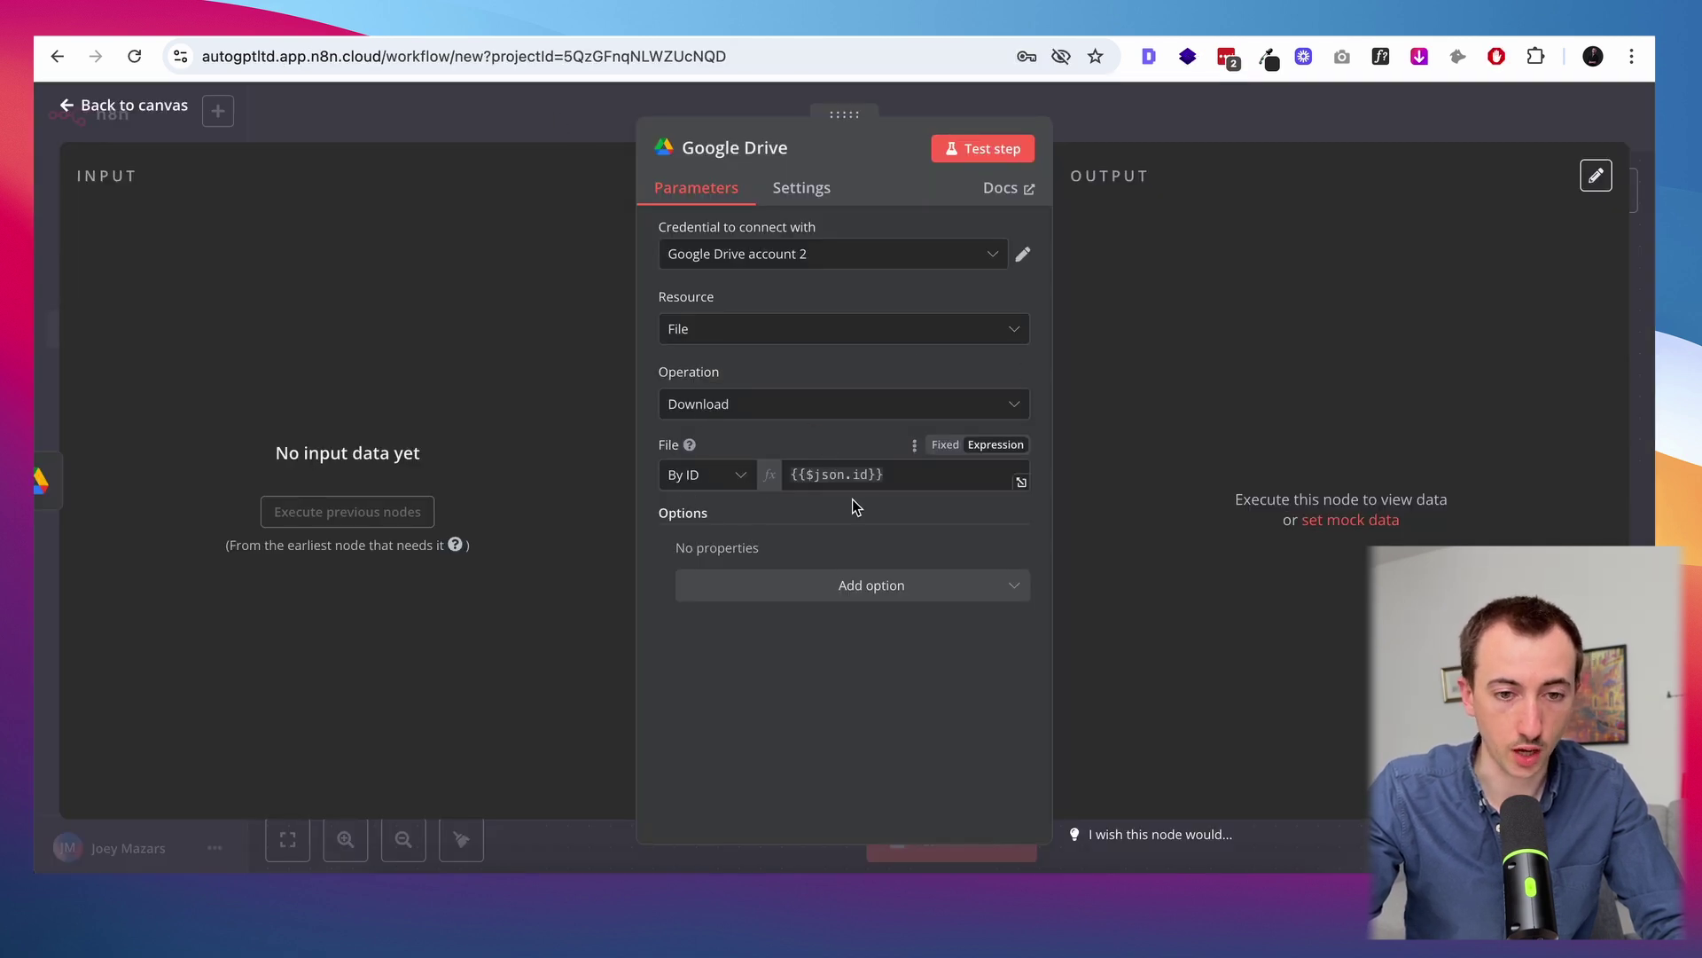
Following the assistant's PDF Extract instructions, add an Extract from File node with the Extract From PDF operation after the Google Drive download node
key("ctrl+Tab")
scroll(886, 338, "down", 3)
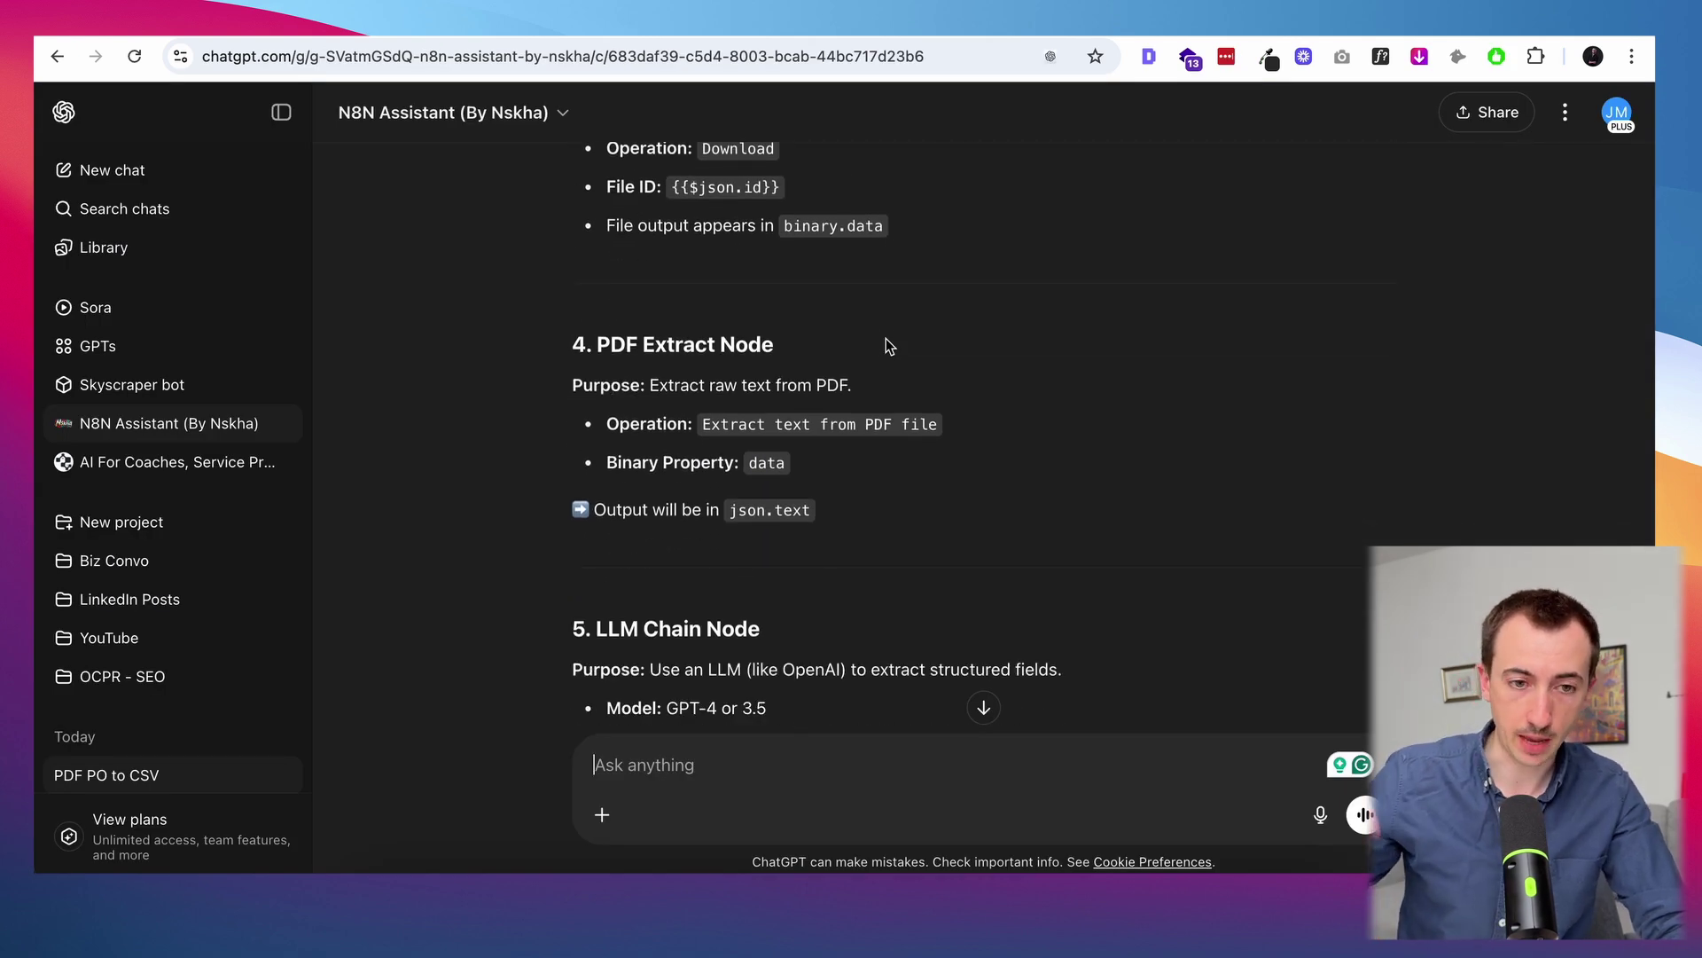
key("ctrl+Tab")
left_click(1165, 129)
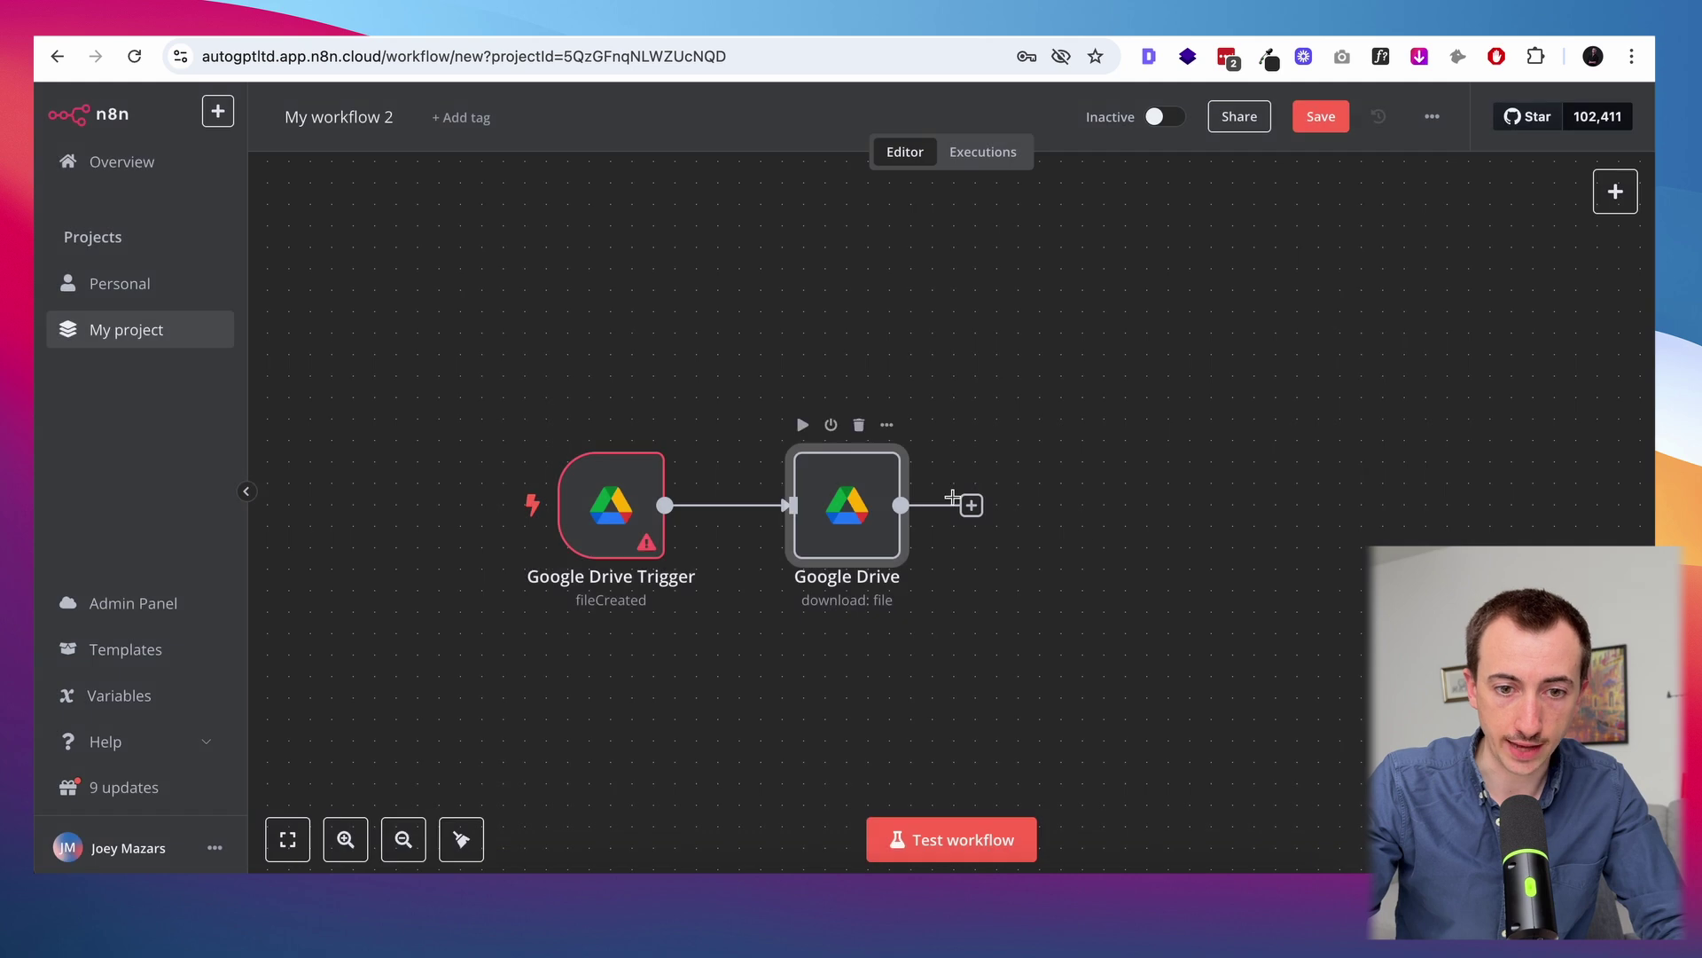
left_click(972, 505)
type("extra")
left_click(1346, 310)
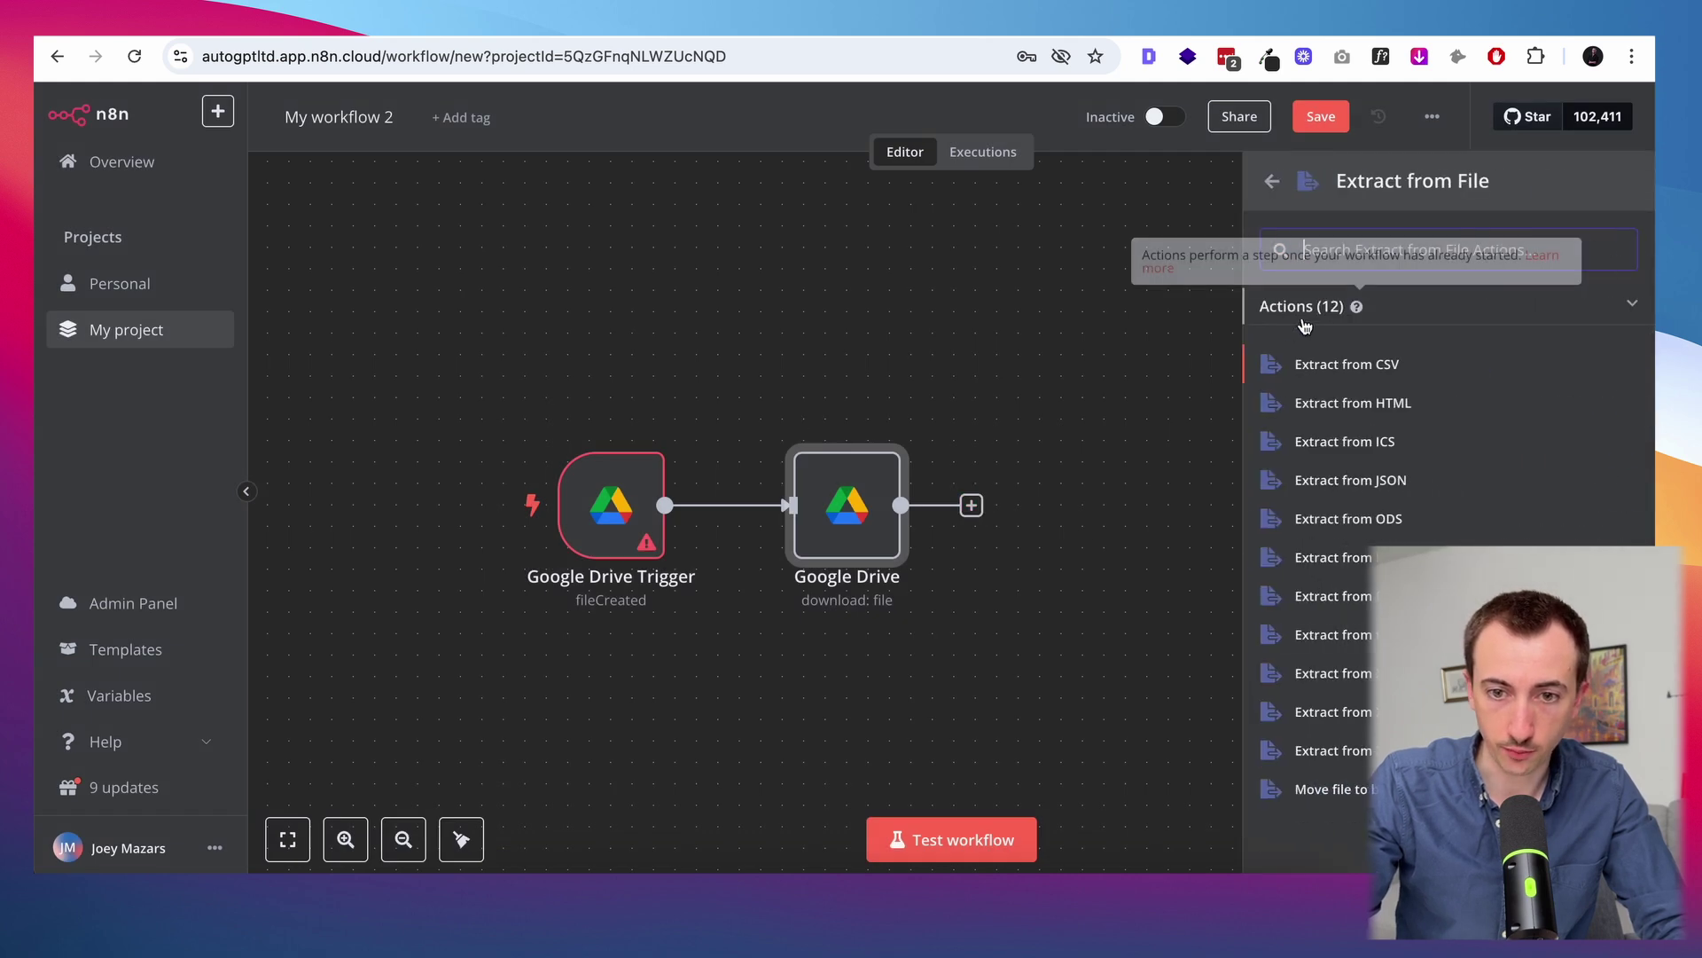
left_click(1349, 559)
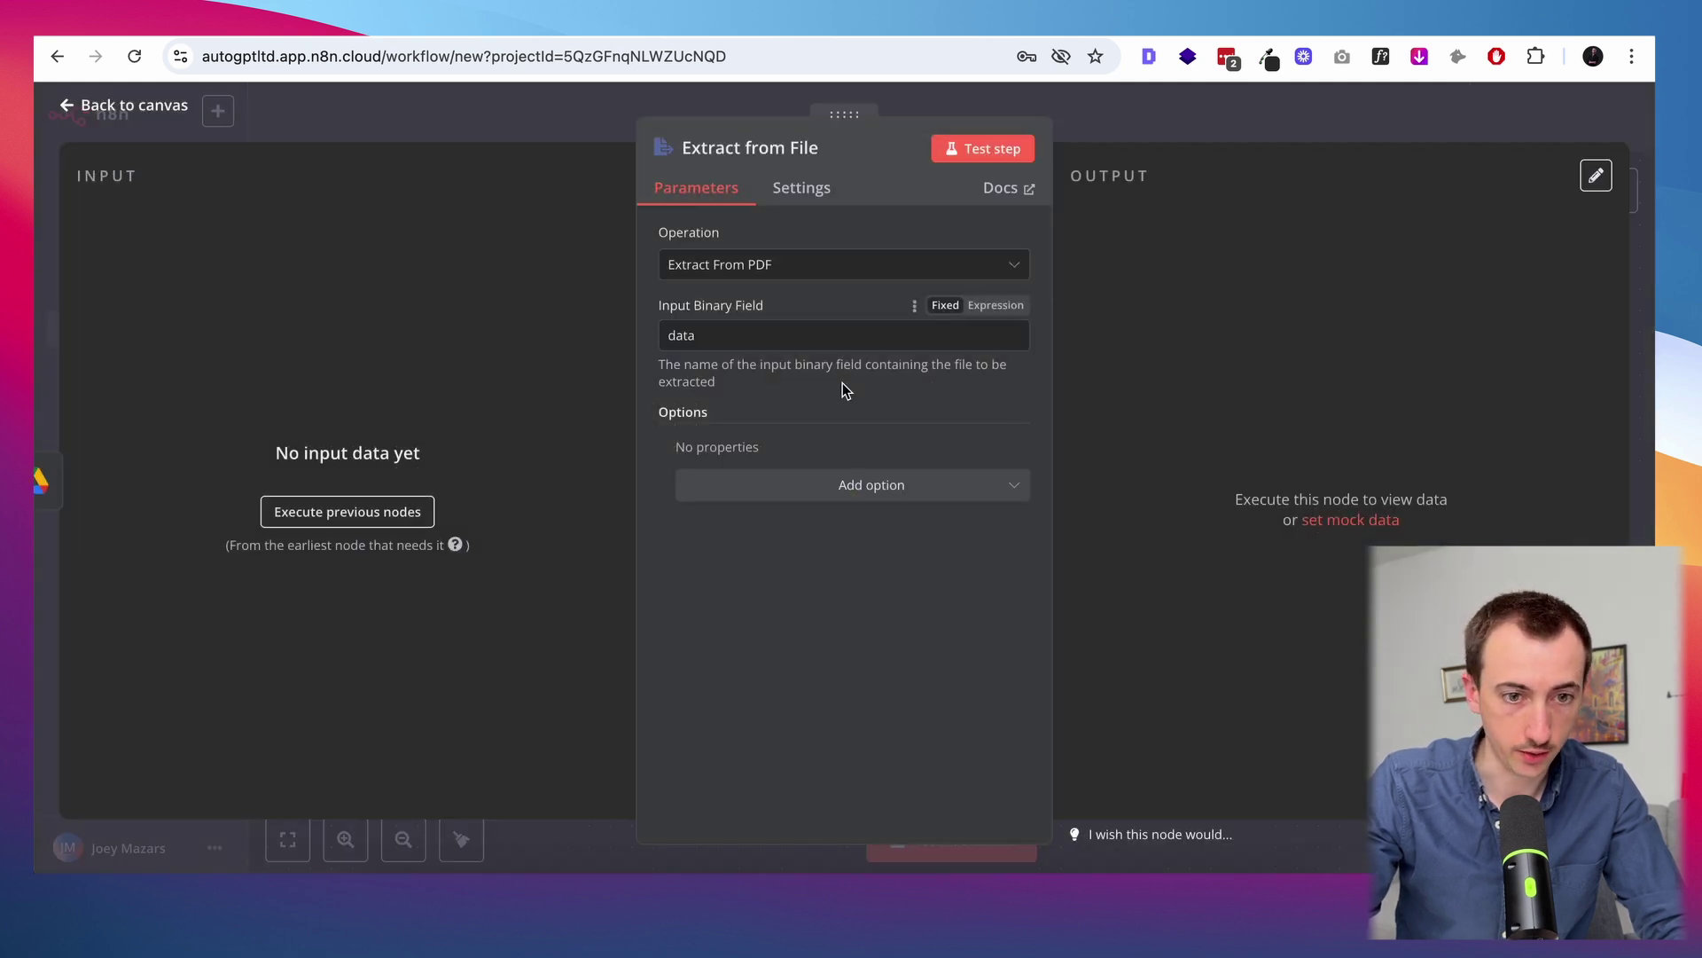
Following the assistant's LLM Chain Node instructions, add a Basic LLM Chain node after the Extract from File node
key("ctrl+Tab")
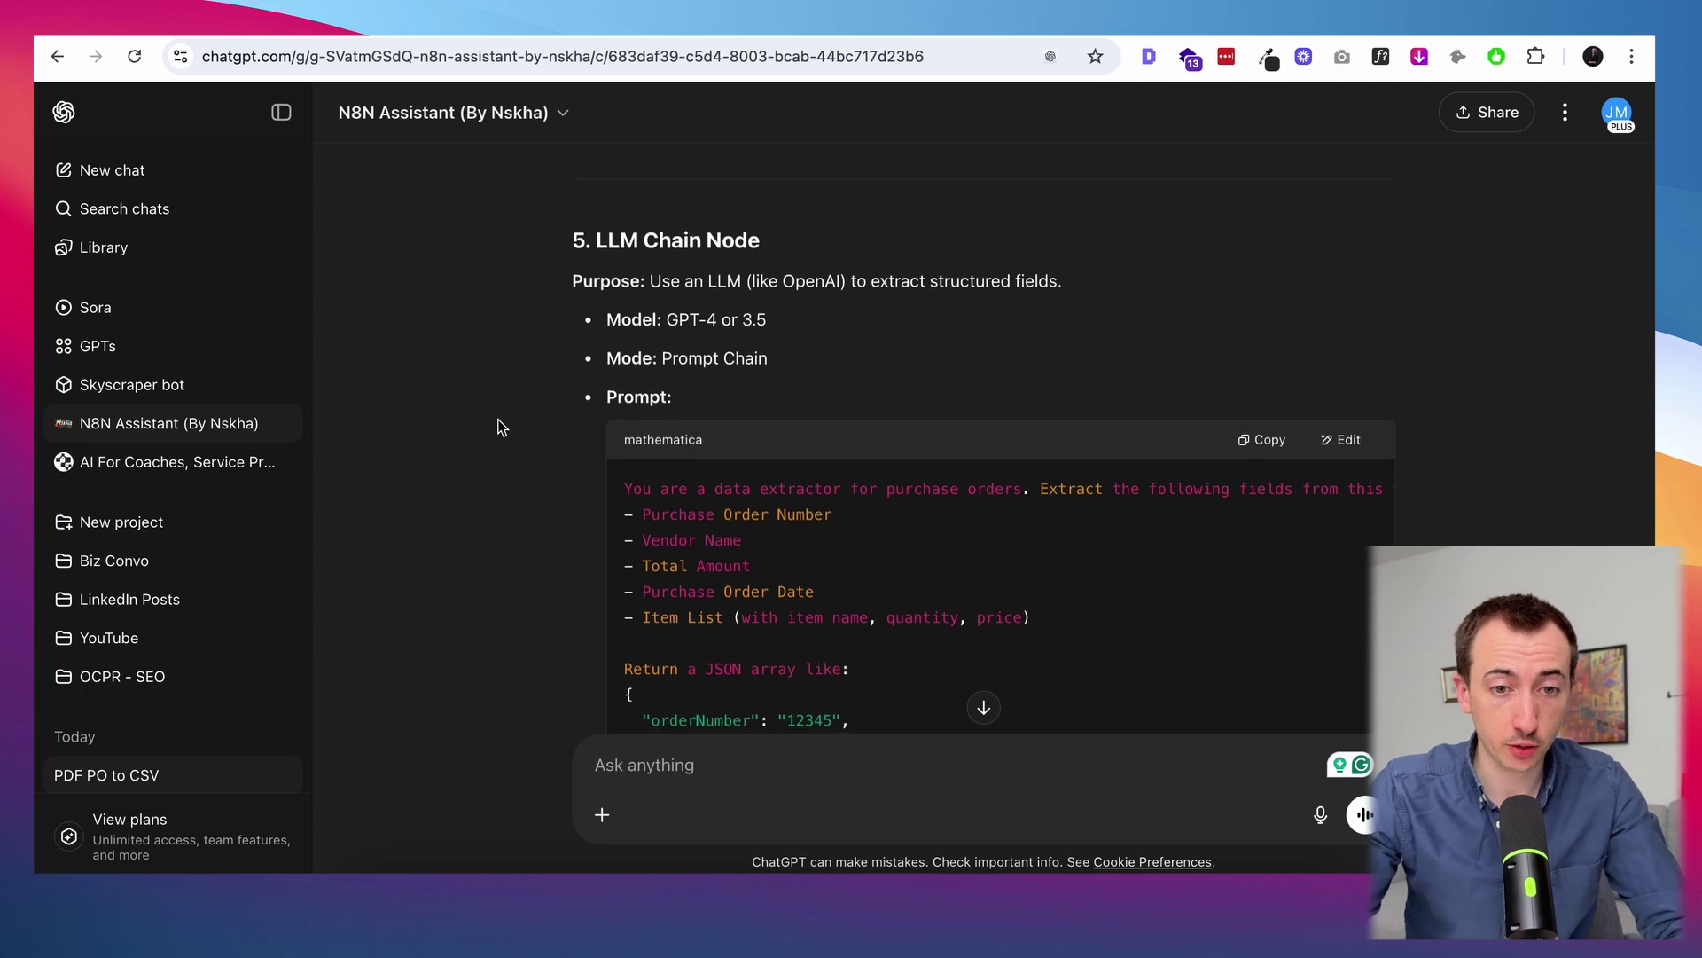
scroll(499, 428, "down", 1)
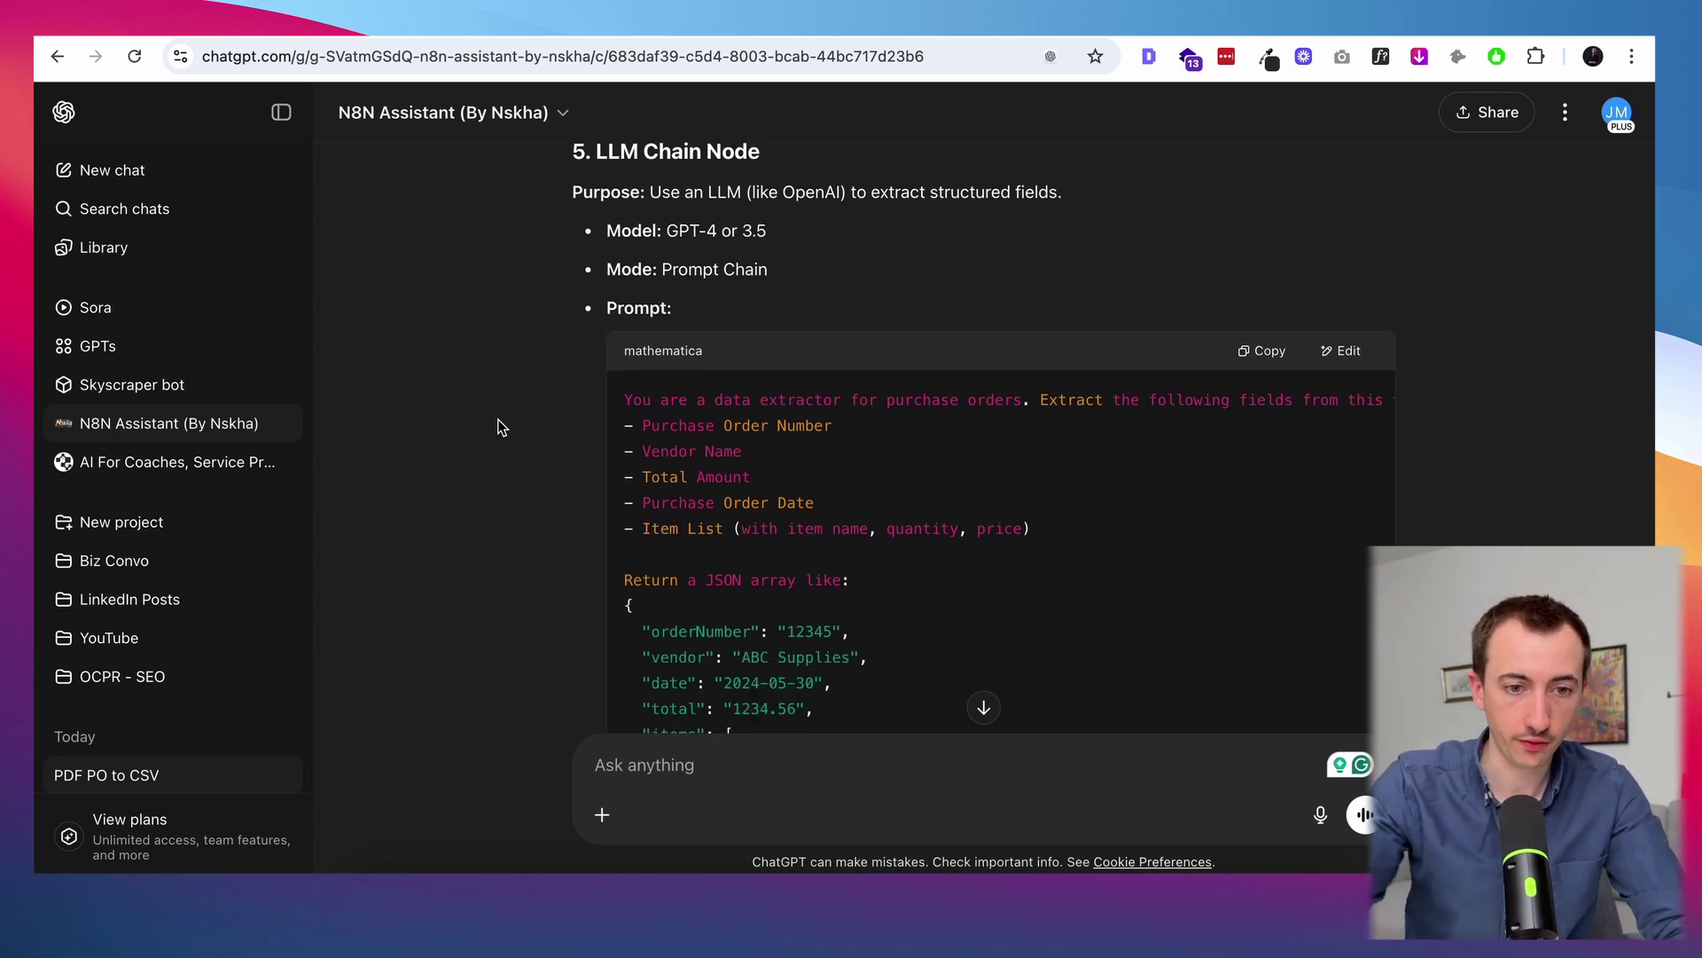
scroll(499, 427, "down", 6)
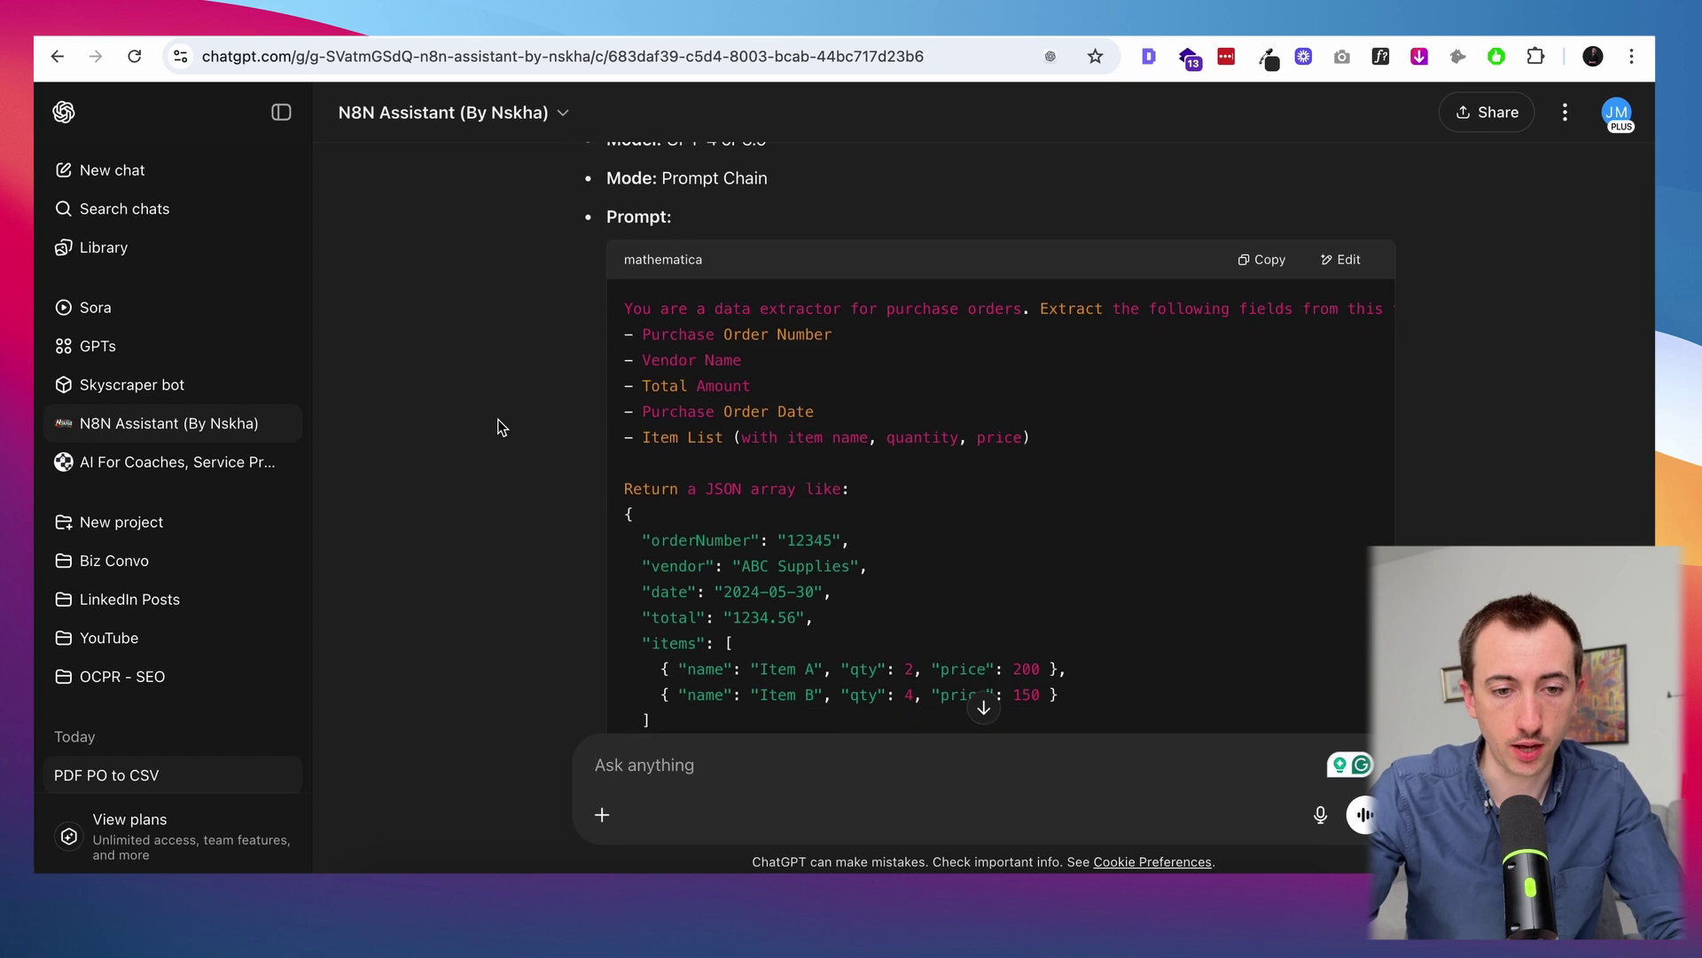
scroll(597, 326, "up", 7)
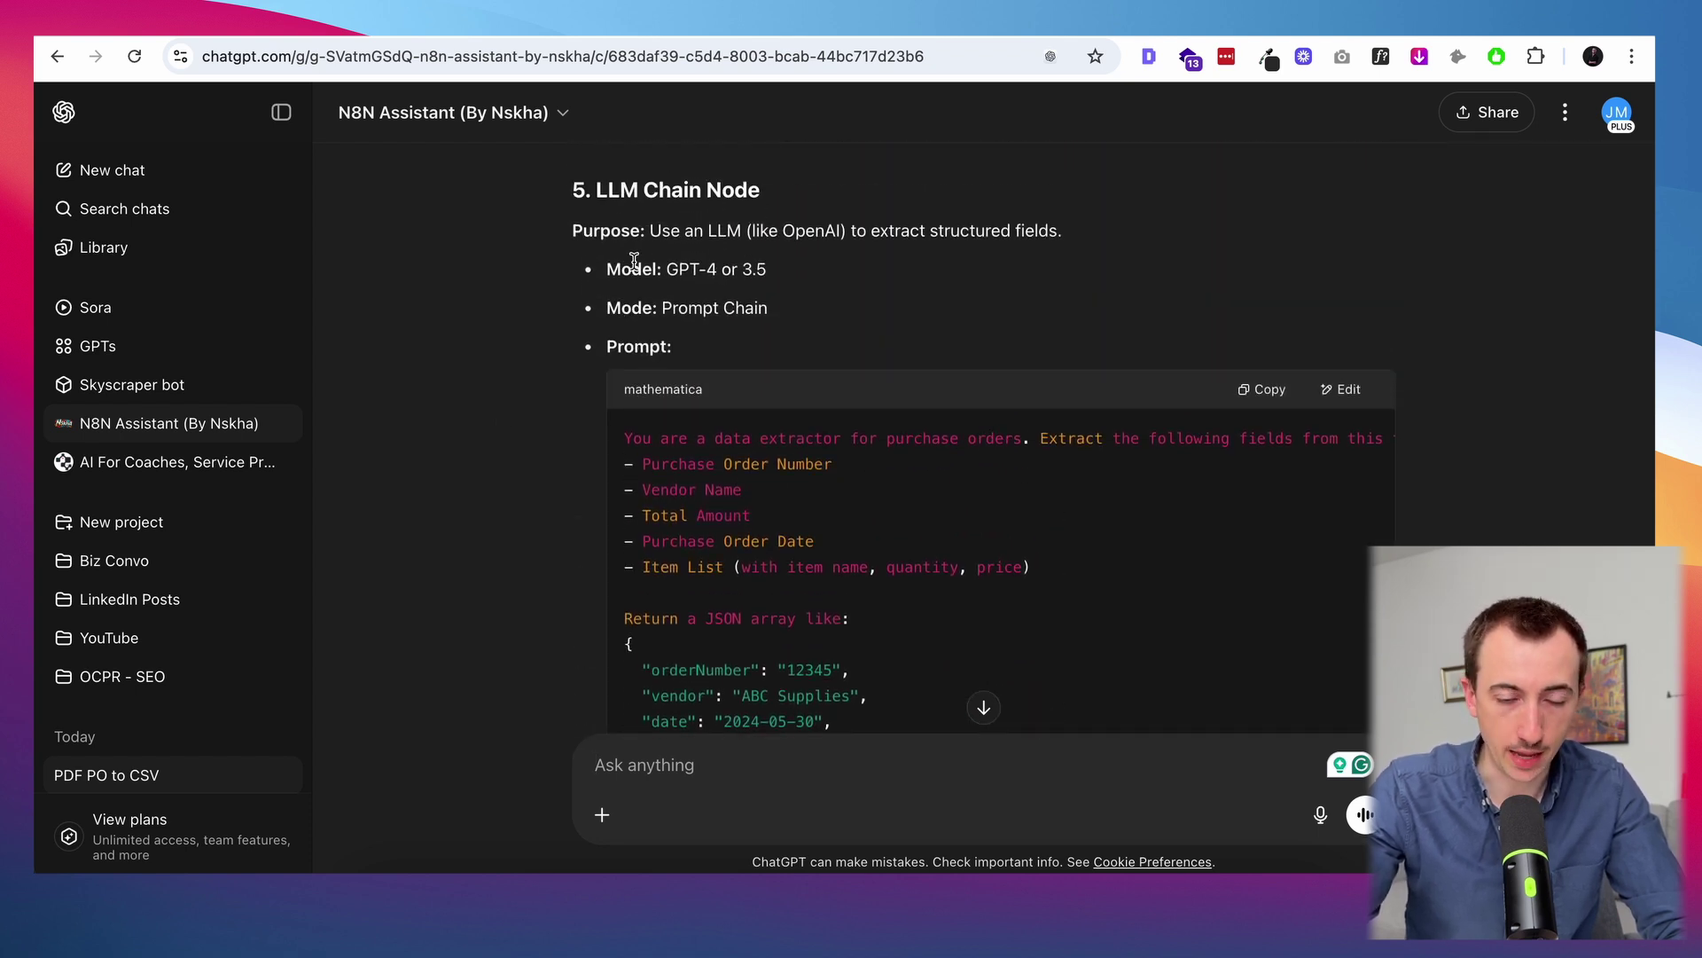
key("ctrl+Tab")
type("llm")
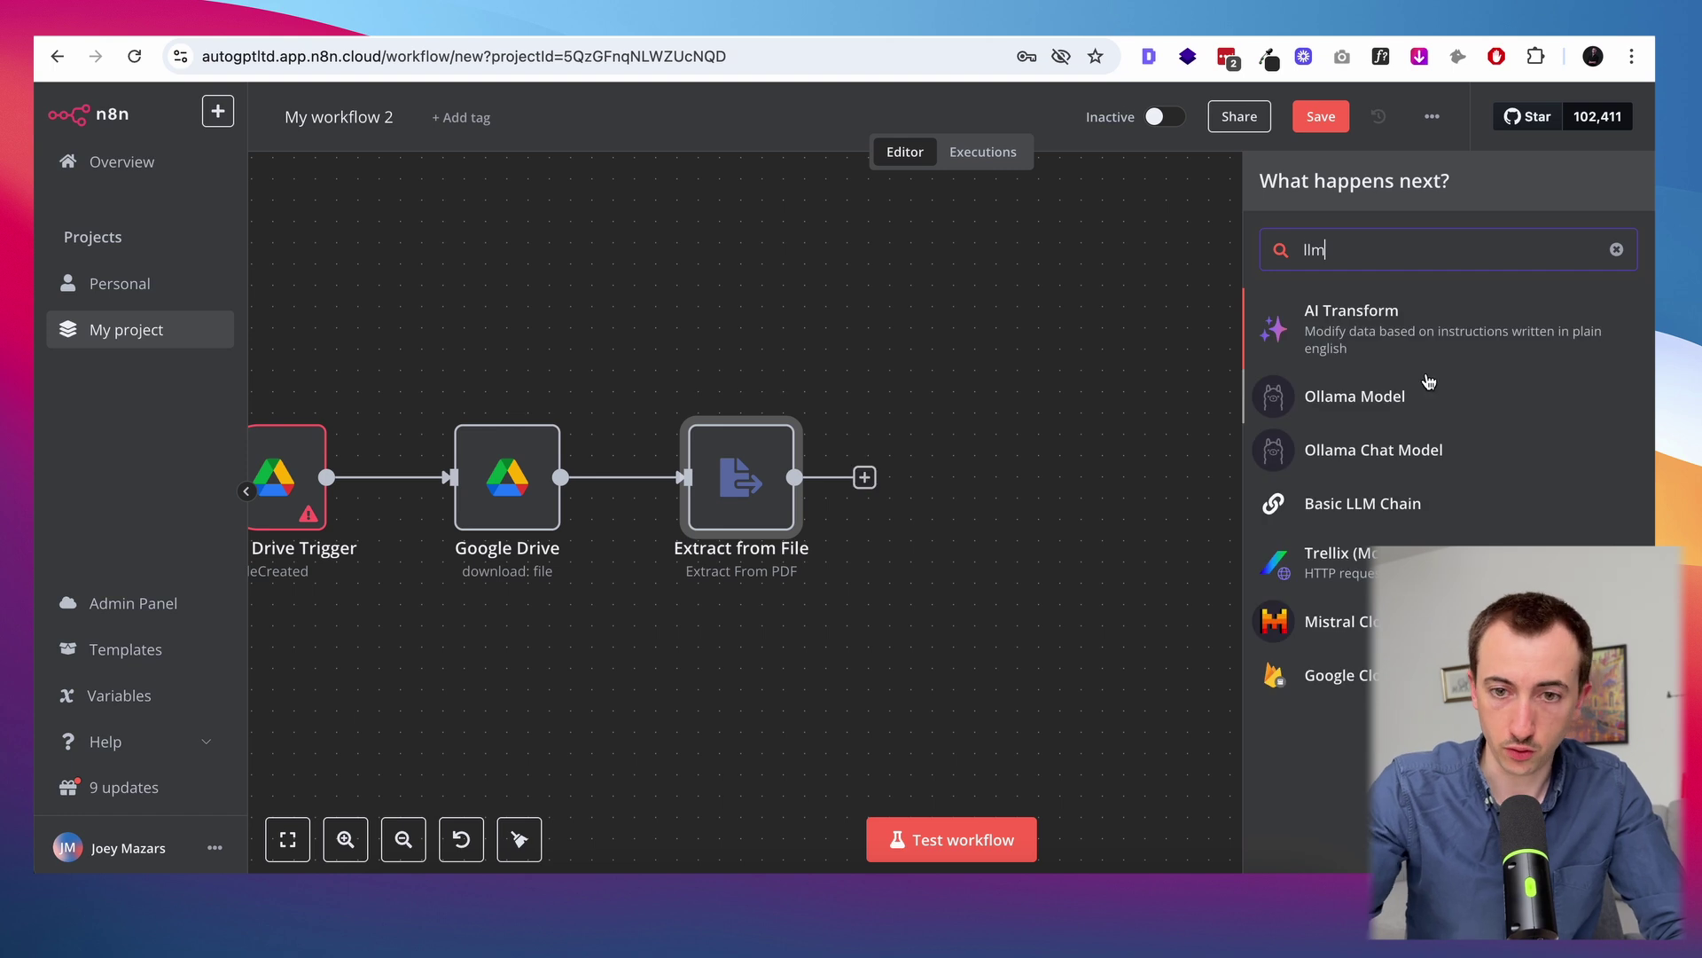
left_click(1363, 503)
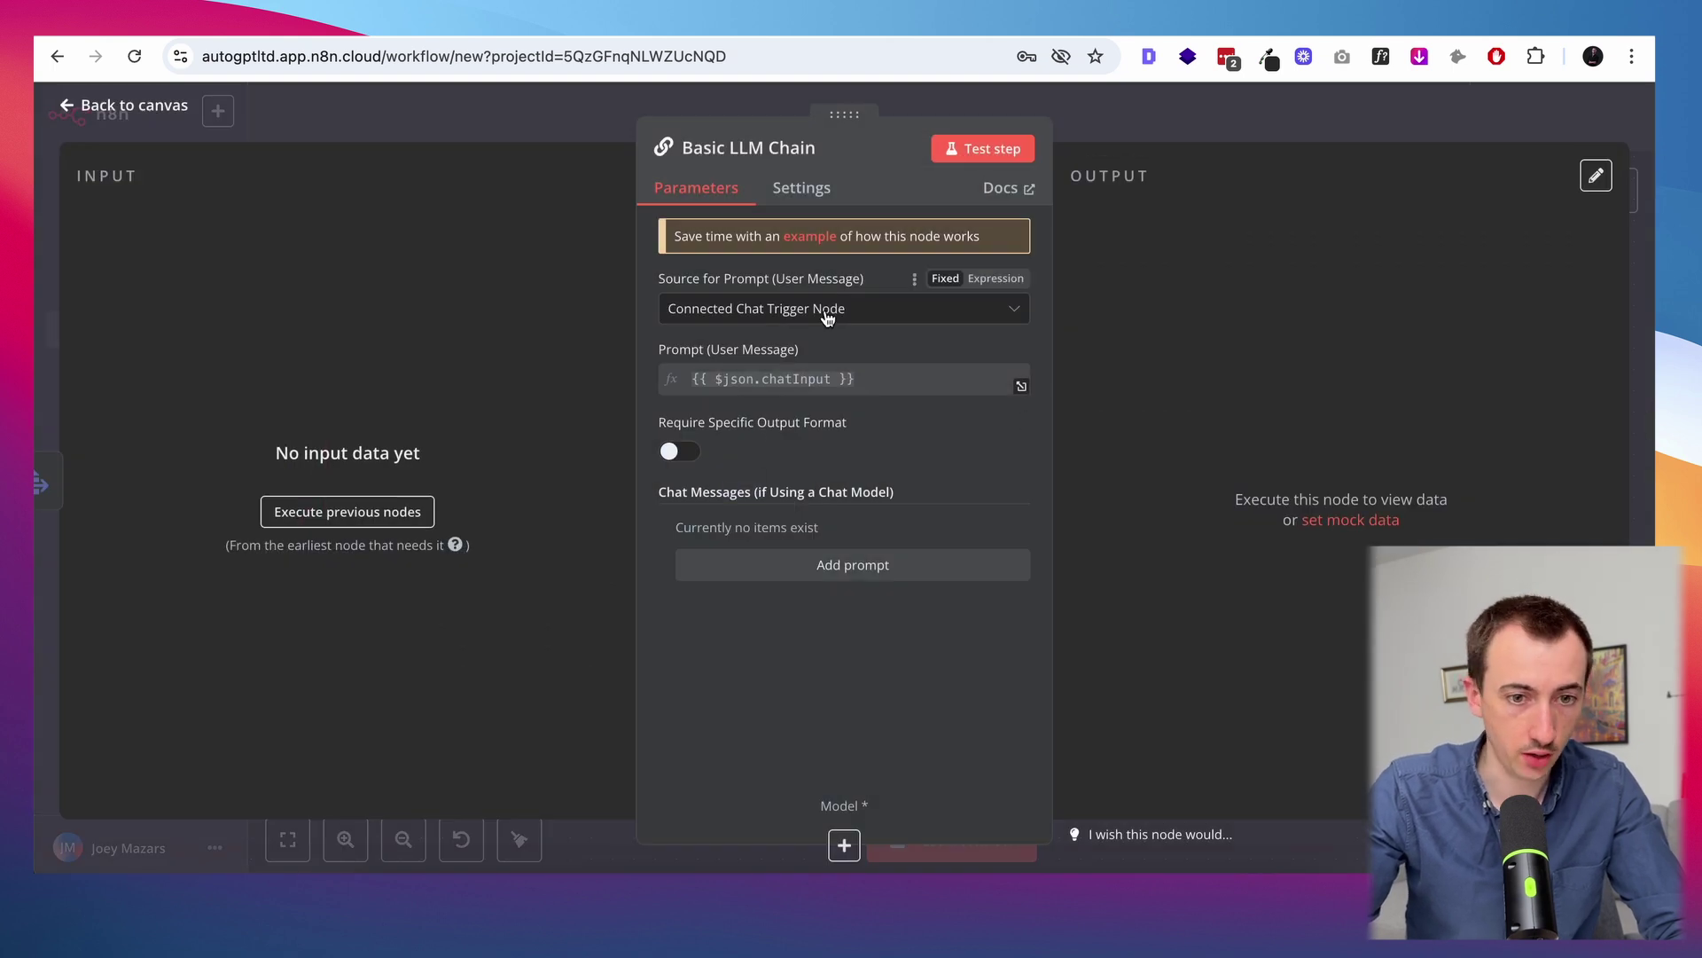
Set the Basic LLM Chain's prompt source to Define below and paste in the assistant's purchase order data extractor prompt
left_click(799, 323)
left_click(763, 453)
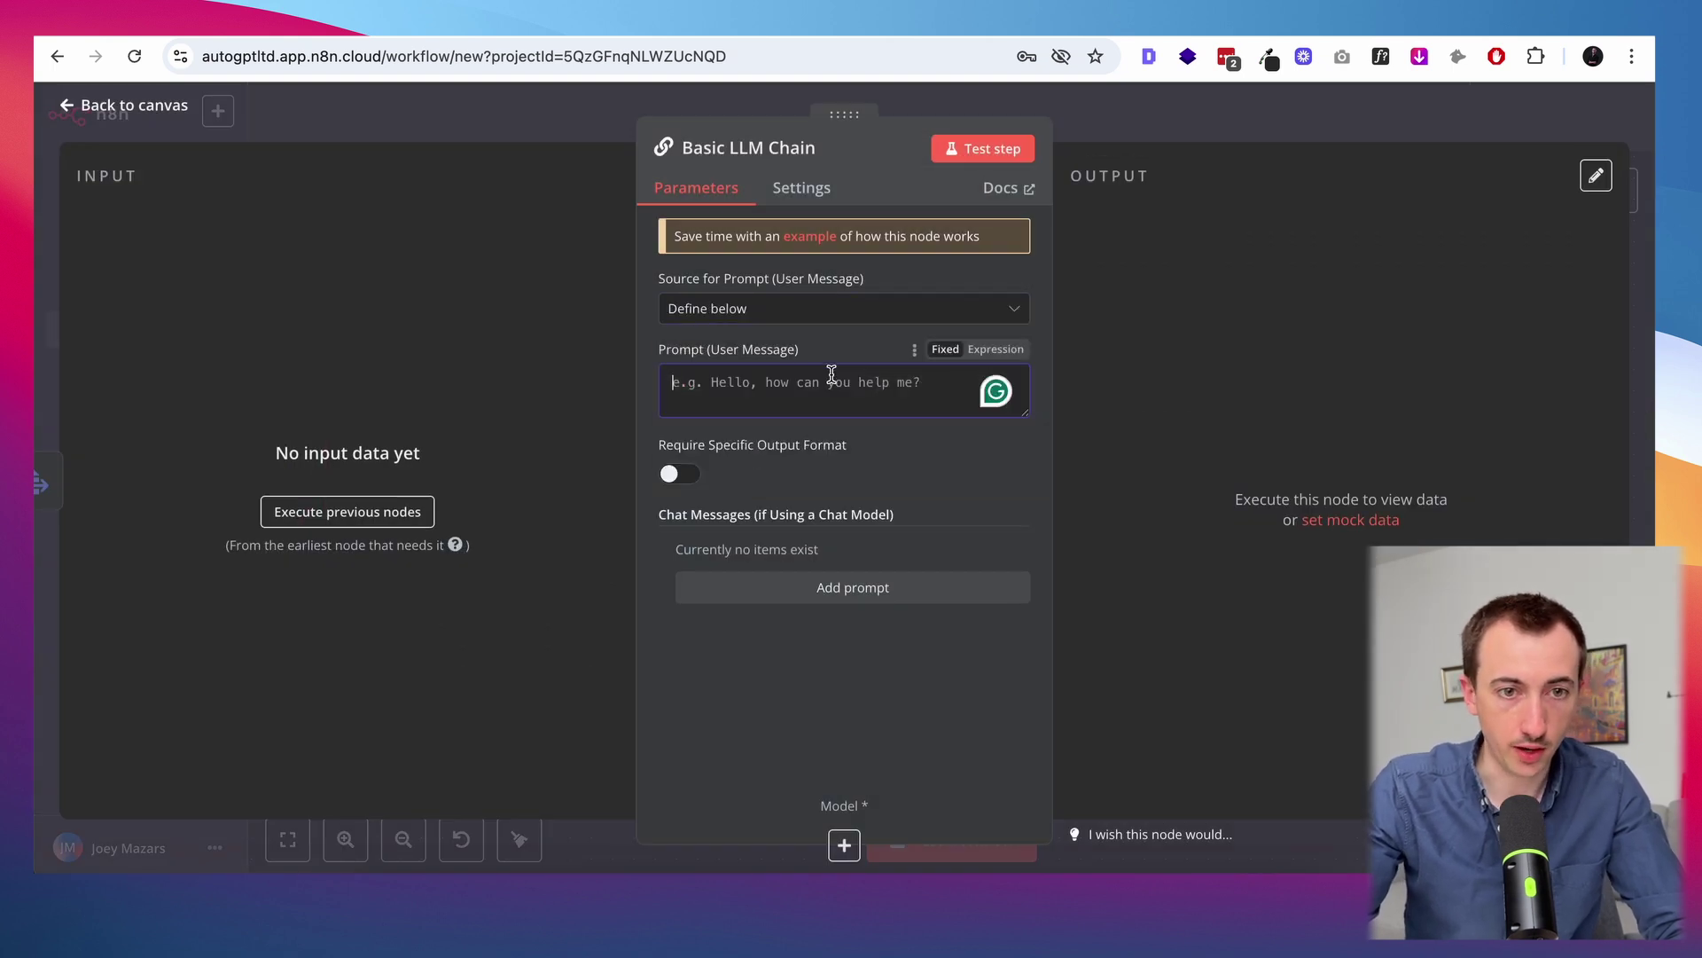
key("ctrl+Tab")
left_click(1263, 390)
key("ctrl+Tab")
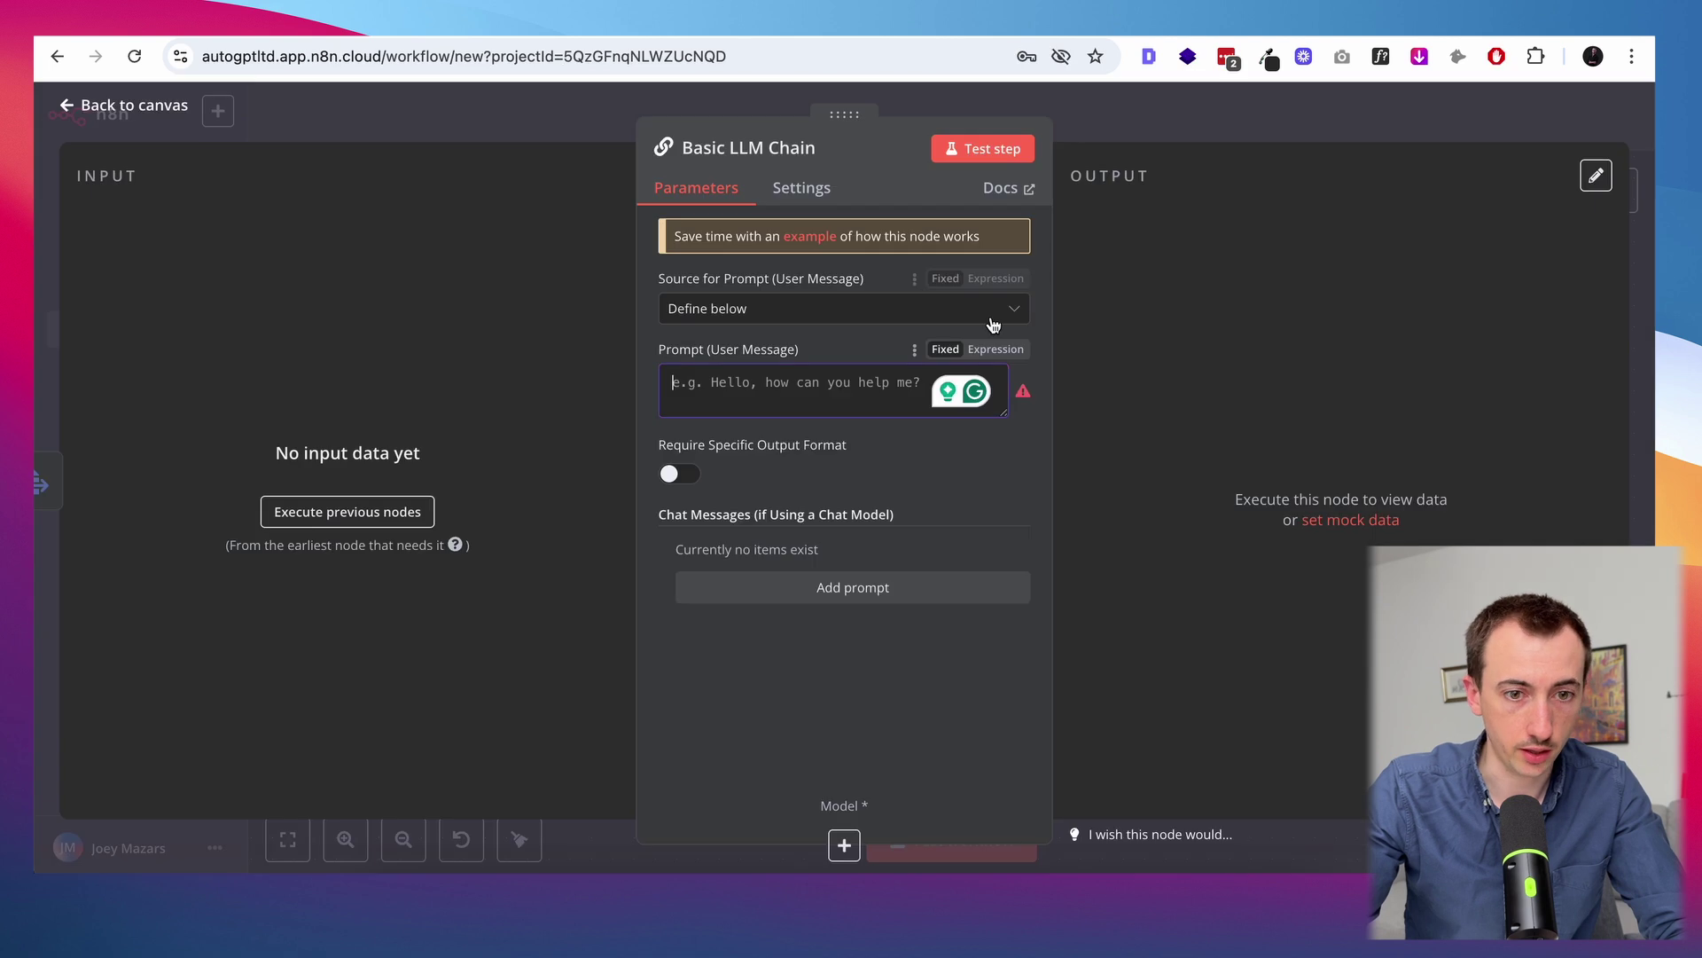
left_click(798, 392)
key("ctrl+v")
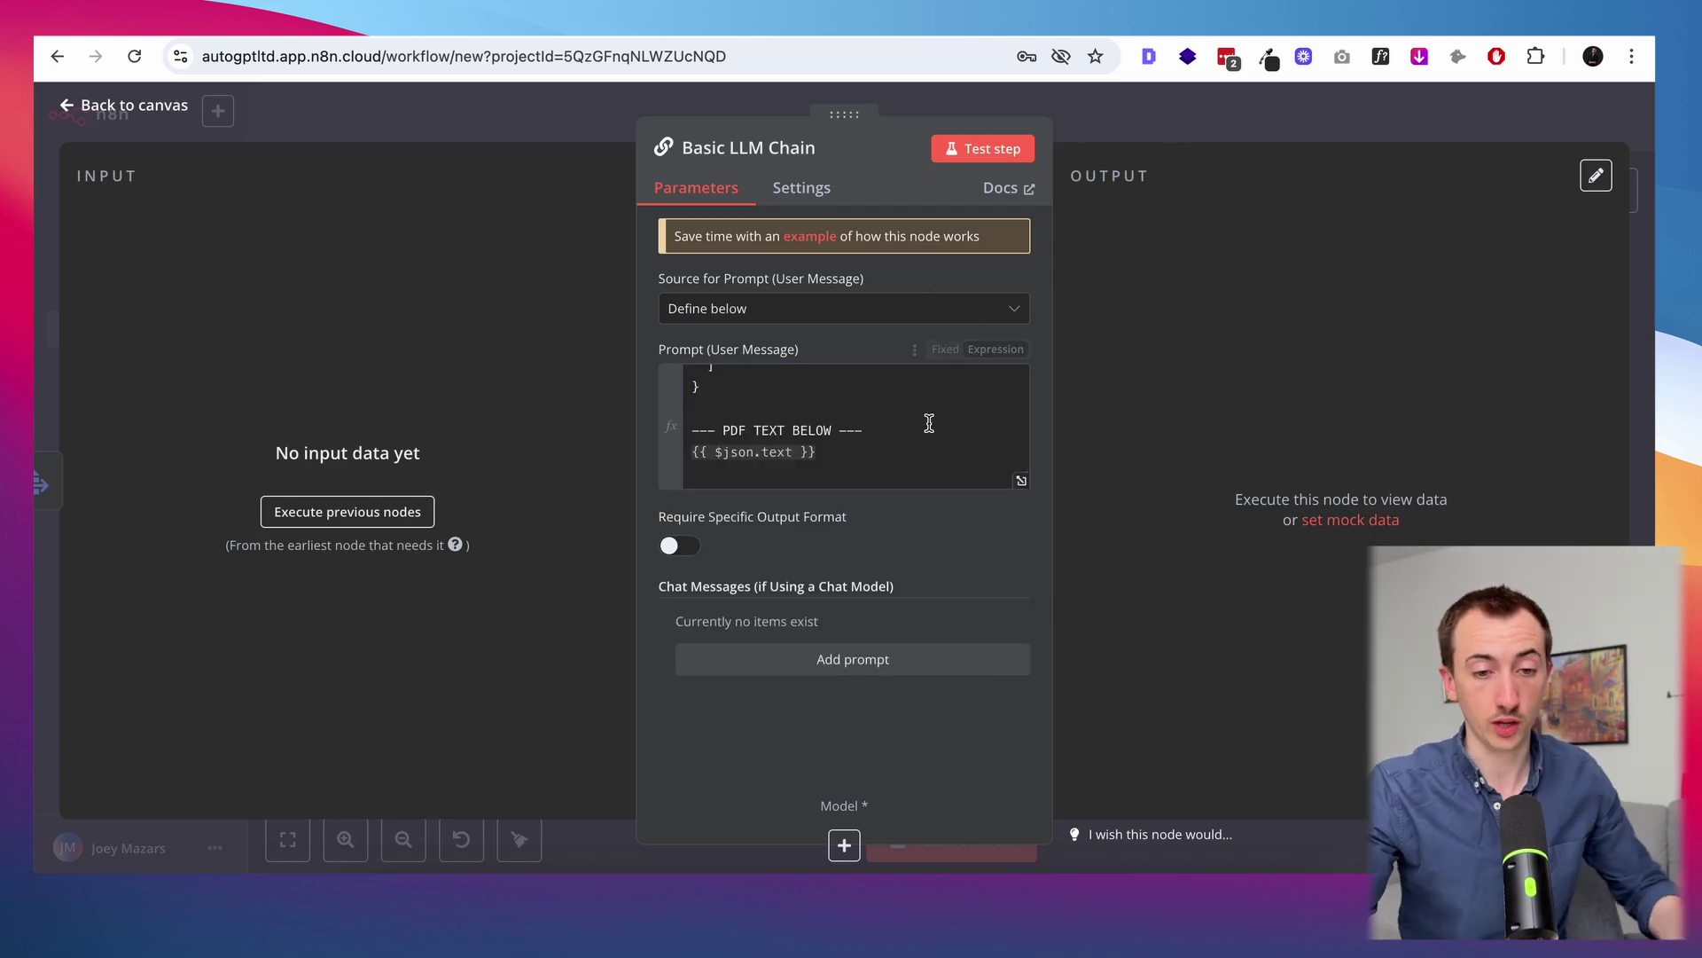
left_click(817, 674)
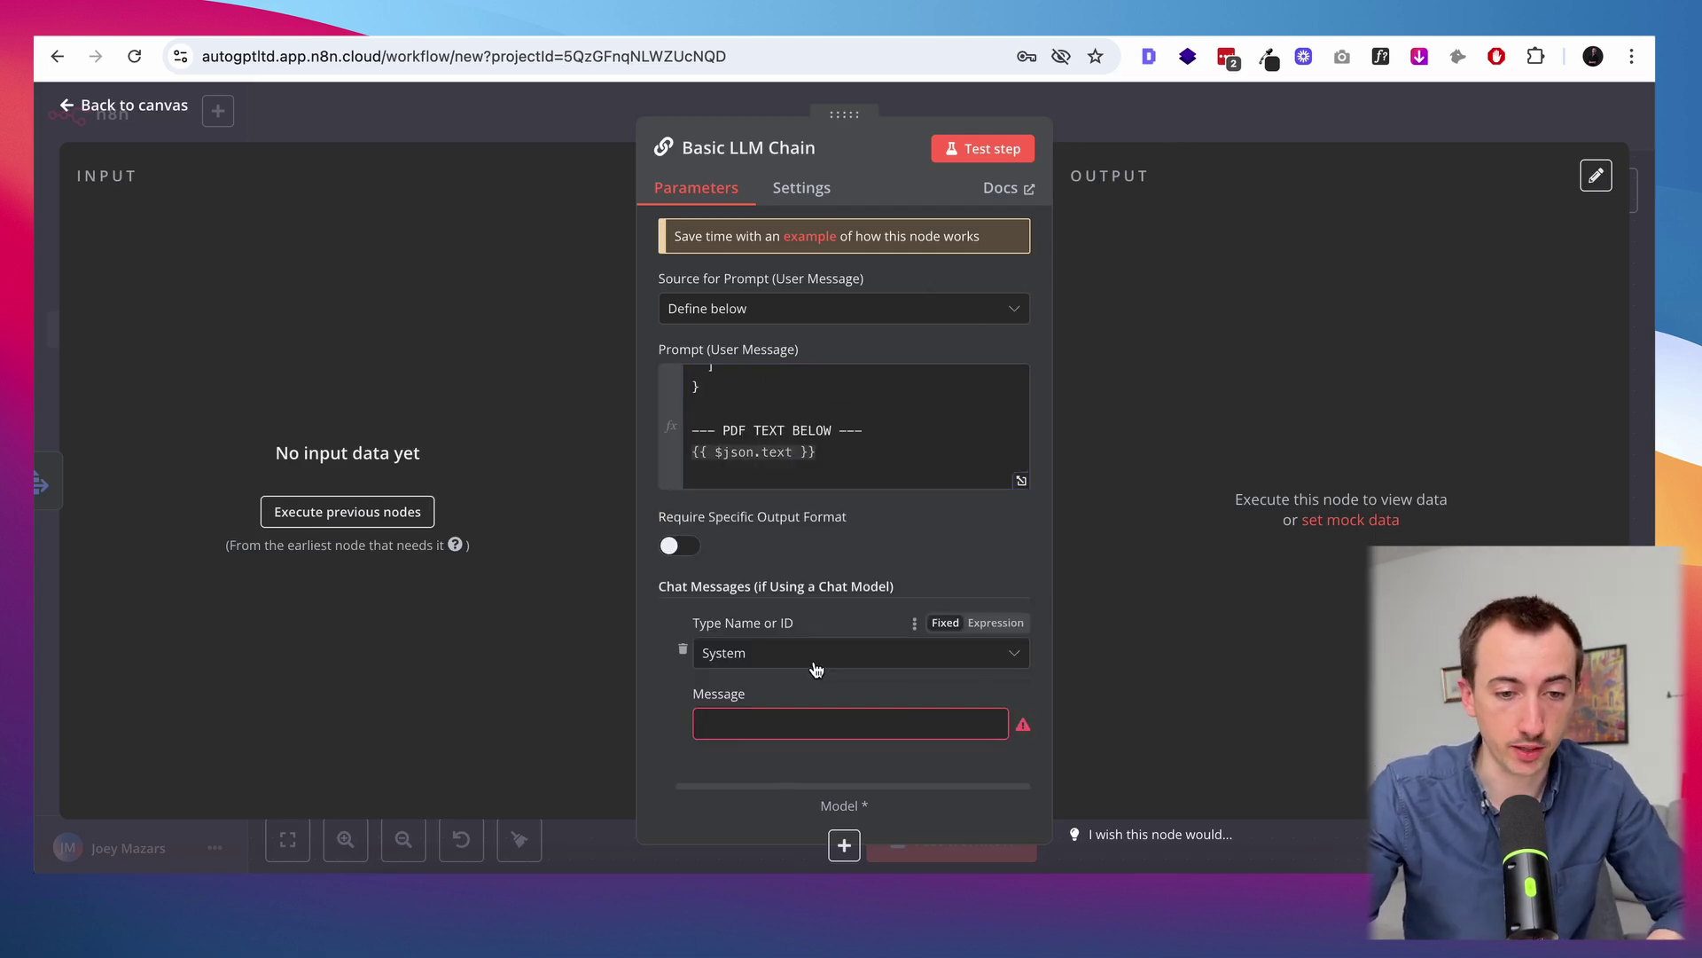
left_click(748, 654)
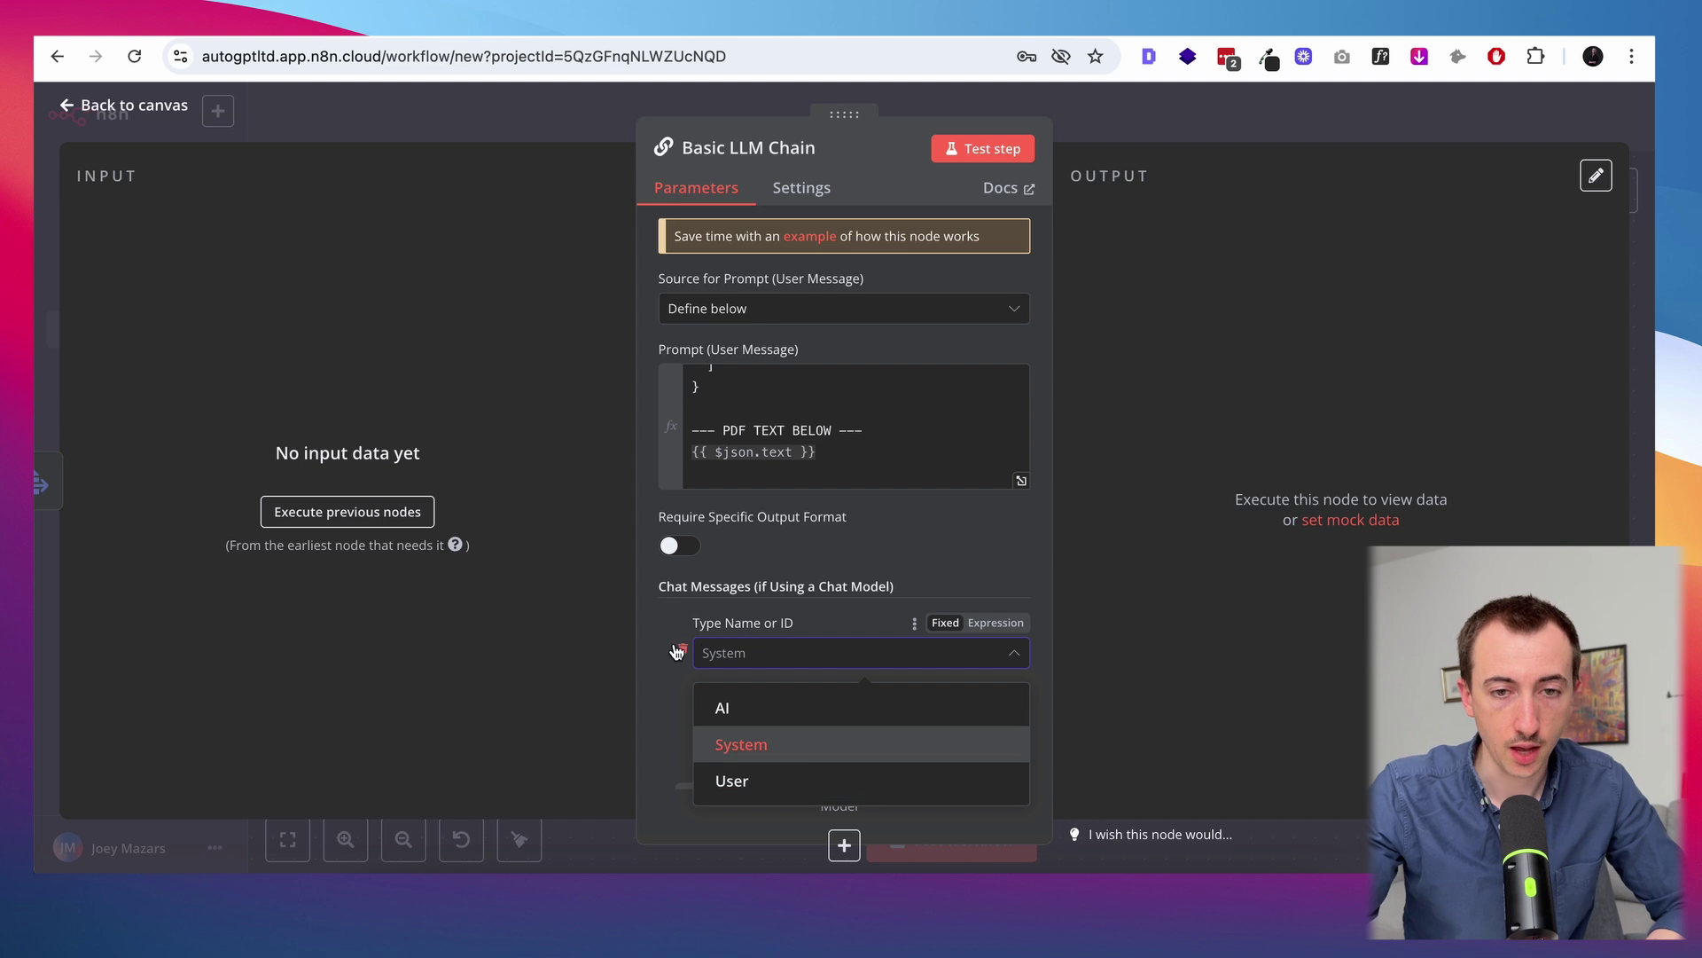
key("Escape")
Attach an OpenAI Chat Model using gpt-4o-mini to the Basic LLM Chain node and return to the canvas
scroll(978, 286, "right", 3)
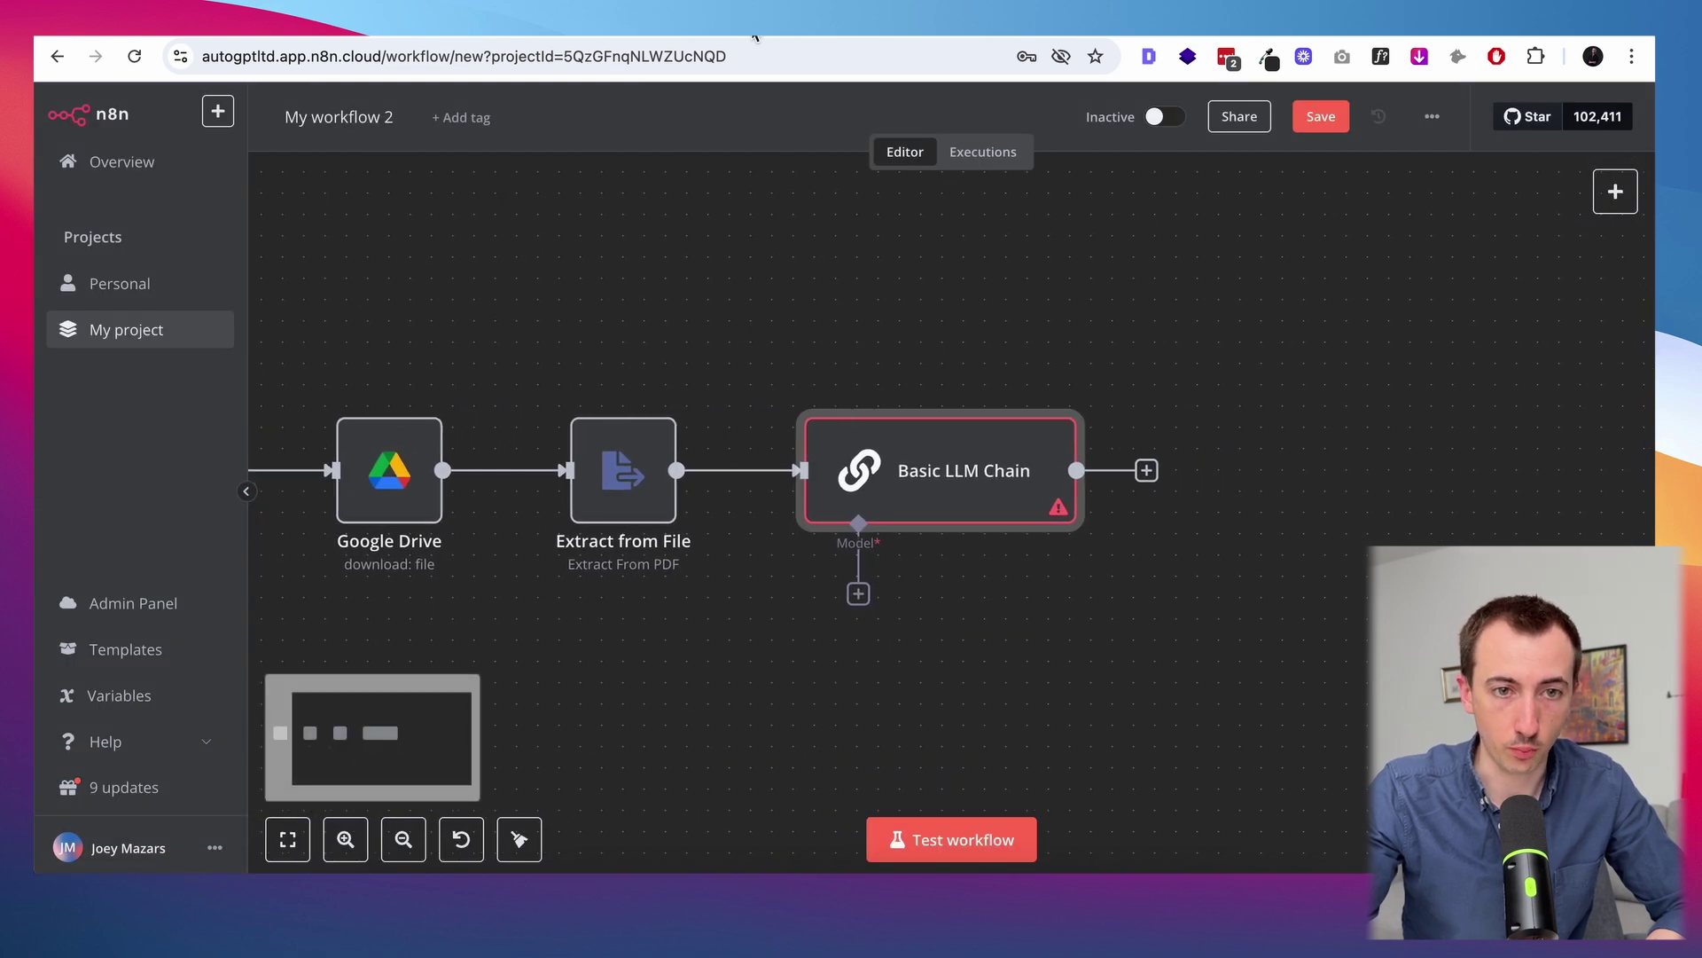
key("ctrl+Tab")
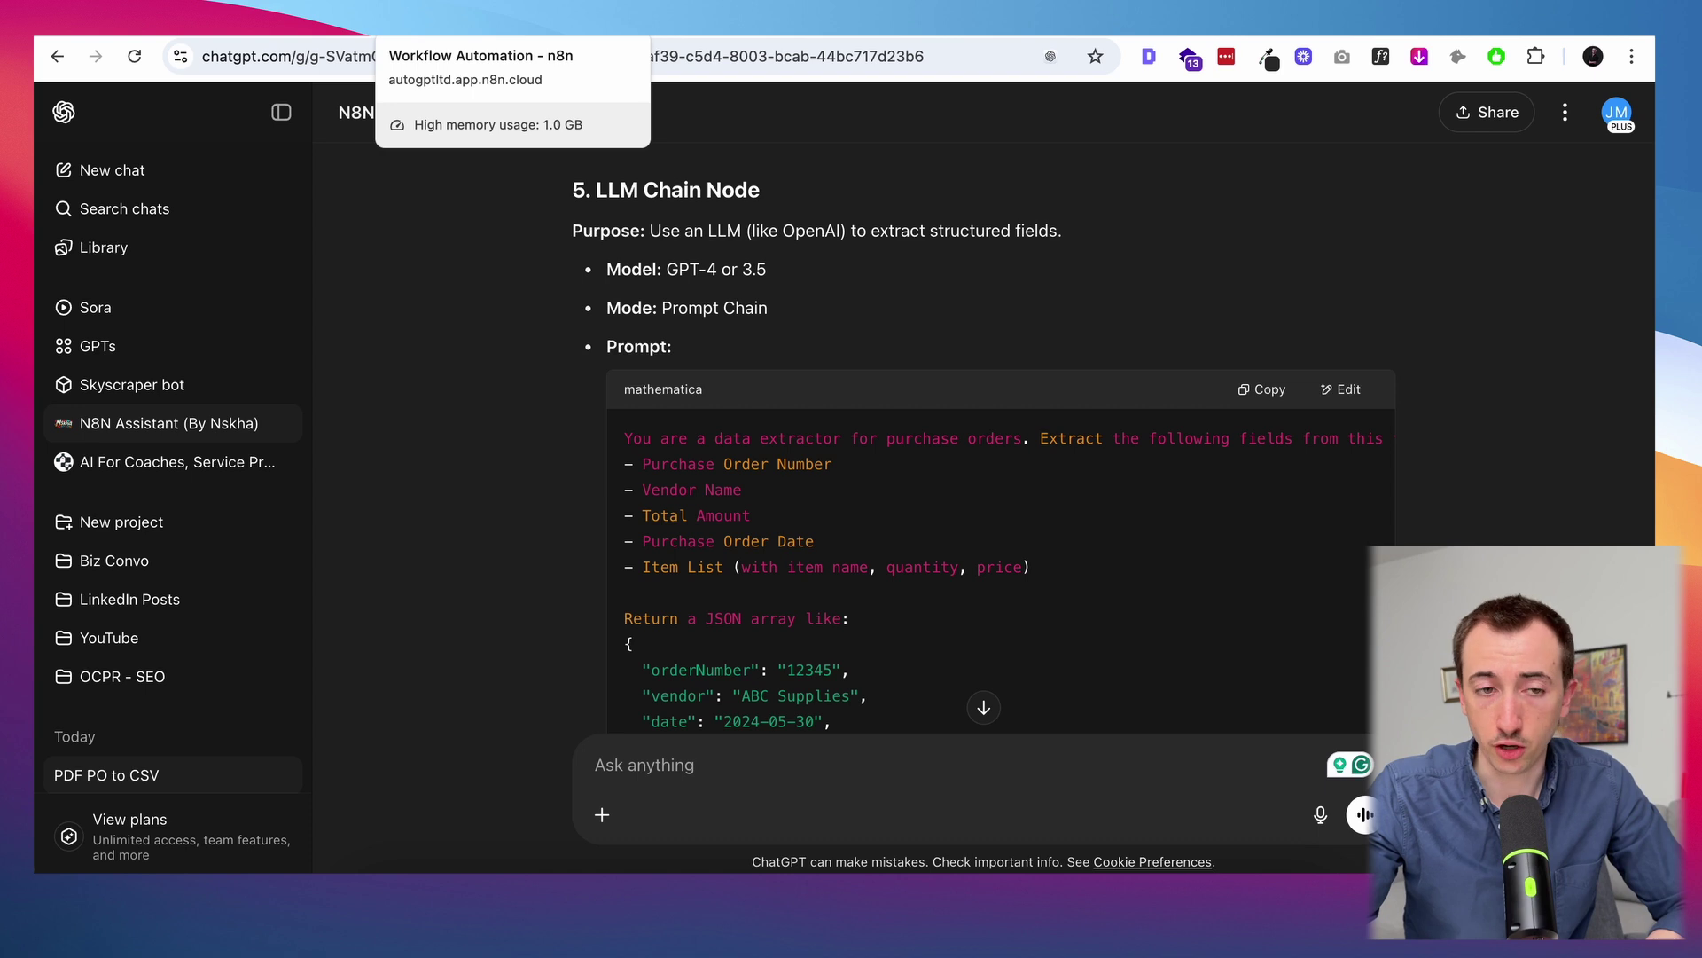
key("ctrl+shift+Tab")
left_click(1330, 311)
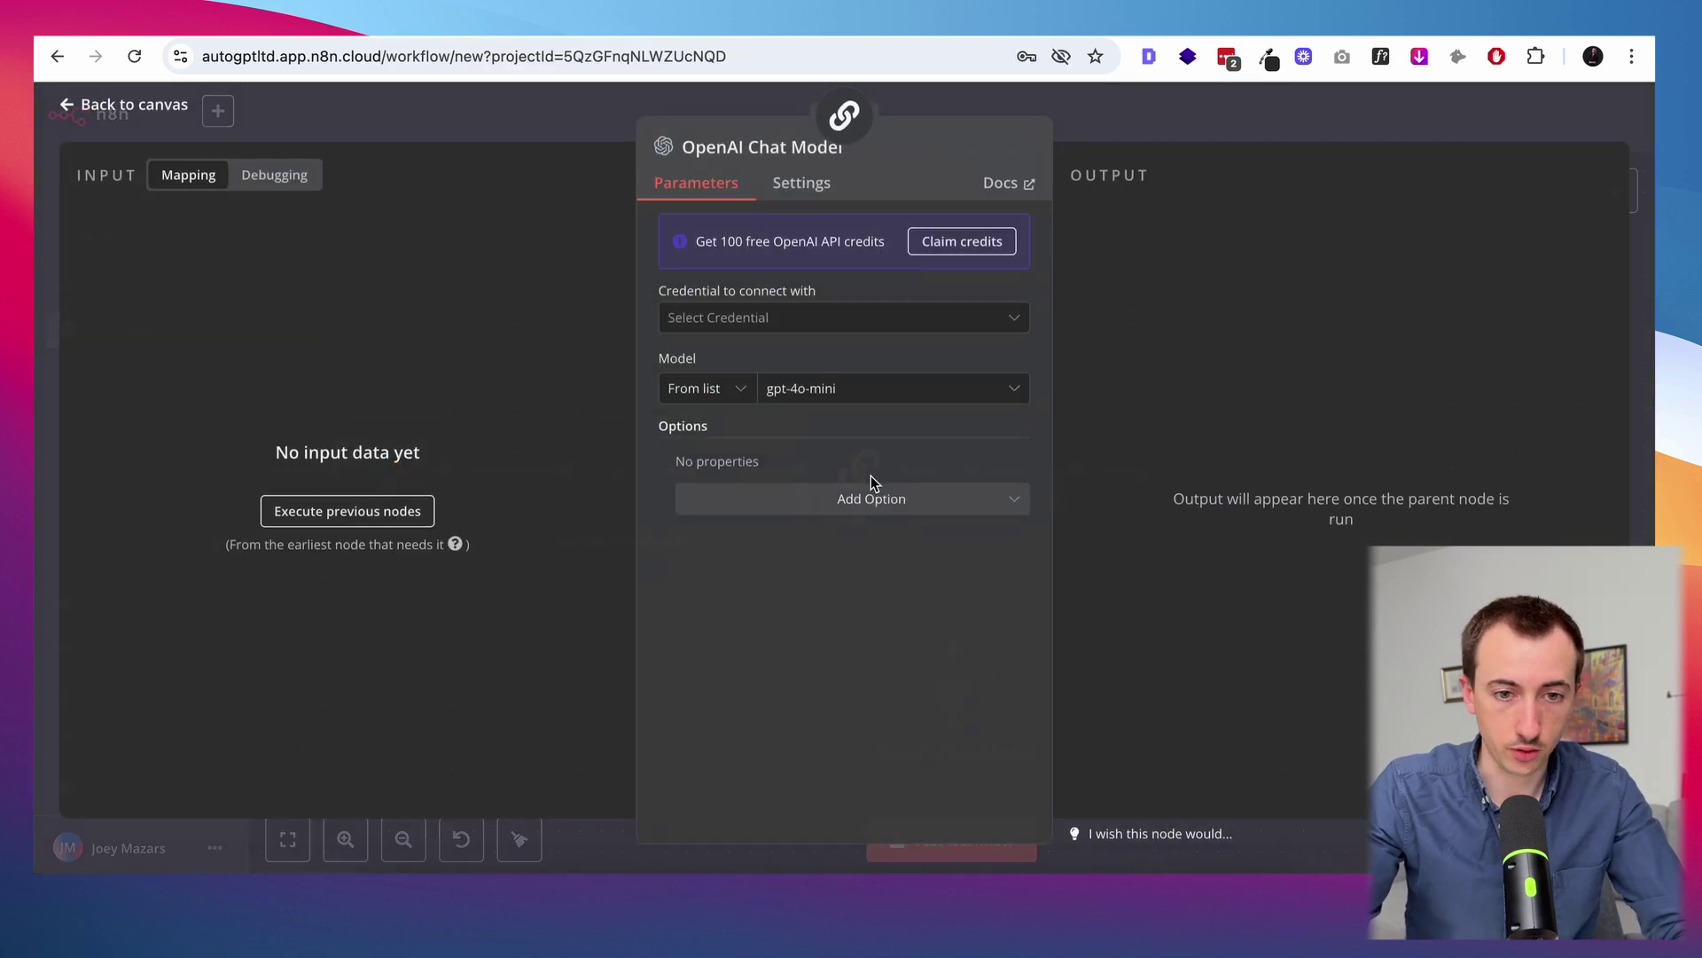
left_click(1115, 115)
Copy the assistant's Set node expression for flattening items and review its Item Lists, Spreadsheet File and Email Send node instructions
key("ctrl+Tab")
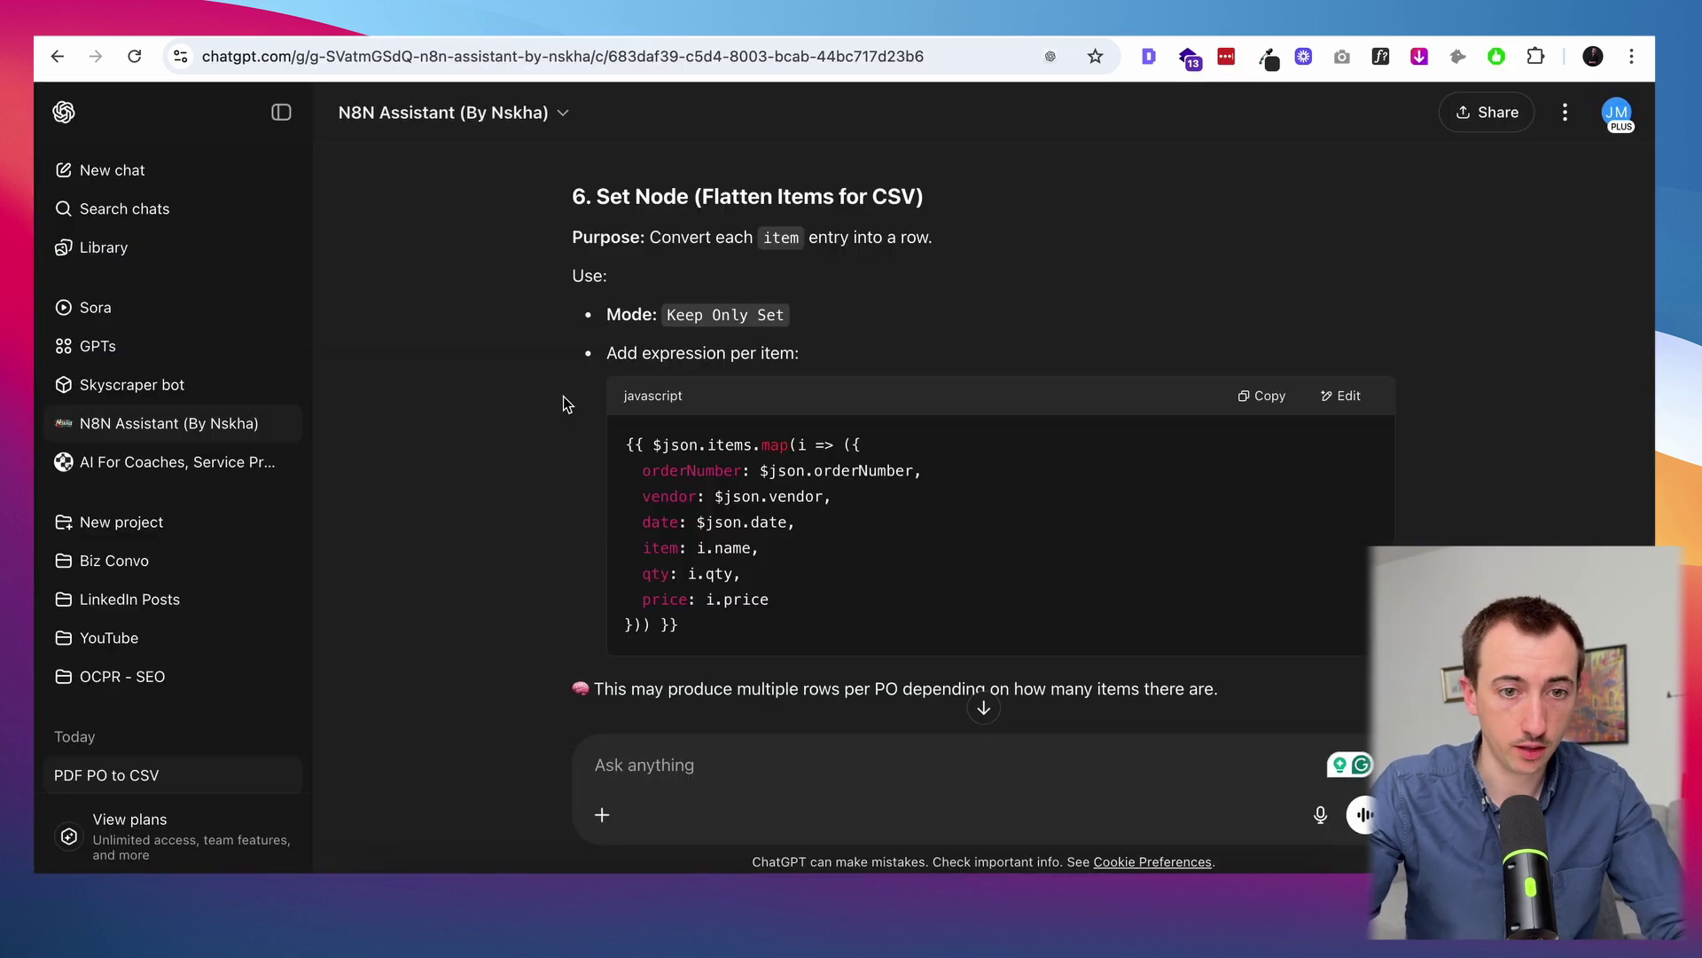
left_click(1270, 399)
scroll(518, 467, "down", 5)
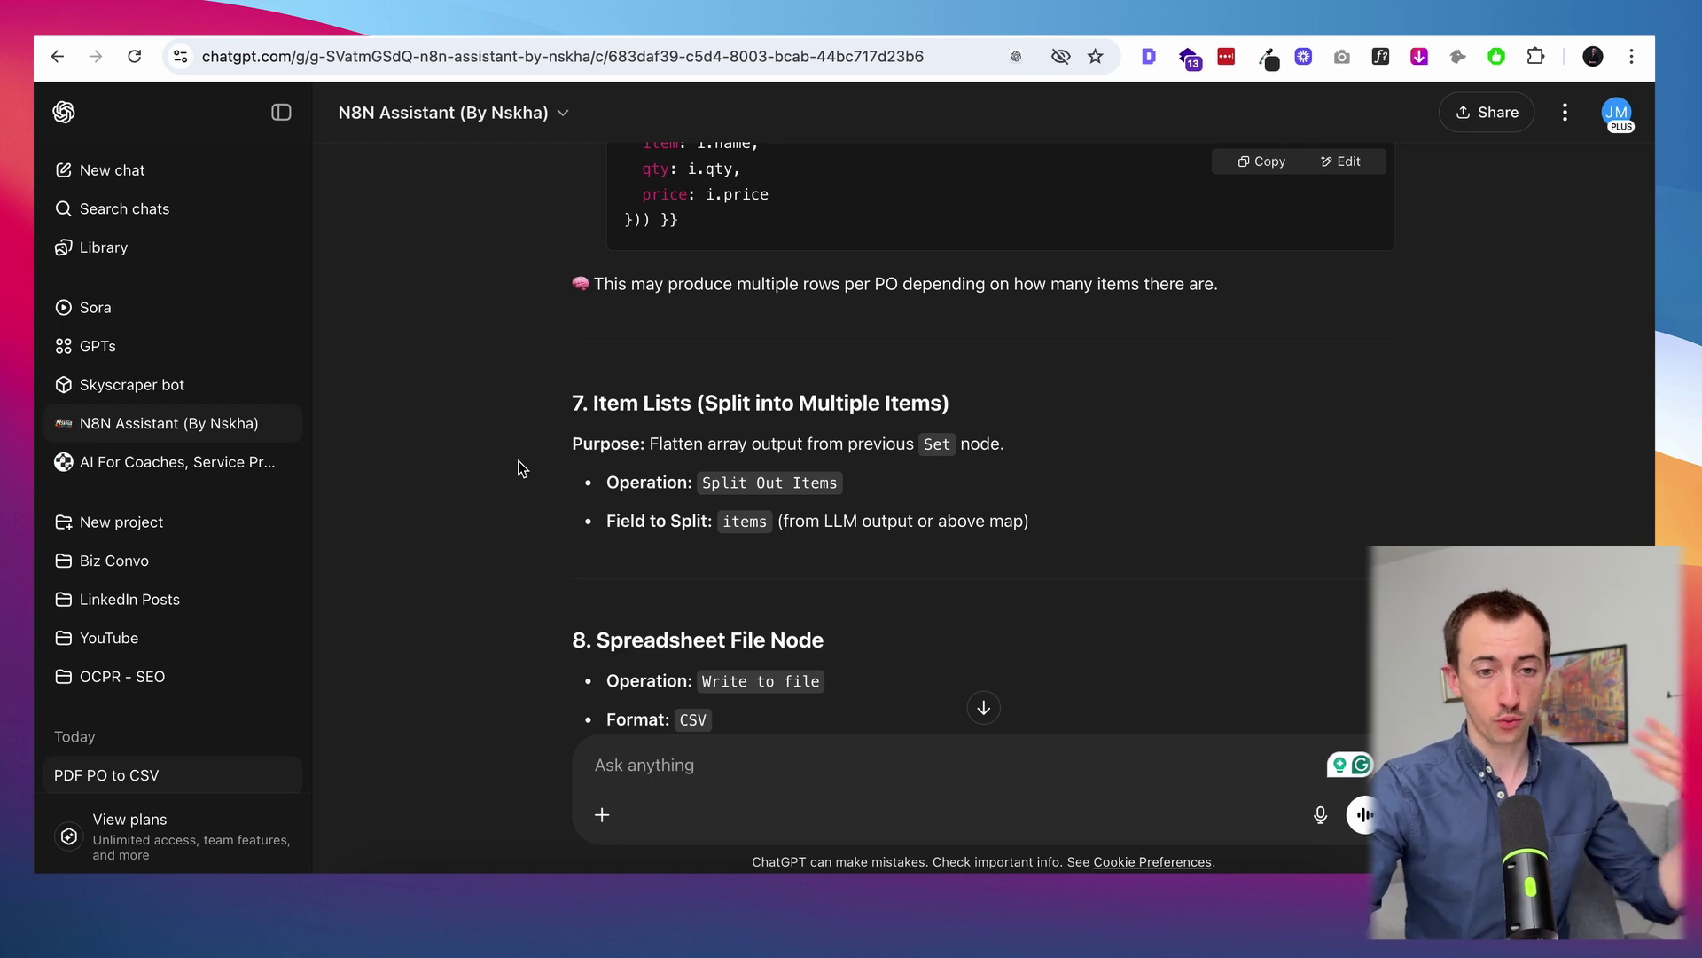
scroll(517, 467, "down", 2)
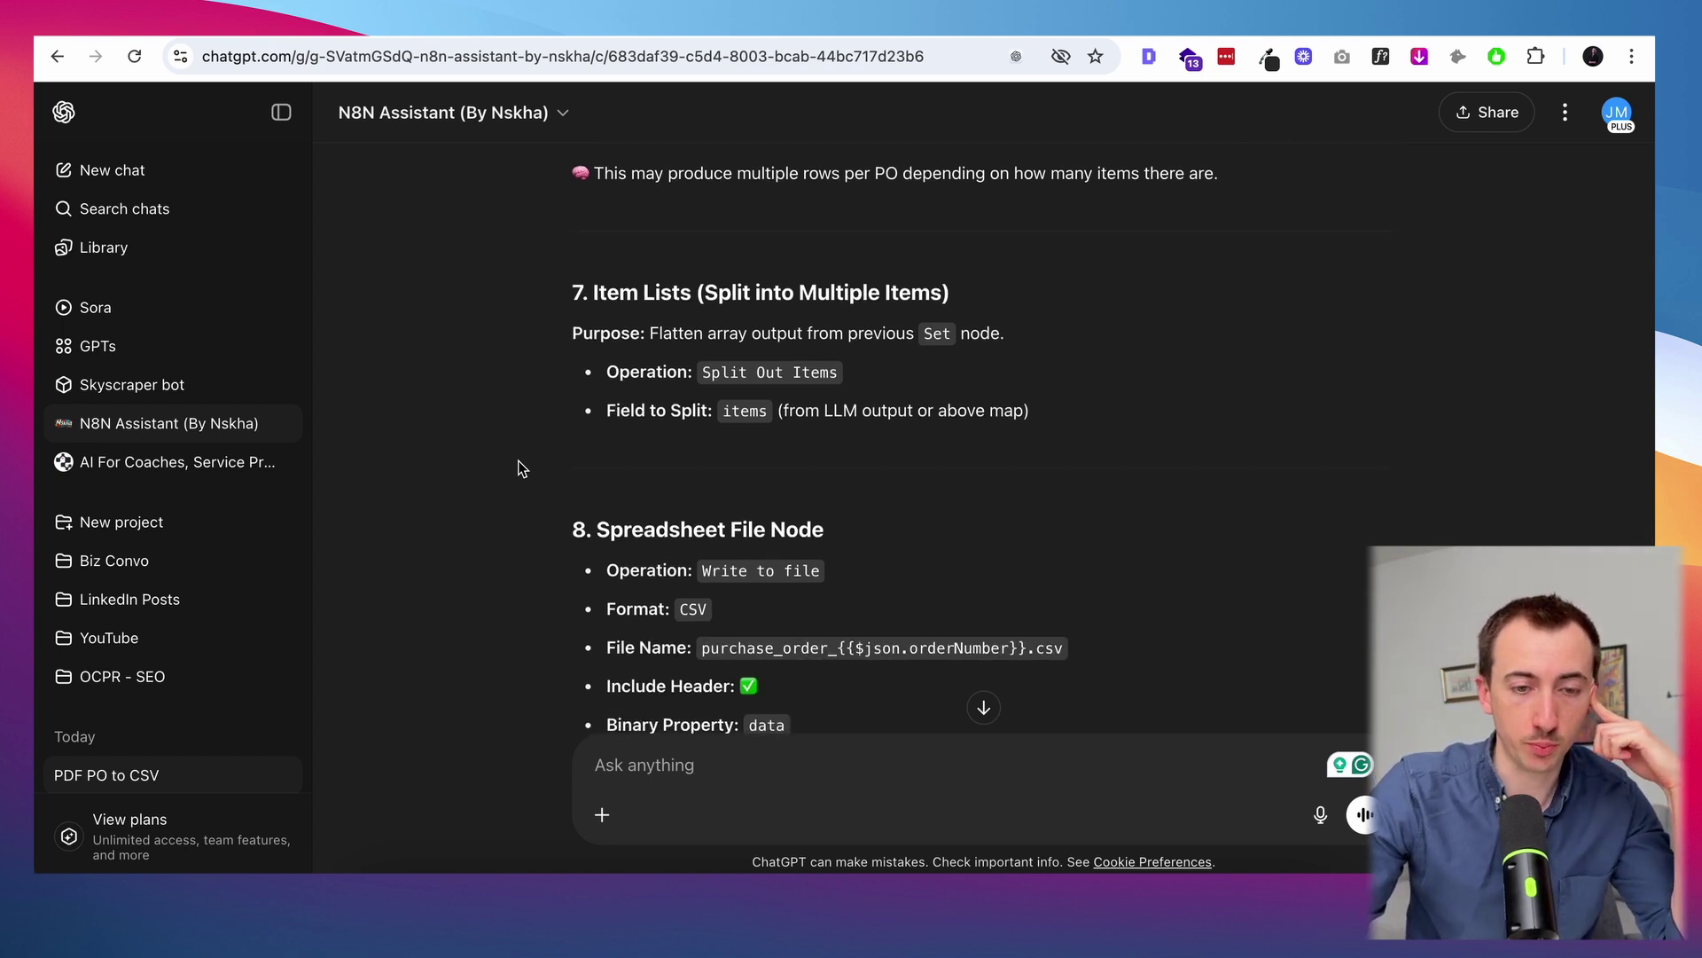
scroll(518, 467, "down", 2)
scroll(521, 469, "down", 2)
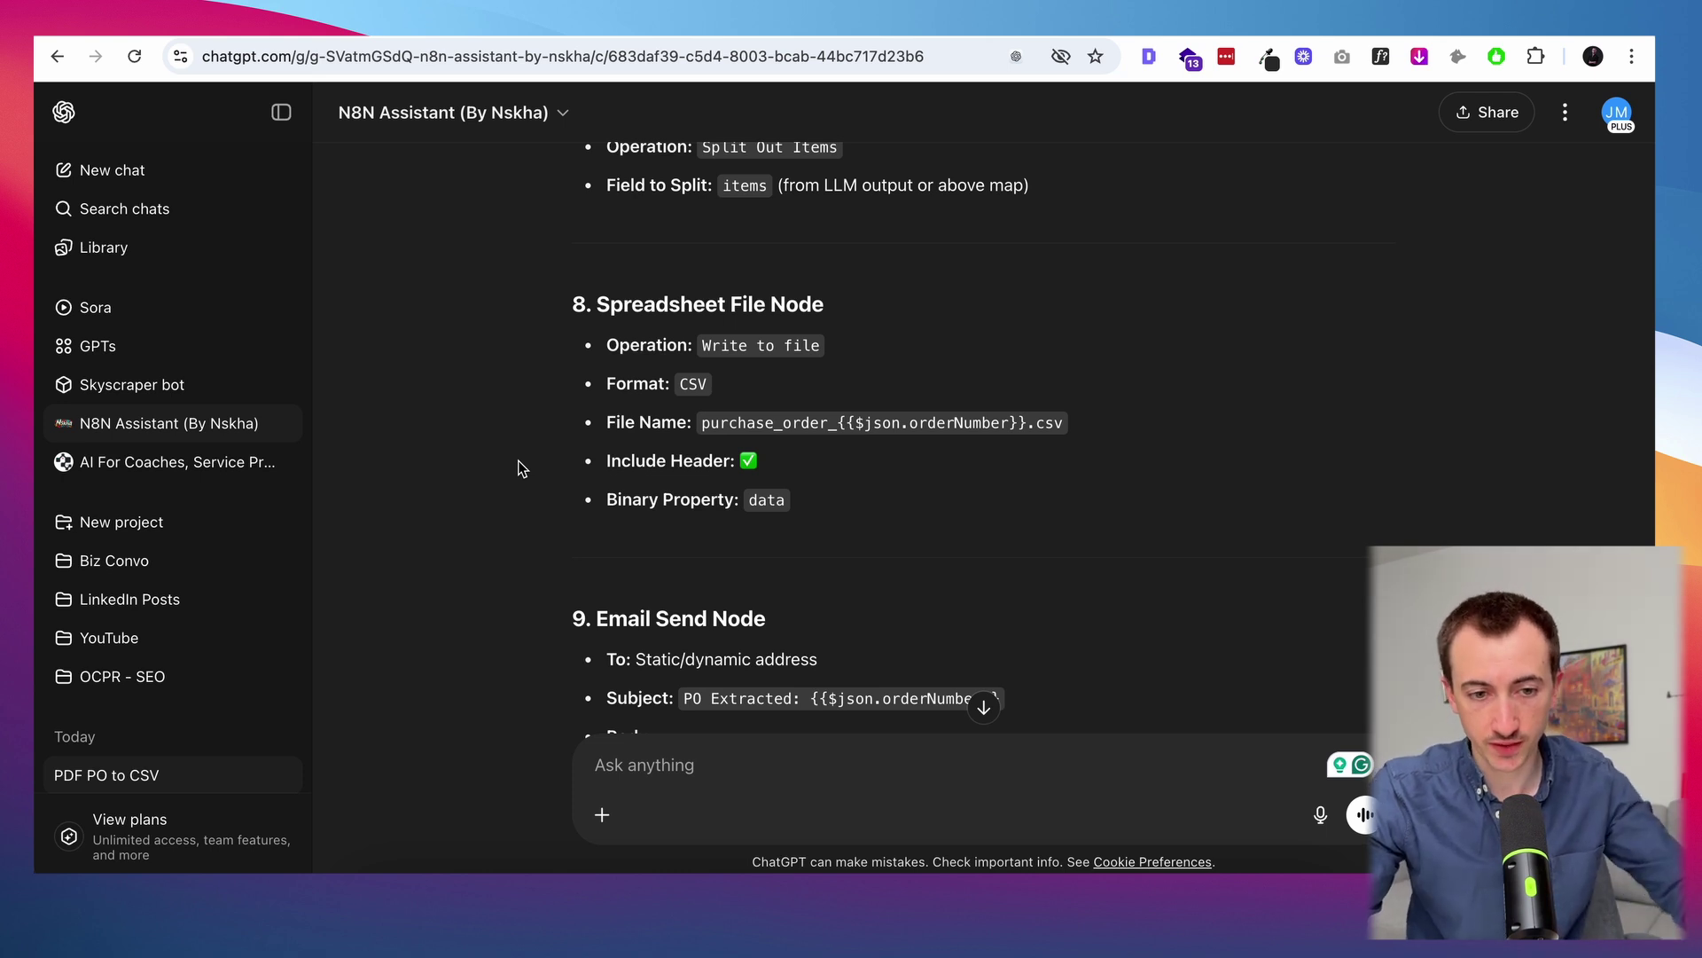
scroll(521, 469, "down", 4)
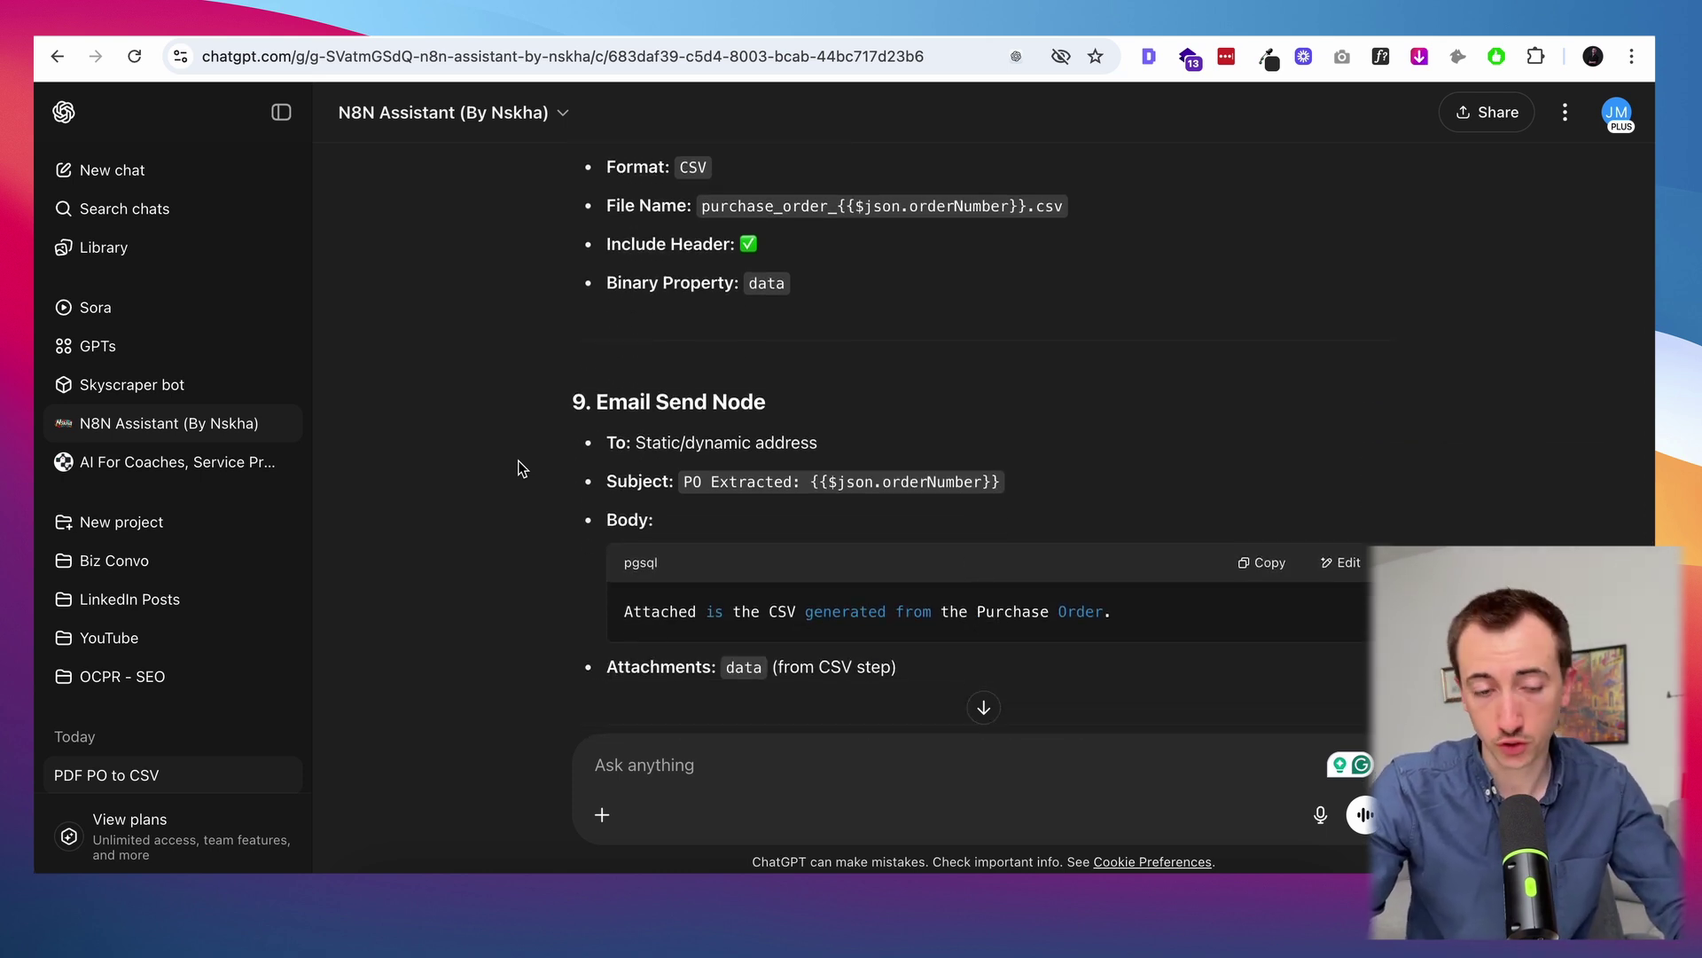